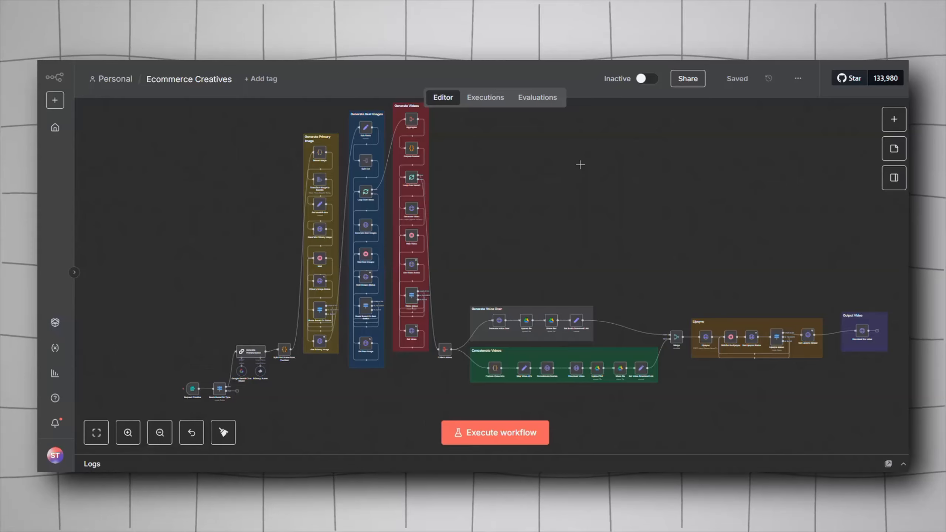
Step: Pan and zoom around the Ecommerce Creatives workflow canvas to survey its grouped sections
{"action": "left_click_drag", "start_coordinate": [580, 164], "coordinate": [572, 164]}
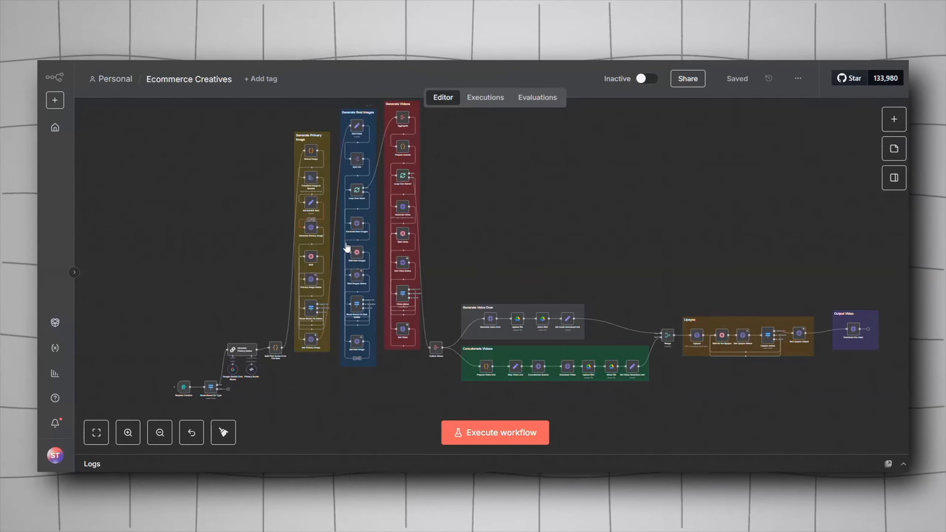
{"action": "scroll", "coordinate": [348, 246], "scroll_direction": "up", "scroll_amount": 2}
{"action": "scroll", "coordinate": [422, 226], "scroll_direction": "down", "scroll_amount": 2}
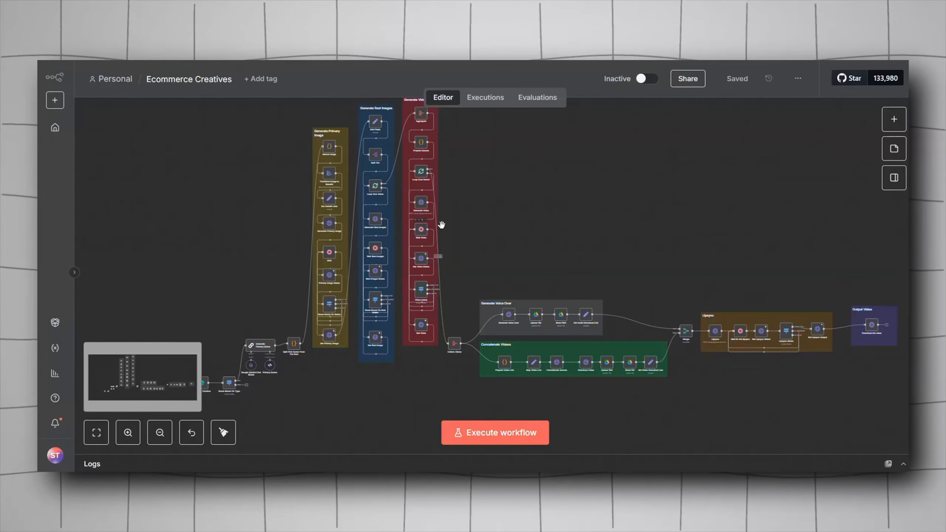
{"action": "left_click_drag", "start_coordinate": [460, 226], "coordinate": [422, 214]}
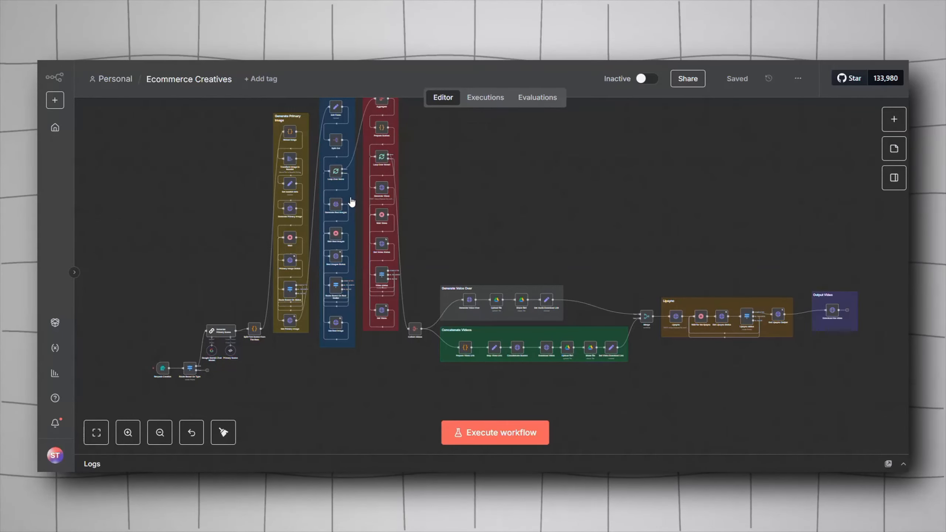
{"action": "scroll", "coordinate": [420, 181], "scroll_direction": "up", "scroll_amount": 2}
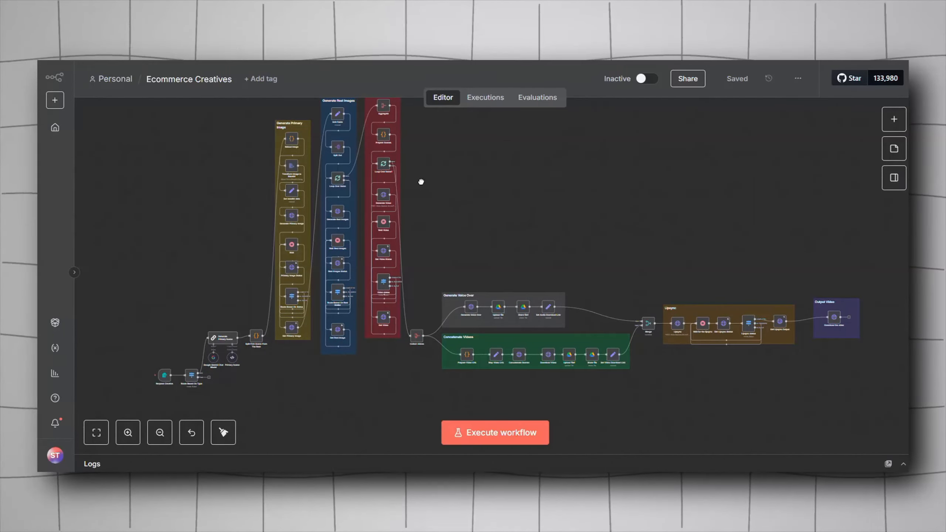
{"action": "left_click_drag", "start_coordinate": [417, 183], "coordinate": [412, 187]}
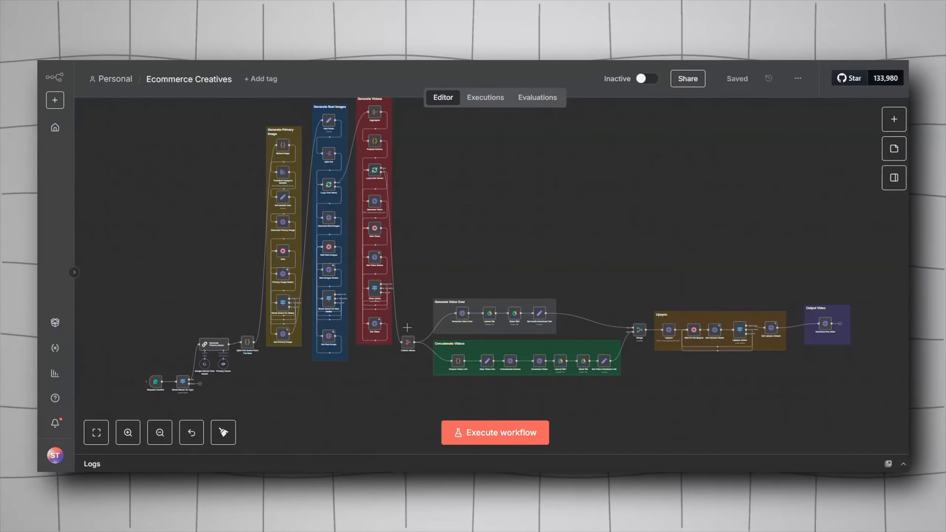
{"action": "scroll", "coordinate": [414, 256], "scroll_direction": "up", "scroll_amount": 2}
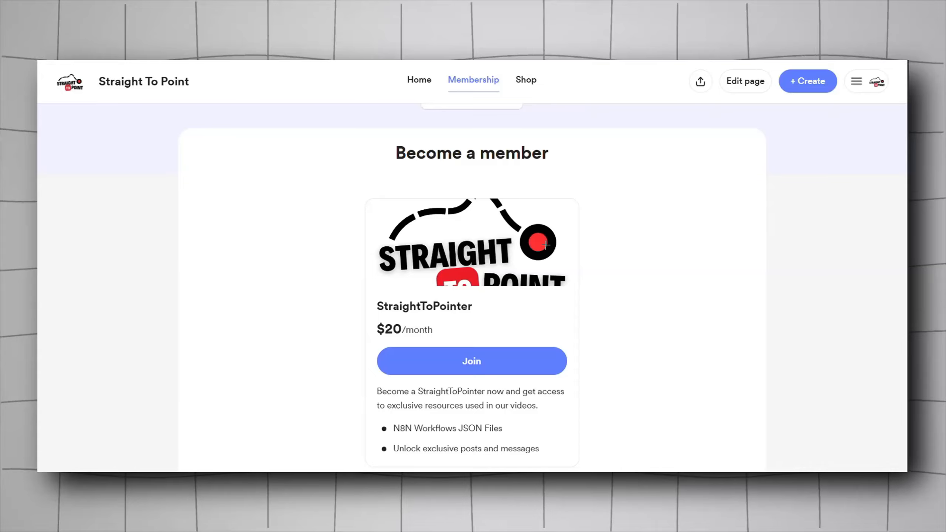
{"action": "scroll", "coordinate": [545, 243], "scroll_direction": "down", "scroll_amount": 2}
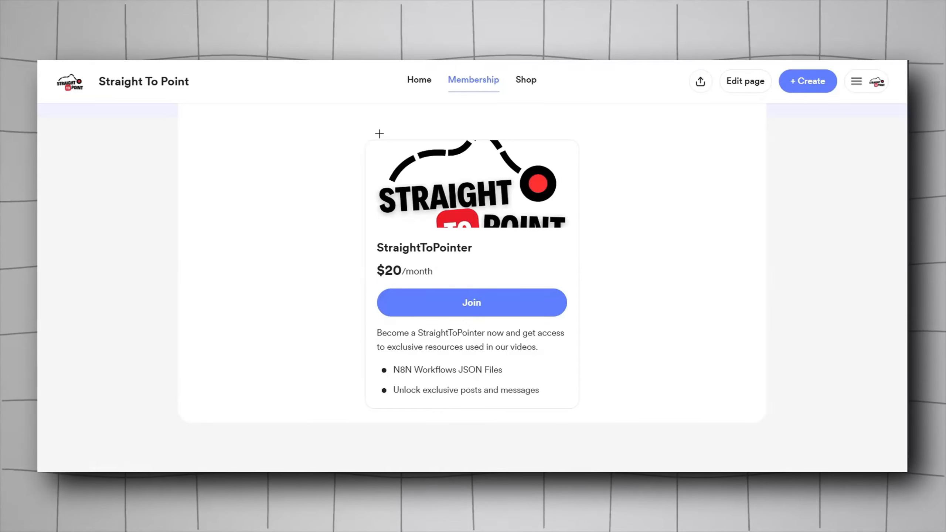
Step: Browse the Shop and Membership pages of the Straight To Point site
{"action": "left_click", "coordinate": [526, 83]}
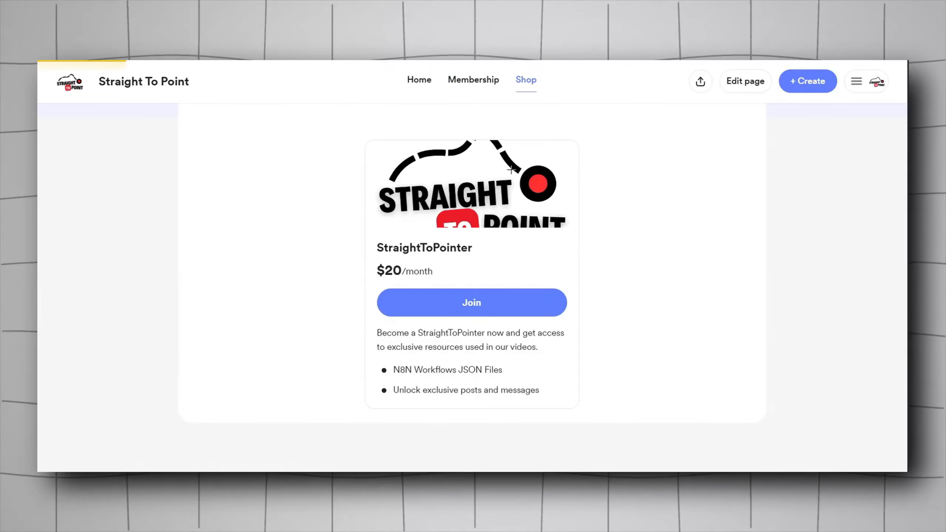
{"action": "scroll", "coordinate": [472, 195], "scroll_direction": "down", "scroll_amount": 5}
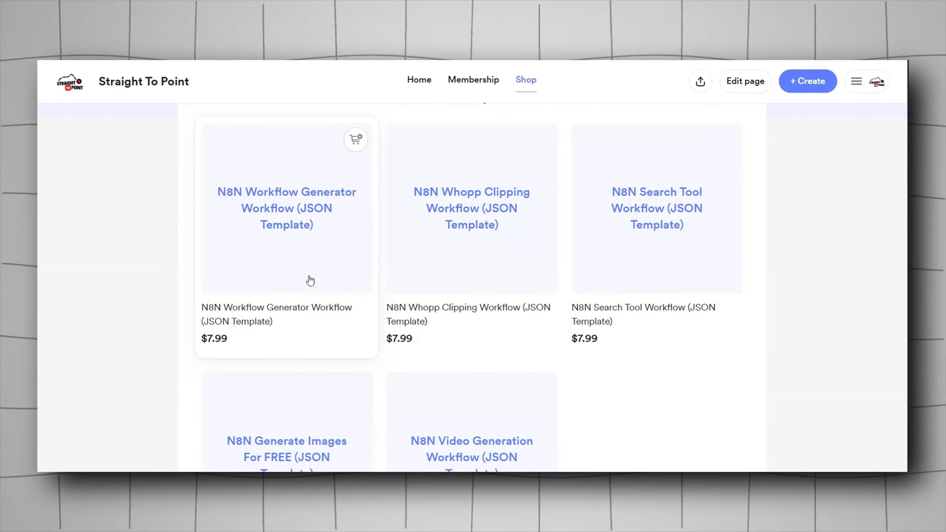
{"action": "scroll", "coordinate": [336, 310], "scroll_direction": "down", "scroll_amount": 2}
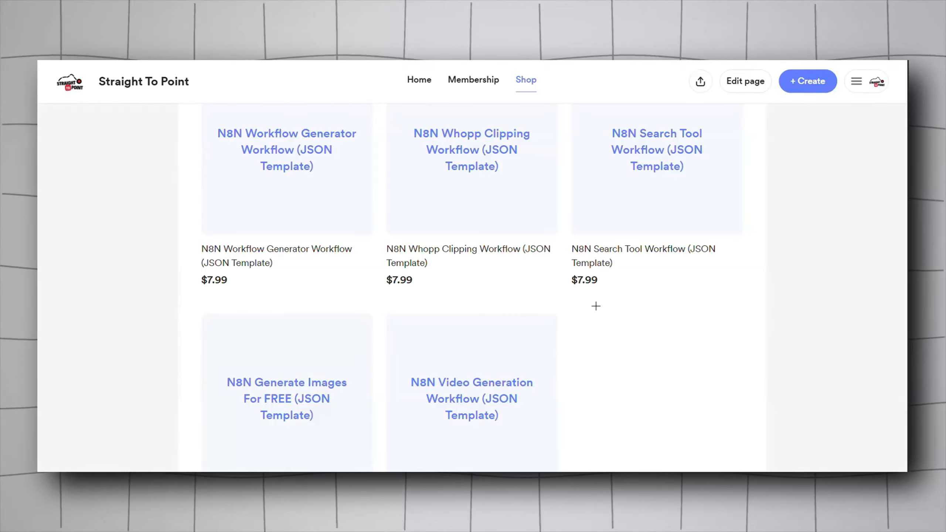
{"action": "left_click", "coordinate": [461, 91]}
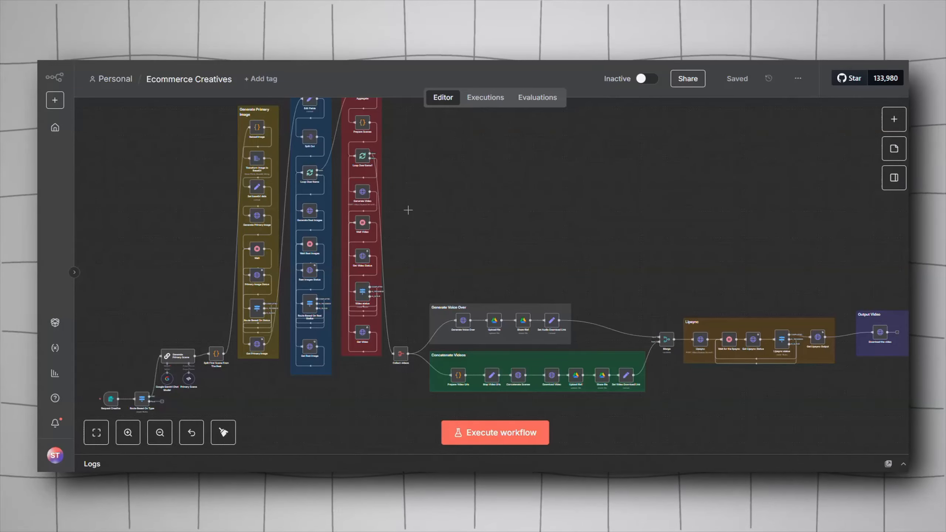
{"action": "left_click_drag", "start_coordinate": [467, 214], "coordinate": [513, 210]}
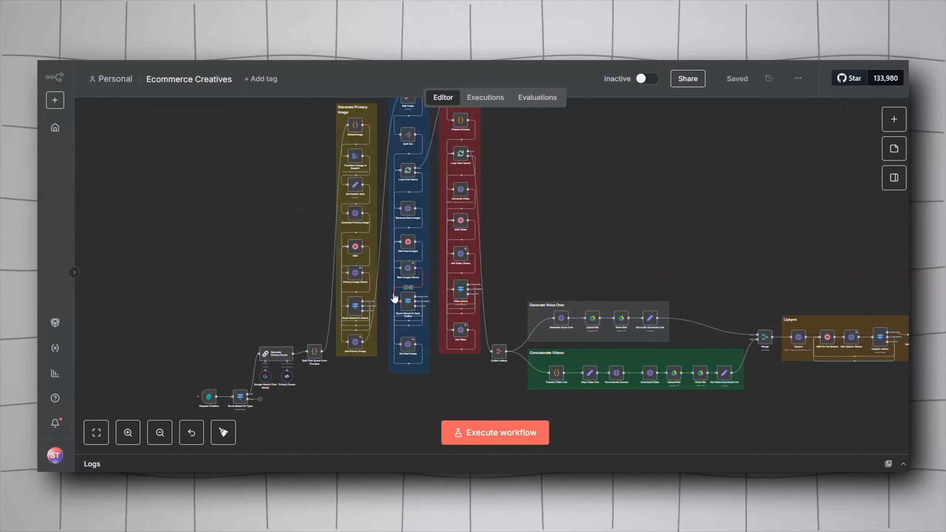
{"action": "left_click_drag", "start_coordinate": [255, 301], "coordinate": [154, 296]}
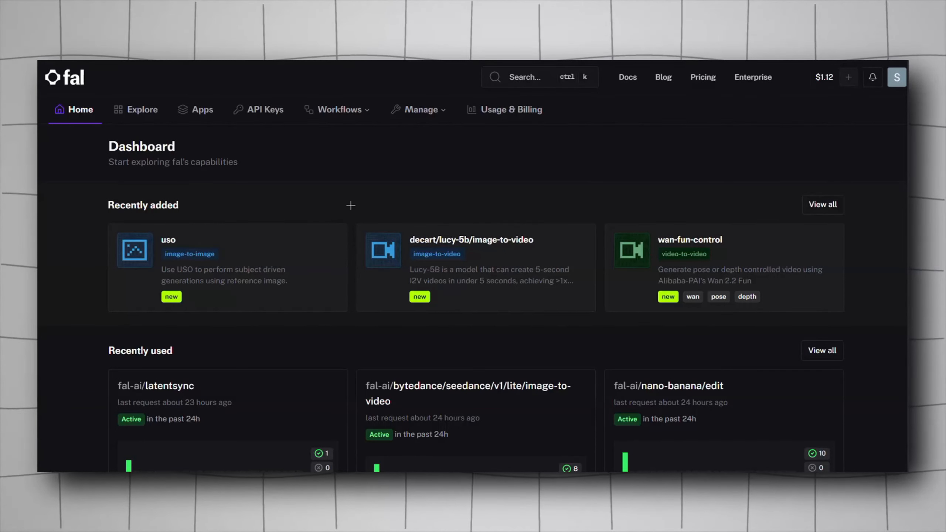
Step: Search fal for "nano" and open the fal-ai/nano-banana/edit model page
{"action": "left_click", "coordinate": [517, 79]}
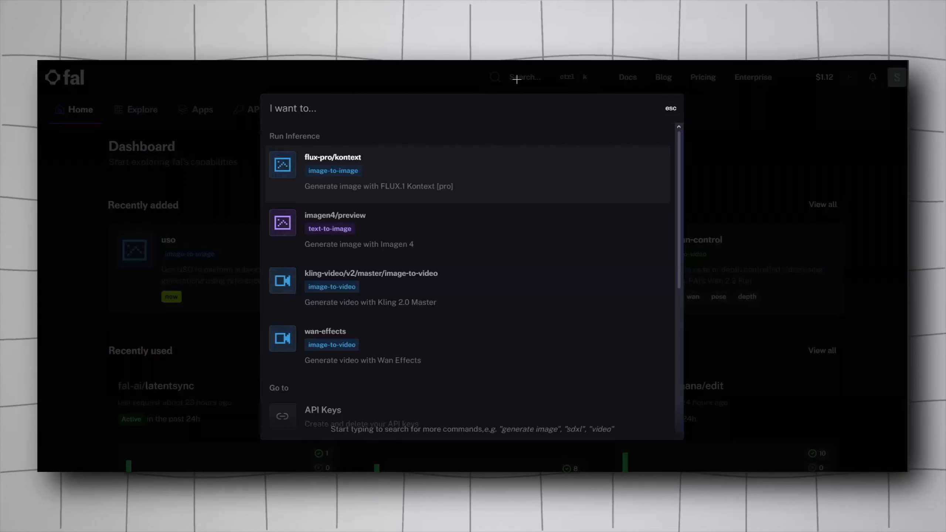
{"action": "type", "text": "nano"}
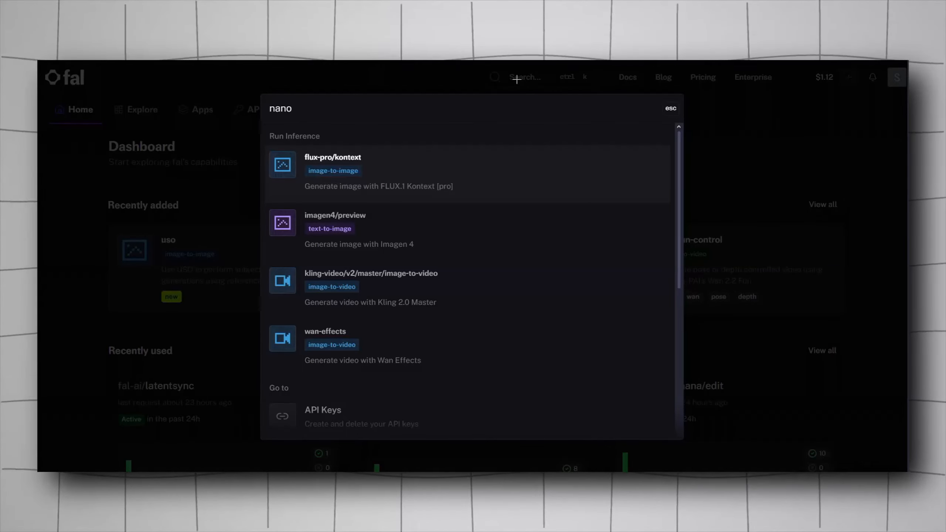
{"action": "left_click", "coordinate": [401, 179]}
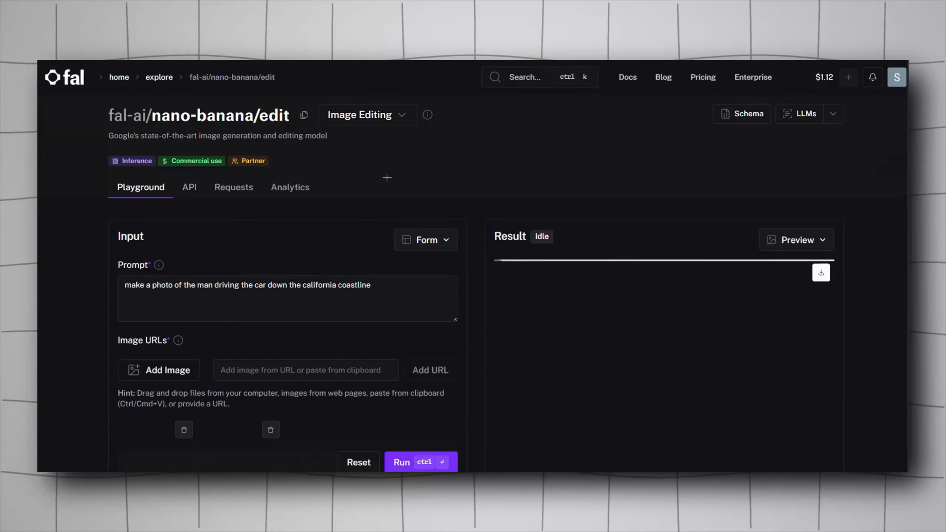
Step: Review the nano-banana edit playground's prompt, input images and generated result
{"action": "scroll", "coordinate": [386, 215], "scroll_direction": "down", "scroll_amount": 3}
{"action": "left_click_drag", "start_coordinate": [498, 329], "coordinate": [615, 330]}
{"action": "left_click", "coordinate": [590, 330]}
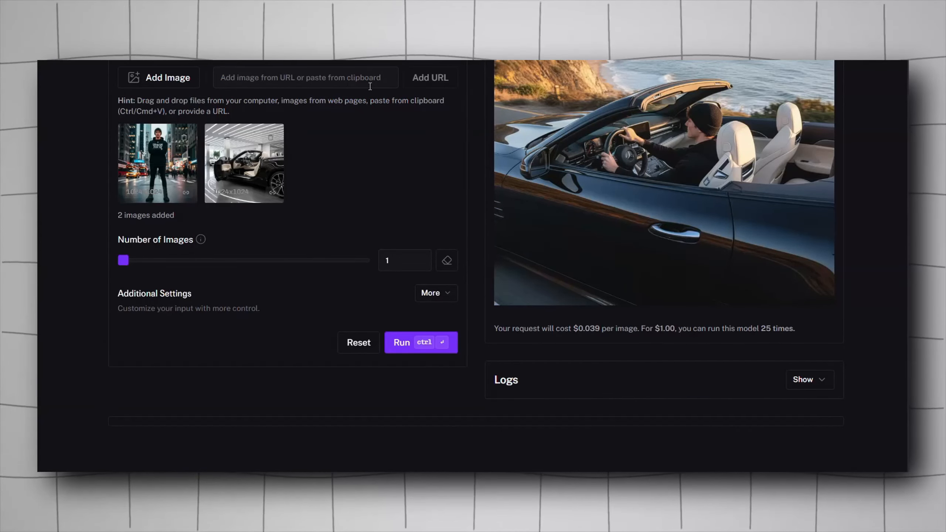
{"action": "scroll", "coordinate": [371, 86], "scroll_direction": "up", "scroll_amount": 8}
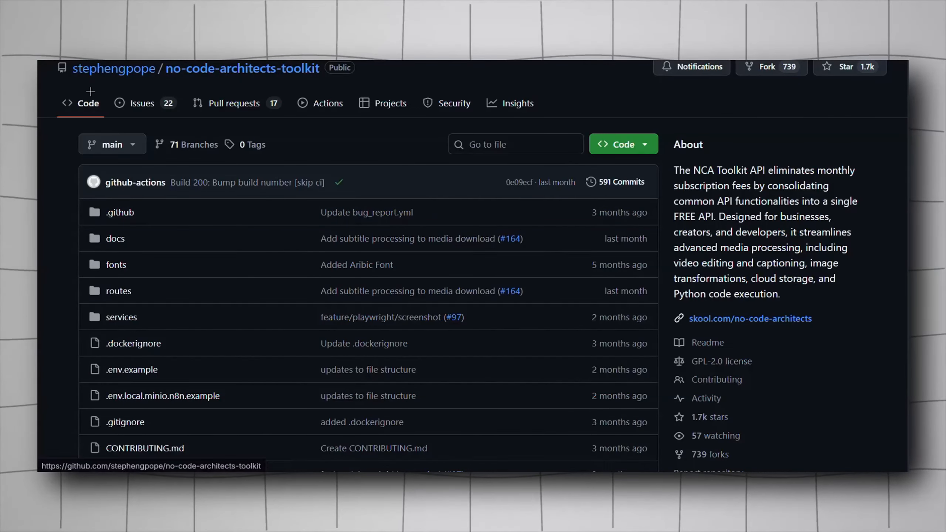
Step: Scroll through the no-code-architects-toolkit GitHub repository page
{"action": "scroll", "coordinate": [190, 131], "scroll_direction": "down", "scroll_amount": 8}
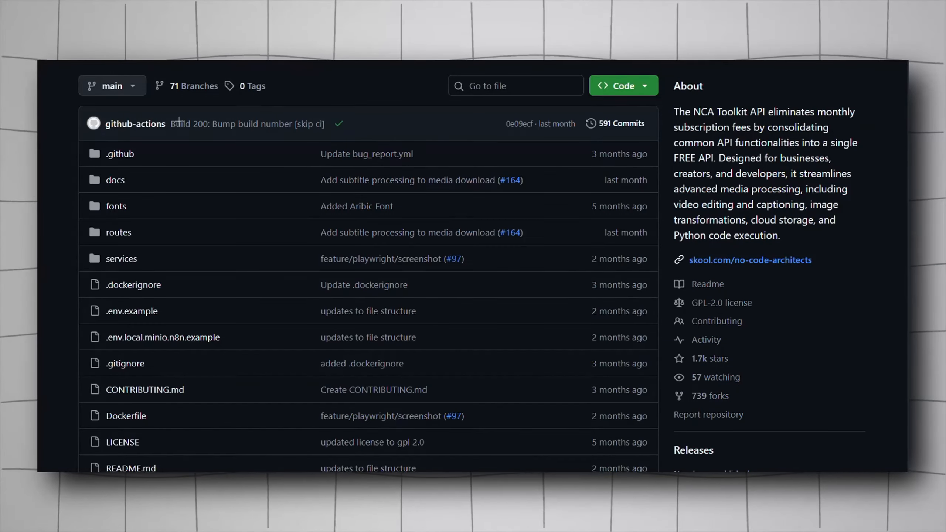
{"action": "scroll", "coordinate": [200, 163], "scroll_direction": "up", "scroll_amount": 6}
{"action": "scroll", "coordinate": [200, 160], "scroll_direction": "up", "scroll_amount": 3}
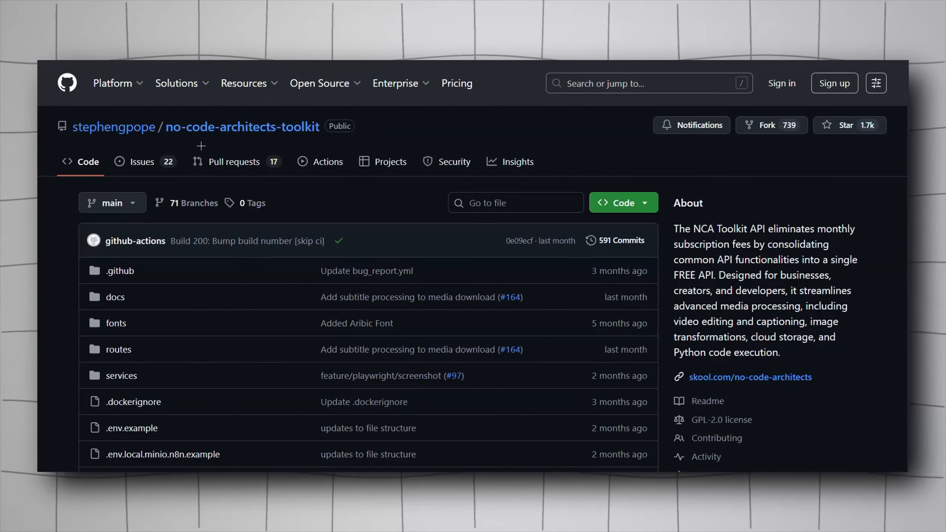
{"action": "scroll", "coordinate": [238, 245], "scroll_direction": "down", "scroll_amount": 15}
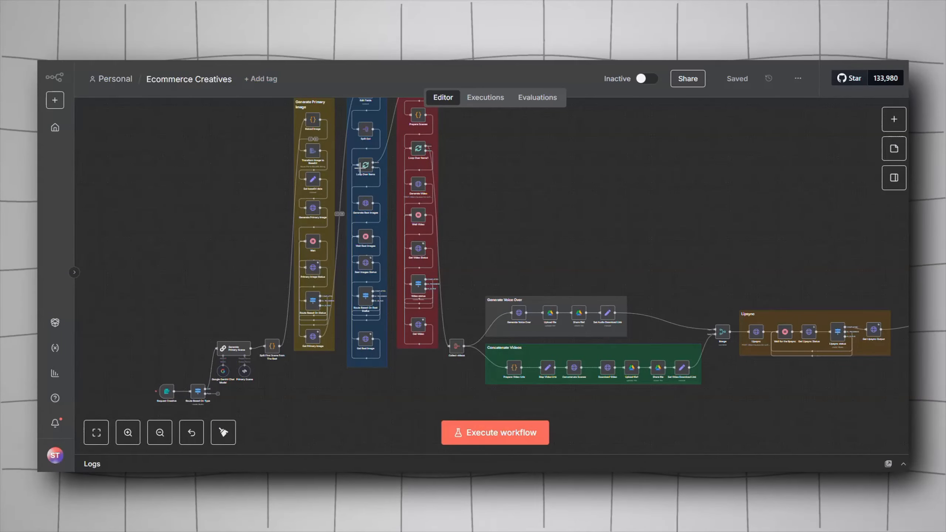
Step: Examine the workflow canvas sections and the MinIO object browser's buckets
{"action": "scroll", "coordinate": [469, 194], "scroll_direction": "right", "scroll_amount": 3}
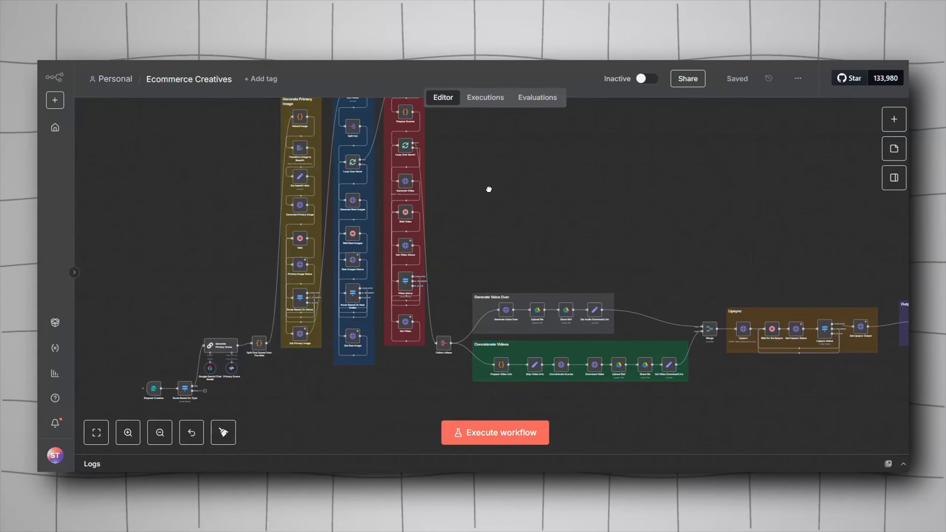
{"action": "left_click_drag", "start_coordinate": [504, 216], "coordinate": [489, 204]}
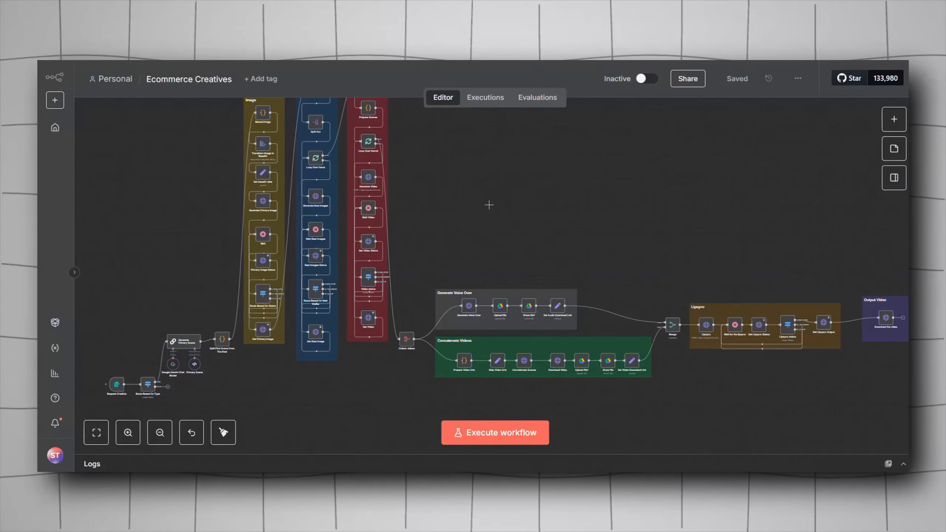
{"action": "left_click_drag", "start_coordinate": [498, 214], "coordinate": [481, 214]}
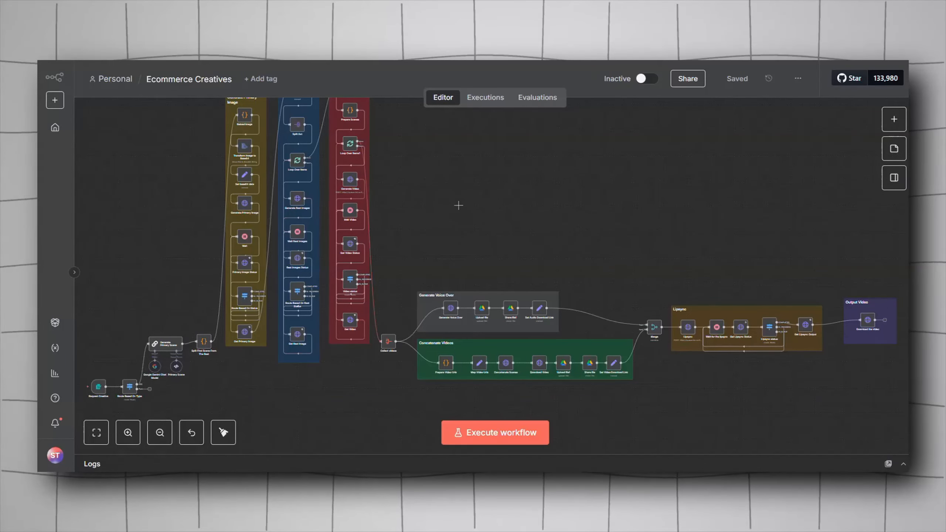
{"action": "mouse_move", "coordinate": [460, 203]}
{"action": "left_mouse_down"}
{"action": "mouse_move", "coordinate": [448, 186]}
{"action": "mouse_move", "coordinate": [463, 194]}
{"action": "left_mouse_up"}
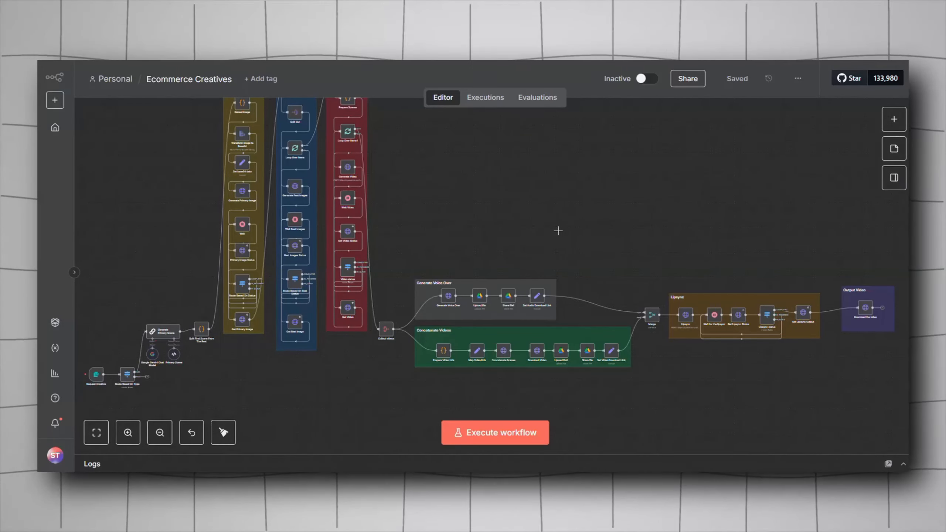
{"action": "left_click_drag", "start_coordinate": [526, 219], "coordinate": [545, 254]}
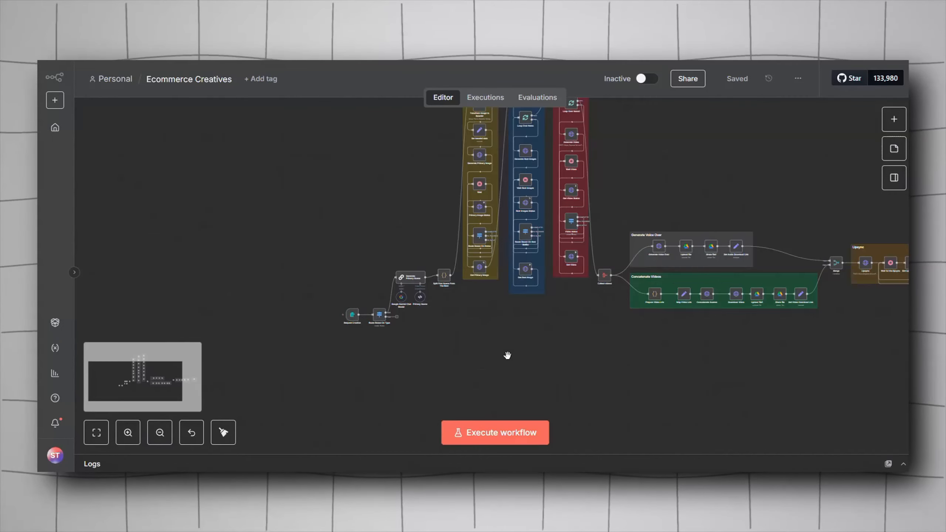
{"action": "left_click_drag", "start_coordinate": [507, 355], "coordinate": [398, 365]}
{"action": "scroll", "coordinate": [398, 365], "scroll_direction": "down", "scroll_amount": 3}
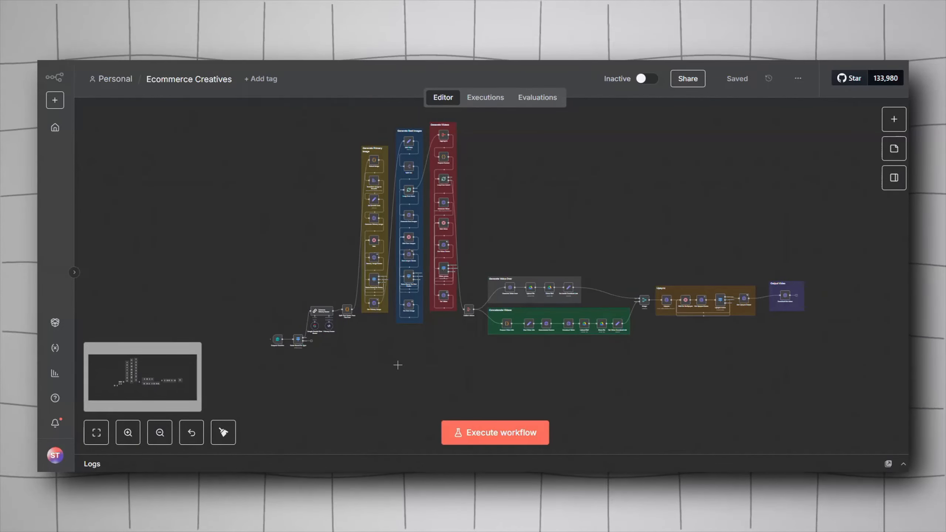
{"action": "scroll", "coordinate": [397, 364], "scroll_direction": "up", "scroll_amount": 2}
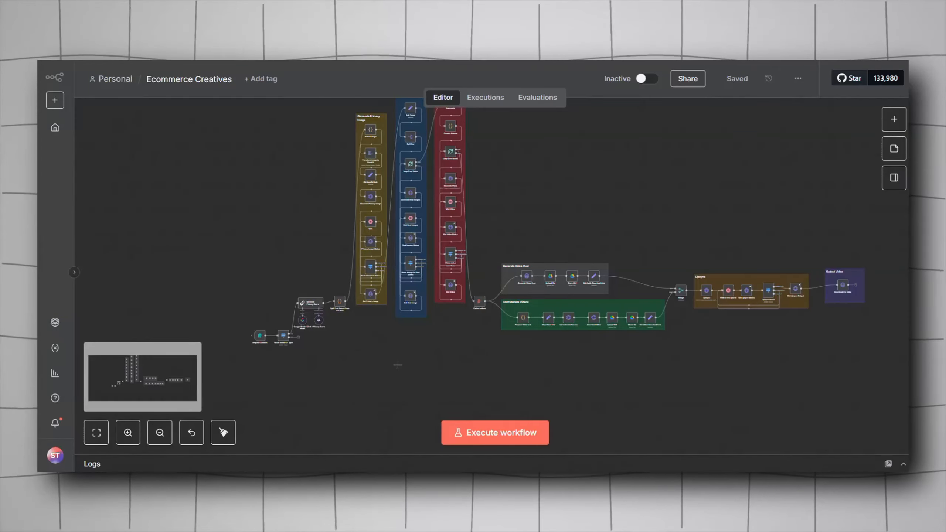
{"action": "left_click_drag", "start_coordinate": [397, 364], "coordinate": [395, 374]}
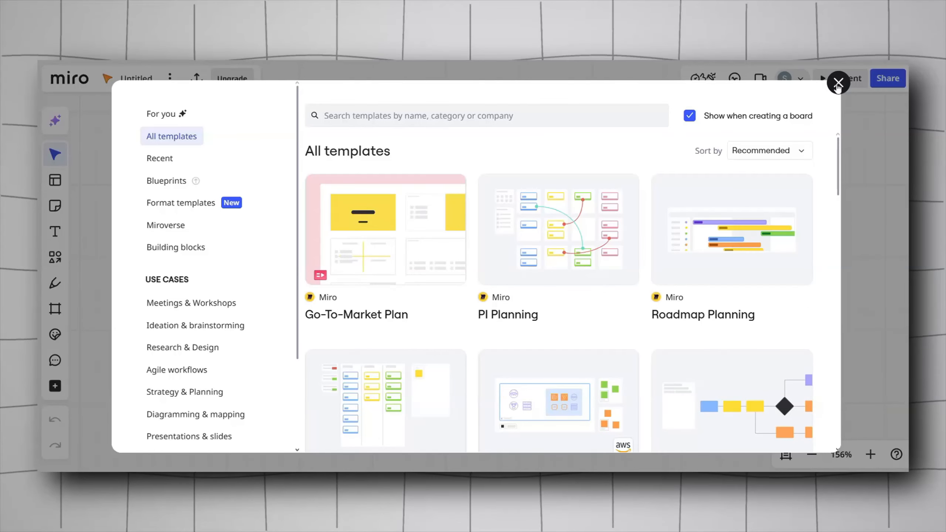
Step: Close the template picker and, with the Pen tool, draw an arrow pointing at a box between horizontal lines
{"action": "key", "text": "Escape"}
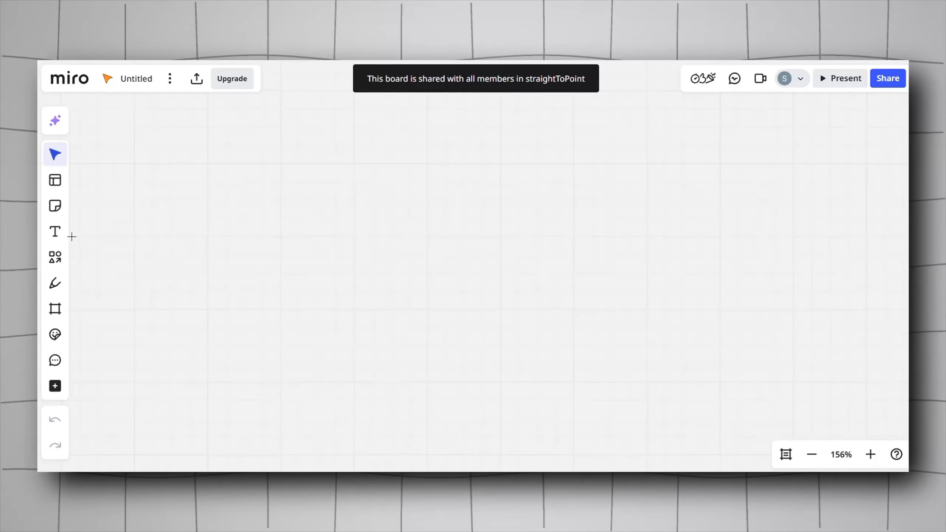
{"action": "left_click", "coordinate": [54, 283]}
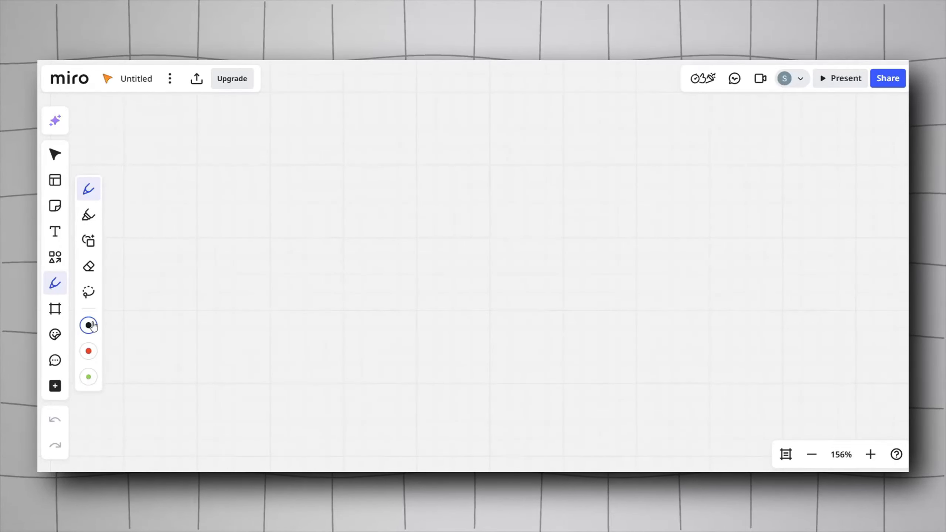
{"action": "mouse_move", "coordinate": [216, 225]}
{"action": "left_mouse_down"}
{"action": "mouse_move", "coordinate": [264, 211]}
{"action": "mouse_move", "coordinate": [289, 228]}
{"action": "mouse_move", "coordinate": [256, 242]}
{"action": "mouse_move", "coordinate": [292, 275]}
{"action": "left_mouse_up"}
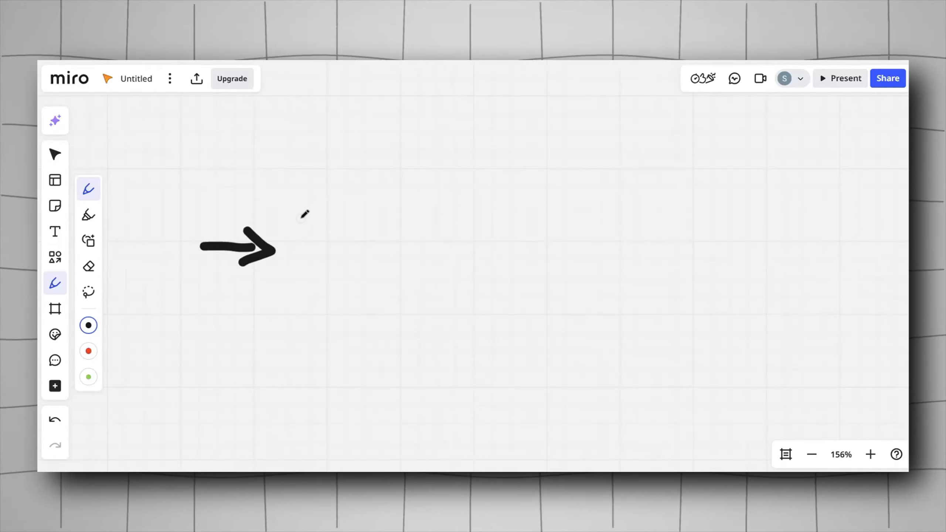
{"action": "mouse_move", "coordinate": [294, 174]}
{"action": "left_mouse_down"}
{"action": "mouse_move", "coordinate": [376, 178]}
{"action": "mouse_move", "coordinate": [313, 224]}
{"action": "mouse_move", "coordinate": [367, 195]}
{"action": "mouse_move", "coordinate": [331, 197]}
{"action": "left_mouse_up"}
{"action": "left_click_drag", "start_coordinate": [366, 263], "coordinate": [309, 256]}
{"action": "left_click_drag", "start_coordinate": [362, 295], "coordinate": [312, 291]}
{"action": "scroll", "coordinate": [364, 317], "scroll_direction": "down", "scroll_amount": 2}
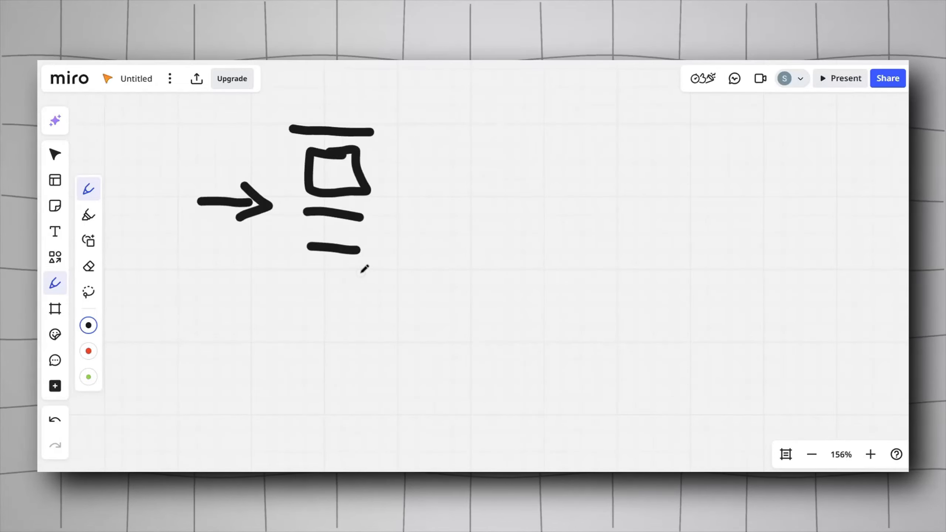
Step: Draw another horizontal line and a closing bracket beneath the box-and-lines stack
{"action": "left_click_drag", "start_coordinate": [359, 278], "coordinate": [292, 278]}
{"action": "left_click_drag", "start_coordinate": [391, 274], "coordinate": [335, 309]}
{"action": "mouse_move", "coordinate": [305, 280]}
{"action": "left_mouse_down"}
{"action": "mouse_move", "coordinate": [330, 294]}
{"action": "mouse_move", "coordinate": [317, 311]}
{"action": "left_mouse_up"}
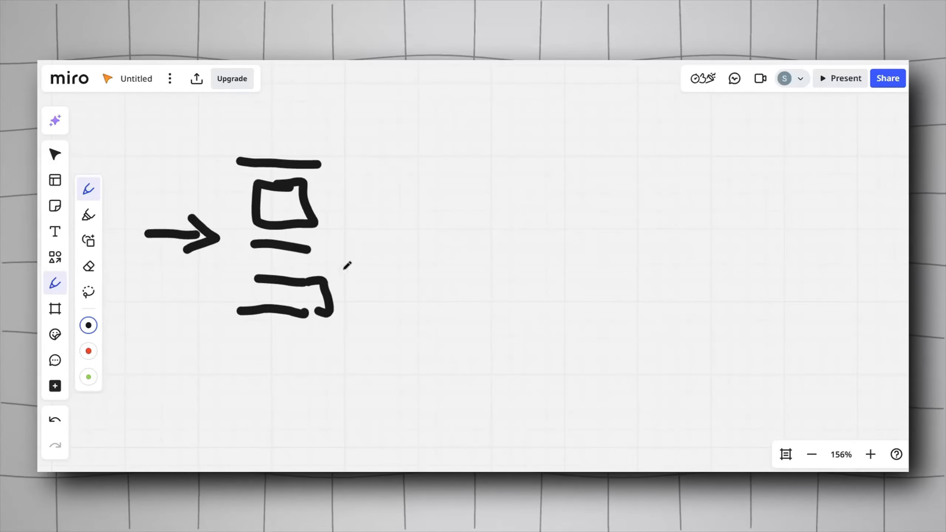
Step: Draw a small box with two short lines beneath it and a curved arrow pointing right
{"action": "scroll", "coordinate": [326, 301], "scroll_direction": "up", "scroll_amount": 2}
{"action": "scroll", "coordinate": [327, 301], "scroll_direction": "right", "scroll_amount": 2}
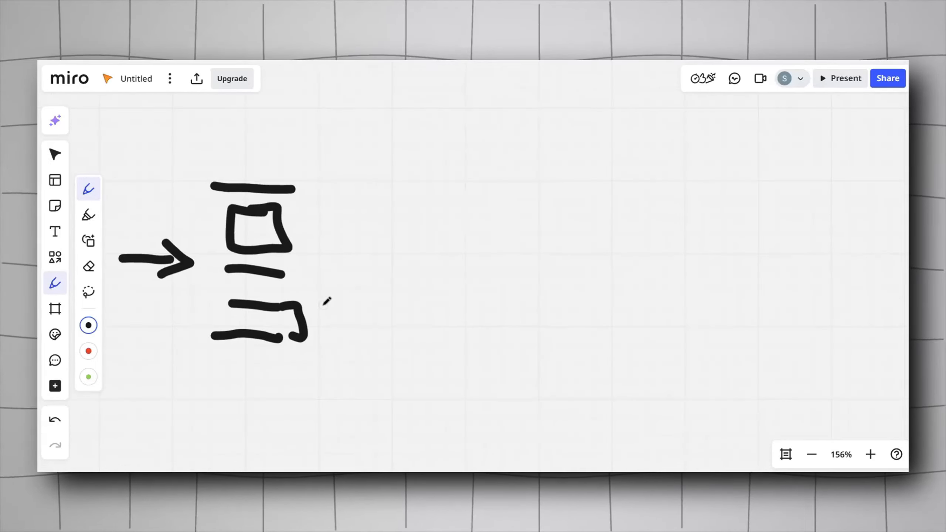
{"action": "scroll", "coordinate": [321, 266], "scroll_direction": "up", "scroll_amount": 1}
{"action": "scroll", "coordinate": [321, 266], "scroll_direction": "right", "scroll_amount": 2}
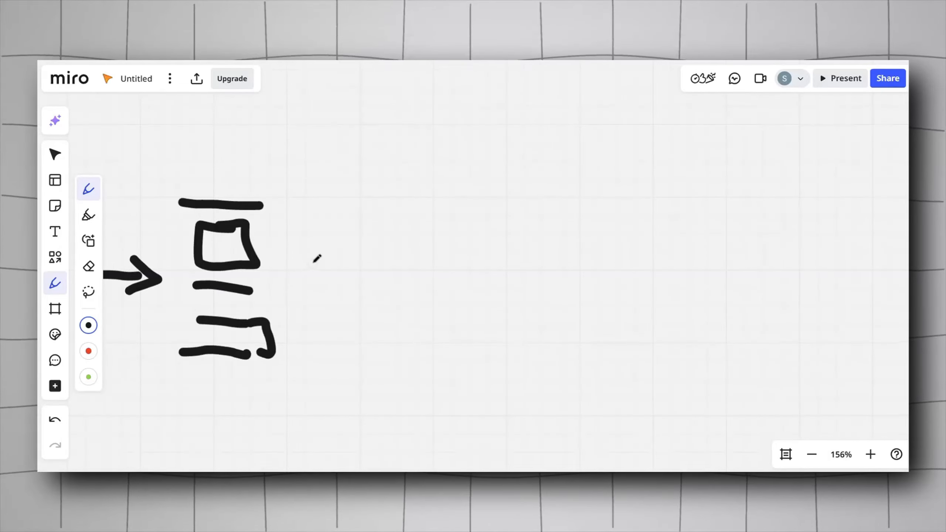
{"action": "mouse_move", "coordinate": [386, 184]}
{"action": "left_mouse_down"}
{"action": "mouse_move", "coordinate": [337, 182]}
{"action": "mouse_move", "coordinate": [362, 247]}
{"action": "mouse_move", "coordinate": [393, 246]}
{"action": "mouse_move", "coordinate": [386, 192]}
{"action": "left_mouse_up"}
{"action": "mouse_move", "coordinate": [385, 266]}
{"action": "left_mouse_down"}
{"action": "mouse_move", "coordinate": [349, 263]}
{"action": "mouse_move", "coordinate": [352, 278]}
{"action": "mouse_move", "coordinate": [367, 213]}
{"action": "mouse_move", "coordinate": [431, 246]}
{"action": "left_mouse_up"}
Step: Draw an opening and a closing square bracket to the right of the curved arrow
{"action": "scroll", "coordinate": [346, 278], "scroll_direction": "right", "scroll_amount": 5}
{"action": "scroll", "coordinate": [346, 279], "scroll_direction": "up", "scroll_amount": 1}
{"action": "scroll", "coordinate": [419, 233], "scroll_direction": "right", "scroll_amount": 5}
{"action": "scroll", "coordinate": [418, 233], "scroll_direction": "up", "scroll_amount": 1}
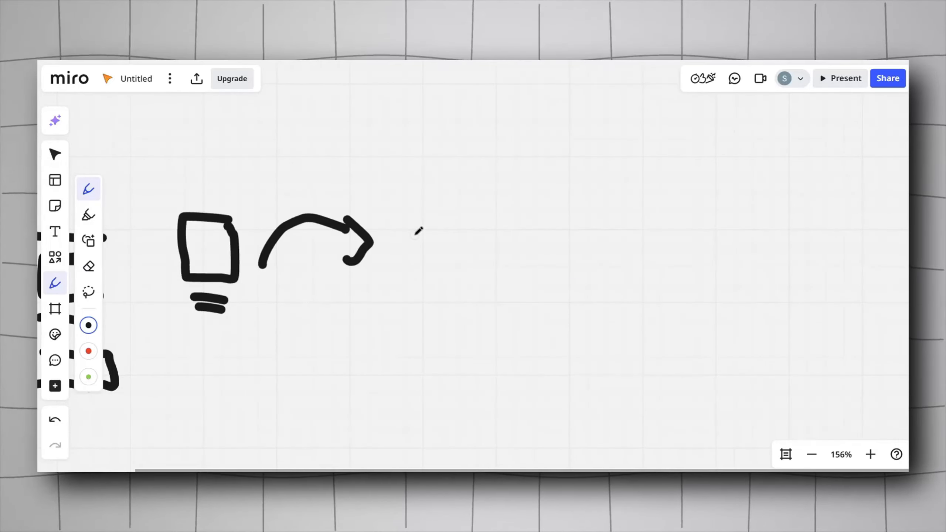
{"action": "scroll", "coordinate": [428, 205], "scroll_direction": "right", "scroll_amount": 1}
{"action": "scroll", "coordinate": [428, 205], "scroll_direction": "up", "scroll_amount": 1}
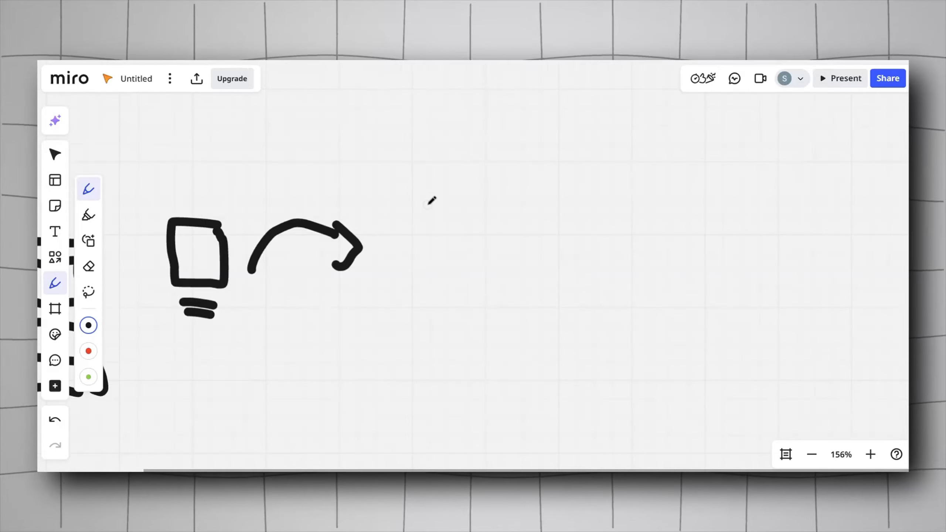
{"action": "scroll", "coordinate": [432, 201], "scroll_direction": "right", "scroll_amount": 2}
{"action": "scroll", "coordinate": [431, 201], "scroll_direction": "up", "scroll_amount": 1}
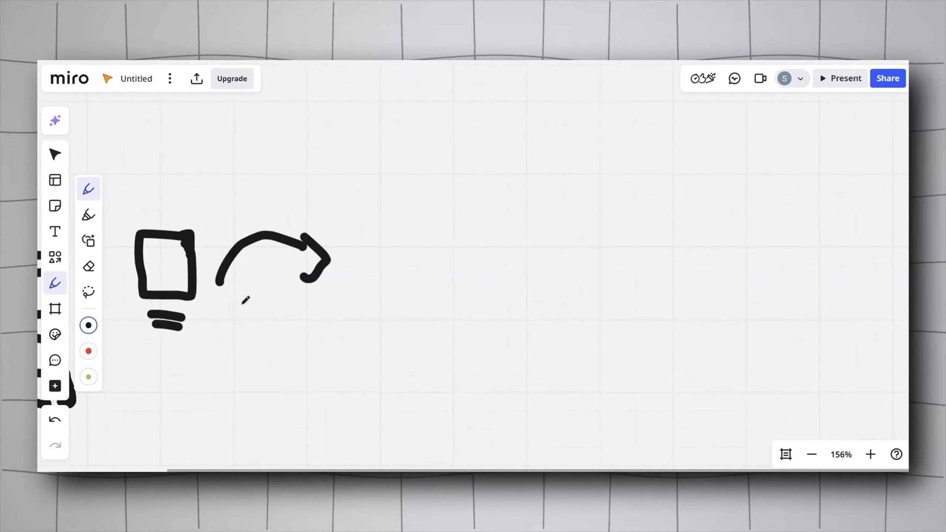
{"action": "scroll", "coordinate": [382, 249], "scroll_direction": "right", "scroll_amount": 1}
{"action": "scroll", "coordinate": [382, 250], "scroll_direction": "up", "scroll_amount": 1}
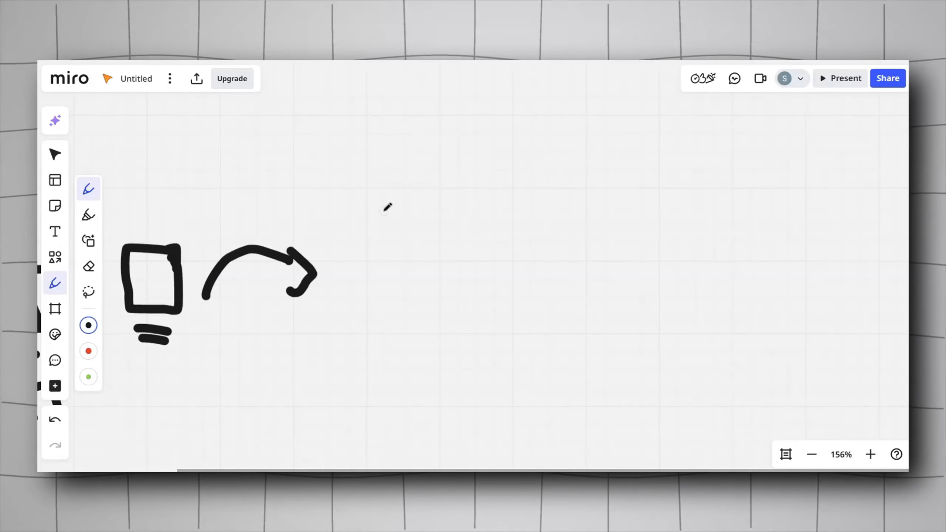
{"action": "left_click_drag", "start_coordinate": [386, 209], "coordinate": [367, 265]}
{"action": "left_click_drag", "start_coordinate": [462, 291], "coordinate": [334, 277]}
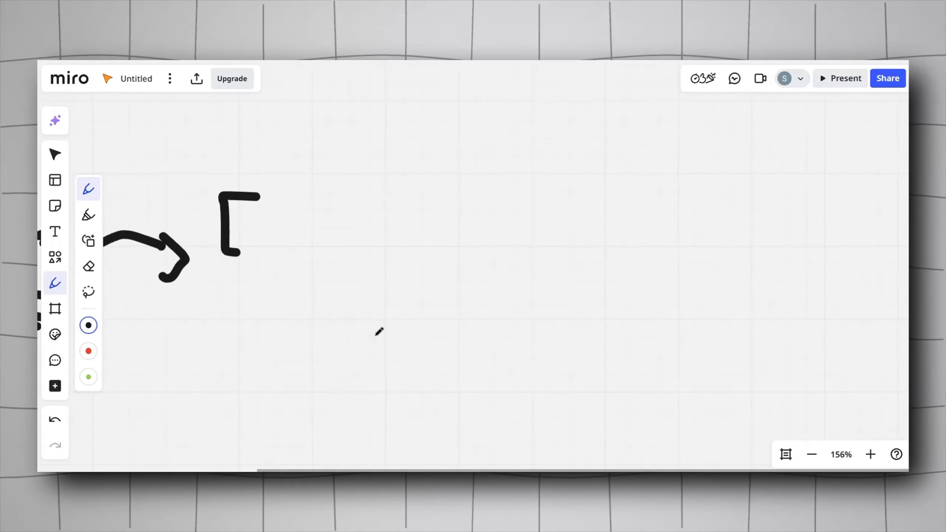
{"action": "mouse_move", "coordinate": [417, 356]}
{"action": "left_mouse_down"}
{"action": "mouse_move", "coordinate": [441, 359]}
{"action": "mouse_move", "coordinate": [417, 410]}
{"action": "left_mouse_up"}
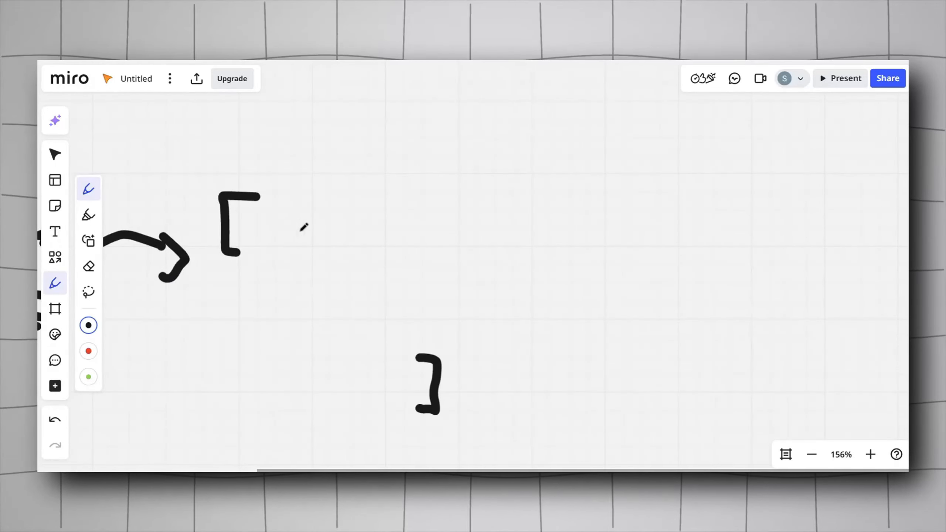
Step: Draw two pairs of curly braces inside the square brackets
{"action": "left_click_drag", "start_coordinate": [296, 209], "coordinate": [276, 266]}
{"action": "mouse_move", "coordinate": [370, 270]}
{"action": "left_mouse_down"}
{"action": "mouse_move", "coordinate": [383, 284]}
{"action": "mouse_move", "coordinate": [380, 307]}
{"action": "left_mouse_up"}
{"action": "mouse_move", "coordinate": [263, 339]}
{"action": "left_mouse_down"}
{"action": "mouse_move", "coordinate": [247, 368]}
{"action": "mouse_move", "coordinate": [253, 391]}
{"action": "left_mouse_up"}
{"action": "left_click_drag", "start_coordinate": [388, 368], "coordinate": [384, 407]}
Step: Draw two horizontal lines inside each pair of curly braces
{"action": "scroll", "coordinate": [327, 357], "scroll_direction": "left", "scroll_amount": 3}
{"action": "scroll", "coordinate": [328, 357], "scroll_direction": "up", "scroll_amount": 2}
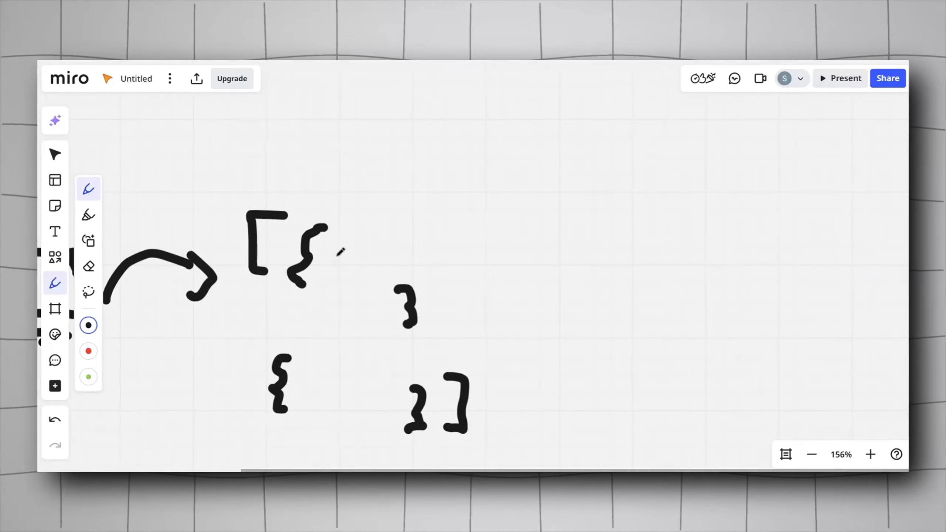
{"action": "left_click_drag", "start_coordinate": [337, 240], "coordinate": [397, 245]}
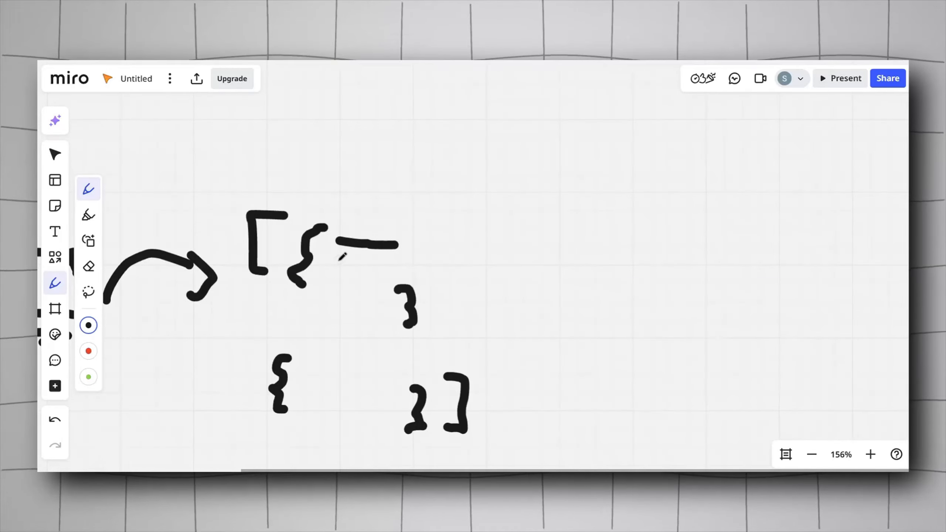
{"action": "left_click_drag", "start_coordinate": [335, 262], "coordinate": [405, 266]}
{"action": "left_click_drag", "start_coordinate": [375, 384], "coordinate": [312, 381]}
{"action": "left_click_drag", "start_coordinate": [375, 408], "coordinate": [319, 399]}
Step: Draw three stacked horizontal lines beneath the bracketed block
{"action": "scroll", "coordinate": [350, 421], "scroll_direction": "down", "scroll_amount": 5}
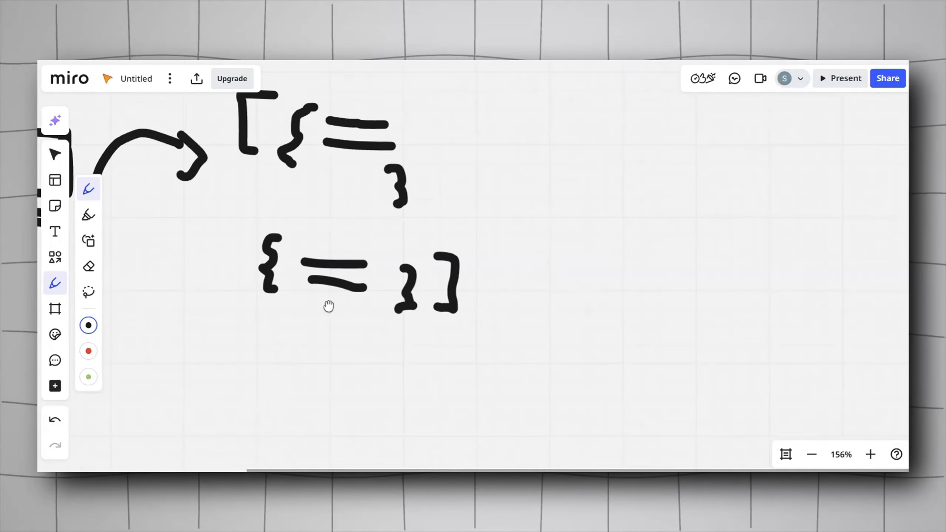
{"action": "left_click_drag", "start_coordinate": [469, 297], "coordinate": [422, 313]}
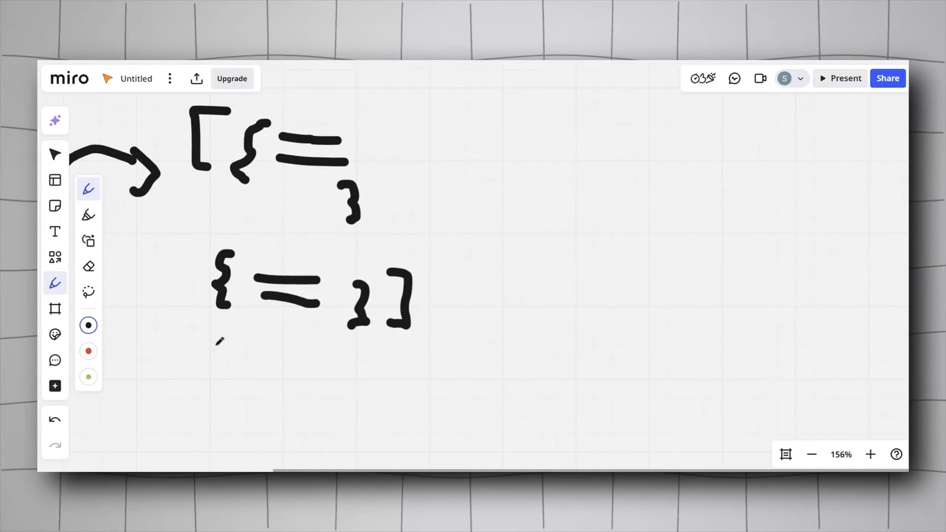
{"action": "left_click_drag", "start_coordinate": [342, 370], "coordinate": [258, 368]}
{"action": "left_click_drag", "start_coordinate": [327, 390], "coordinate": [255, 389]}
{"action": "left_click_drag", "start_coordinate": [308, 406], "coordinate": [238, 400]}
Step: Draw a curved arrow pointing right from the bracketed block
{"action": "scroll", "coordinate": [475, 270], "scroll_direction": "left", "scroll_amount": 3}
{"action": "scroll", "coordinate": [475, 271], "scroll_direction": "up", "scroll_amount": 1}
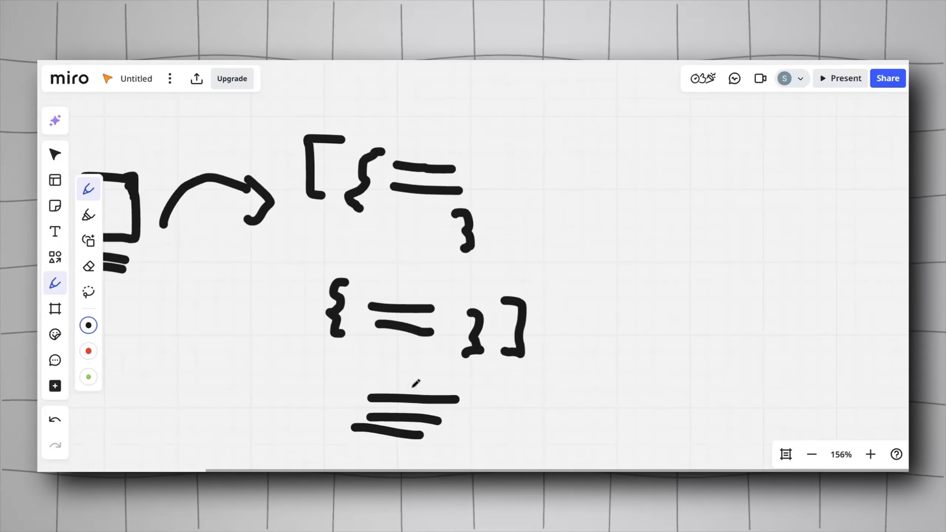
{"action": "scroll", "coordinate": [407, 375], "scroll_direction": "down", "scroll_amount": 5}
{"action": "scroll", "coordinate": [408, 375], "scroll_direction": "right", "scroll_amount": 2}
{"action": "scroll", "coordinate": [367, 256], "scroll_direction": "up", "scroll_amount": 3}
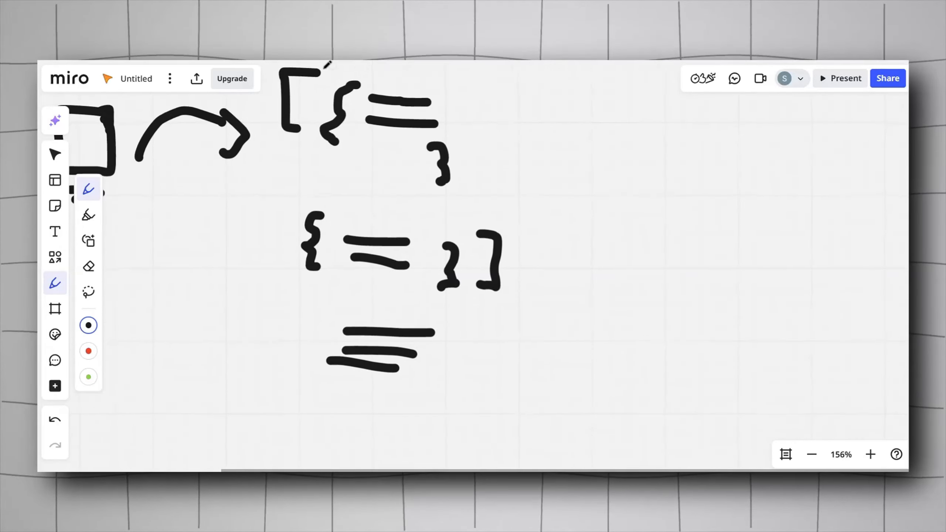
{"action": "scroll", "coordinate": [451, 195], "scroll_direction": "right", "scroll_amount": 4}
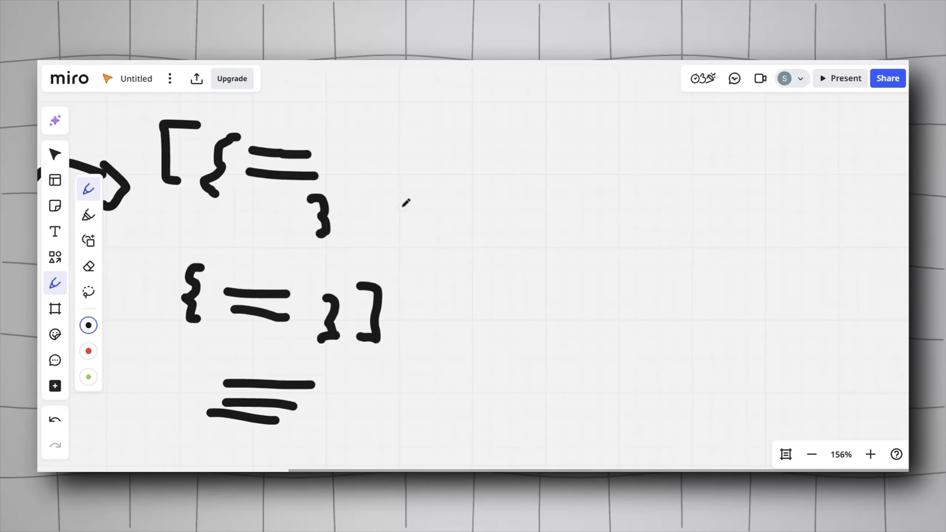
{"action": "mouse_move", "coordinate": [402, 206]}
{"action": "left_mouse_down"}
{"action": "mouse_move", "coordinate": [474, 175]}
{"action": "mouse_move", "coordinate": [463, 203]}
{"action": "left_mouse_up"}
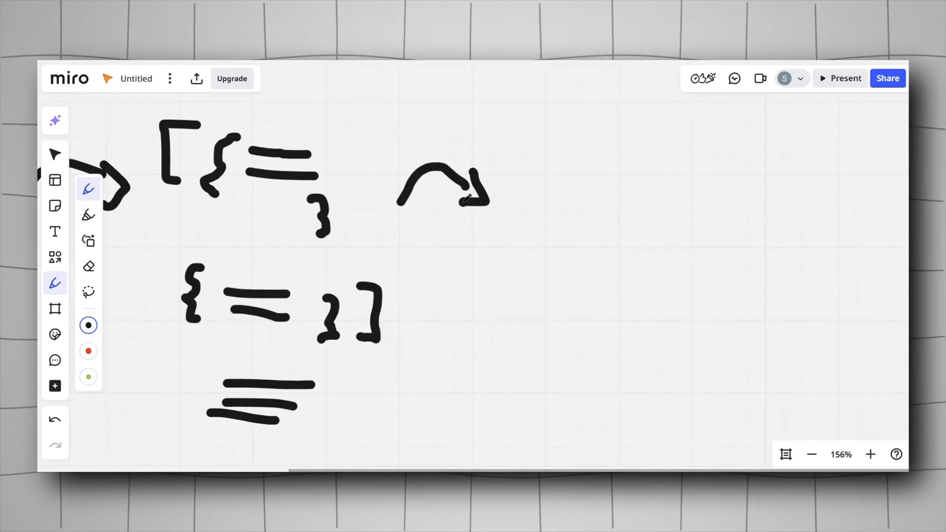
Step: Add a comma after the second curly-brace pair and start a third opening brace beneath it
{"action": "scroll", "coordinate": [443, 201], "scroll_direction": "right", "scroll_amount": 2}
{"action": "scroll", "coordinate": [443, 201], "scroll_direction": "up", "scroll_amount": 1}
{"action": "scroll", "coordinate": [431, 198], "scroll_direction": "left", "scroll_amount": 4}
{"action": "scroll", "coordinate": [431, 198], "scroll_direction": "down", "scroll_amount": 1}
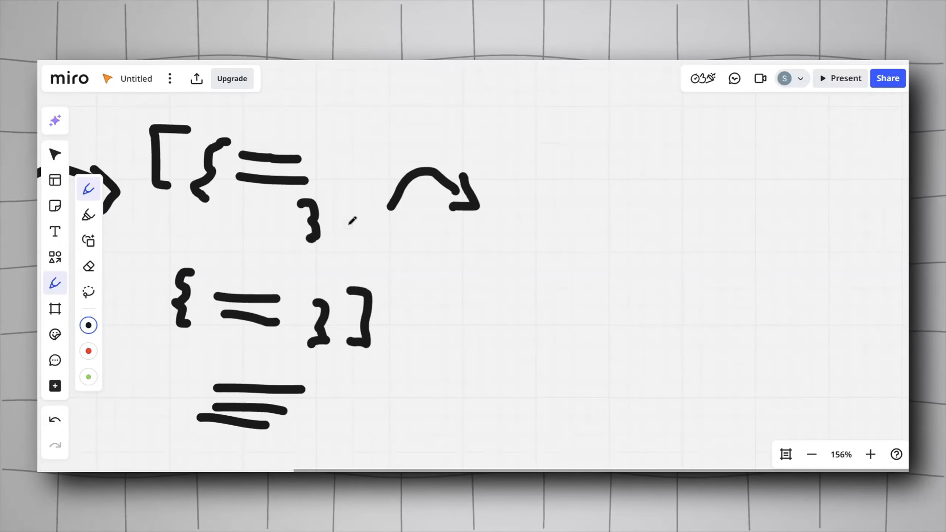
{"action": "scroll", "coordinate": [346, 343], "scroll_direction": "down", "scroll_amount": 3}
{"action": "scroll", "coordinate": [347, 343], "scroll_direction": "left", "scroll_amount": 1}
{"action": "left_click_drag", "start_coordinate": [227, 288], "coordinate": [213, 306]}
{"action": "left_click_drag", "start_coordinate": [352, 297], "coordinate": [346, 312]}
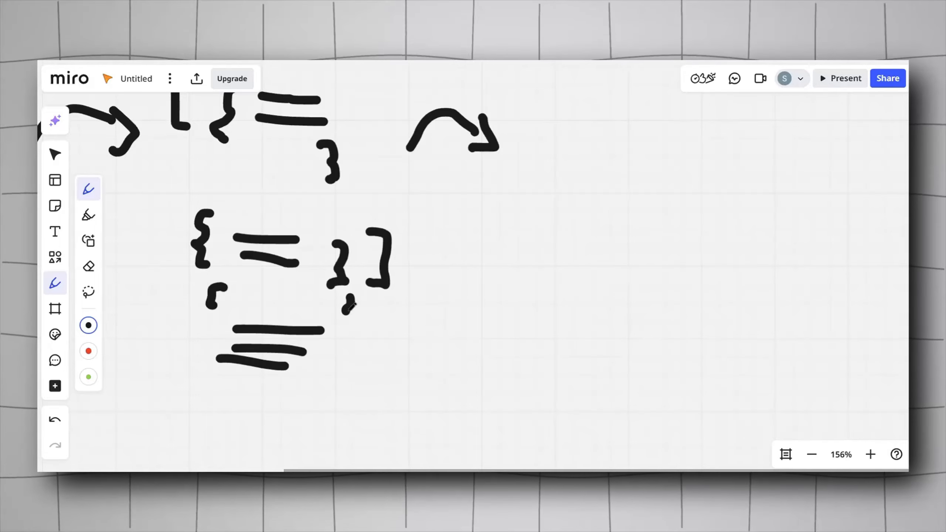
Step: Frame the first curly-brace object with a rectangle and draw a square box after the curved arrow
{"action": "left_click_drag", "start_coordinate": [425, 266], "coordinate": [427, 303]}
{"action": "mouse_move", "coordinate": [357, 224]}
{"action": "left_mouse_down"}
{"action": "mouse_move", "coordinate": [358, 143]}
{"action": "mouse_move", "coordinate": [305, 109]}
{"action": "mouse_move", "coordinate": [221, 105]}
{"action": "mouse_move", "coordinate": [215, 188]}
{"action": "mouse_move", "coordinate": [347, 214]}
{"action": "left_mouse_up"}
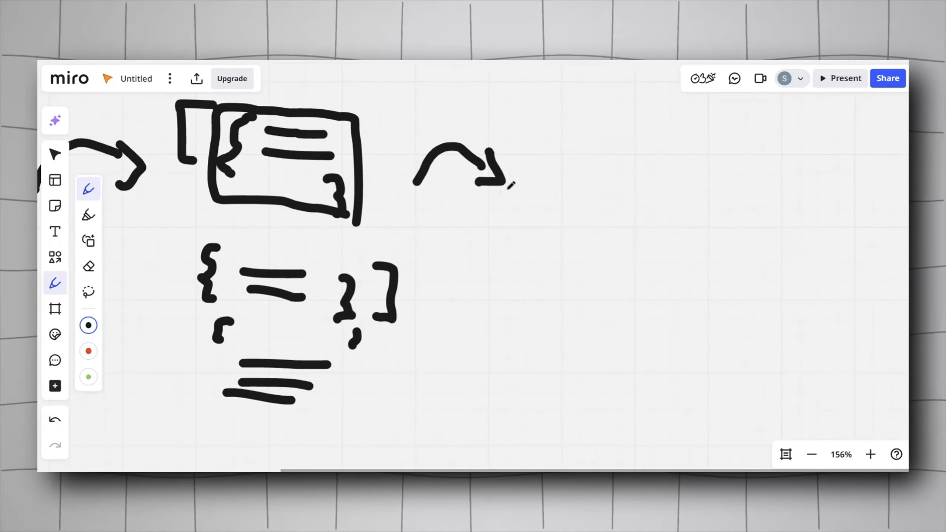
{"action": "left_click_drag", "start_coordinate": [535, 178], "coordinate": [437, 192]}
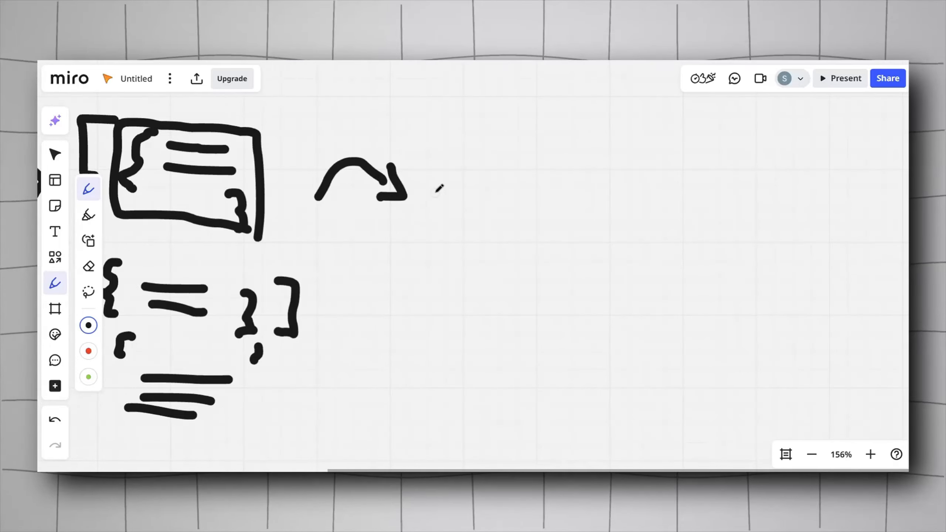
{"action": "mouse_move", "coordinate": [489, 138]}
{"action": "left_mouse_down"}
{"action": "mouse_move", "coordinate": [452, 136]}
{"action": "mouse_move", "coordinate": [447, 179]}
{"action": "mouse_move", "coordinate": [499, 201]}
{"action": "mouse_move", "coordinate": [529, 149]}
{"action": "mouse_move", "coordinate": [490, 137]}
{"action": "left_mouse_up"}
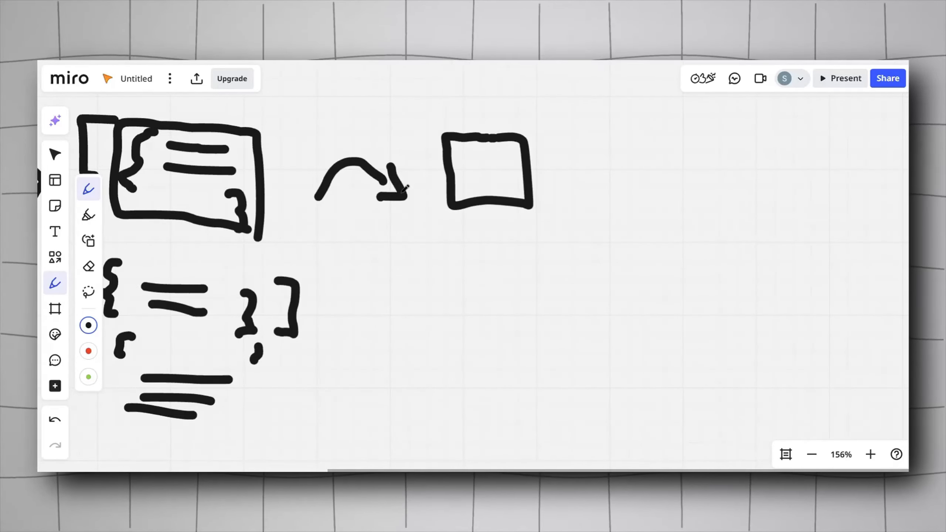
Step: Draw a long curved arrow from the leftmost box over the diagram into the square box, and sketch a person picture inside it
{"action": "scroll", "coordinate": [312, 196], "scroll_direction": "left", "scroll_amount": 5}
{"action": "left_click_drag", "start_coordinate": [312, 197], "coordinate": [567, 203]}
{"action": "mouse_move", "coordinate": [188, 232]}
{"action": "left_mouse_down"}
{"action": "mouse_move", "coordinate": [484, 94]}
{"action": "mouse_move", "coordinate": [762, 108]}
{"action": "left_mouse_up"}
{"action": "scroll", "coordinate": [637, 131], "scroll_direction": "right", "scroll_amount": 5}
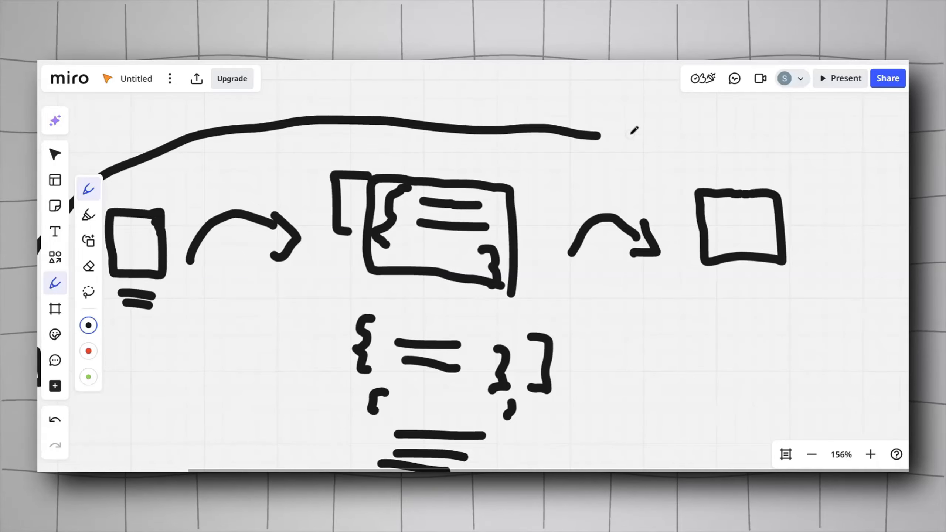
{"action": "scroll", "coordinate": [634, 130], "scroll_direction": "left", "scroll_amount": 5}
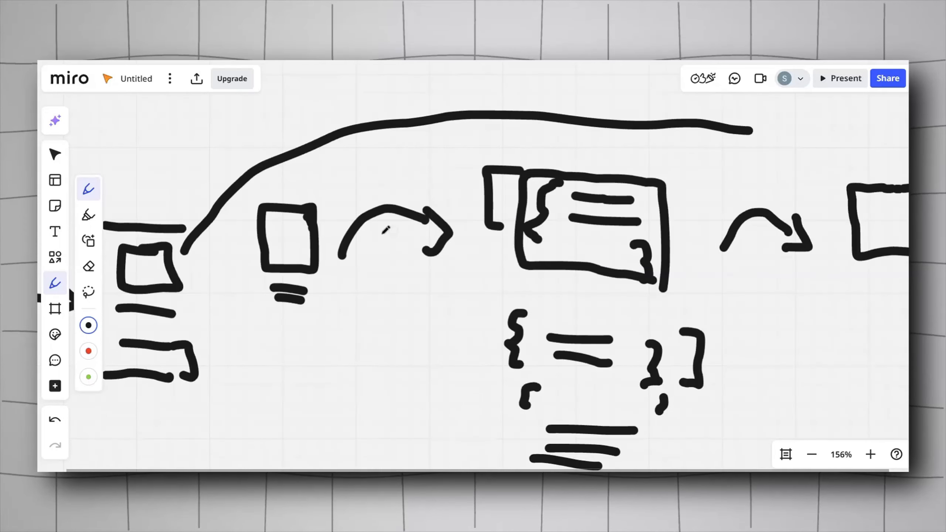
{"action": "scroll", "coordinate": [184, 255], "scroll_direction": "right", "scroll_amount": 9}
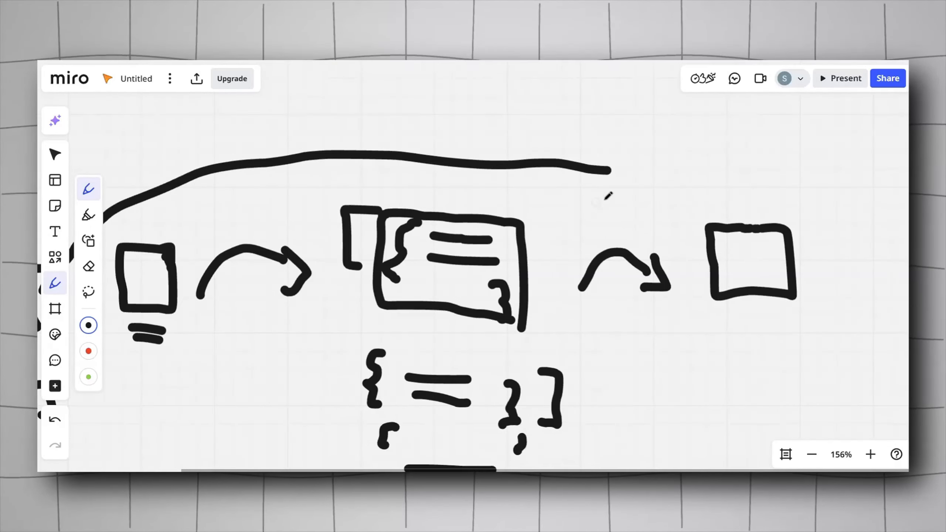
{"action": "mouse_move", "coordinate": [477, 175]}
{"action": "left_mouse_down"}
{"action": "mouse_move", "coordinate": [546, 180]}
{"action": "mouse_move", "coordinate": [563, 190]}
{"action": "mouse_move", "coordinate": [552, 204]}
{"action": "left_mouse_up"}
{"action": "scroll", "coordinate": [587, 190], "scroll_direction": "right", "scroll_amount": 2}
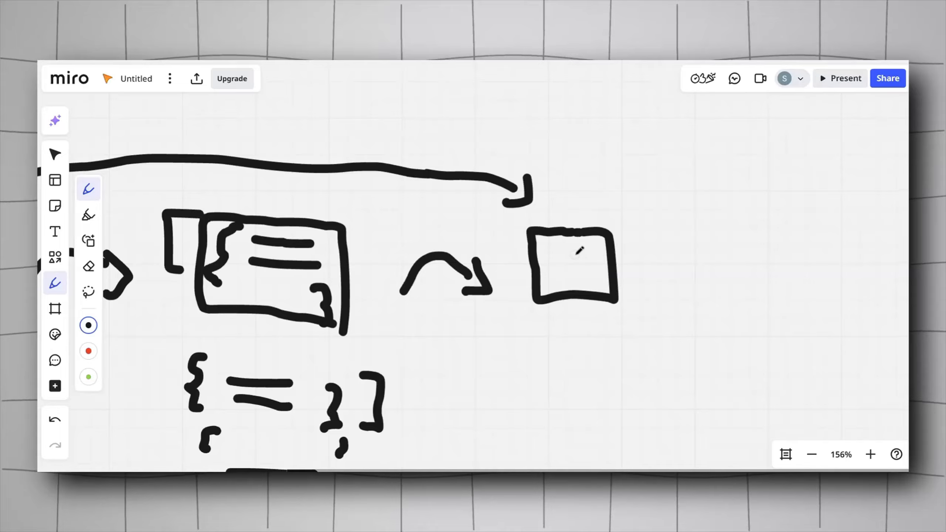
{"action": "mouse_move", "coordinate": [592, 266]}
{"action": "left_mouse_down"}
{"action": "mouse_move", "coordinate": [567, 274]}
{"action": "mouse_move", "coordinate": [597, 275]}
{"action": "mouse_move", "coordinate": [598, 264]}
{"action": "mouse_move", "coordinate": [561, 257]}
{"action": "mouse_move", "coordinate": [551, 279]}
{"action": "mouse_move", "coordinate": [546, 261]}
{"action": "left_mouse_up"}
{"action": "left_click_drag", "start_coordinate": [561, 297], "coordinate": [487, 240]}
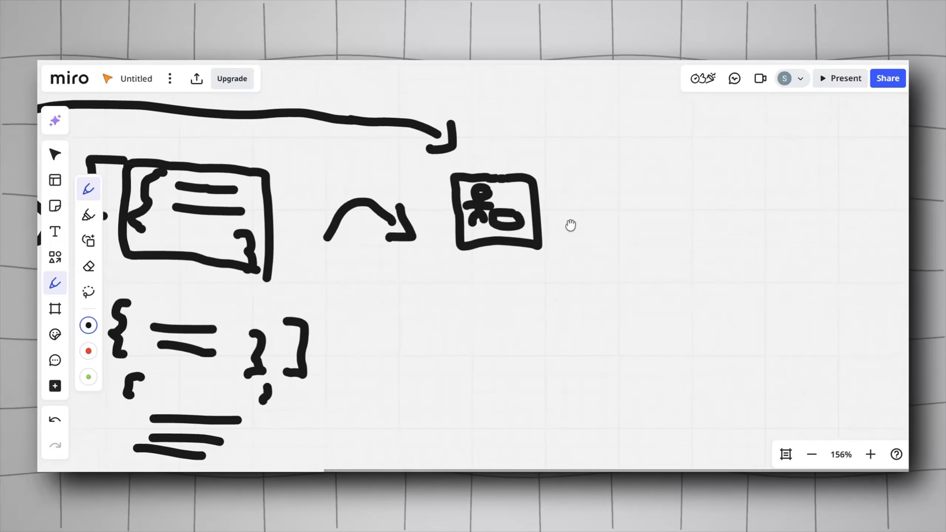
Step: Draw a small arrow pointing into the picture box from its upper right
{"action": "scroll", "coordinate": [571, 222], "scroll_direction": "right", "scroll_amount": 3}
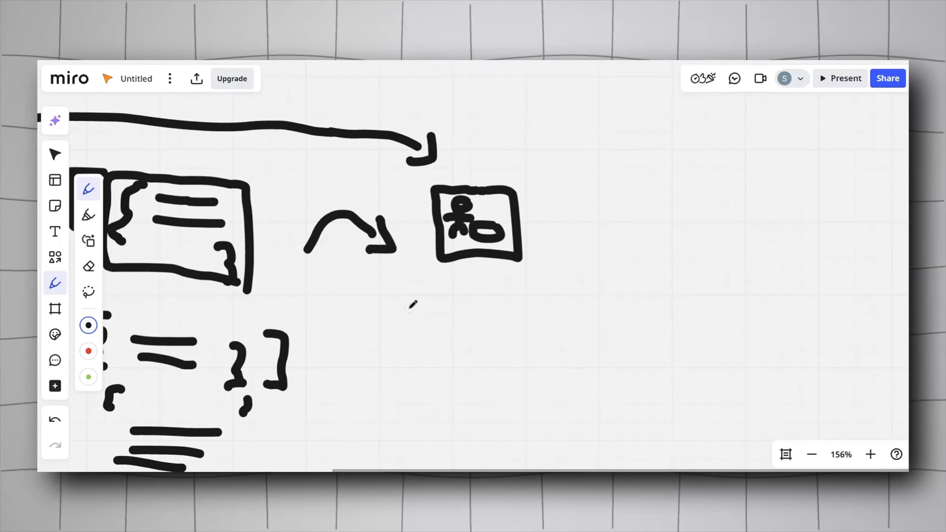
{"action": "scroll", "coordinate": [413, 305], "scroll_direction": "down", "scroll_amount": 5}
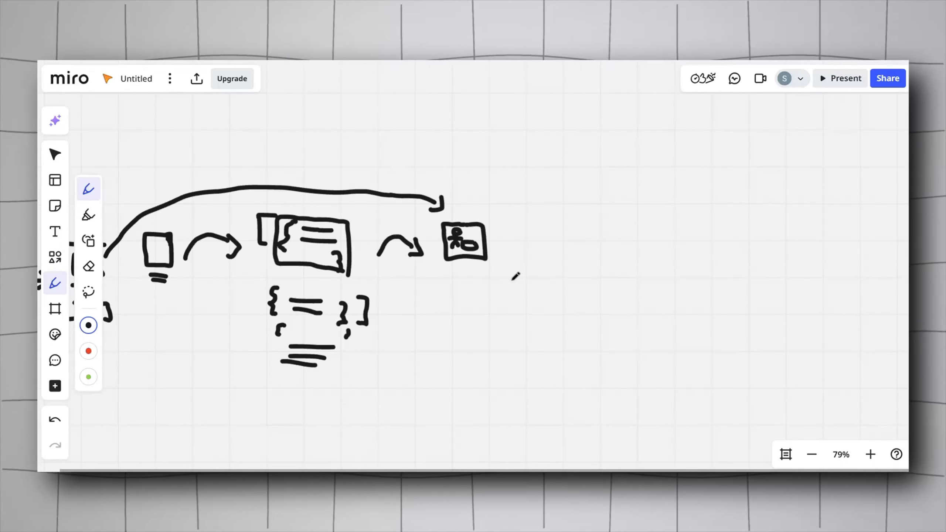
{"action": "scroll", "coordinate": [484, 278], "scroll_direction": "right", "scroll_amount": 2}
{"action": "scroll", "coordinate": [484, 277], "scroll_direction": "up", "scroll_amount": 1}
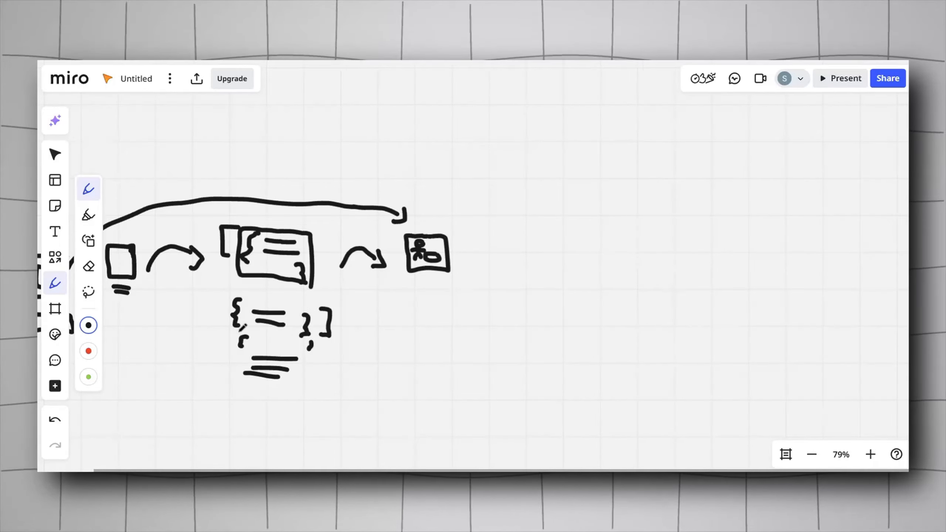
{"action": "scroll", "coordinate": [386, 329], "scroll_direction": "right", "scroll_amount": 4}
{"action": "scroll", "coordinate": [386, 330], "scroll_direction": "up", "scroll_amount": 1}
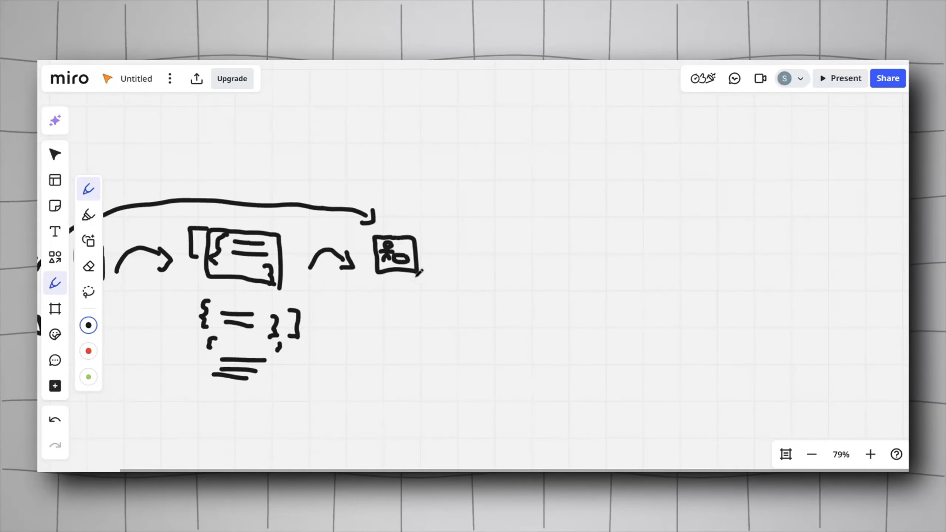
{"action": "left_click_drag", "start_coordinate": [400, 243], "coordinate": [388, 255]}
{"action": "mouse_move", "coordinate": [382, 246]}
{"action": "left_mouse_down"}
{"action": "mouse_move", "coordinate": [383, 258]}
{"action": "mouse_move", "coordinate": [410, 265]}
{"action": "left_mouse_up"}
Step: Draw a curved arrow arching from the picture box to the right and start a new box outline there
{"action": "scroll", "coordinate": [407, 266], "scroll_direction": "right", "scroll_amount": 1}
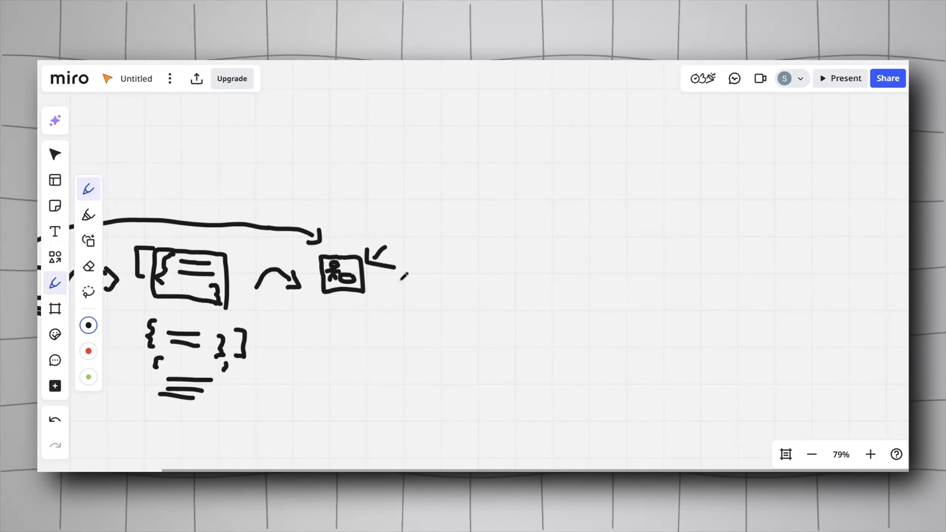
{"action": "scroll", "coordinate": [401, 280], "scroll_direction": "right", "scroll_amount": 1}
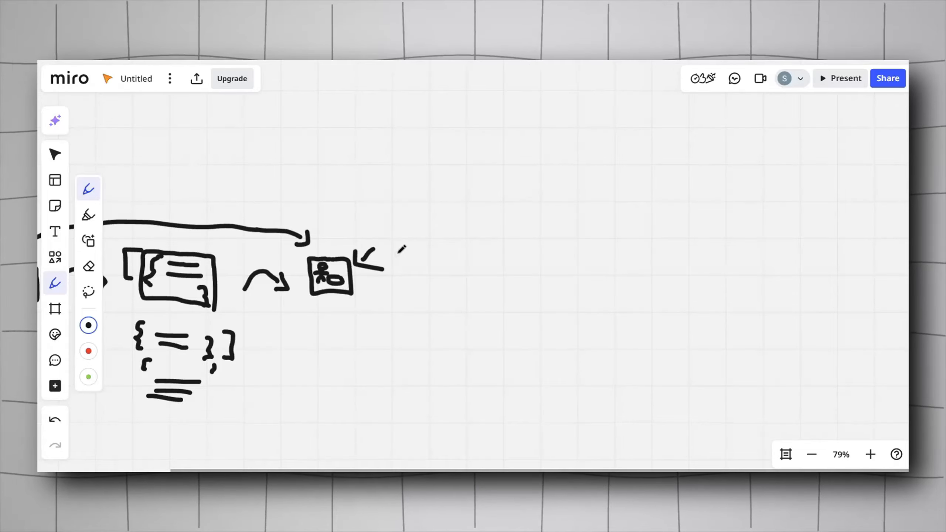
{"action": "mouse_move", "coordinate": [343, 256]}
{"action": "left_mouse_down"}
{"action": "mouse_move", "coordinate": [394, 204]}
{"action": "mouse_move", "coordinate": [472, 232]}
{"action": "mouse_move", "coordinate": [484, 245]}
{"action": "mouse_move", "coordinate": [447, 257]}
{"action": "mouse_move", "coordinate": [449, 304]}
{"action": "left_mouse_up"}
{"action": "scroll", "coordinate": [484, 257], "scroll_direction": "right", "scroll_amount": 2}
{"action": "scroll", "coordinate": [380, 291], "scroll_direction": "left", "scroll_amount": 10}
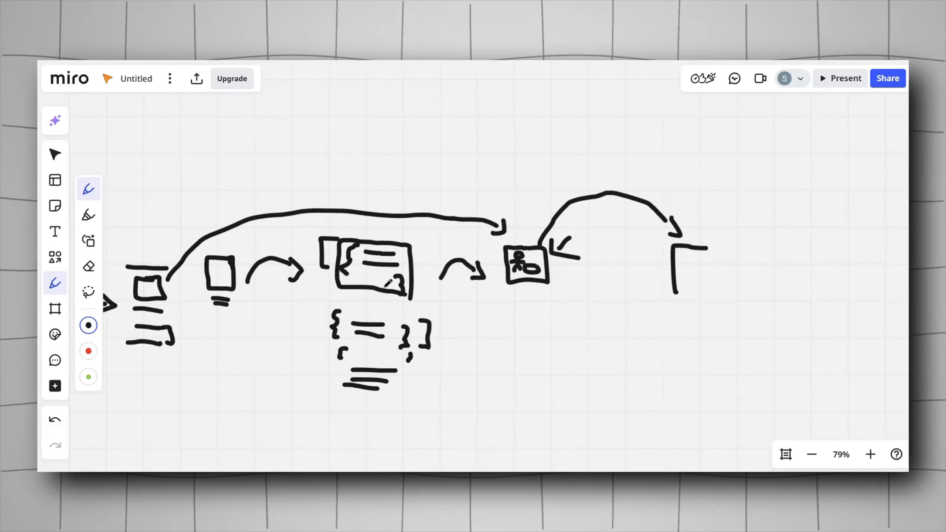
Step: Draw a long arrow from the second curly-brace object to the new box and sketch a person inside it
{"action": "mouse_move", "coordinate": [388, 317]}
{"action": "left_mouse_down"}
{"action": "mouse_move", "coordinate": [658, 299]}
{"action": "mouse_move", "coordinate": [648, 316]}
{"action": "left_mouse_up"}
{"action": "scroll", "coordinate": [691, 312], "scroll_direction": "right", "scroll_amount": 4}
{"action": "mouse_move", "coordinate": [599, 296]}
{"action": "left_mouse_down"}
{"action": "mouse_move", "coordinate": [644, 263]}
{"action": "mouse_move", "coordinate": [629, 249]}
{"action": "mouse_move", "coordinate": [620, 252]}
{"action": "mouse_move", "coordinate": [625, 287]}
{"action": "mouse_move", "coordinate": [612, 298]}
{"action": "mouse_move", "coordinate": [611, 284]}
{"action": "left_mouse_up"}
{"action": "scroll", "coordinate": [645, 302], "scroll_direction": "right", "scroll_amount": 3}
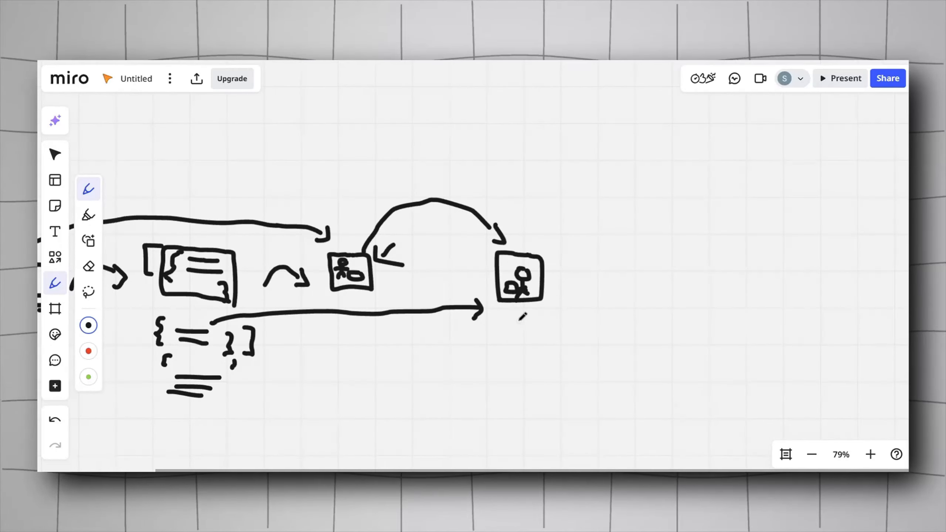
Step: Sketch a larger box followed by two small boxes to the right of the person picture box
{"action": "scroll", "coordinate": [513, 324], "scroll_direction": "right", "scroll_amount": 3}
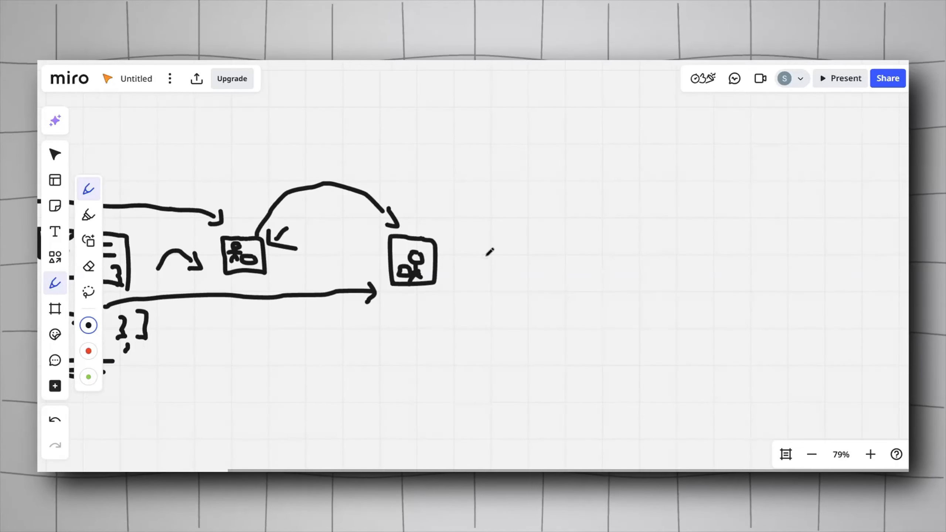
{"action": "mouse_move", "coordinate": [535, 224]}
{"action": "left_mouse_down"}
{"action": "mouse_move", "coordinate": [492, 224]}
{"action": "mouse_move", "coordinate": [543, 267]}
{"action": "mouse_move", "coordinate": [535, 224]}
{"action": "mouse_move", "coordinate": [556, 257]}
{"action": "mouse_move", "coordinate": [581, 268]}
{"action": "mouse_move", "coordinate": [579, 247]}
{"action": "mouse_move", "coordinate": [570, 246]}
{"action": "mouse_move", "coordinate": [611, 270]}
{"action": "mouse_move", "coordinate": [614, 238]}
{"action": "mouse_move", "coordinate": [605, 243]}
{"action": "left_mouse_up"}
{"action": "scroll", "coordinate": [574, 252], "scroll_direction": "down", "scroll_amount": 3}
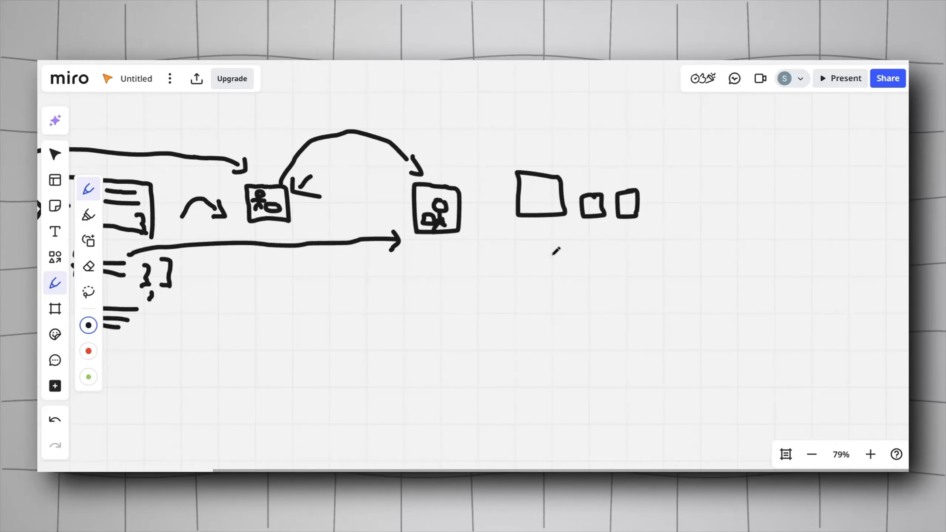
{"action": "scroll", "coordinate": [555, 252], "scroll_direction": "down", "scroll_amount": 3}
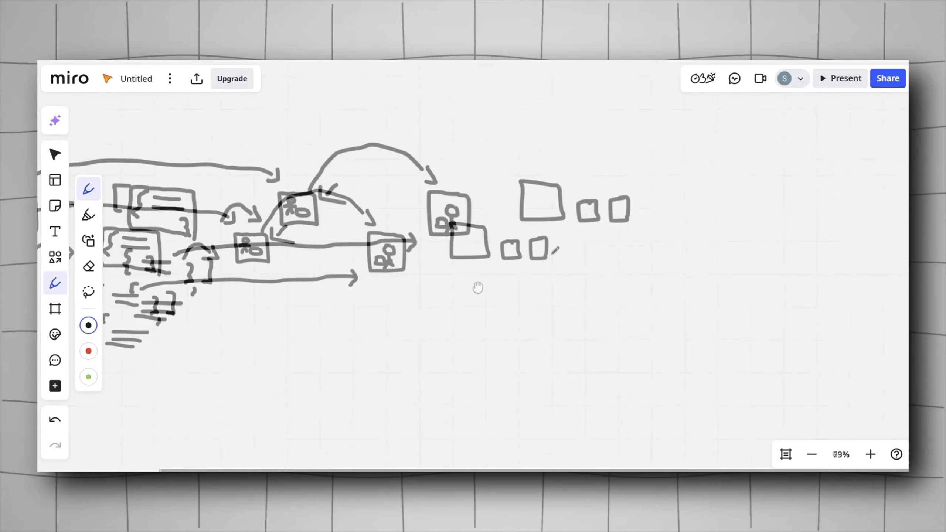
Step: Draw a tall vertical dividing line just after the row of boxes
{"action": "scroll", "coordinate": [473, 286], "scroll_direction": "right", "scroll_amount": 2}
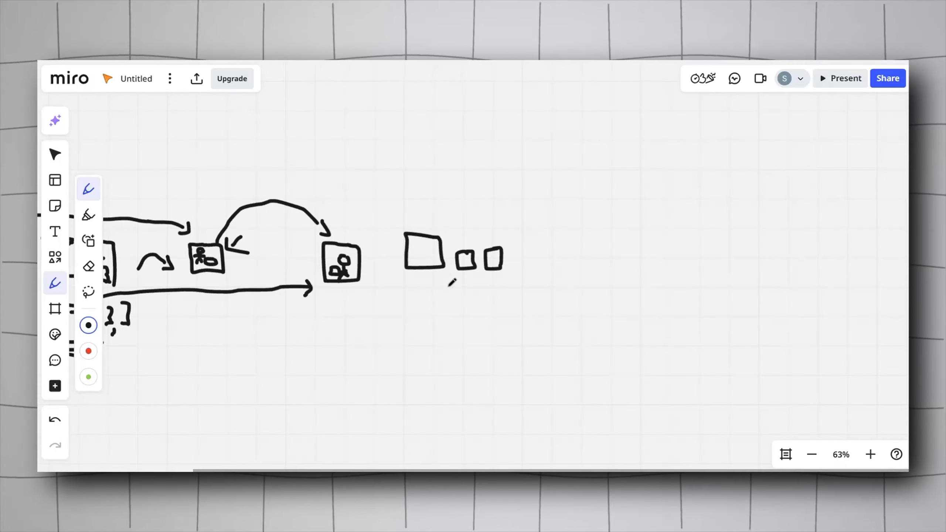
{"action": "scroll", "coordinate": [433, 298], "scroll_direction": "right", "scroll_amount": 2}
{"action": "left_click_drag", "start_coordinate": [481, 211], "coordinate": [453, 323]}
{"action": "scroll", "coordinate": [458, 322], "scroll_direction": "left", "scroll_amount": 1}
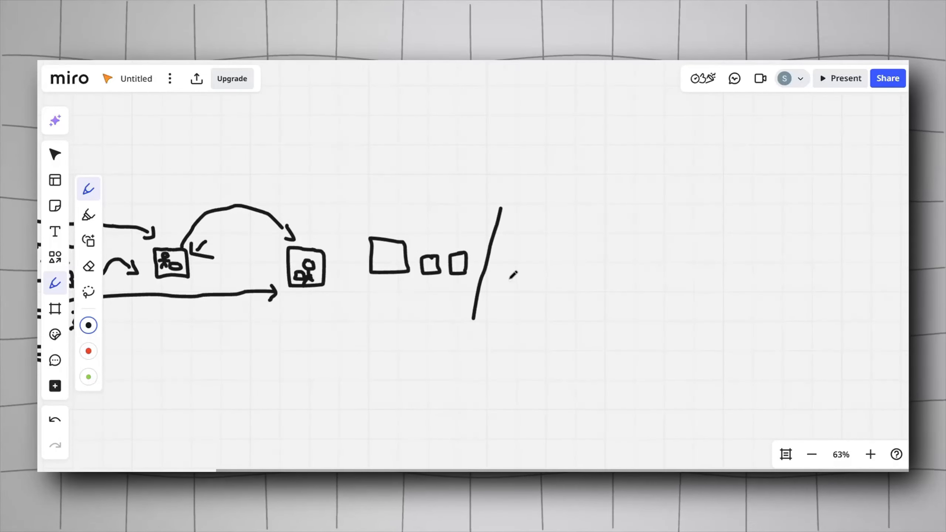
Step: Beyond the divider, sketch a small box, a squiggly arrow, and a second small box
{"action": "scroll", "coordinate": [467, 298], "scroll_direction": "left", "scroll_amount": 4}
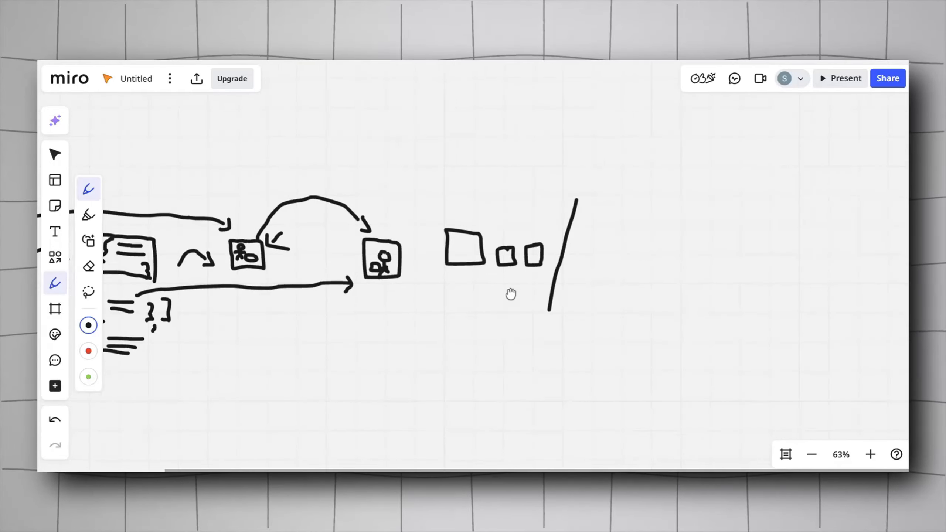
{"action": "scroll", "coordinate": [514, 292], "scroll_direction": "right", "scroll_amount": 2}
{"action": "mouse_move", "coordinate": [566, 211]}
{"action": "left_mouse_down"}
{"action": "mouse_move", "coordinate": [545, 217]}
{"action": "mouse_move", "coordinate": [563, 234]}
{"action": "mouse_move", "coordinate": [567, 213]}
{"action": "mouse_move", "coordinate": [611, 222]}
{"action": "left_mouse_up"}
{"action": "left_click_drag", "start_coordinate": [609, 222], "coordinate": [607, 229]}
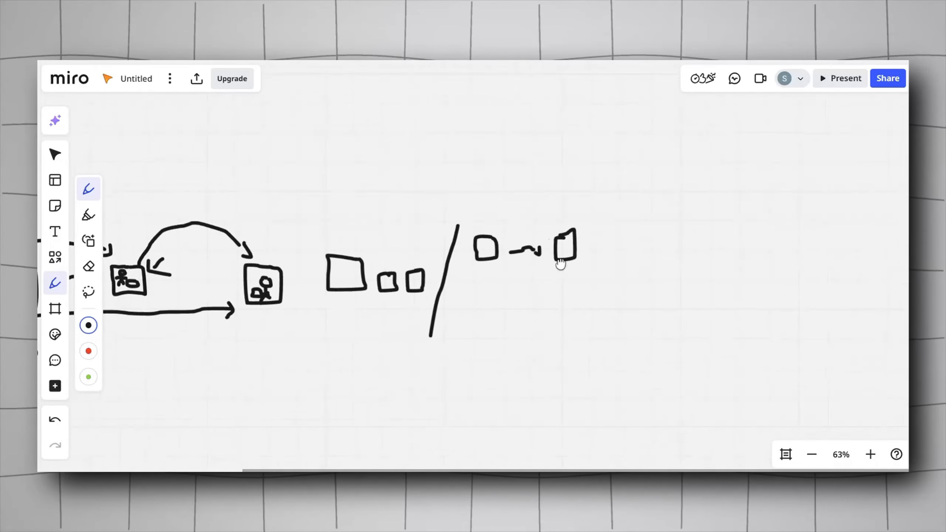
{"action": "scroll", "coordinate": [553, 266], "scroll_direction": "right", "scroll_amount": 1}
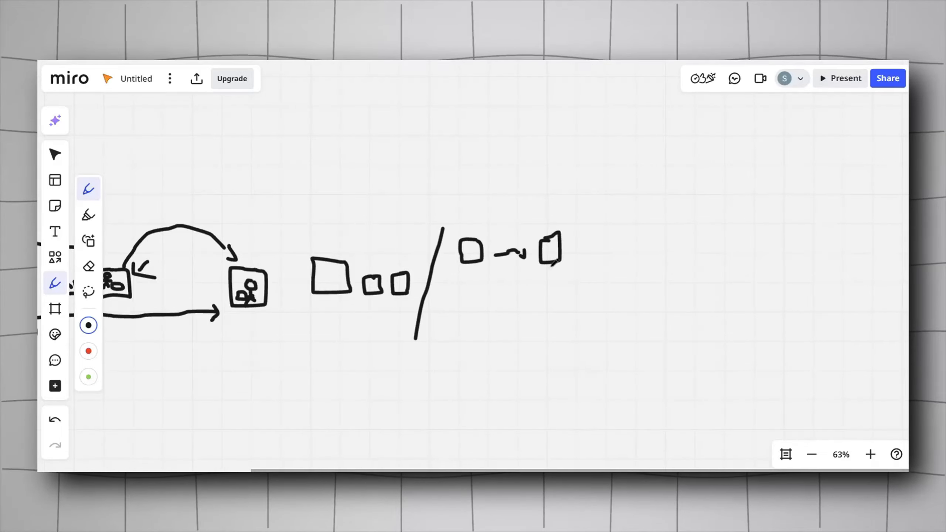
Step: Add small downward arrows above both small boxes and draw another vertical line after them
{"action": "mouse_move", "coordinate": [309, 211]}
{"action": "left_mouse_down"}
{"action": "mouse_move", "coordinate": [630, 167]}
{"action": "mouse_move", "coordinate": [386, 177]}
{"action": "left_mouse_up"}
{"action": "mouse_move", "coordinate": [608, 182]}
{"action": "left_mouse_down"}
{"action": "mouse_move", "coordinate": [498, 191]}
{"action": "mouse_move", "coordinate": [477, 213]}
{"action": "mouse_move", "coordinate": [485, 206]}
{"action": "left_mouse_up"}
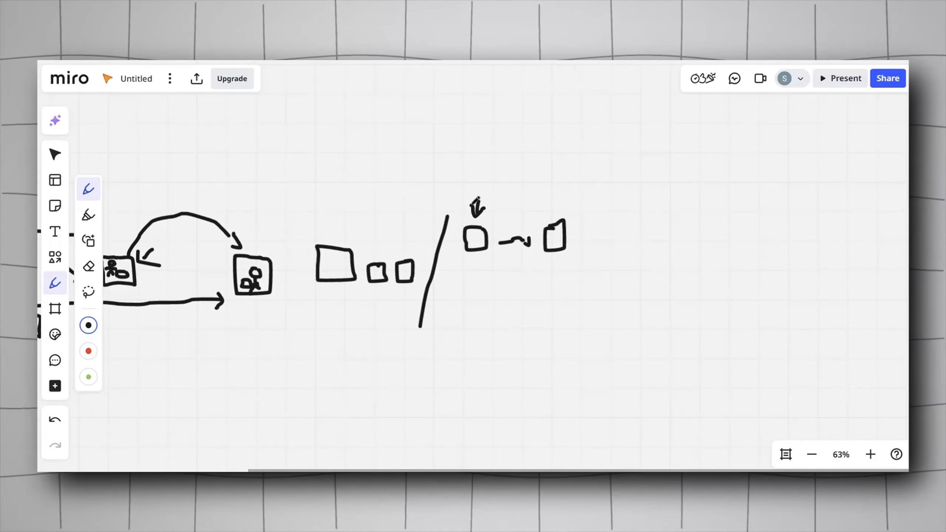
{"action": "left_click_drag", "start_coordinate": [267, 241], "coordinate": [260, 253]}
{"action": "mouse_move", "coordinate": [558, 199]}
{"action": "left_mouse_down"}
{"action": "mouse_move", "coordinate": [553, 218]}
{"action": "mouse_move", "coordinate": [534, 216]}
{"action": "mouse_move", "coordinate": [531, 255]}
{"action": "left_mouse_up"}
{"action": "scroll", "coordinate": [338, 257], "scroll_direction": "up", "scroll_amount": 1}
{"action": "left_click_drag", "start_coordinate": [331, 249], "coordinate": [362, 240]}
{"action": "scroll", "coordinate": [204, 265], "scroll_direction": "down", "scroll_amount": 3}
{"action": "scroll", "coordinate": [366, 226], "scroll_direction": "right", "scroll_amount": 3}
{"action": "scroll", "coordinate": [366, 225], "scroll_direction": "up", "scroll_amount": 2}
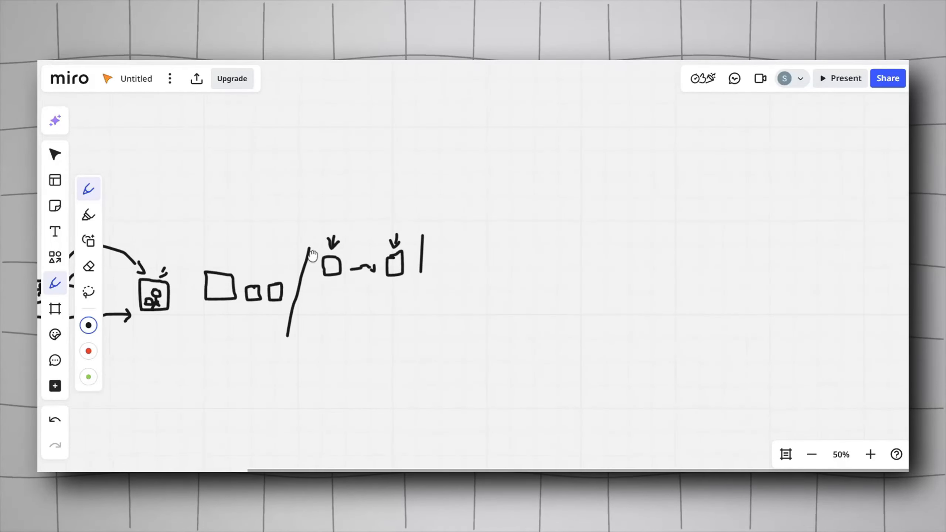
Step: Sketch a third box with an arrow into it, a squiggle to an X, a brace beneath, and a video box
{"action": "mouse_move", "coordinate": [451, 249]}
{"action": "left_mouse_down"}
{"action": "mouse_move", "coordinate": [436, 267]}
{"action": "mouse_move", "coordinate": [462, 254]}
{"action": "mouse_move", "coordinate": [447, 249]}
{"action": "mouse_move", "coordinate": [455, 229]}
{"action": "mouse_move", "coordinate": [455, 239]}
{"action": "mouse_move", "coordinate": [507, 270]}
{"action": "mouse_move", "coordinate": [542, 274]}
{"action": "left_mouse_up"}
{"action": "mouse_move", "coordinate": [539, 259]}
{"action": "left_mouse_down"}
{"action": "mouse_move", "coordinate": [528, 277]}
{"action": "mouse_move", "coordinate": [494, 255]}
{"action": "left_mouse_up"}
{"action": "left_click_drag", "start_coordinate": [561, 197], "coordinate": [578, 302]}
{"action": "mouse_move", "coordinate": [543, 251]}
{"action": "left_mouse_down"}
{"action": "mouse_move", "coordinate": [512, 266]}
{"action": "mouse_move", "coordinate": [456, 260]}
{"action": "mouse_move", "coordinate": [504, 283]}
{"action": "mouse_move", "coordinate": [476, 285]}
{"action": "left_mouse_up"}
{"action": "mouse_move", "coordinate": [489, 290]}
{"action": "left_mouse_down"}
{"action": "mouse_move", "coordinate": [496, 299]}
{"action": "mouse_move", "coordinate": [500, 286]}
{"action": "left_mouse_up"}
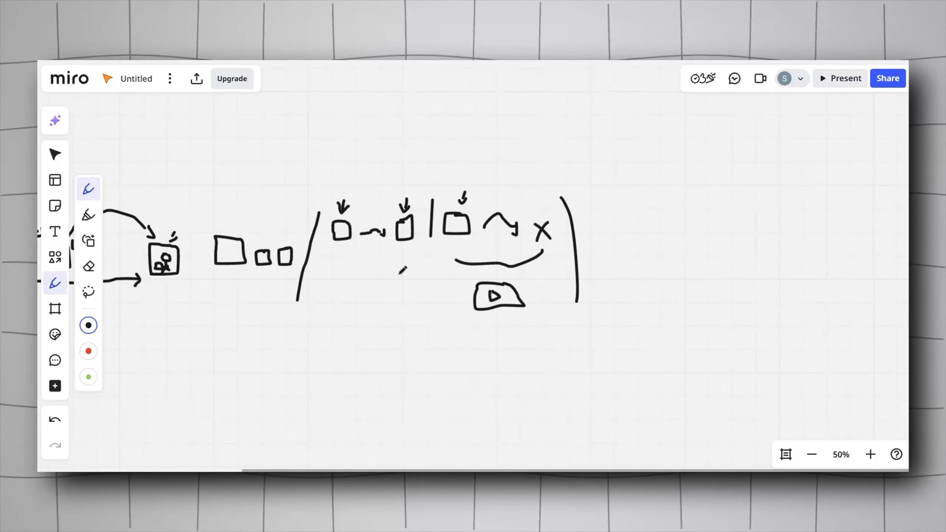
Step: Draw a second video box on the left and a plus sign between the two video boxes
{"action": "mouse_move", "coordinate": [381, 279]}
{"action": "left_mouse_down"}
{"action": "mouse_move", "coordinate": [338, 284]}
{"action": "mouse_move", "coordinate": [374, 279]}
{"action": "left_mouse_up"}
{"action": "mouse_move", "coordinate": [353, 288]}
{"action": "left_mouse_down"}
{"action": "mouse_move", "coordinate": [360, 298]}
{"action": "mouse_move", "coordinate": [354, 288]}
{"action": "left_mouse_up"}
{"action": "mouse_move", "coordinate": [470, 327]}
{"action": "left_mouse_down"}
{"action": "mouse_move", "coordinate": [434, 315]}
{"action": "mouse_move", "coordinate": [454, 281]}
{"action": "left_mouse_up"}
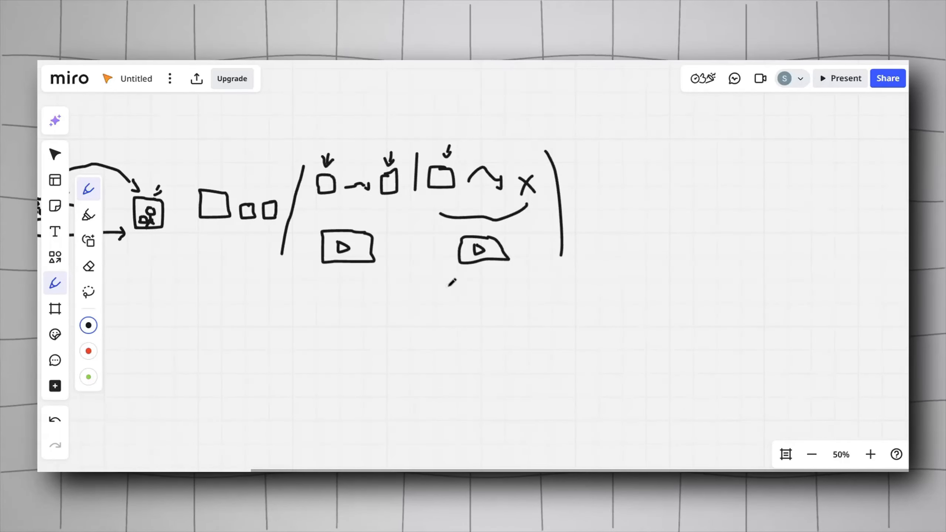
{"action": "mouse_move", "coordinate": [433, 247]}
{"action": "left_mouse_down"}
{"action": "mouse_move", "coordinate": [407, 249]}
{"action": "mouse_move", "coordinate": [423, 256]}
{"action": "left_mouse_up"}
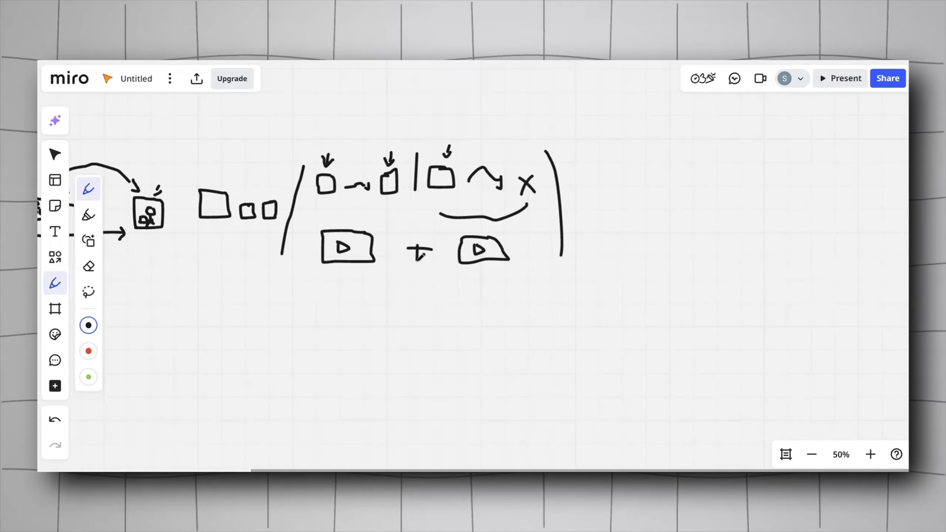
Step: Draw a curved arrow from the closing bracket's lower end sweeping down to the left
{"action": "scroll", "coordinate": [421, 256], "scroll_direction": "left", "scroll_amount": 3}
{"action": "scroll", "coordinate": [421, 256], "scroll_direction": "down", "scroll_amount": 2}
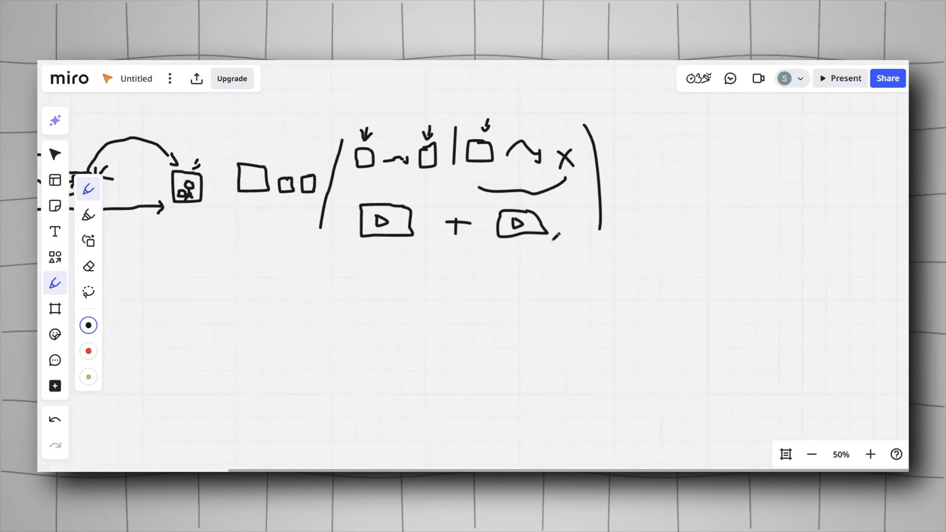
{"action": "scroll", "coordinate": [585, 270], "scroll_direction": "down", "scroll_amount": 1}
{"action": "scroll", "coordinate": [586, 271], "scroll_direction": "left", "scroll_amount": 1}
{"action": "mouse_move", "coordinate": [580, 234]}
{"action": "left_mouse_down"}
{"action": "mouse_move", "coordinate": [573, 271]}
{"action": "mouse_move", "coordinate": [486, 298]}
{"action": "mouse_move", "coordinate": [497, 312]}
{"action": "left_mouse_up"}
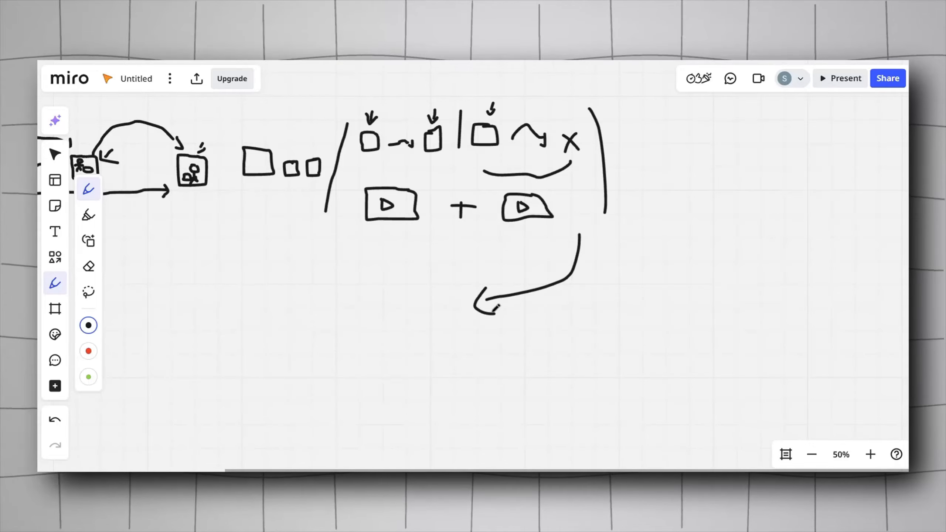
Step: Draw a brace under both video boxes with an arrow down to a new merged video box
{"action": "mouse_move", "coordinate": [519, 234]}
{"action": "left_mouse_down"}
{"action": "mouse_move", "coordinate": [465, 246]}
{"action": "mouse_move", "coordinate": [403, 231]}
{"action": "left_mouse_up"}
{"action": "left_click_drag", "start_coordinate": [451, 256], "coordinate": [455, 284]}
{"action": "mouse_move", "coordinate": [443, 304]}
{"action": "left_mouse_down"}
{"action": "mouse_move", "coordinate": [410, 316]}
{"action": "mouse_move", "coordinate": [464, 337]}
{"action": "mouse_move", "coordinate": [443, 304]}
{"action": "mouse_move", "coordinate": [433, 317]}
{"action": "left_mouse_up"}
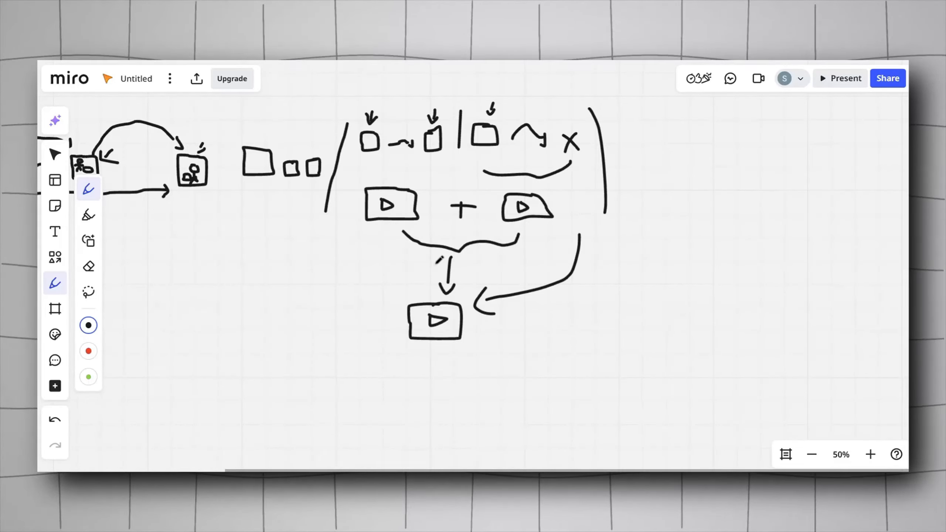
{"action": "scroll", "coordinate": [440, 260], "scroll_direction": "right", "scroll_amount": 3}
{"action": "scroll", "coordinate": [466, 266], "scroll_direction": "right", "scroll_amount": 2}
{"action": "scroll", "coordinate": [466, 266], "scroll_direction": "up", "scroll_amount": 1}
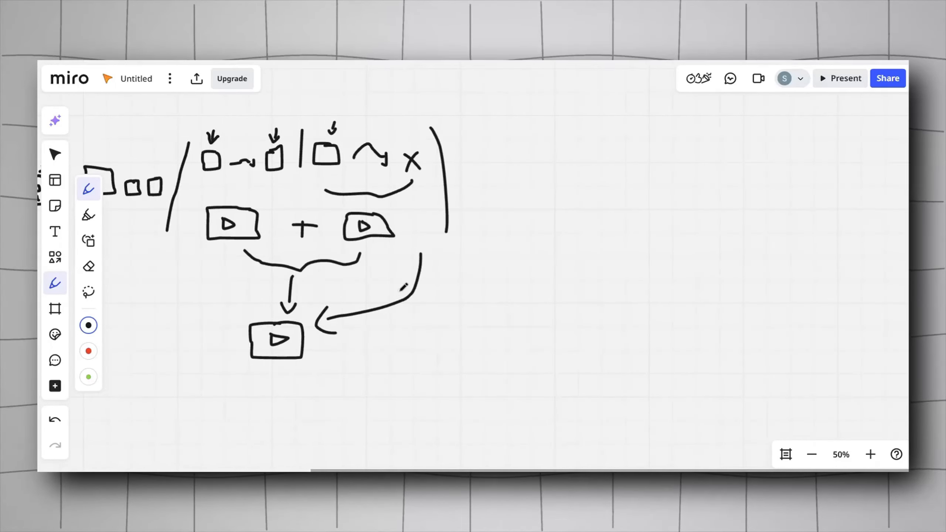
{"action": "scroll", "coordinate": [387, 294], "scroll_direction": "down", "scroll_amount": 1}
{"action": "scroll", "coordinate": [386, 294], "scroll_direction": "right", "scroll_amount": 1}
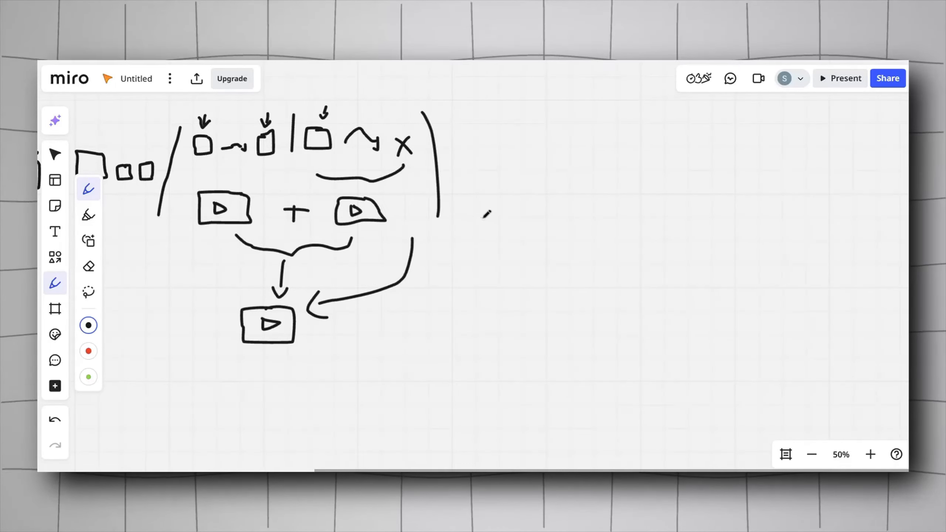
Step: Draw a long curved arrow from the text-lines object under the diagram up past the bracket on the right
{"action": "scroll", "coordinate": [496, 175], "scroll_direction": "left", "scroll_amount": 15}
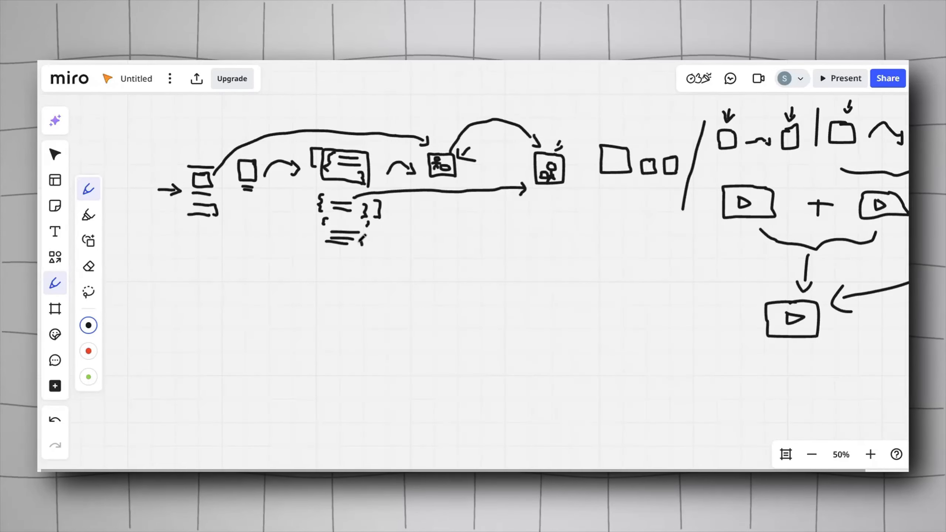
{"action": "mouse_move", "coordinate": [362, 241]}
{"action": "left_mouse_down"}
{"action": "mouse_move", "coordinate": [517, 368]}
{"action": "mouse_move", "coordinate": [856, 364]}
{"action": "left_mouse_up"}
{"action": "scroll", "coordinate": [700, 354], "scroll_direction": "right", "scroll_amount": 8}
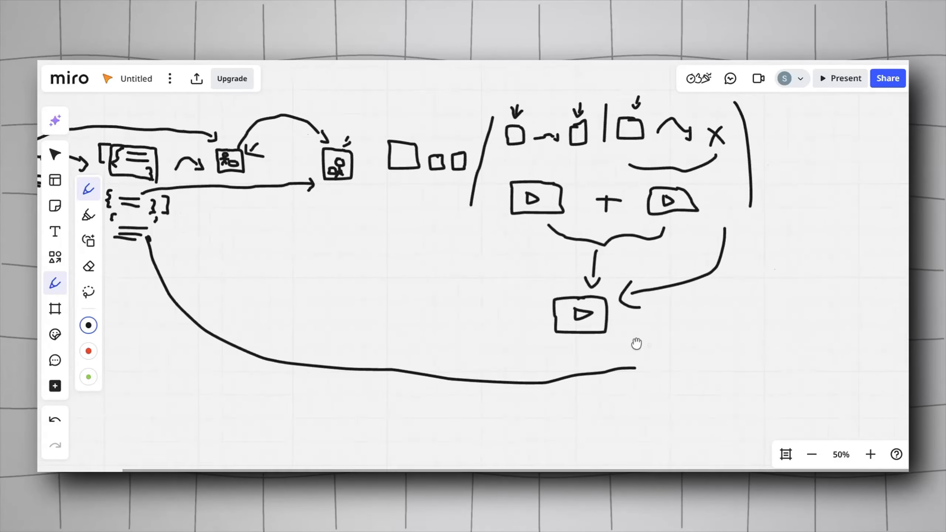
{"action": "mouse_move", "coordinate": [529, 363]}
{"action": "left_mouse_down"}
{"action": "mouse_move", "coordinate": [736, 219]}
{"action": "mouse_move", "coordinate": [732, 153]}
{"action": "mouse_move", "coordinate": [744, 165]}
{"action": "left_mouse_up"}
{"action": "scroll", "coordinate": [765, 142], "scroll_direction": "right", "scroll_amount": 4}
{"action": "scroll", "coordinate": [764, 141], "scroll_direction": "up", "scroll_amount": 2}
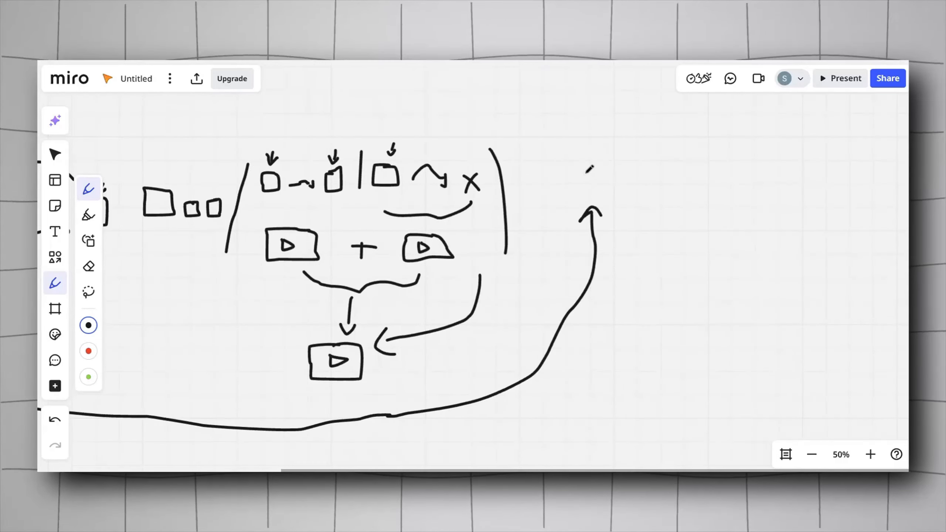
Step: Sketch an audio waveform box at the tip of the long curved arrow
{"action": "left_click_drag", "start_coordinate": [567, 179], "coordinate": [573, 190]}
{"action": "left_click_drag", "start_coordinate": [578, 183], "coordinate": [578, 190]}
{"action": "mouse_move", "coordinate": [584, 180]}
{"action": "left_mouse_down"}
{"action": "mouse_move", "coordinate": [584, 191]}
{"action": "mouse_move", "coordinate": [612, 193]}
{"action": "mouse_move", "coordinate": [554, 180]}
{"action": "mouse_move", "coordinate": [595, 167]}
{"action": "mouse_move", "coordinate": [617, 195]}
{"action": "left_mouse_up"}
{"action": "scroll", "coordinate": [611, 202], "scroll_direction": "right", "scroll_amount": 4}
{"action": "scroll", "coordinate": [611, 202], "scroll_direction": "down", "scroll_amount": 2}
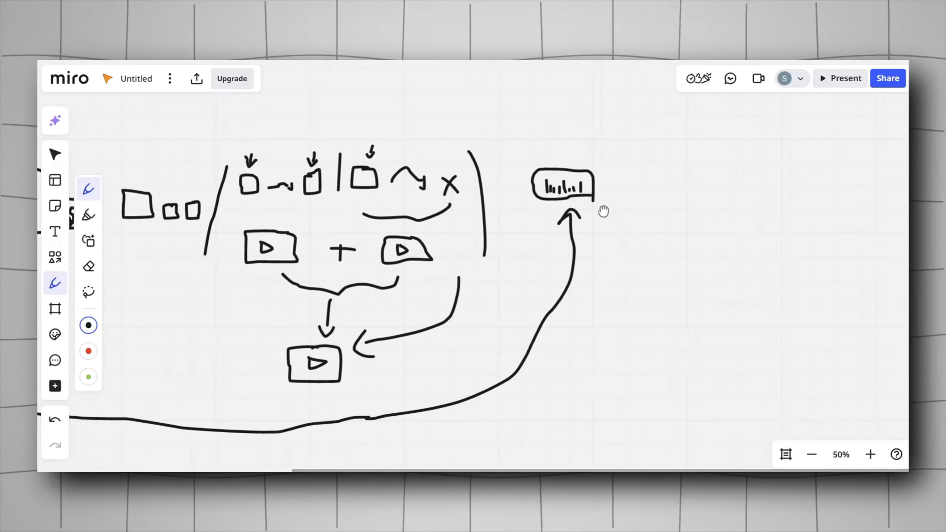
Step: Draw a curved arrow from the audio waveform box down below it
{"action": "mouse_move", "coordinate": [550, 145]}
{"action": "left_mouse_down"}
{"action": "mouse_move", "coordinate": [576, 371]}
{"action": "mouse_move", "coordinate": [555, 380]}
{"action": "left_mouse_up"}
{"action": "left_click_drag", "start_coordinate": [545, 371], "coordinate": [559, 400]}
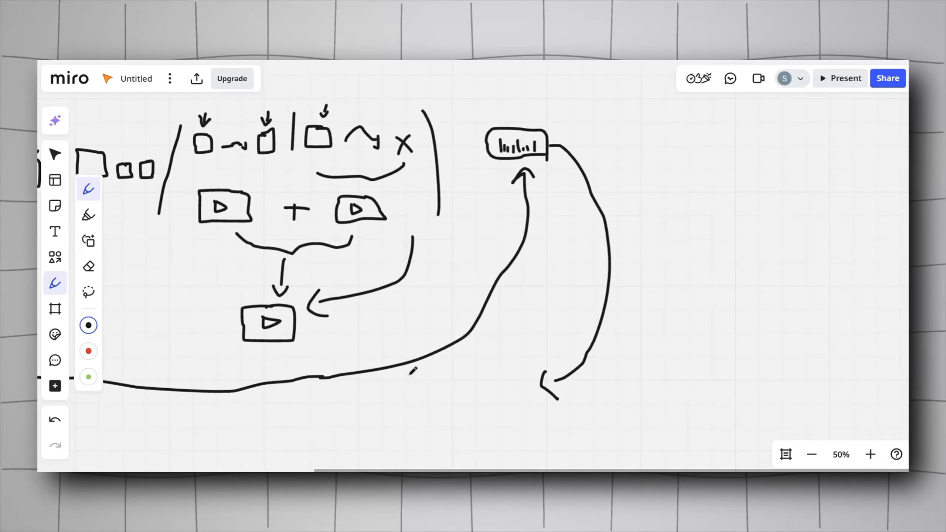
{"action": "scroll", "coordinate": [410, 370], "scroll_direction": "down", "scroll_amount": 3}
{"action": "scroll", "coordinate": [410, 371], "scroll_direction": "right", "scroll_amount": 2}
Step: Draw an arrow from the merged video box to a plus sign between the two incoming arrows
{"action": "mouse_move", "coordinate": [231, 266]}
{"action": "left_mouse_down"}
{"action": "mouse_move", "coordinate": [377, 319]}
{"action": "mouse_move", "coordinate": [430, 324]}
{"action": "mouse_move", "coordinate": [476, 312]}
{"action": "mouse_move", "coordinate": [464, 323]}
{"action": "left_mouse_up"}
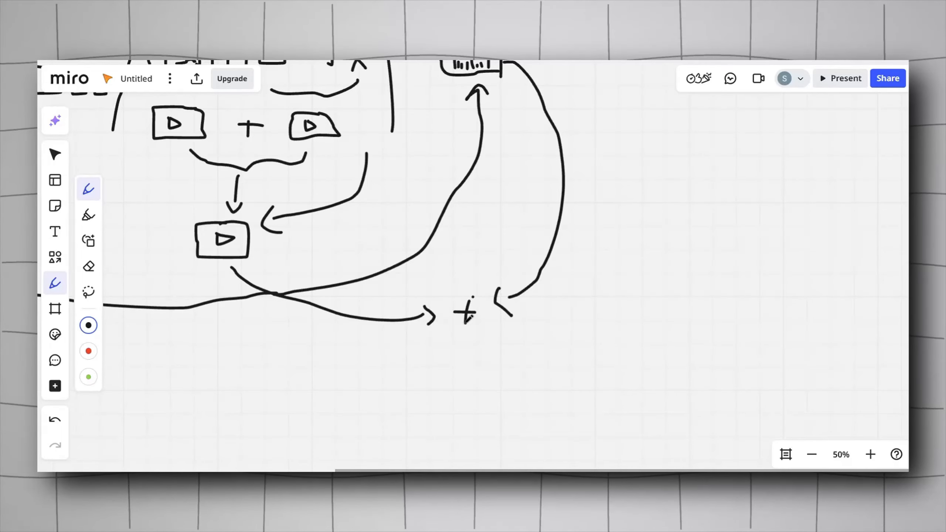
{"action": "scroll", "coordinate": [483, 315], "scroll_direction": "down", "scroll_amount": 1}
{"action": "scroll", "coordinate": [484, 315], "scroll_direction": "right", "scroll_amount": 1}
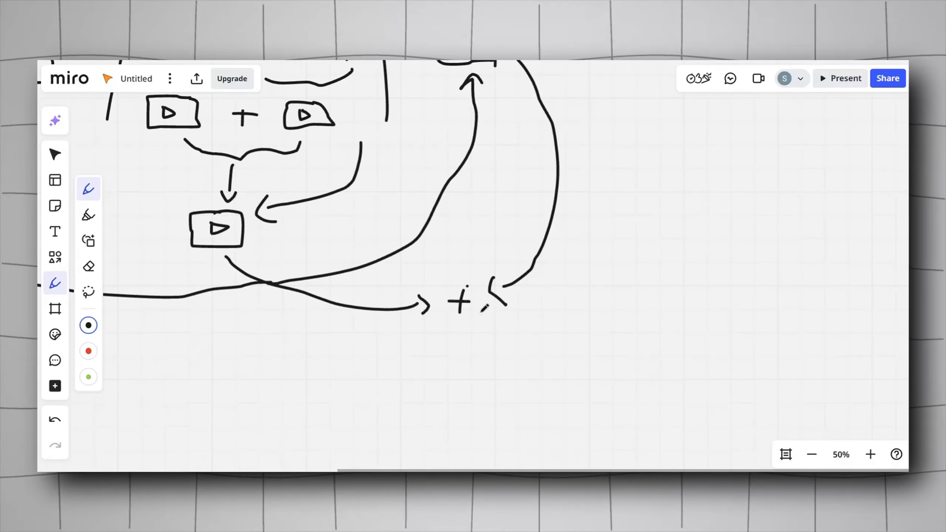
{"action": "scroll", "coordinate": [485, 317], "scroll_direction": "up", "scroll_amount": 1}
{"action": "scroll", "coordinate": [484, 317], "scroll_direction": "right", "scroll_amount": 1}
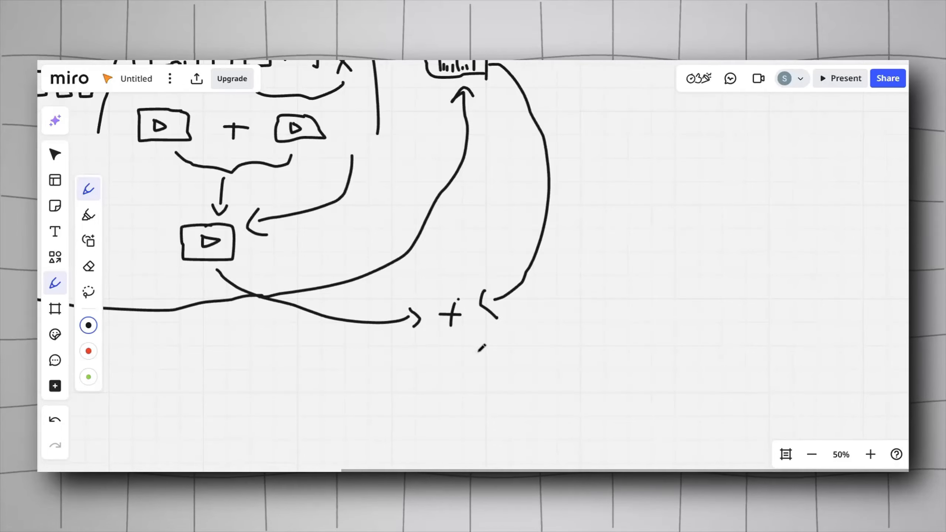
Step: Sketch a final video box with a play symbol beneath the plus sign
{"action": "mouse_move", "coordinate": [478, 346]}
{"action": "left_mouse_down"}
{"action": "mouse_move", "coordinate": [485, 366]}
{"action": "mouse_move", "coordinate": [481, 349]}
{"action": "mouse_move", "coordinate": [444, 372]}
{"action": "mouse_move", "coordinate": [462, 362]}
{"action": "mouse_move", "coordinate": [447, 353]}
{"action": "left_mouse_up"}
{"action": "scroll", "coordinate": [496, 276], "scroll_direction": "down", "scroll_amount": 5}
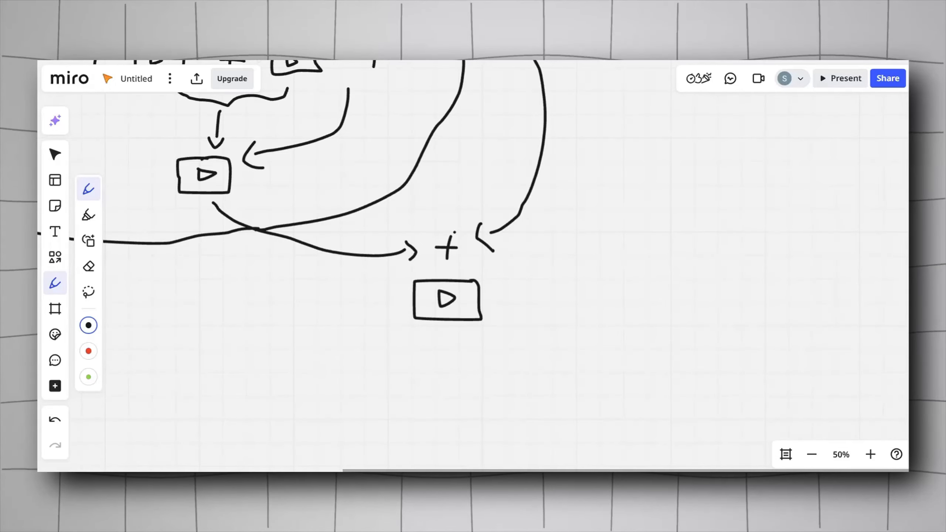
{"action": "scroll", "coordinate": [257, 125], "scroll_direction": "left", "scroll_amount": 5}
Step: Survey the whole Ecommerce Creatives workflow canvas and zoom in on its starting nodes
{"action": "scroll", "coordinate": [496, 163], "scroll_direction": "down", "scroll_amount": 5}
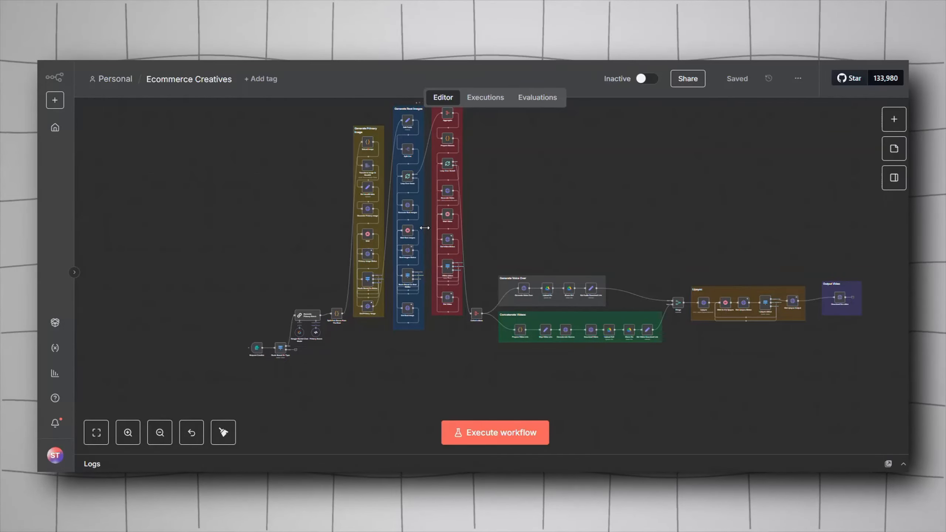
{"action": "scroll", "coordinate": [464, 205], "scroll_direction": "right", "scroll_amount": 3}
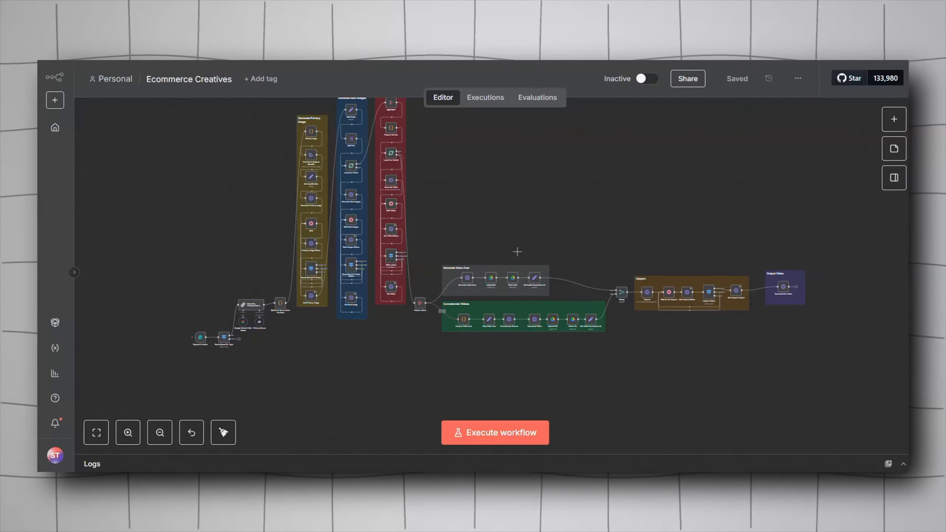
{"action": "scroll", "coordinate": [463, 334], "scroll_direction": "left", "scroll_amount": 5}
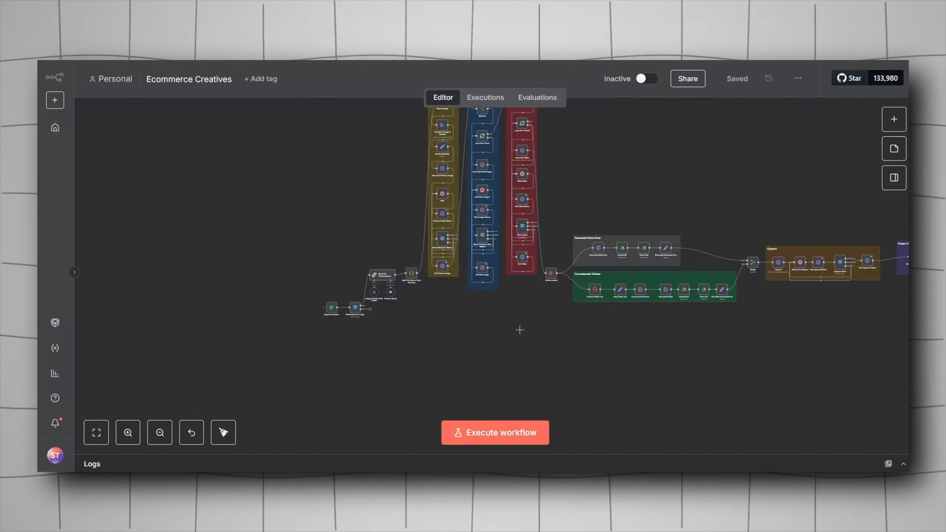
{"action": "scroll", "coordinate": [391, 331], "scroll_direction": "up", "scroll_amount": 10}
{"action": "scroll", "coordinate": [358, 326], "scroll_direction": "left", "scroll_amount": 5}
{"action": "scroll", "coordinate": [425, 324], "scroll_direction": "up", "scroll_amount": 8}
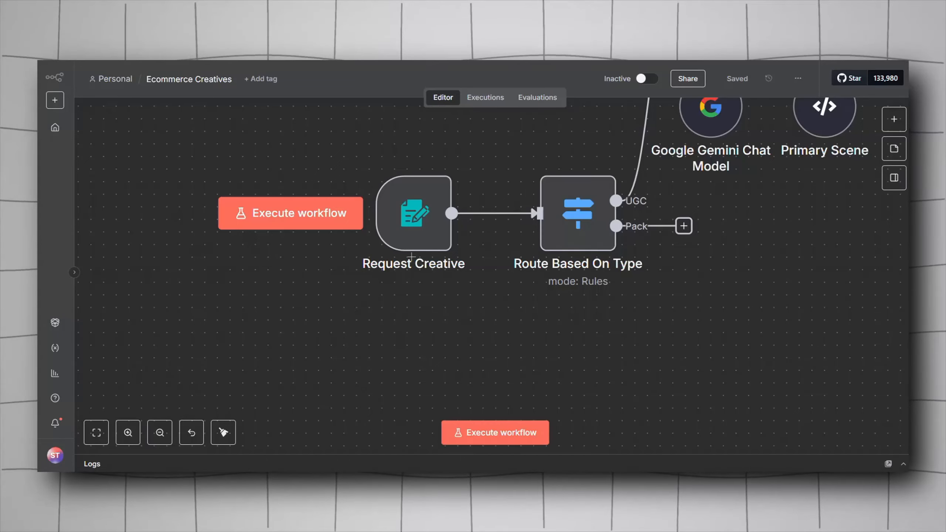
{"action": "right_click", "coordinate": [359, 331]}
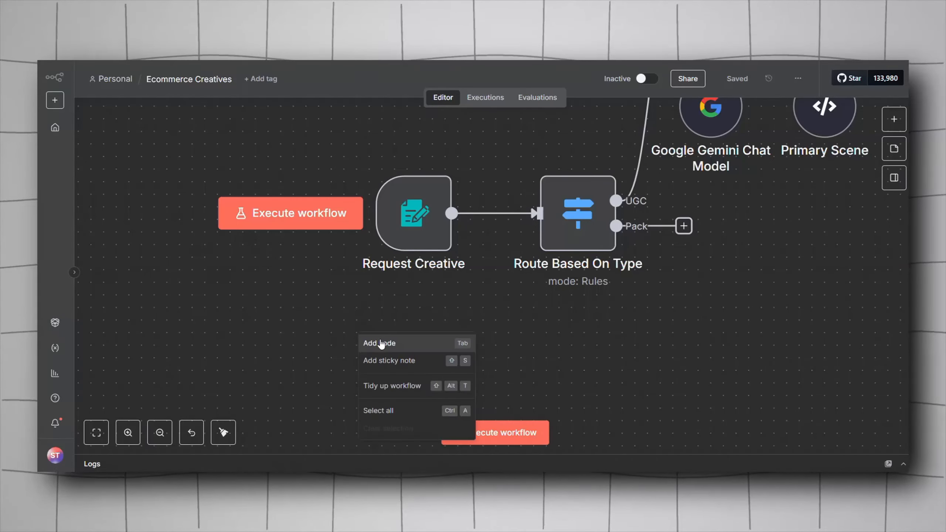
{"action": "left_click", "coordinate": [383, 344]}
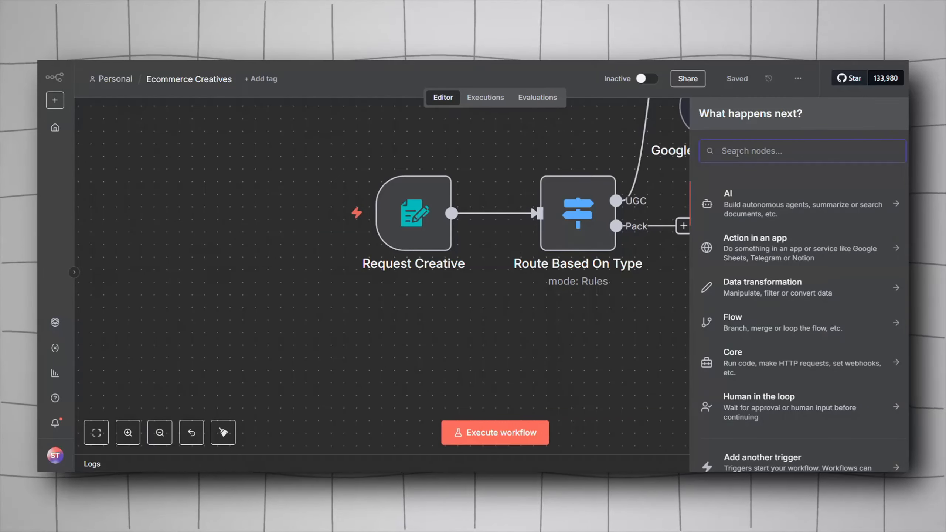
{"action": "type", "text": "form"}
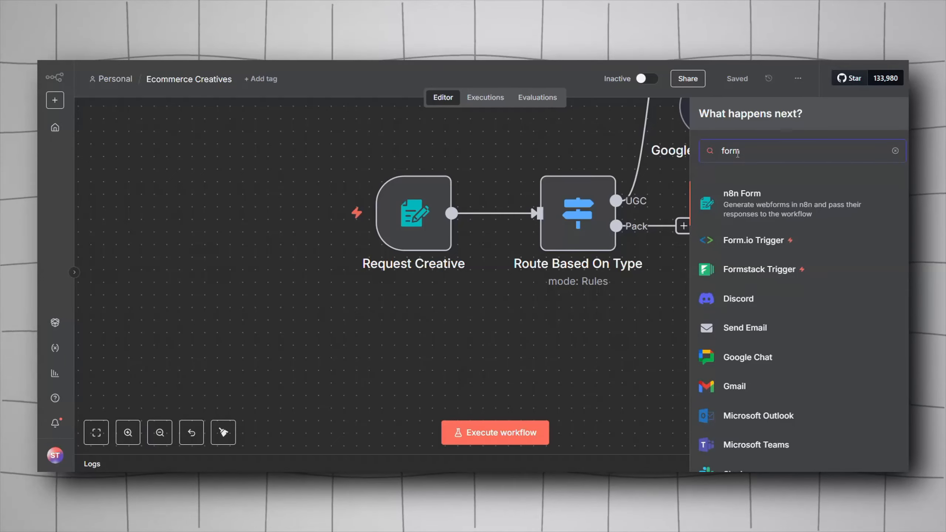
{"action": "left_click", "coordinate": [733, 208]}
{"action": "left_click", "coordinate": [732, 272]}
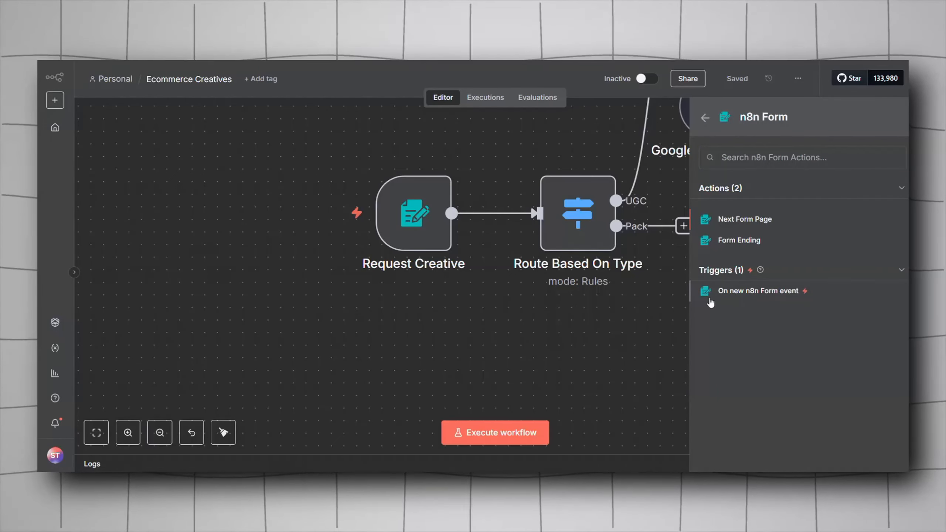
{"action": "left_click", "coordinate": [584, 302]}
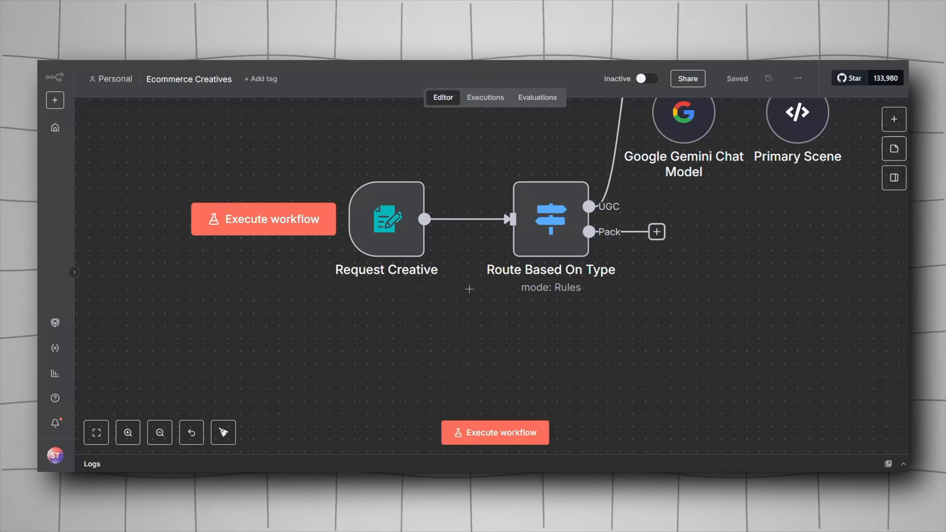
Step: Open the Request Creative form trigger and review its form title, fields and dropdown options
{"action": "double_click", "coordinate": [406, 255]}
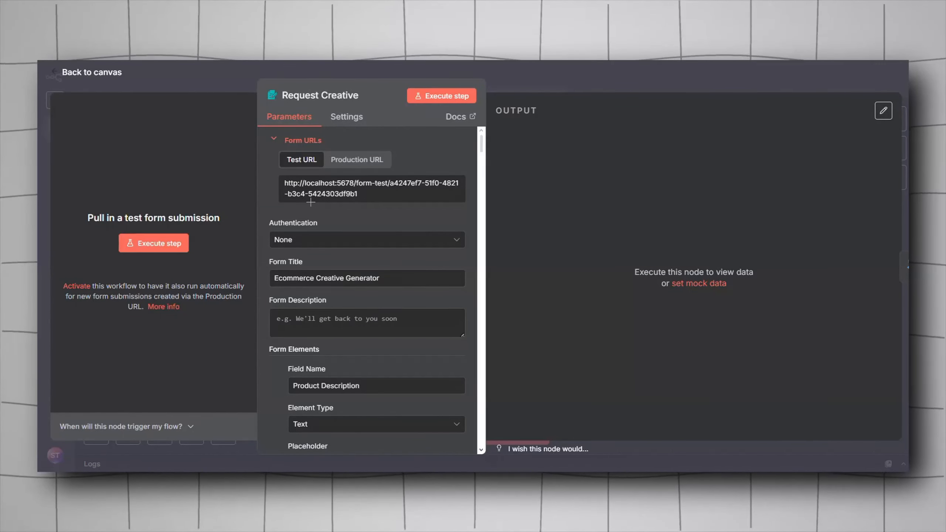
{"action": "scroll", "coordinate": [308, 202], "scroll_direction": "down", "scroll_amount": 3}
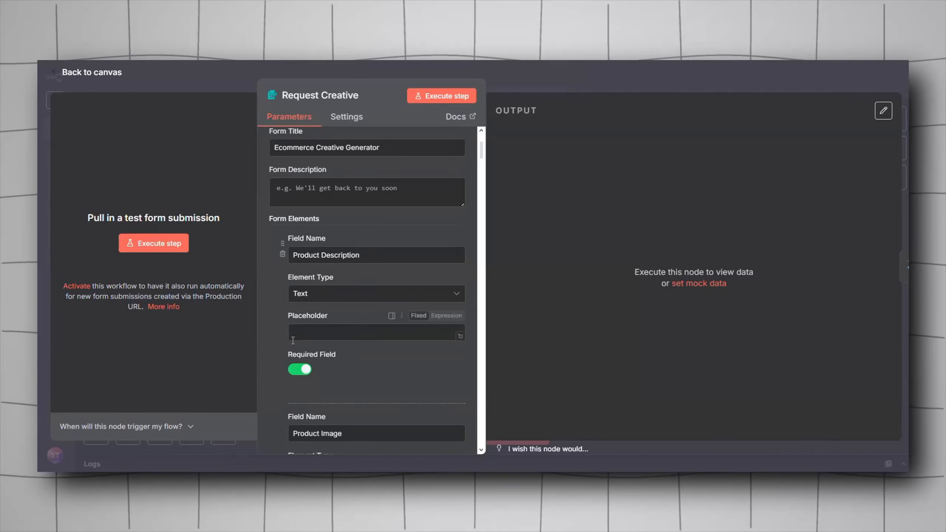
{"action": "scroll", "coordinate": [295, 304], "scroll_direction": "down", "scroll_amount": 5}
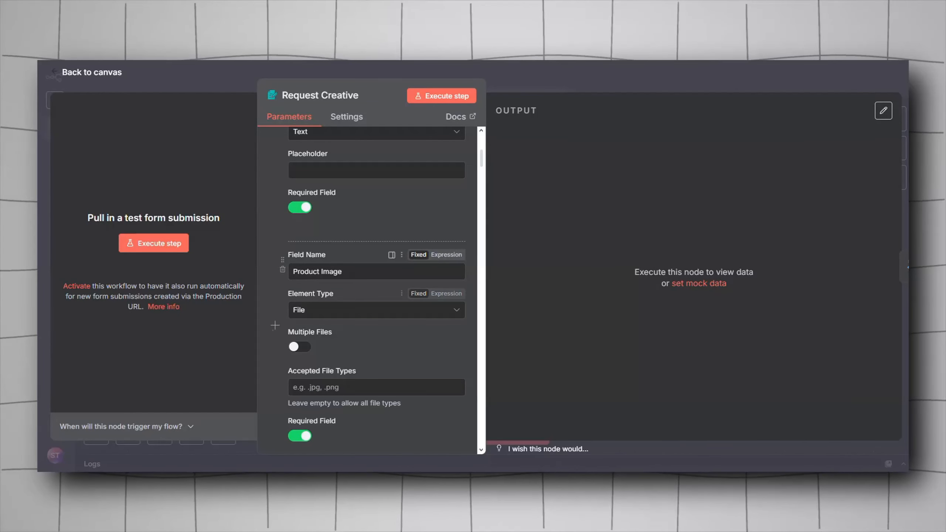
{"action": "scroll", "coordinate": [298, 334], "scroll_direction": "down", "scroll_amount": 3}
{"action": "scroll", "coordinate": [298, 334], "scroll_direction": "down", "scroll_amount": 2}
{"action": "scroll", "coordinate": [317, 332], "scroll_direction": "down", "scroll_amount": 2}
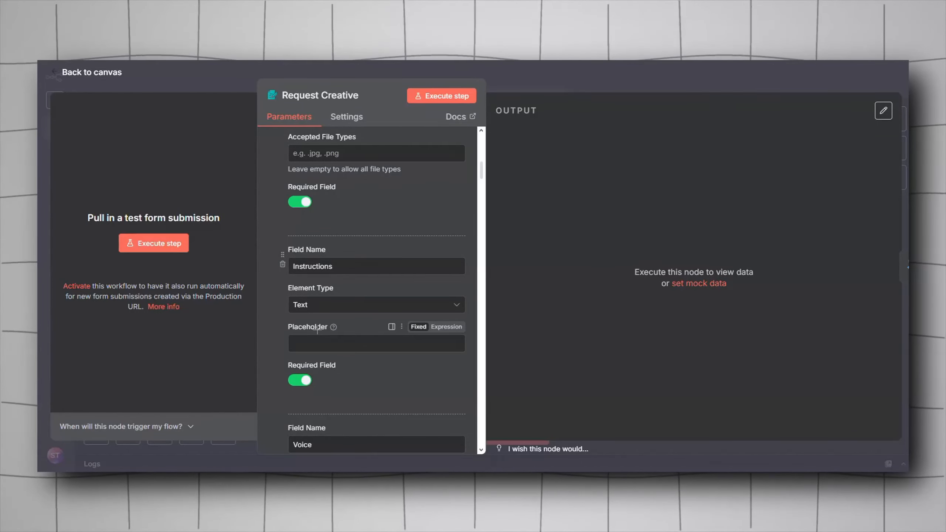
{"action": "scroll", "coordinate": [317, 331], "scroll_direction": "down", "scroll_amount": 5}
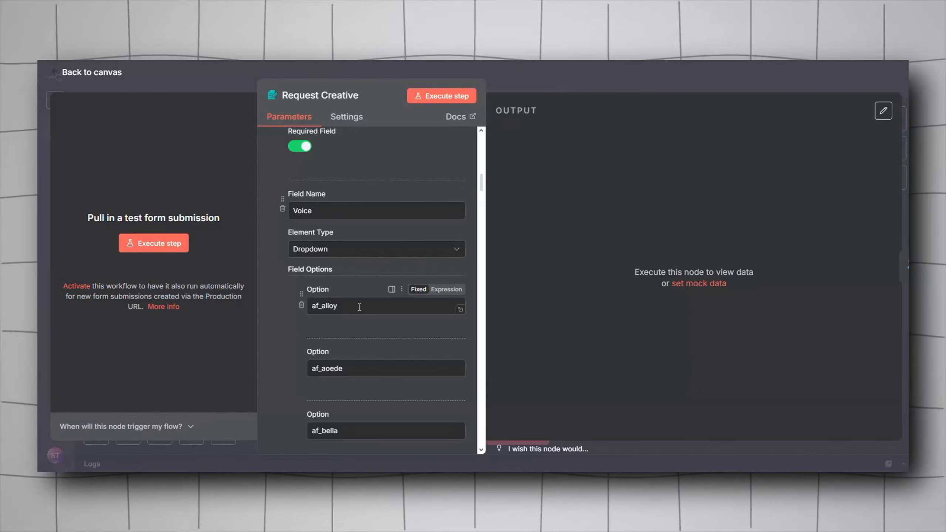
{"action": "scroll", "coordinate": [353, 302], "scroll_direction": "down", "scroll_amount": 2}
{"action": "scroll", "coordinate": [353, 301], "scroll_direction": "down", "scroll_amount": 20}
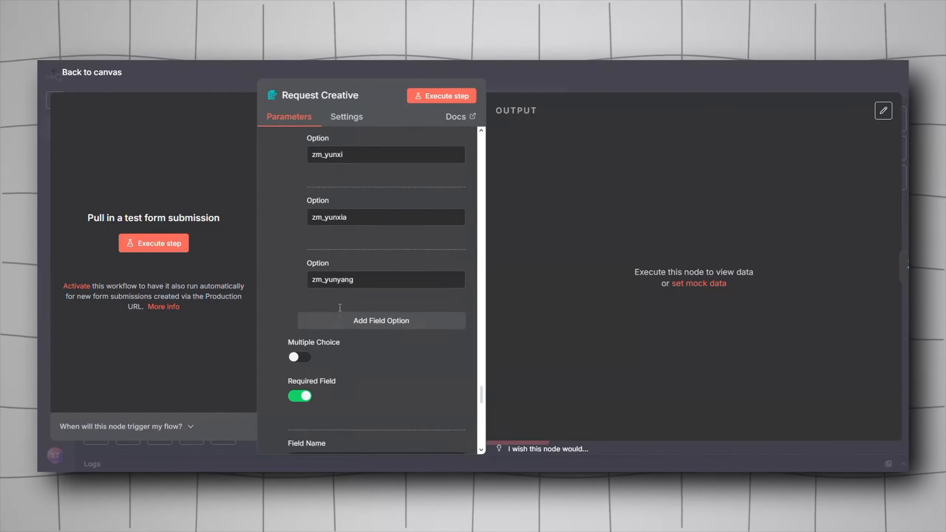
{"action": "scroll", "coordinate": [338, 307], "scroll_direction": "down", "scroll_amount": 8}
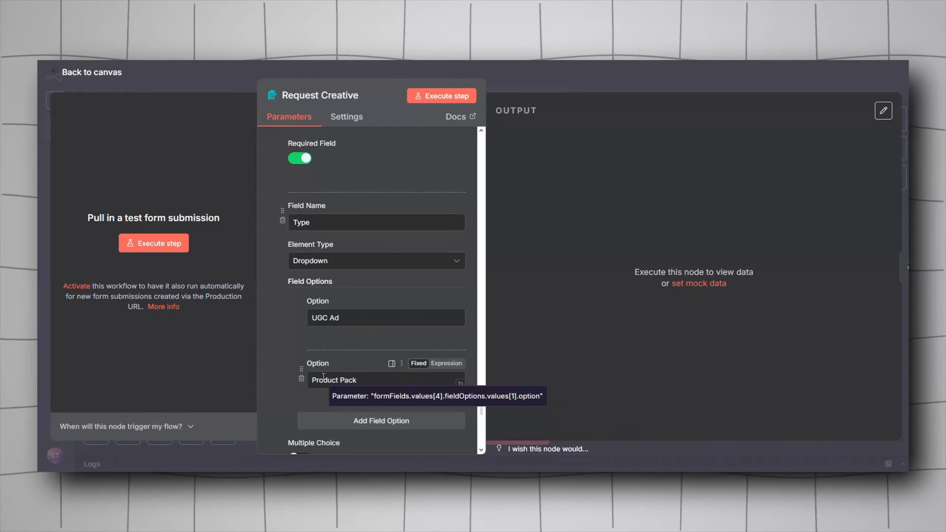
{"action": "scroll", "coordinate": [323, 376], "scroll_direction": "down", "scroll_amount": 5}
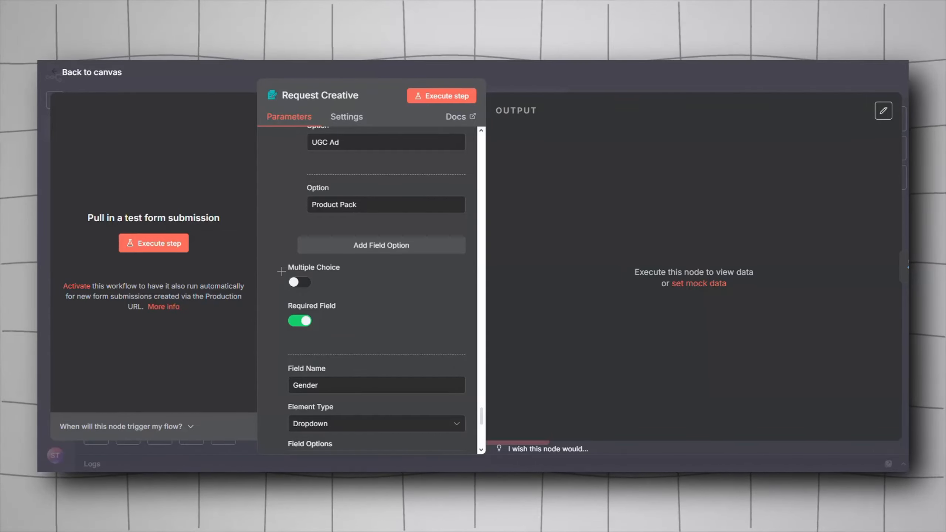
{"action": "scroll", "coordinate": [281, 271], "scroll_direction": "down", "scroll_amount": 3}
{"action": "scroll", "coordinate": [318, 350], "scroll_direction": "up", "scroll_amount": 10}
{"action": "scroll", "coordinate": [317, 350], "scroll_direction": "up", "scroll_amount": 11}
{"action": "scroll", "coordinate": [327, 262], "scroll_direction": "down", "scroll_amount": 13}
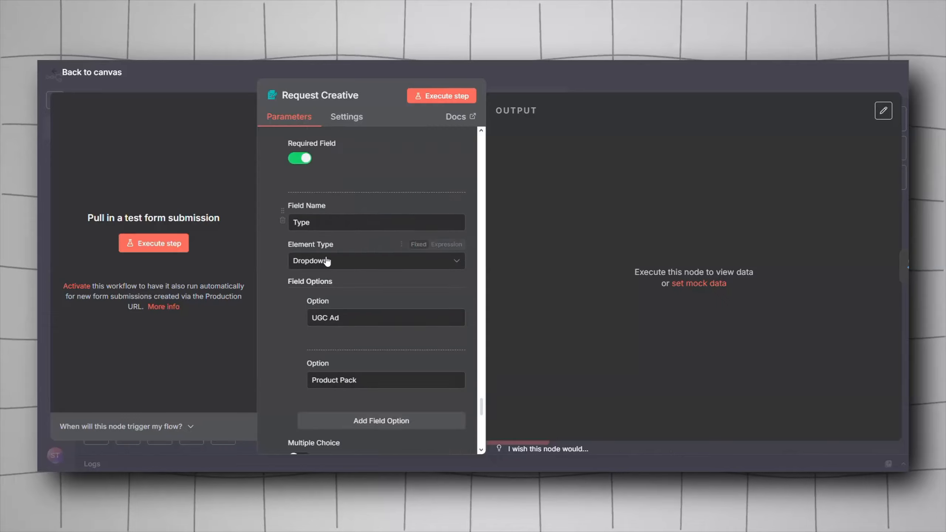
{"action": "scroll", "coordinate": [327, 261], "scroll_direction": "down", "scroll_amount": 5}
{"action": "scroll", "coordinate": [327, 261], "scroll_direction": "up", "scroll_amount": 12}
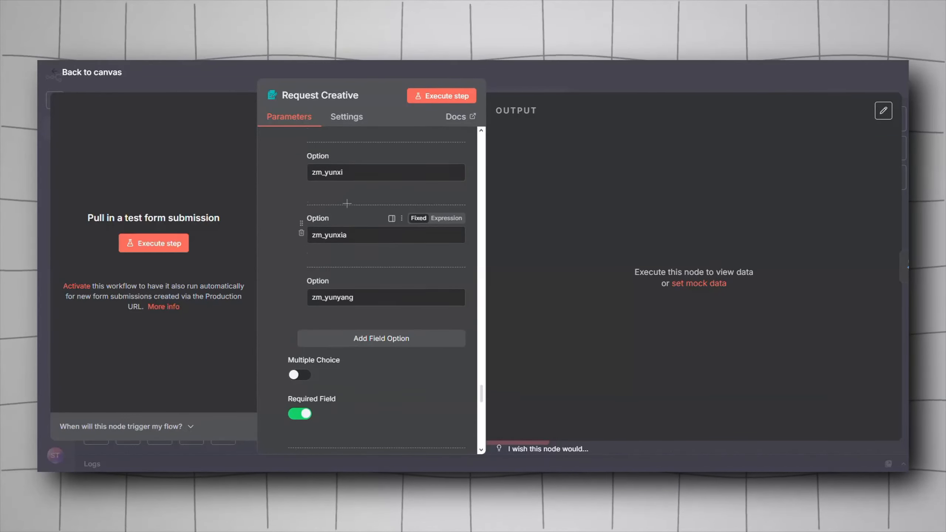
{"action": "scroll", "coordinate": [349, 211], "scroll_direction": "down", "scroll_amount": 10}
{"action": "scroll", "coordinate": [329, 311], "scroll_direction": "up", "scroll_amount": 2}
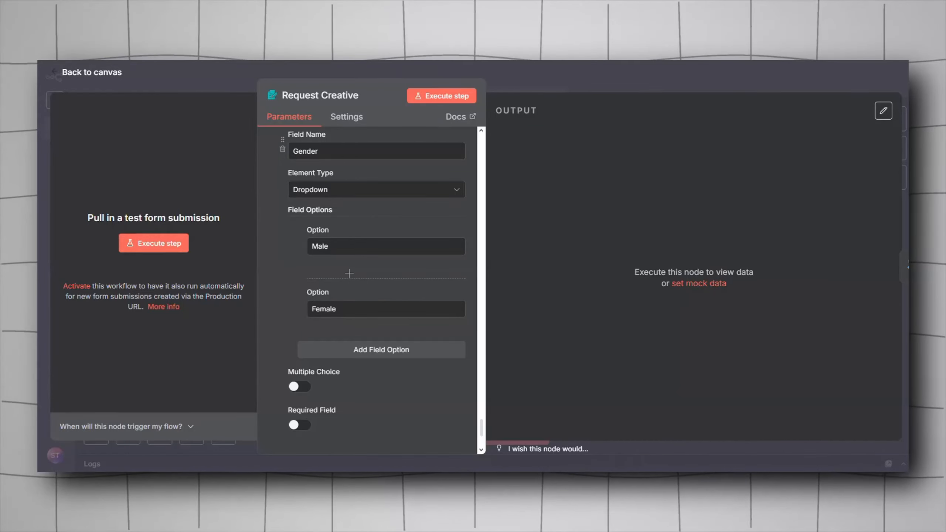
{"action": "left_click", "coordinate": [213, 82]}
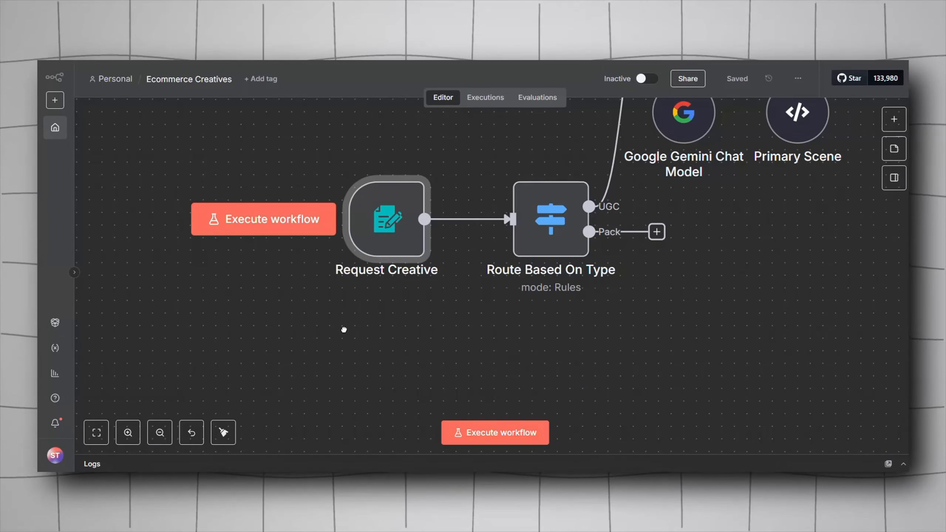
Step: Examine the opening nodes of the workflow from the form trigger through the scene generation branch
{"action": "left_click_drag", "start_coordinate": [344, 330], "coordinate": [383, 329]}
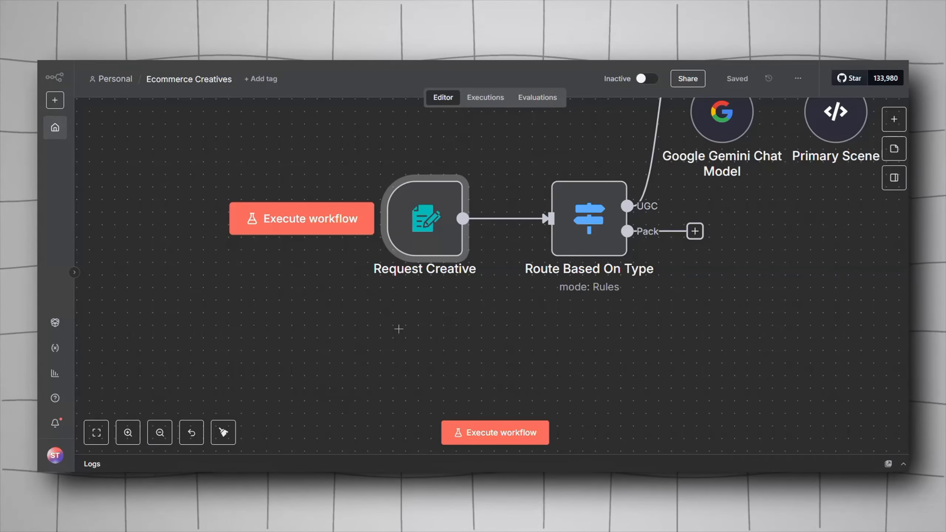
{"action": "scroll", "coordinate": [398, 328], "scroll_direction": "right", "scroll_amount": 5}
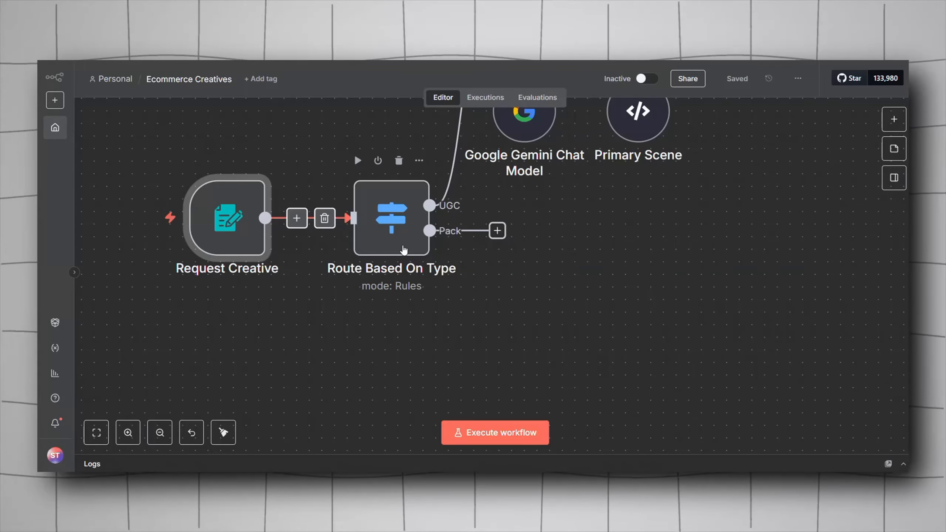
{"action": "left_click", "coordinate": [368, 301]}
{"action": "left_click_drag", "start_coordinate": [317, 339], "coordinate": [295, 397]}
{"action": "scroll", "coordinate": [318, 367], "scroll_direction": "down", "scroll_amount": 6}
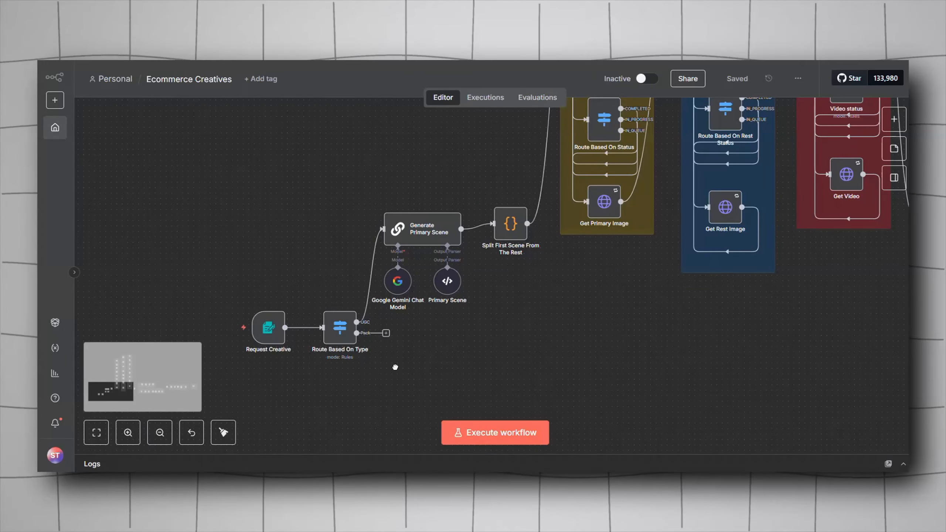
{"action": "left_click_drag", "start_coordinate": [395, 368], "coordinate": [404, 350]}
{"action": "left_click_drag", "start_coordinate": [558, 260], "coordinate": [514, 311]}
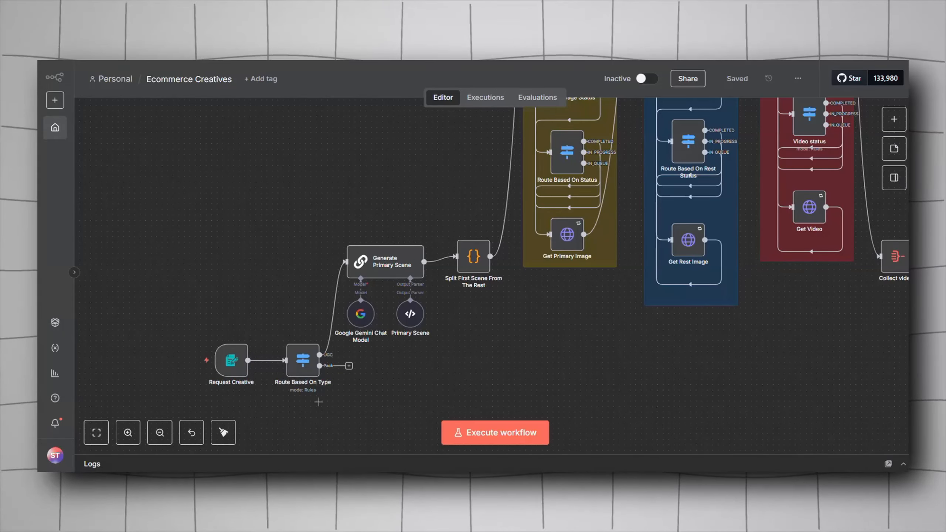
{"action": "left_click_drag", "start_coordinate": [319, 402], "coordinate": [338, 350]}
{"action": "mouse_move", "coordinate": [350, 312]}
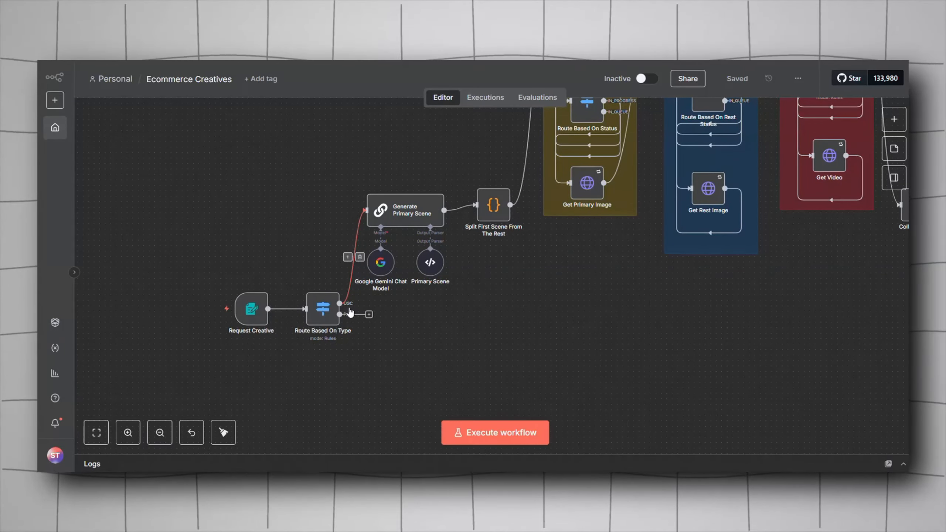
{"action": "left_click_drag", "start_coordinate": [356, 159], "coordinate": [429, 181]}
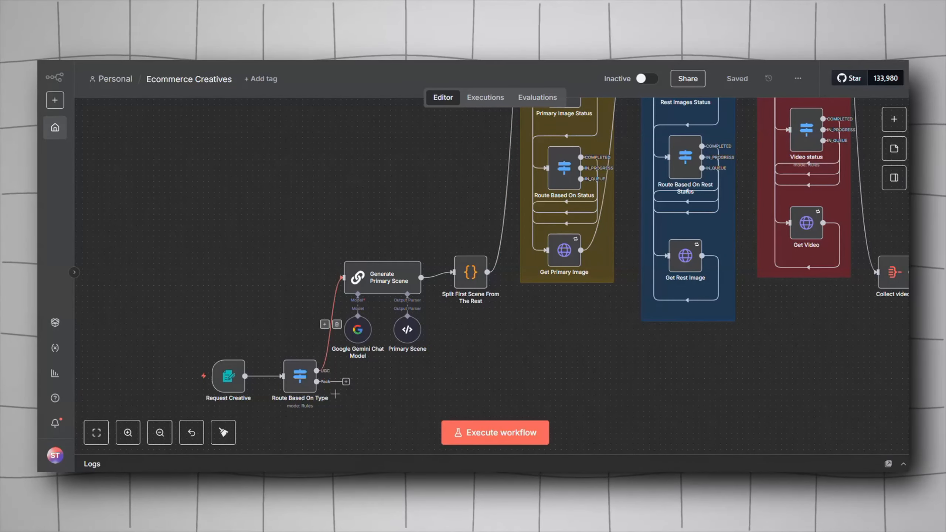
{"action": "left_click_drag", "start_coordinate": [484, 357], "coordinate": [442, 300]}
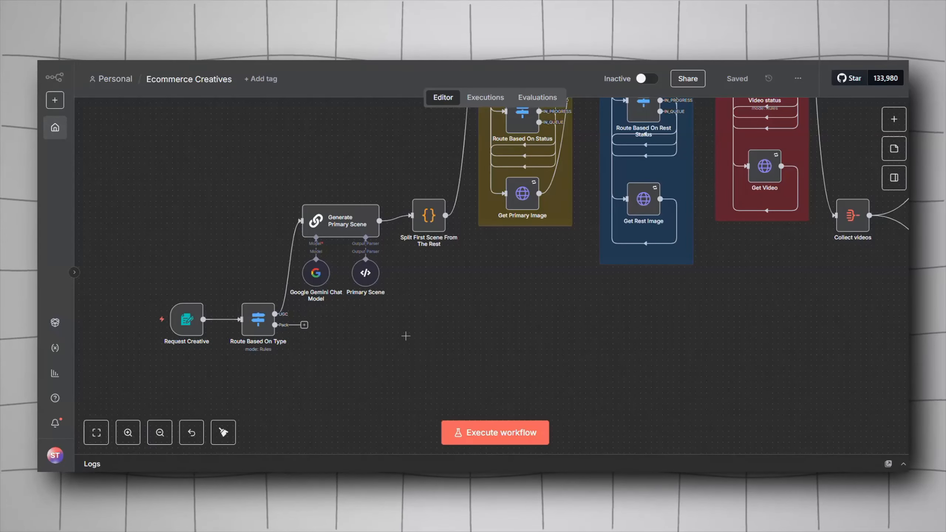
{"action": "right_click", "coordinate": [406, 337]}
{"action": "left_click", "coordinate": [410, 335]}
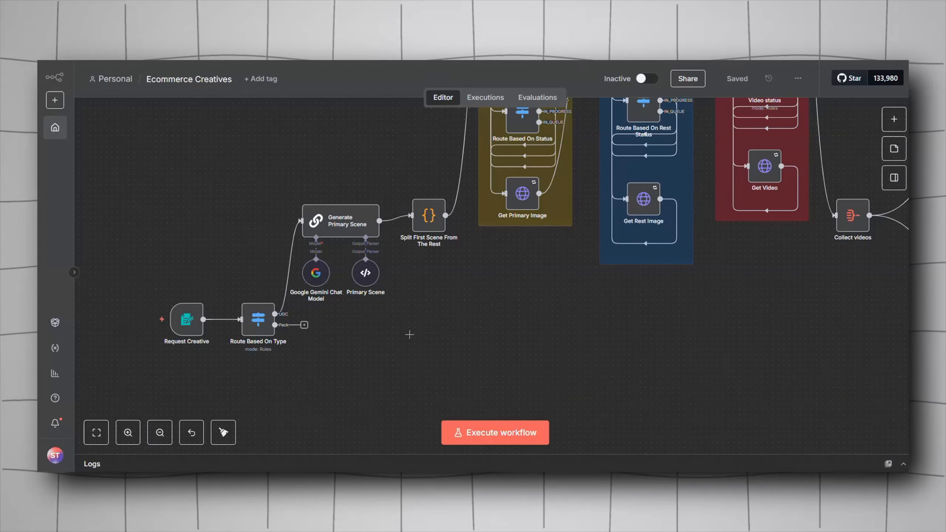
{"action": "right_click", "coordinate": [398, 338]}
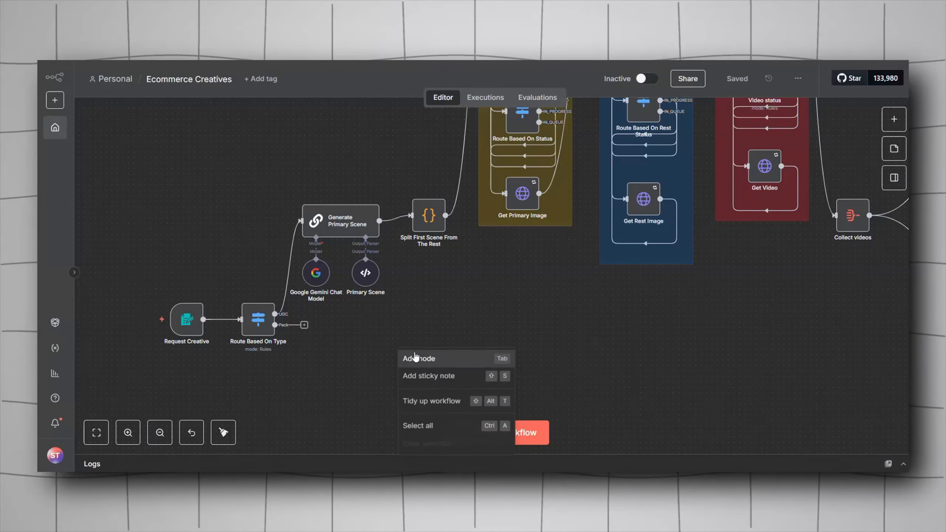
{"action": "left_click", "coordinate": [414, 357]}
{"action": "type", "text": "bas"}
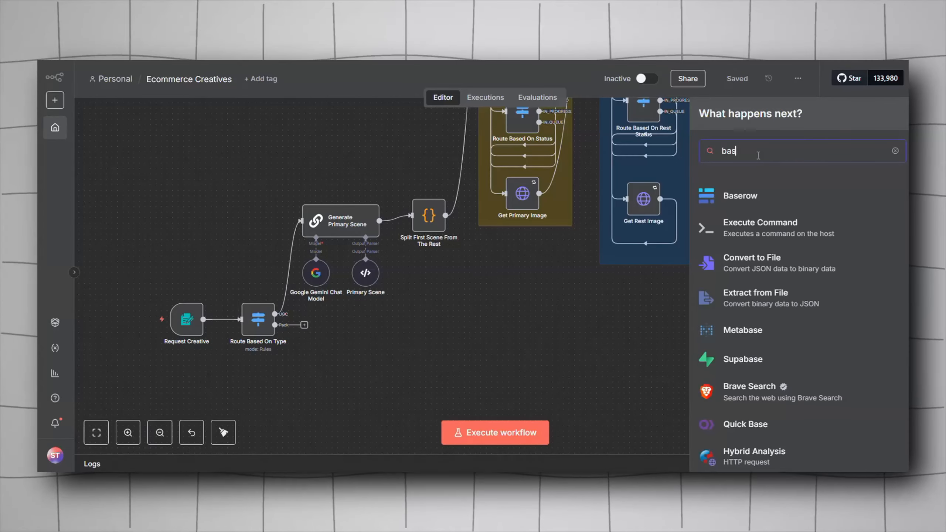
{"action": "type", "text": "ic"}
{"action": "left_click", "coordinate": [511, 364]}
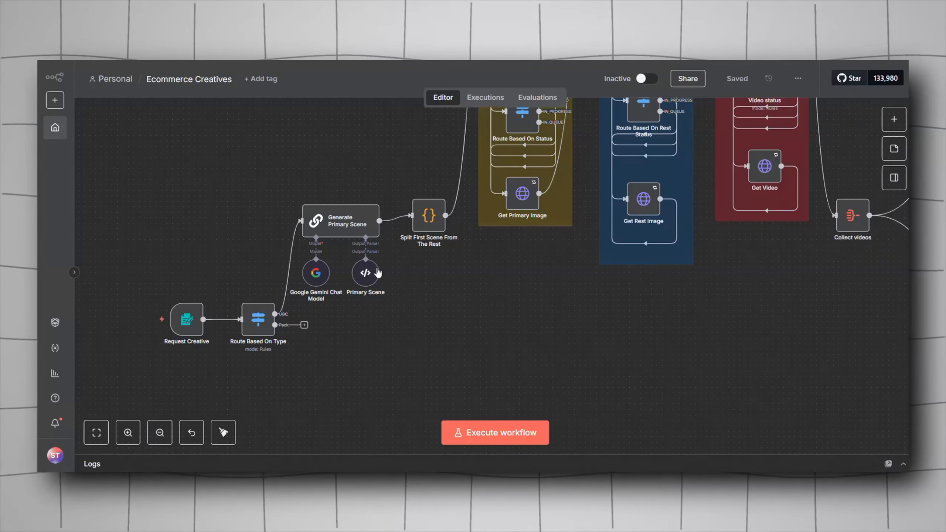
Step: Open the Generate Primary Scene node and expand its prompt in the expression editor
{"action": "double_click", "coordinate": [363, 228]}
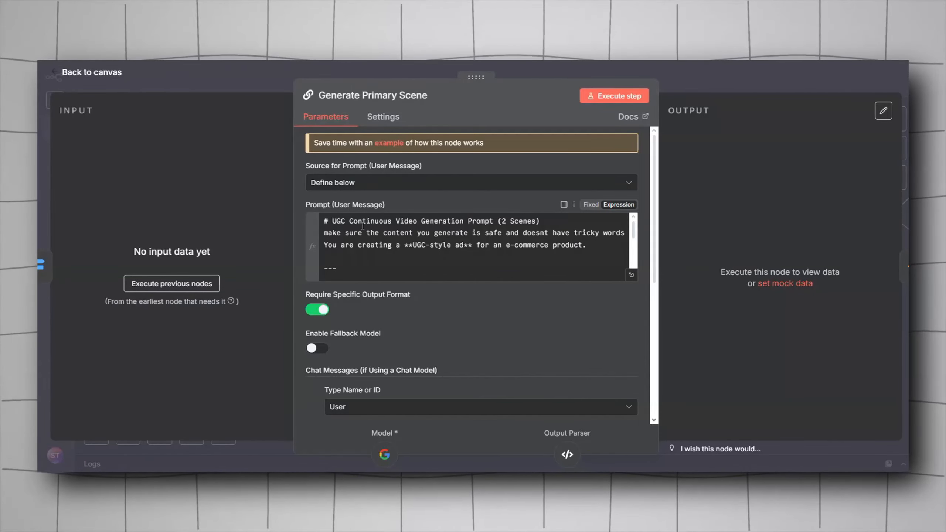
{"action": "left_click", "coordinate": [357, 182]}
{"action": "left_click", "coordinate": [367, 257]}
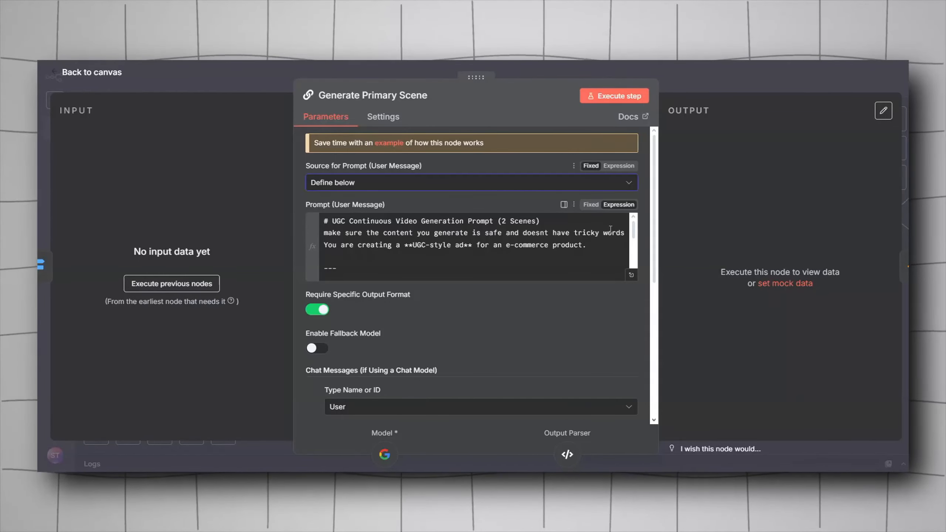
{"action": "left_click", "coordinate": [632, 275]}
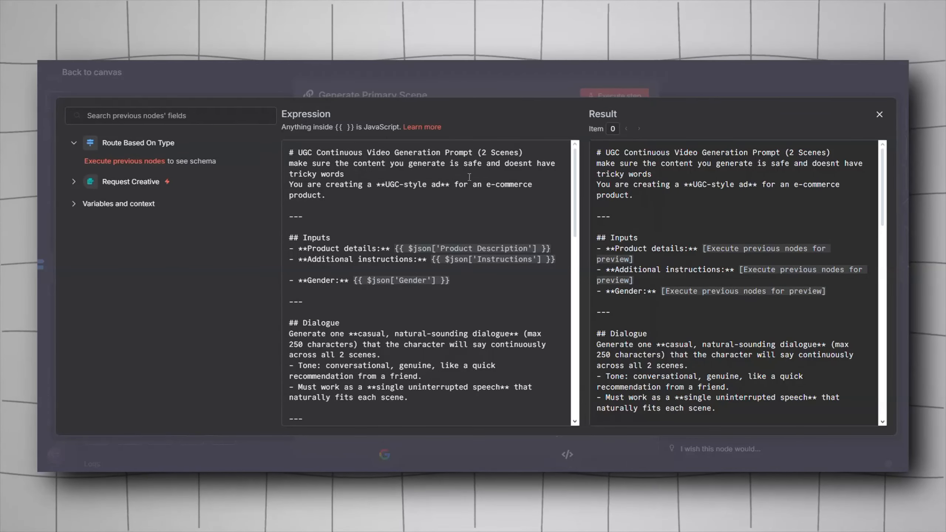
Step: Read through the Generate Primary Scene prompt in the expression editor, from its inputs section to the example scenes
{"action": "double_click", "coordinate": [483, 152]}
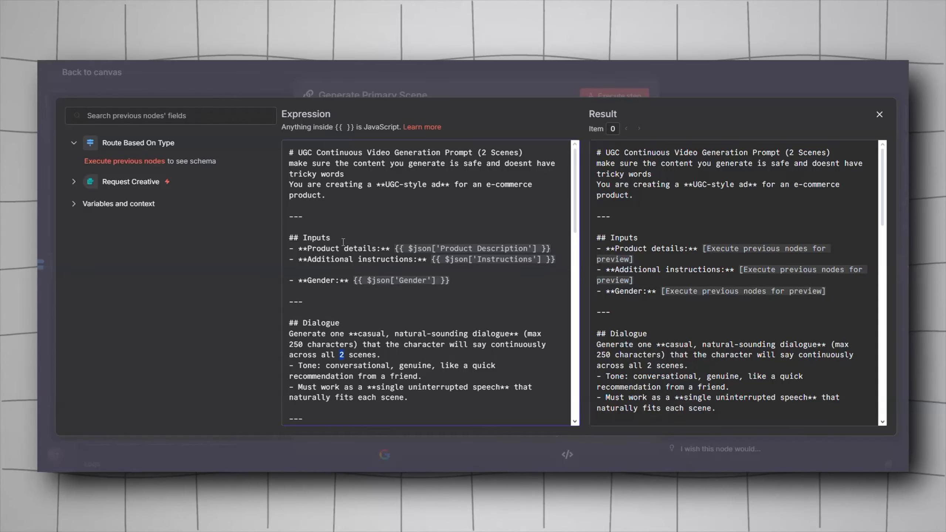
{"action": "left_click_drag", "start_coordinate": [323, 245], "coordinate": [291, 249]}
{"action": "left_click", "coordinate": [350, 271]}
{"action": "left_click_drag", "start_coordinate": [436, 259], "coordinate": [314, 272]}
{"action": "left_click", "coordinate": [349, 279]}
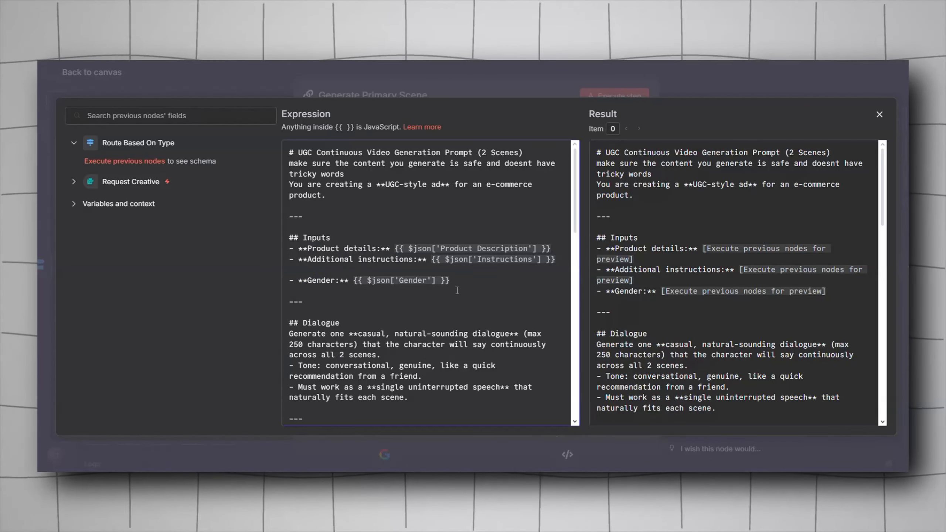
{"action": "scroll", "coordinate": [458, 282], "scroll_direction": "down", "scroll_amount": 6}
{"action": "scroll", "coordinate": [375, 279], "scroll_direction": "up", "scroll_amount": 6}
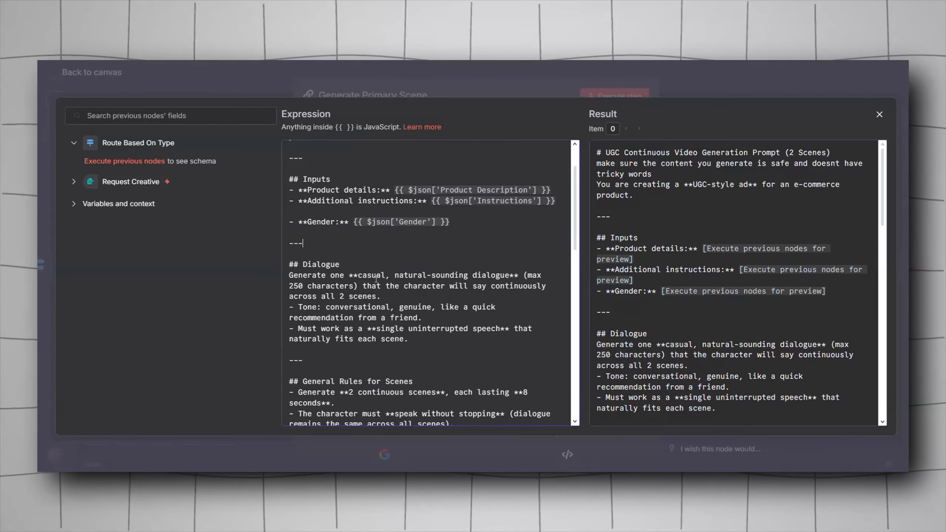
{"action": "scroll", "coordinate": [374, 279], "scroll_direction": "down", "scroll_amount": 2}
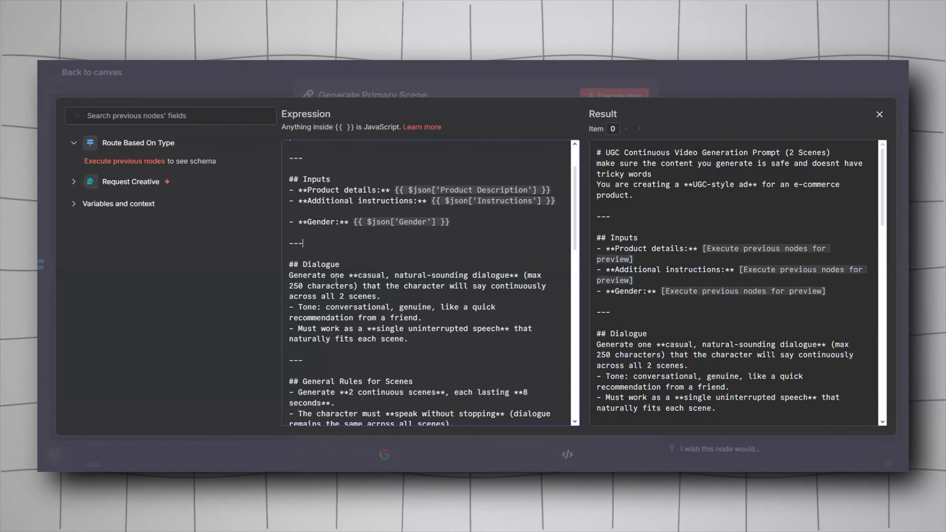
{"action": "scroll", "coordinate": [327, 283], "scroll_direction": "down", "scroll_amount": 4}
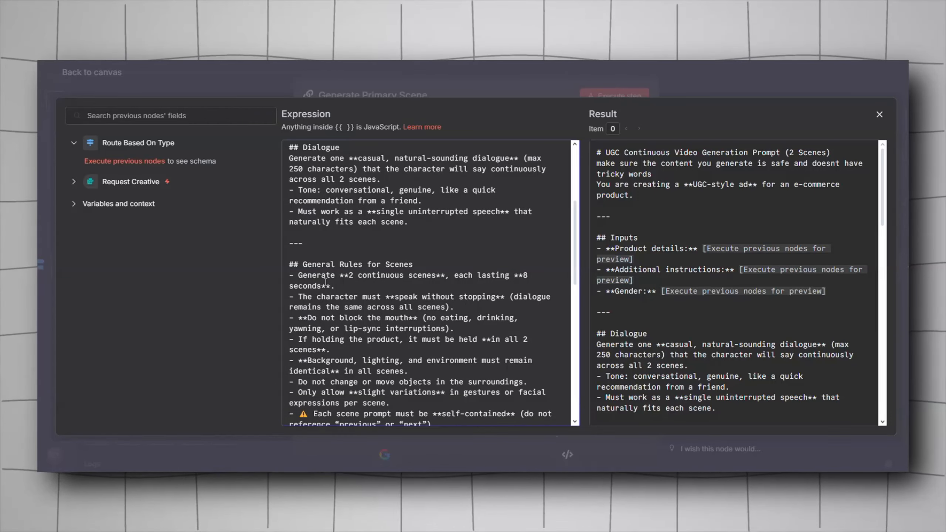
{"action": "scroll", "coordinate": [325, 282], "scroll_direction": "down", "scroll_amount": 2}
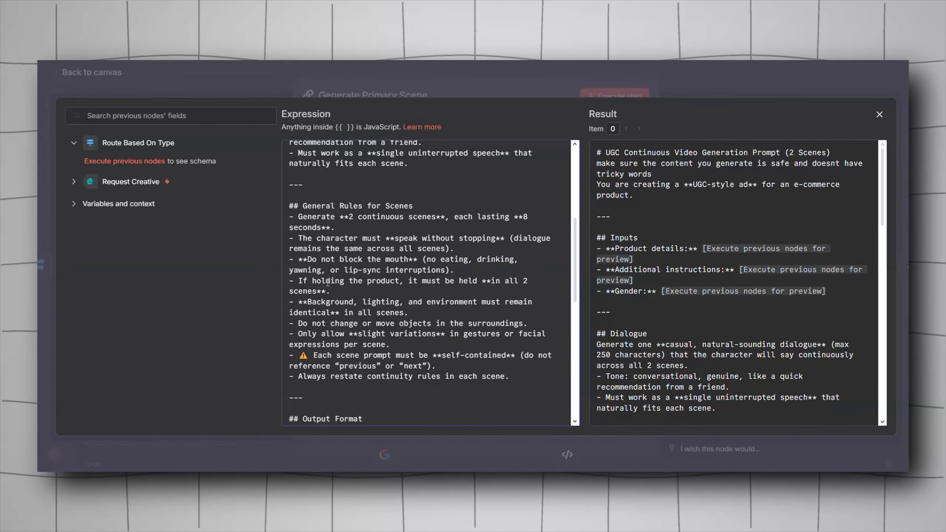
{"action": "scroll", "coordinate": [327, 283], "scroll_direction": "down", "scroll_amount": 10}
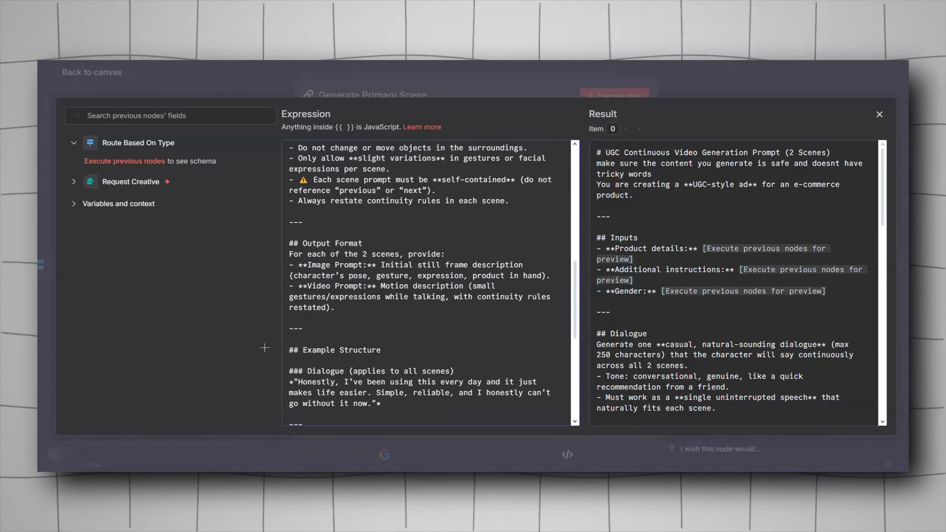
{"action": "scroll", "coordinate": [312, 276], "scroll_direction": "down", "scroll_amount": 4}
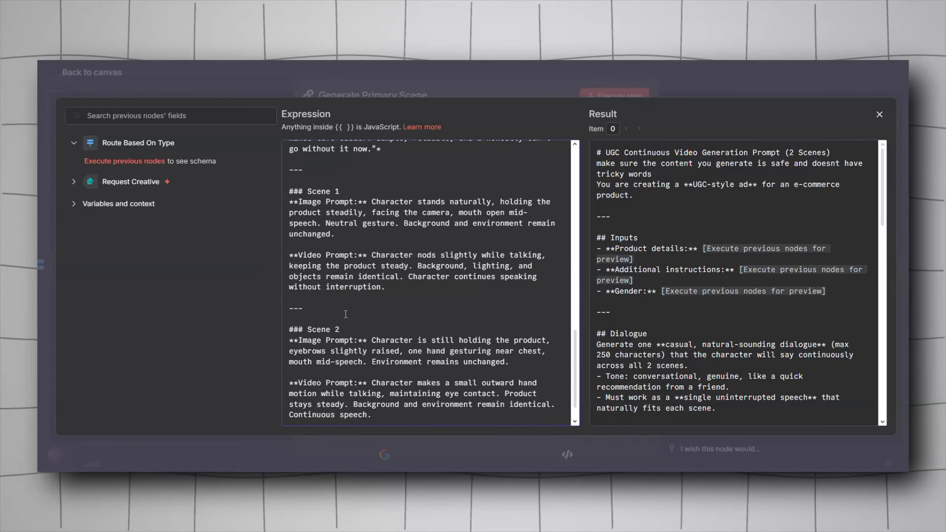
{"action": "scroll", "coordinate": [334, 245], "scroll_direction": "up", "scroll_amount": 2}
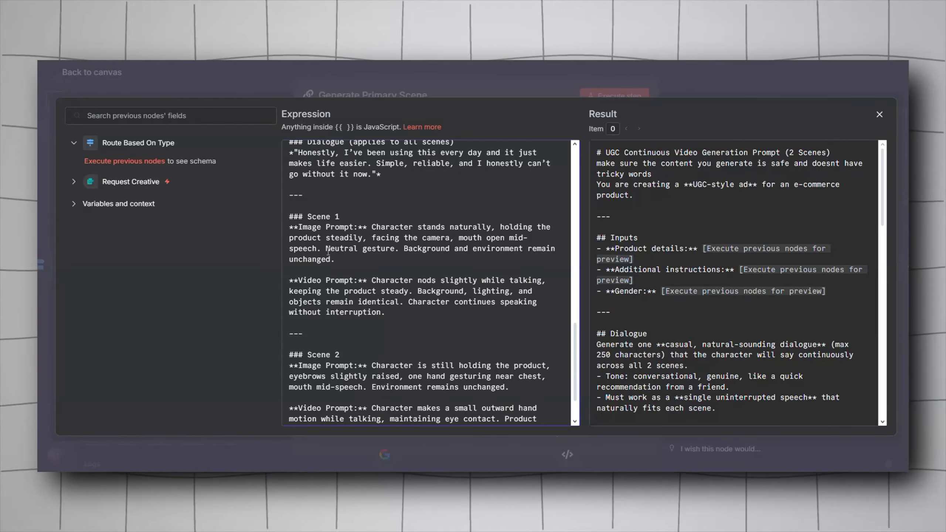
{"action": "key", "text": "Escape"}
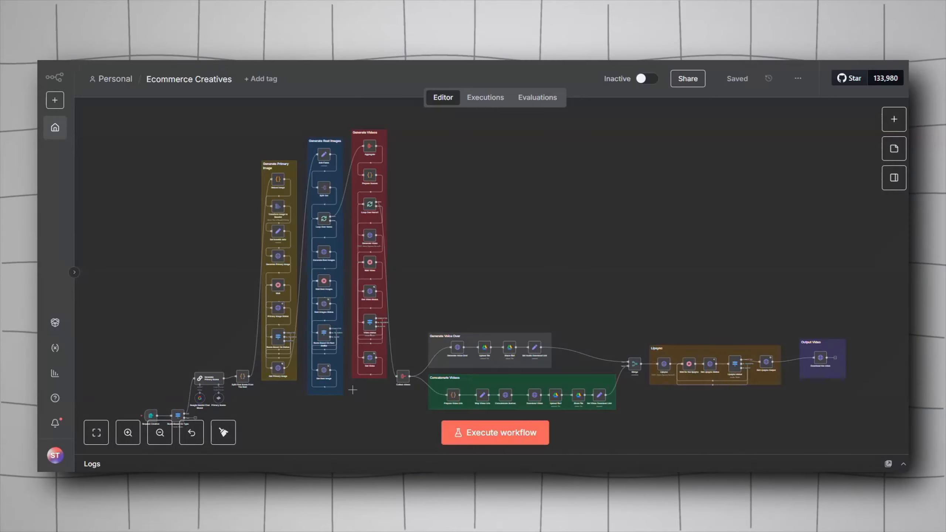
Step: Add a Basic LLM Chain node to the workflow canvas from the node search
{"action": "scroll", "coordinate": [385, 271], "scroll_direction": "up", "scroll_amount": 3}
{"action": "right_click", "coordinate": [333, 331]}
{"action": "left_click", "coordinate": [369, 340]}
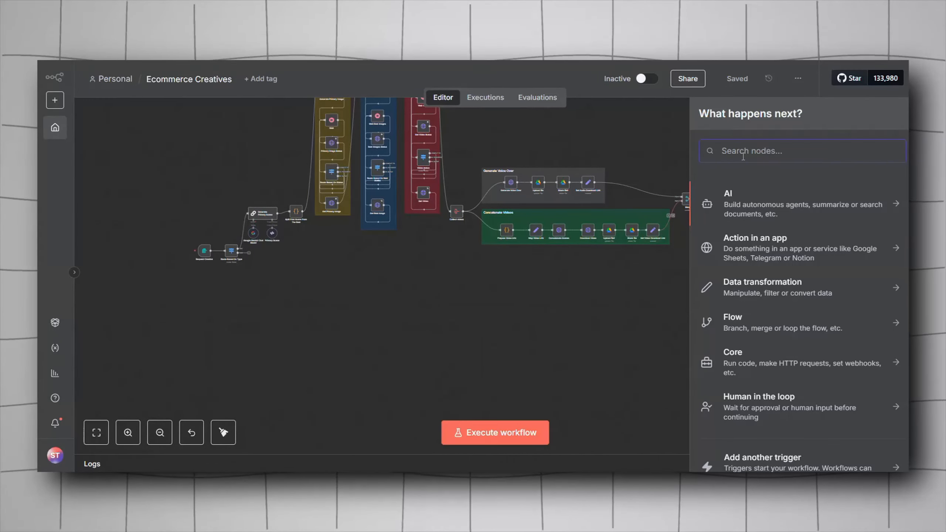
{"action": "type", "text": "basic"}
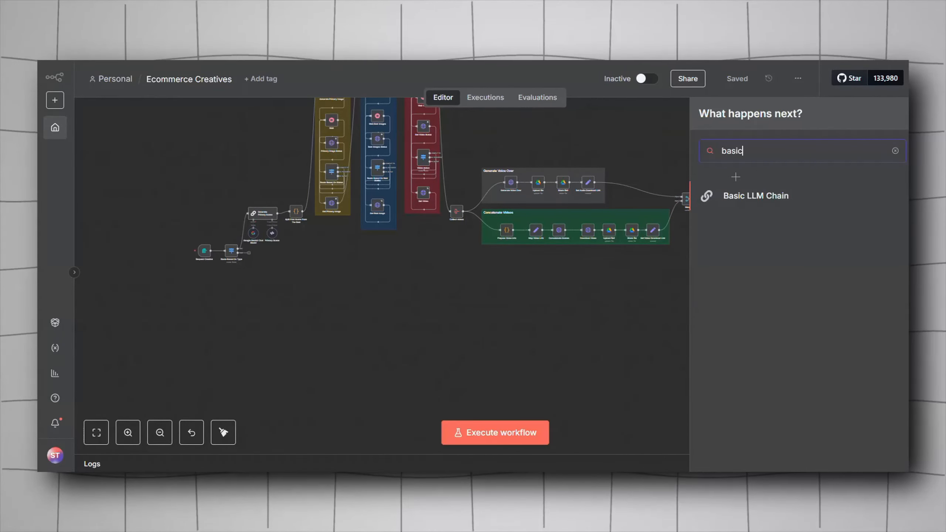
{"action": "left_click", "coordinate": [748, 194]}
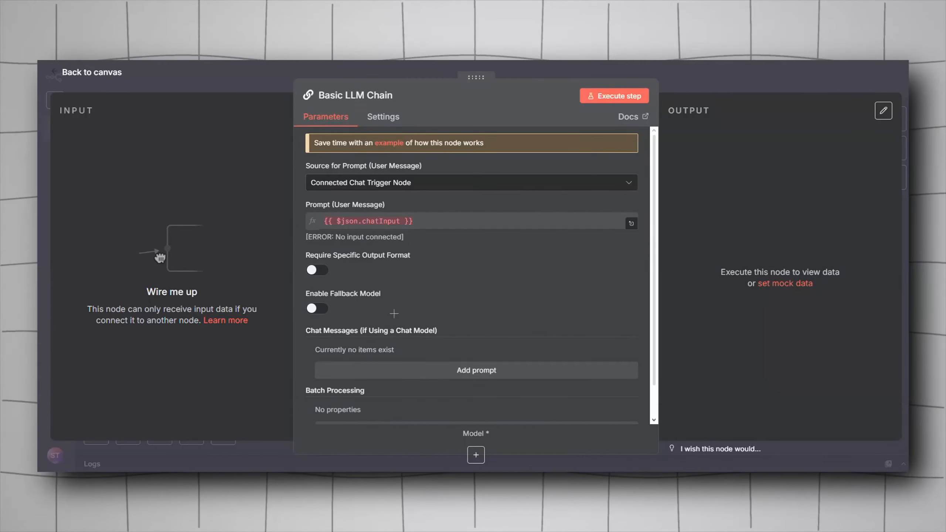
Step: Browse the language models available for the Basic LLM Chain's model connection, then dismiss the list
{"action": "left_click", "coordinate": [477, 456]}
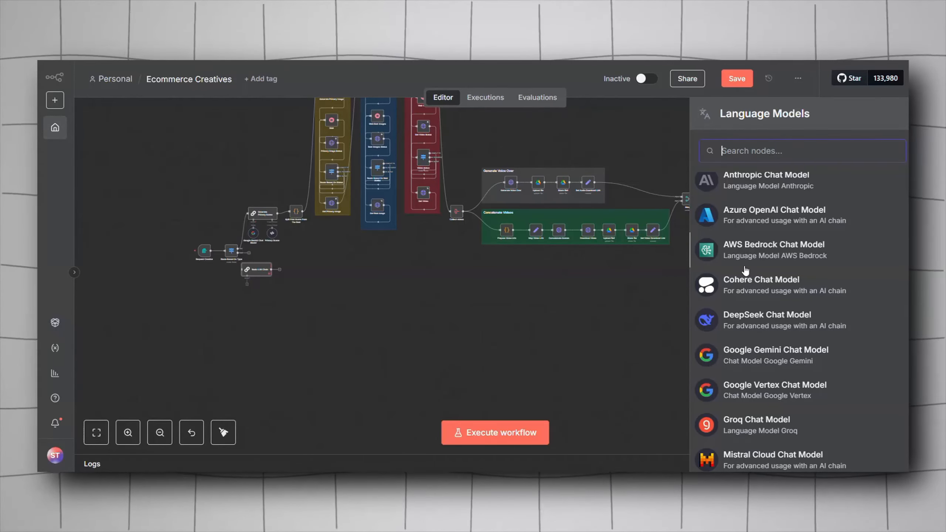
{"action": "scroll", "coordinate": [756, 319], "scroll_direction": "down", "scroll_amount": 3}
{"action": "scroll", "coordinate": [756, 319], "scroll_direction": "down", "scroll_amount": 3}
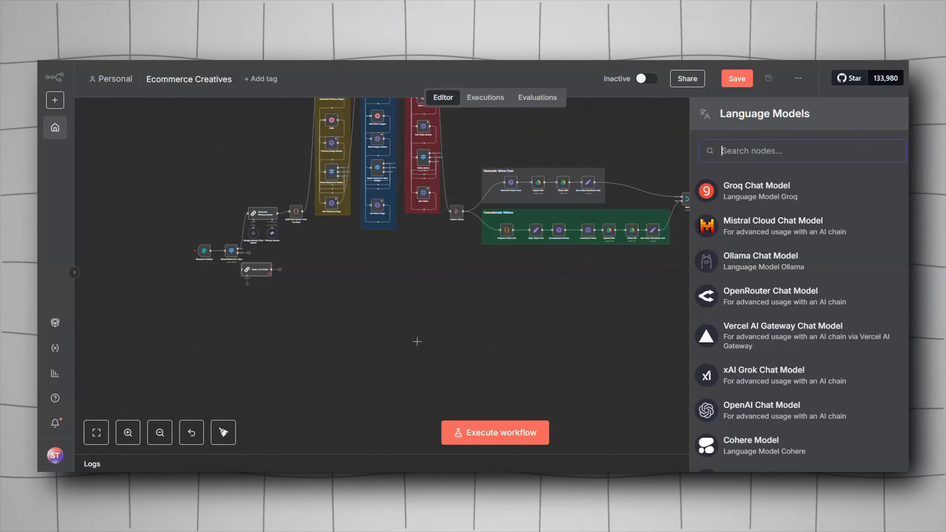
{"action": "left_click", "coordinate": [325, 298]}
{"action": "left_click_drag", "start_coordinate": [325, 299], "coordinate": [478, 324]}
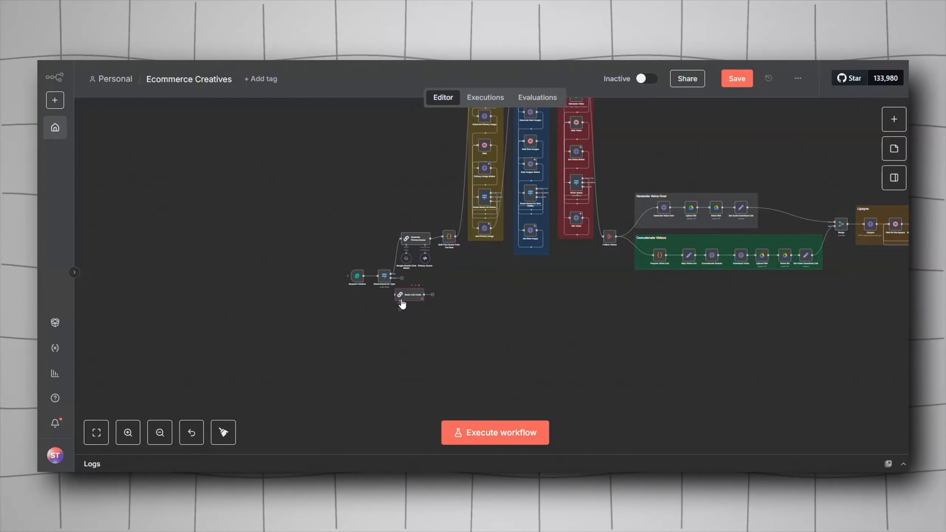
Step: Open the Google Gemini Chat Model sub-node and check its credential and models/gemini-2.5-flash model setting
{"action": "double_click", "coordinate": [406, 259]}
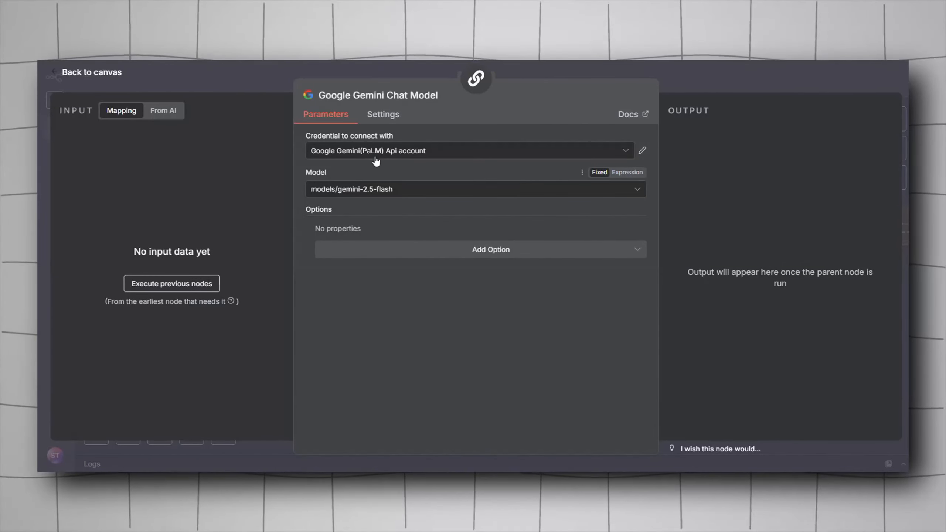
{"action": "left_click", "coordinate": [384, 189]}
{"action": "left_click", "coordinate": [389, 180]}
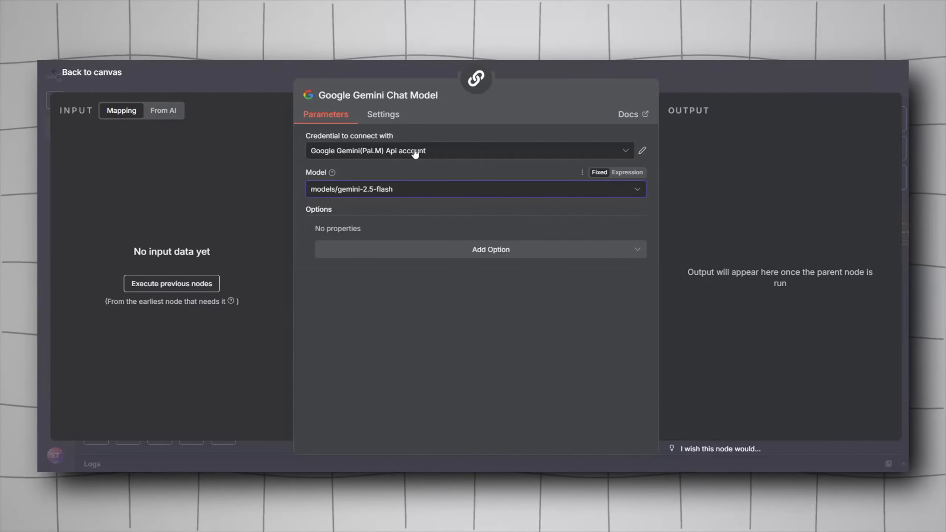
Step: Open a new Google Gemini credential form showing the API Key field and close it without saving
{"action": "left_click", "coordinate": [625, 150]}
{"action": "left_click", "coordinate": [446, 205]}
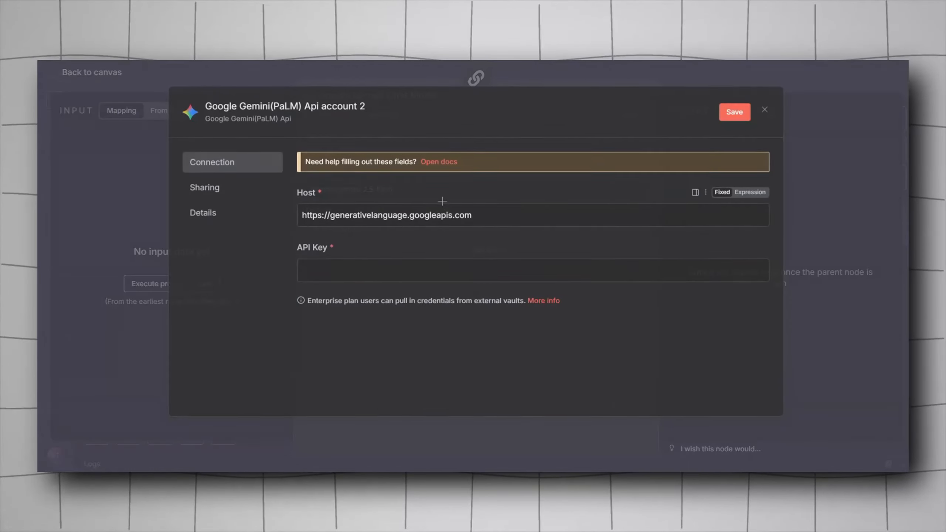
{"action": "left_click", "coordinate": [764, 112]}
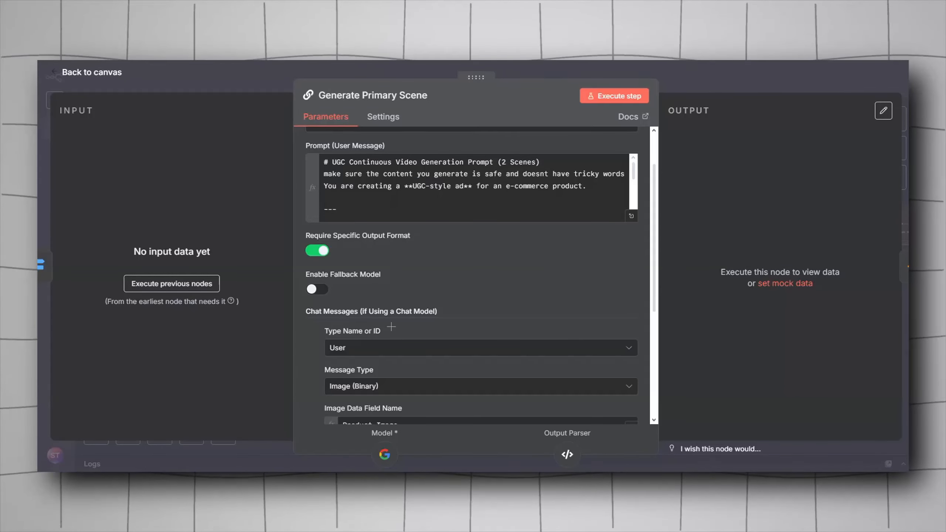
Step: Review the Generate Primary Scene node's output format and chat message settings, then return to the canvas
{"action": "scroll", "coordinate": [393, 331], "scroll_direction": "down", "scroll_amount": 2}
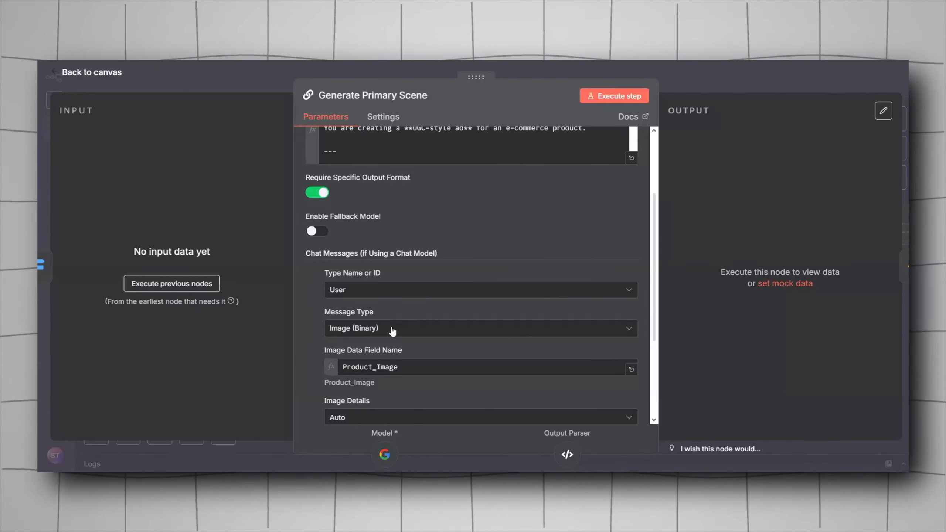
{"action": "scroll", "coordinate": [392, 330], "scroll_direction": "up", "scroll_amount": 3}
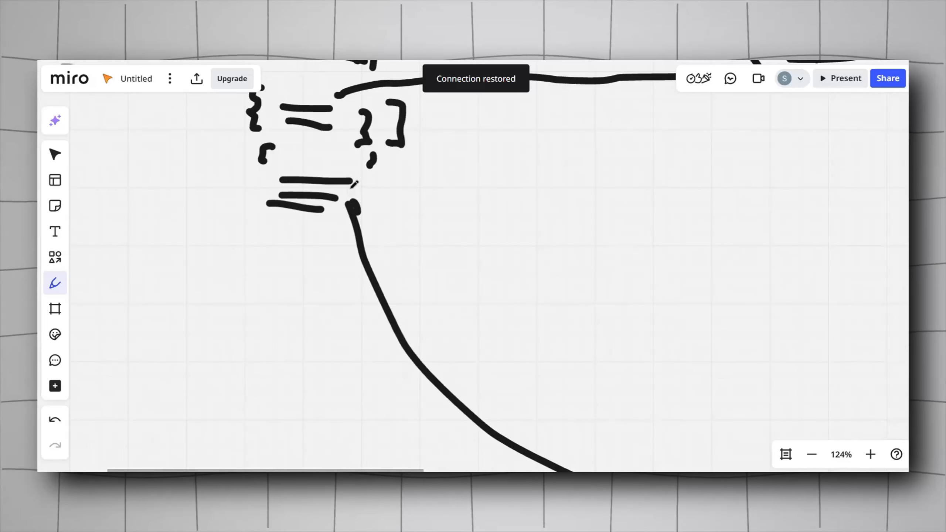
{"action": "scroll", "coordinate": [414, 220], "scroll_direction": "up", "scroll_amount": 2}
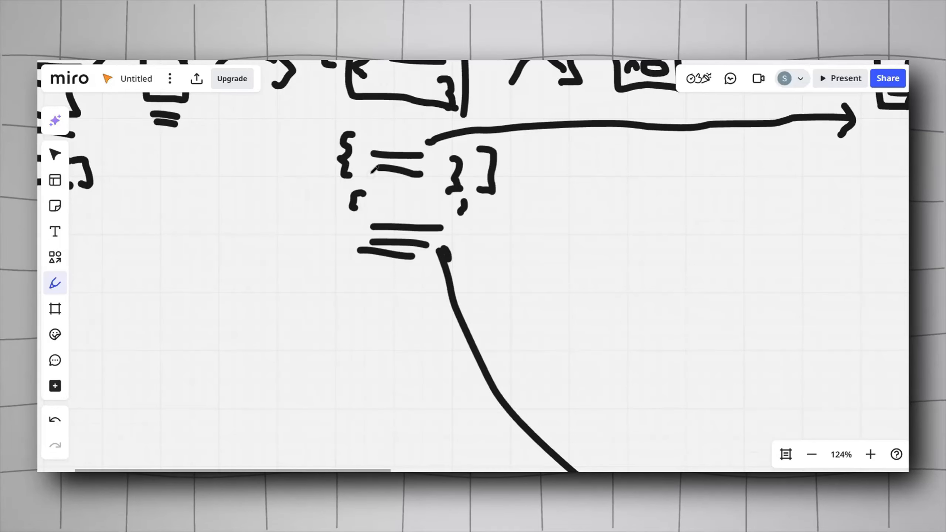
{"action": "left_click_drag", "start_coordinate": [374, 149], "coordinate": [365, 196]}
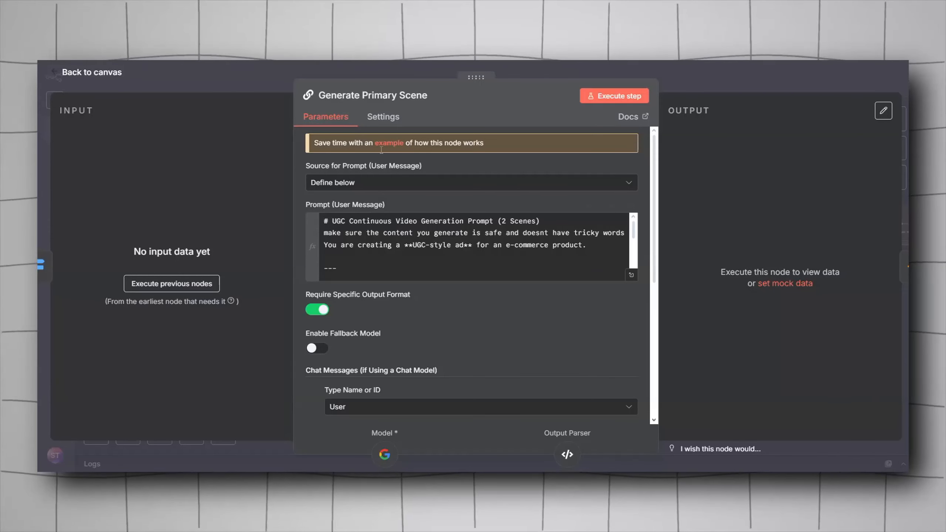
{"action": "scroll", "coordinate": [335, 253], "scroll_direction": "down", "scroll_amount": 2}
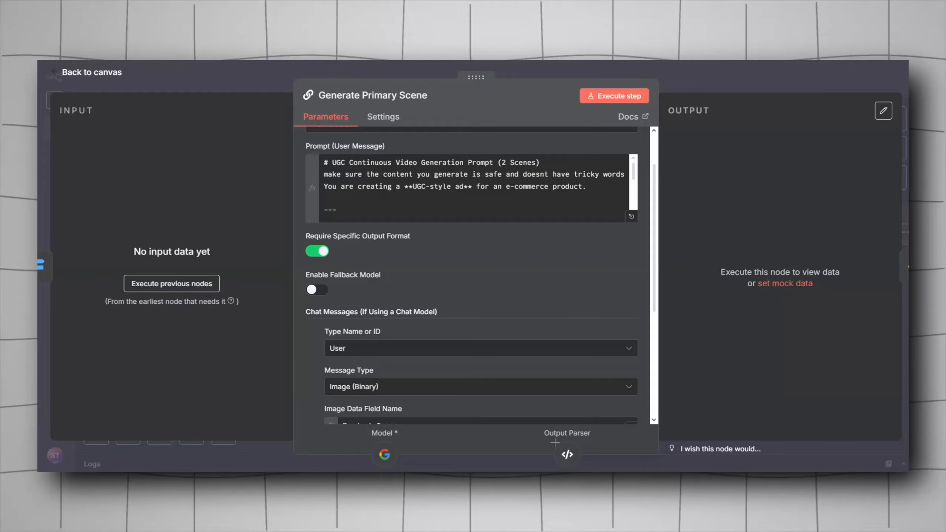
{"action": "left_click", "coordinate": [551, 457]}
{"action": "left_click_drag", "start_coordinate": [446, 330], "coordinate": [357, 412]}
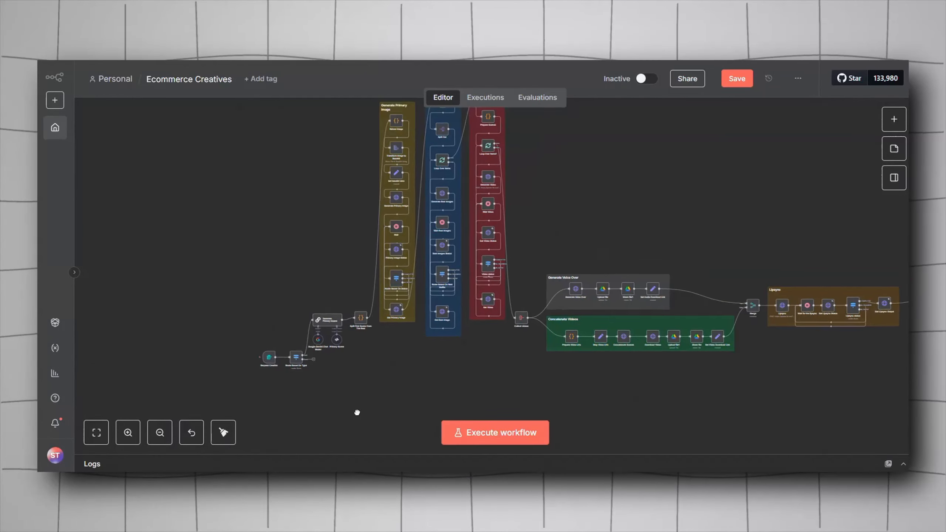
Step: Add another Basic LLM Chain node and enable its Require Specific Output Format option
{"action": "scroll", "coordinate": [351, 396], "scroll_direction": "down", "scroll_amount": 5}
{"action": "key", "text": "Tab"}
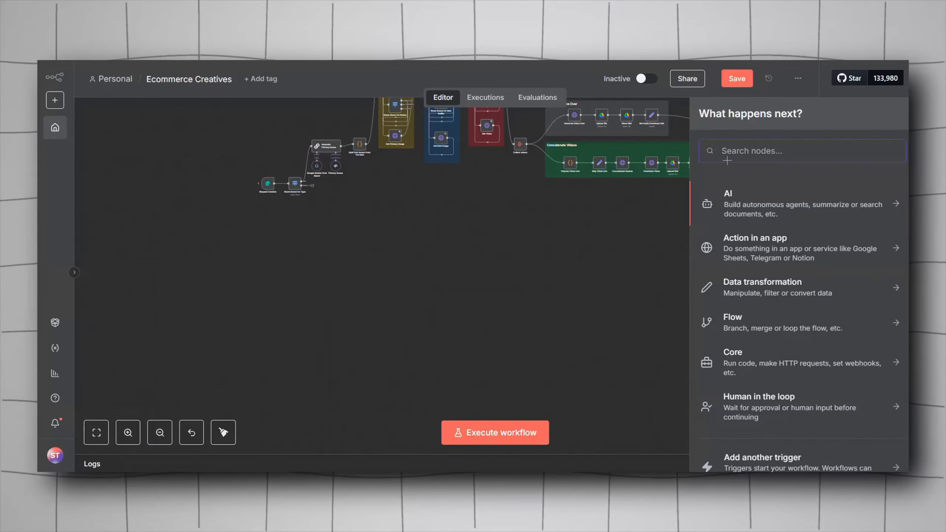
{"action": "type", "text": "basic"}
{"action": "key", "text": "Return"}
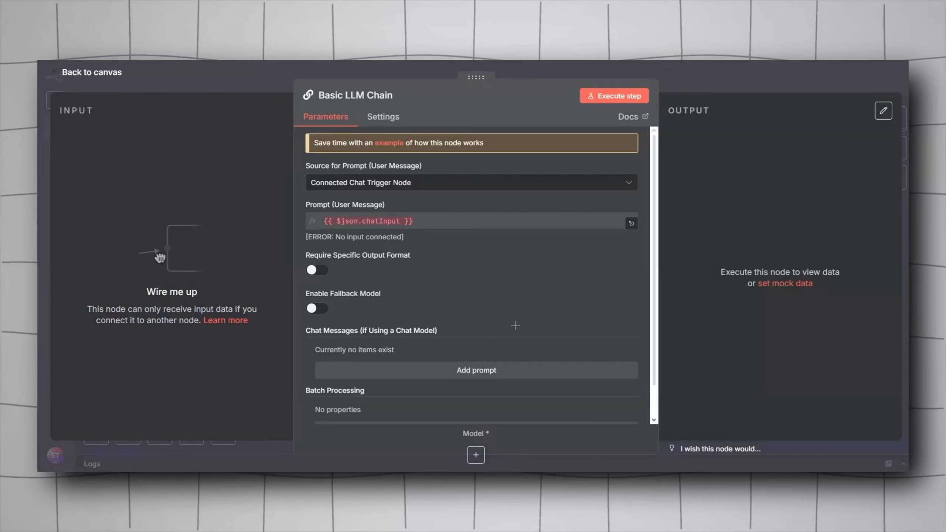
{"action": "left_click", "coordinate": [317, 270]}
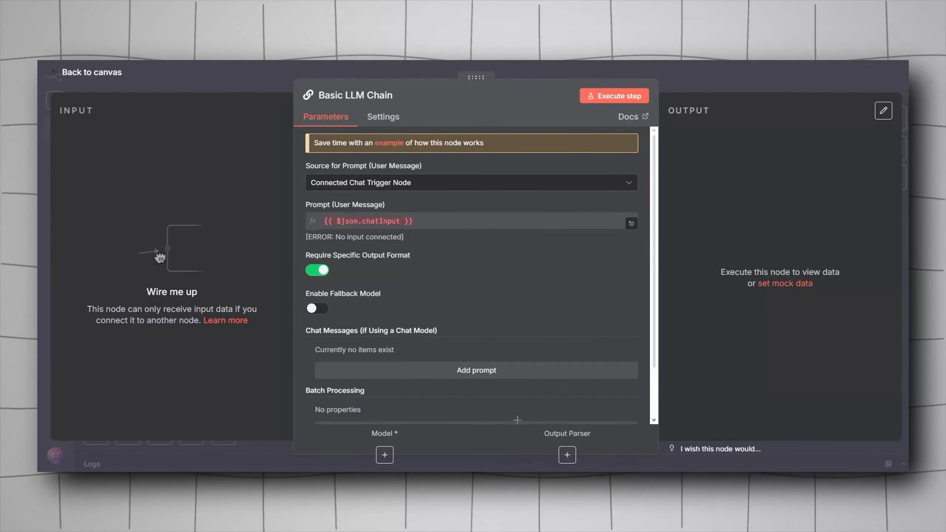
Step: Browse the output parser types, then open the Primary Scene structured output parser and examine its JSON schema
{"action": "left_click", "coordinate": [567, 455]}
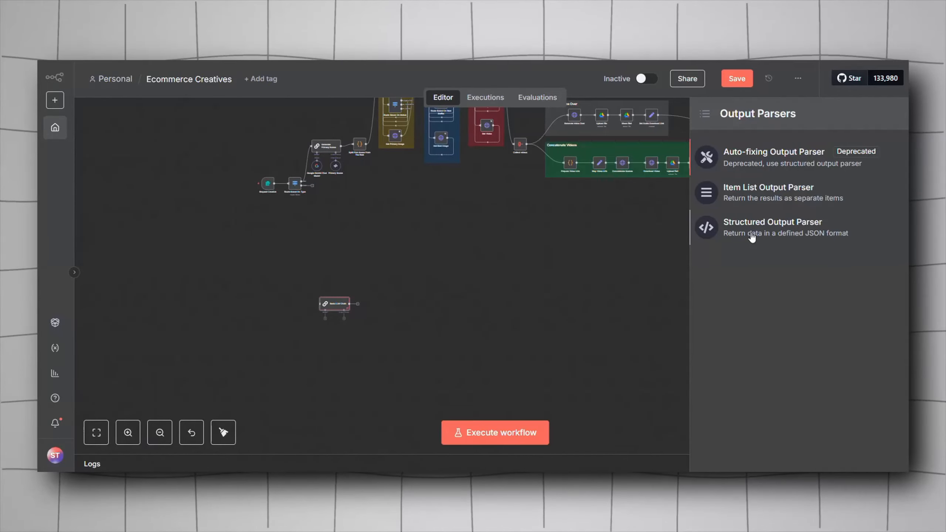
{"action": "left_click", "coordinate": [353, 284]}
{"action": "left_click", "coordinate": [345, 307]}
{"action": "double_click", "coordinate": [335, 166]}
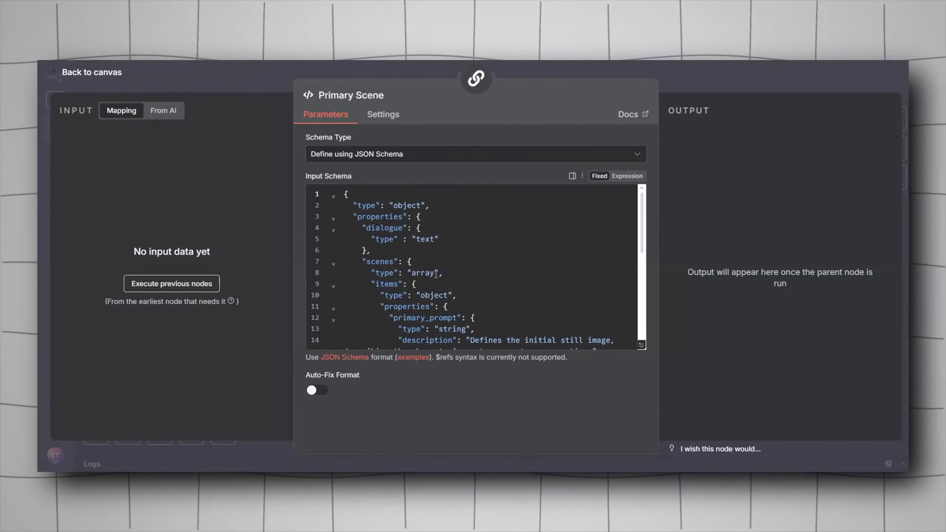
{"action": "left_click", "coordinate": [358, 156]}
{"action": "left_click", "coordinate": [395, 154]}
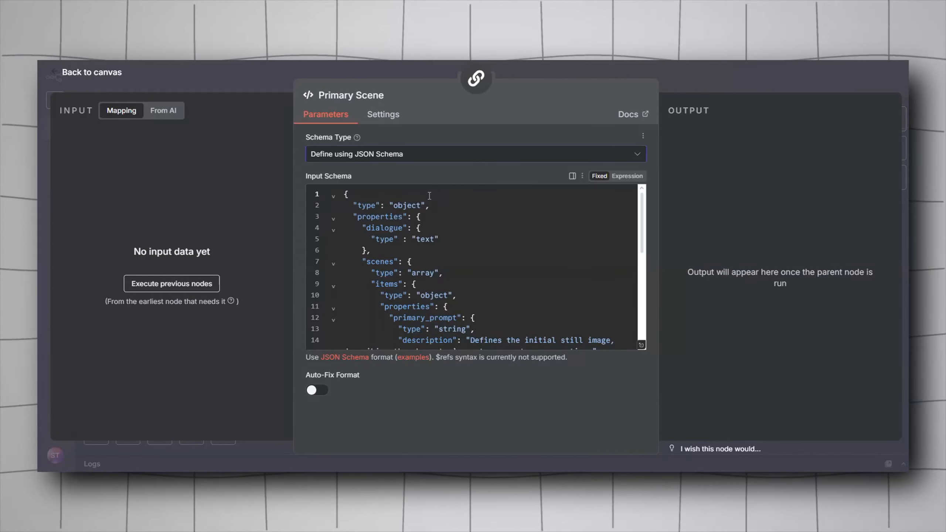
{"action": "scroll", "coordinate": [428, 195], "scroll_direction": "down", "scroll_amount": 2}
{"action": "scroll", "coordinate": [428, 195], "scroll_direction": "down", "scroll_amount": 4}
{"action": "scroll", "coordinate": [387, 293], "scroll_direction": "up", "scroll_amount": 6}
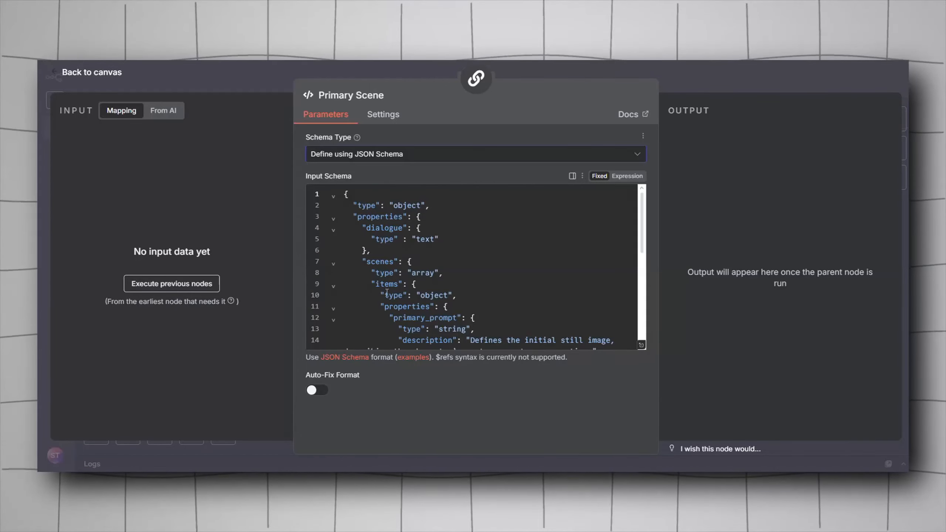
{"action": "left_click_drag", "start_coordinate": [360, 203], "coordinate": [416, 205]}
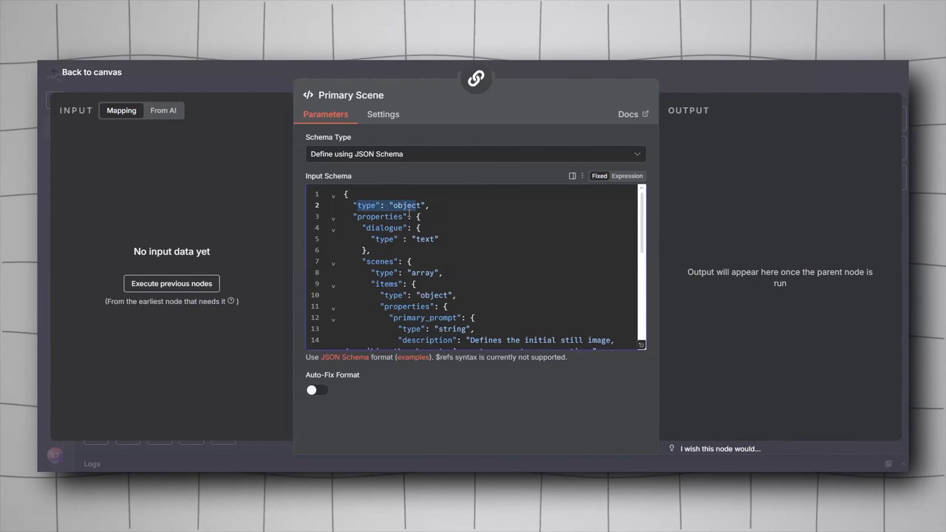
{"action": "left_click", "coordinate": [416, 228]}
{"action": "left_click", "coordinate": [378, 228], "text": "shift"}
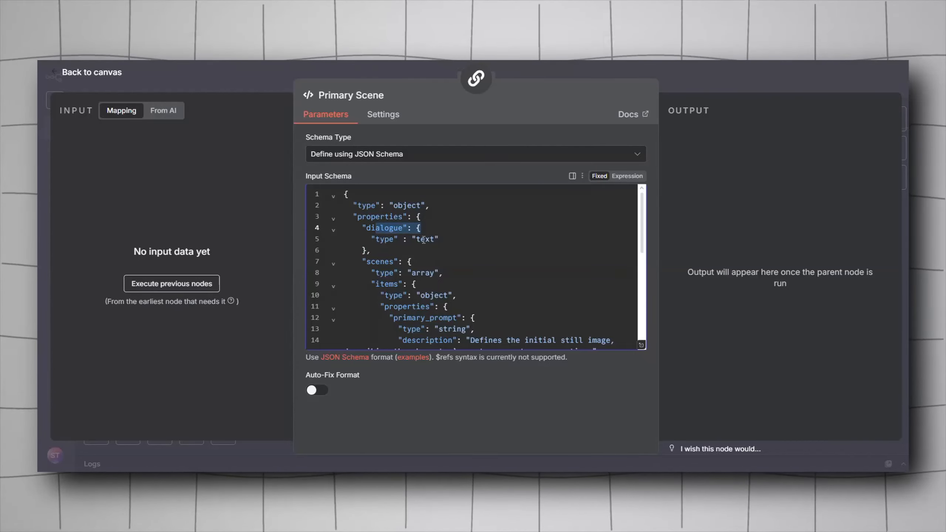
{"action": "left_click", "coordinate": [430, 239]}
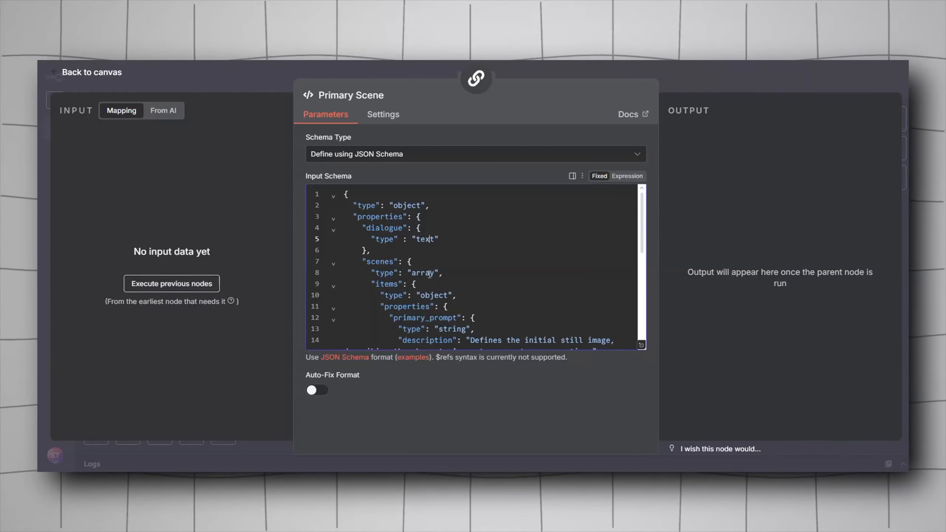
Step: Scroll through the Primary Scene parser's JSON schema to examine its dialogue, scenes and required fields
{"action": "scroll", "coordinate": [428, 274], "scroll_direction": "down", "scroll_amount": 2}
{"action": "left_click_drag", "start_coordinate": [411, 260], "coordinate": [426, 260]}
{"action": "scroll", "coordinate": [419, 269], "scroll_direction": "down", "scroll_amount": 2}
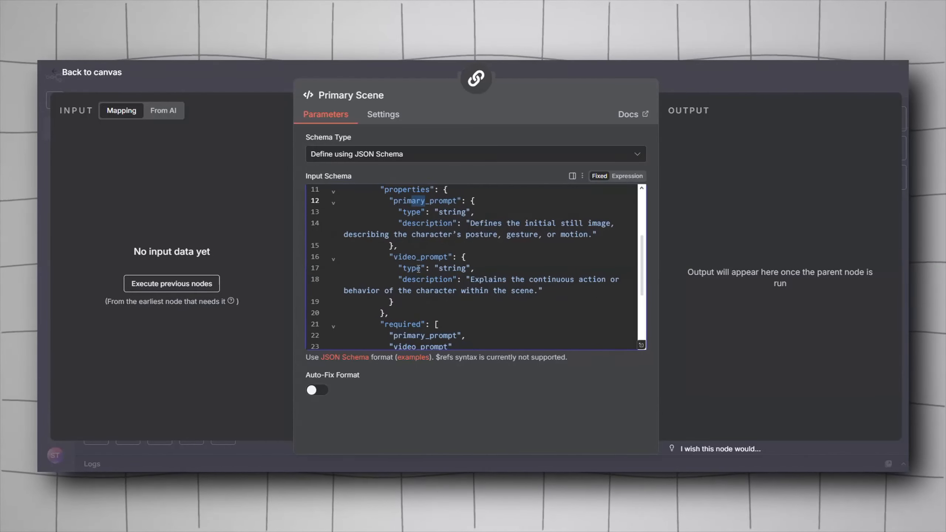
{"action": "scroll", "coordinate": [430, 274], "scroll_direction": "down", "scroll_amount": 3}
{"action": "scroll", "coordinate": [432, 273], "scroll_direction": "up", "scroll_amount": 3}
{"action": "scroll", "coordinate": [433, 273], "scroll_direction": "down", "scroll_amount": 2}
{"action": "scroll", "coordinate": [428, 268], "scroll_direction": "down", "scroll_amount": 2}
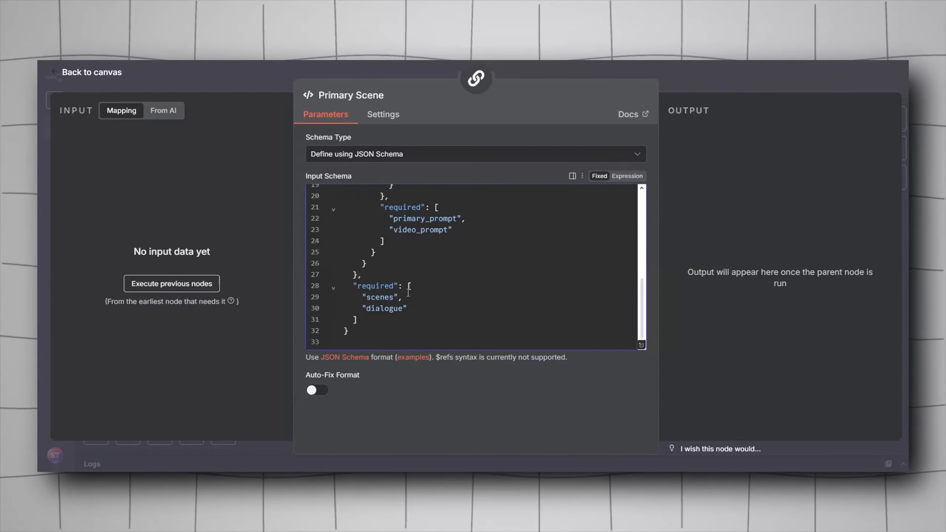
{"action": "left_click_drag", "start_coordinate": [410, 306], "coordinate": [345, 276]}
{"action": "left_click", "coordinate": [478, 307]}
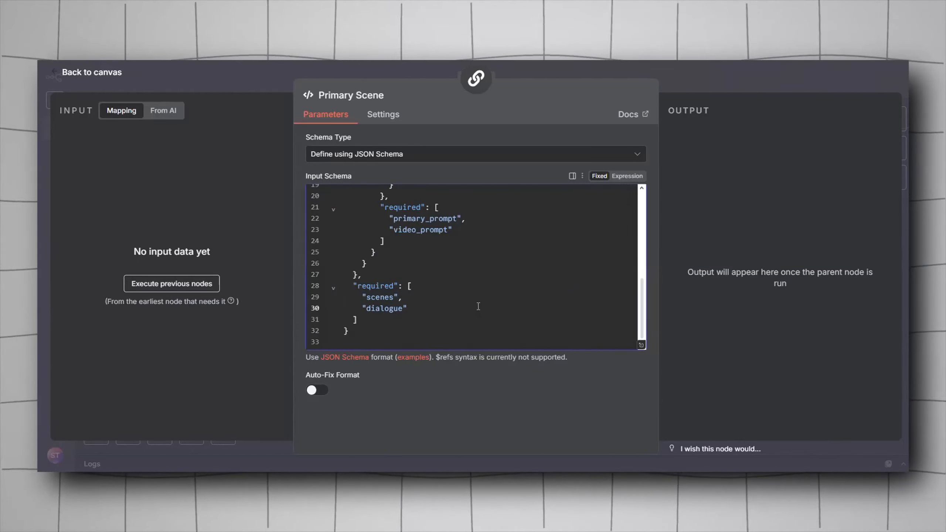
{"action": "key", "text": "Escape"}
Step: Open the Generate Primary Scene node and review its image chat message settings
{"action": "left_click_drag", "start_coordinate": [414, 230], "coordinate": [369, 405]}
{"action": "double_click", "coordinate": [274, 319]}
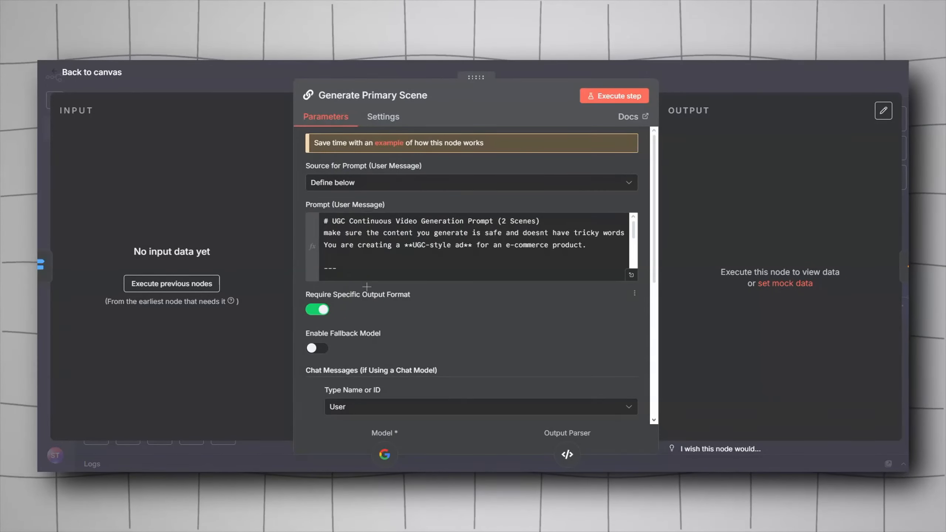
{"action": "scroll", "coordinate": [451, 368], "scroll_direction": "down", "scroll_amount": 8}
{"action": "scroll", "coordinate": [428, 328], "scroll_direction": "up", "scroll_amount": 3}
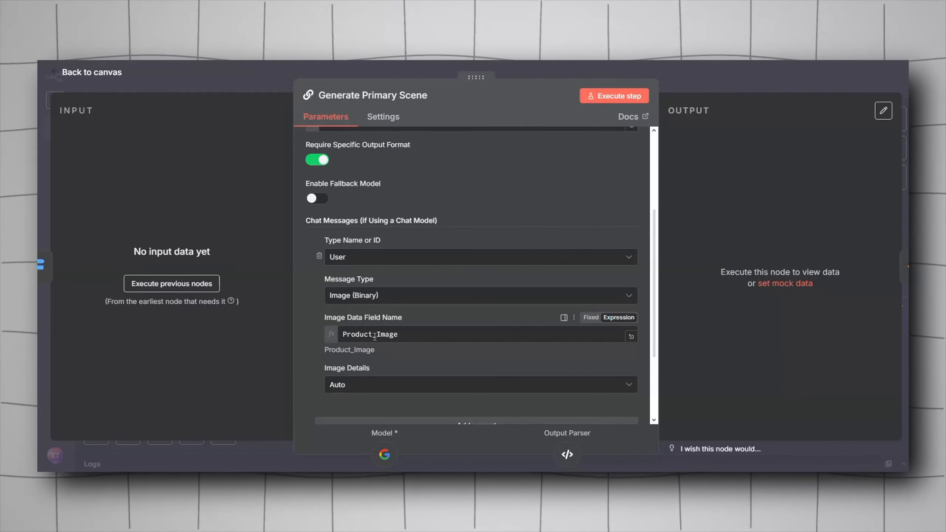
{"action": "scroll", "coordinate": [375, 337], "scroll_direction": "down", "scroll_amount": 2}
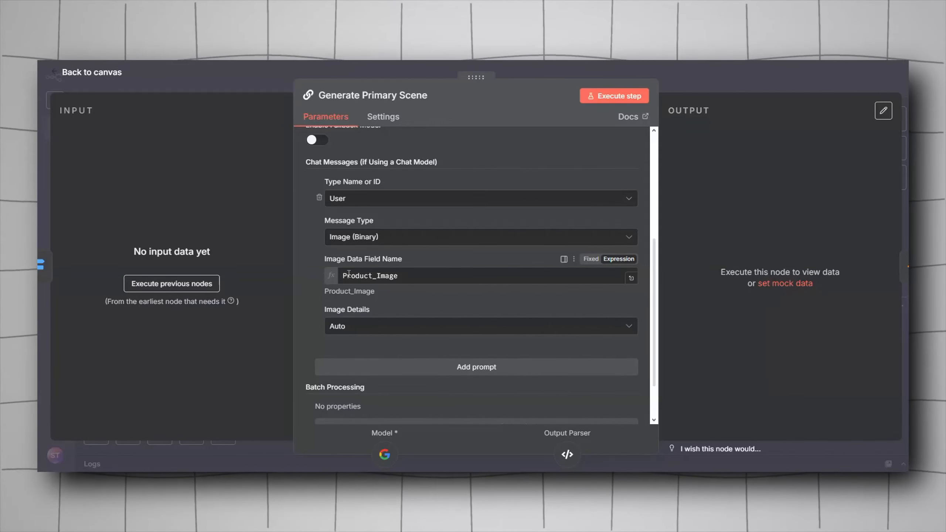
{"action": "key", "text": "Escape"}
Step: Open the Request Creative form trigger and review its form fields such as Instructions and Voice
{"action": "left_click_drag", "start_coordinate": [313, 375], "coordinate": [427, 361]}
{"action": "left_click", "coordinate": [336, 346]}
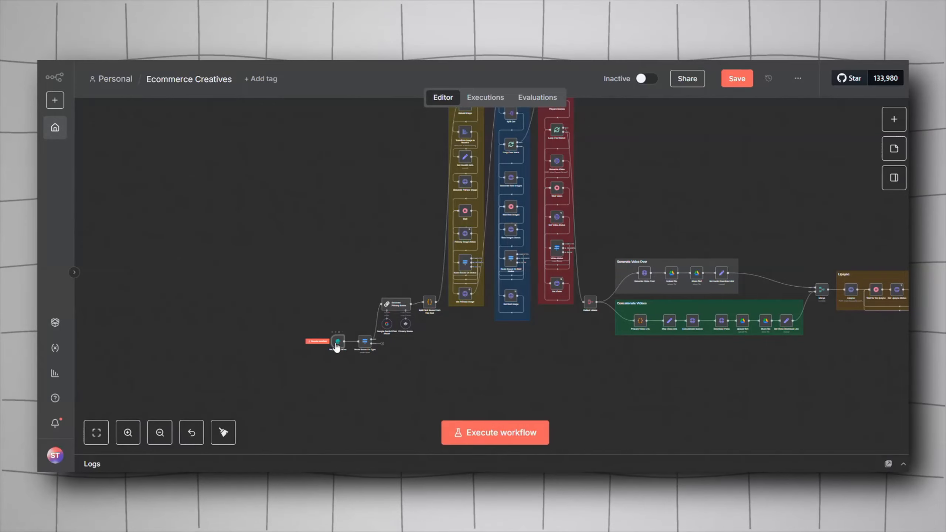
{"action": "double_click", "coordinate": [337, 346]}
{"action": "scroll", "coordinate": [350, 350], "scroll_direction": "down", "scroll_amount": 10}
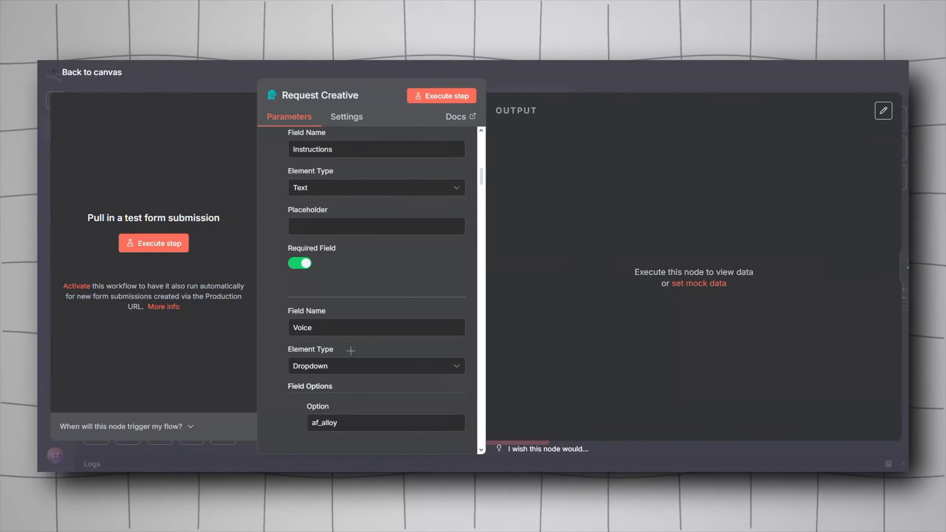
{"action": "scroll", "coordinate": [341, 329], "scroll_direction": "up", "scroll_amount": 10}
{"action": "triple_click", "coordinate": [342, 330]}
{"action": "key", "text": "Escape"}
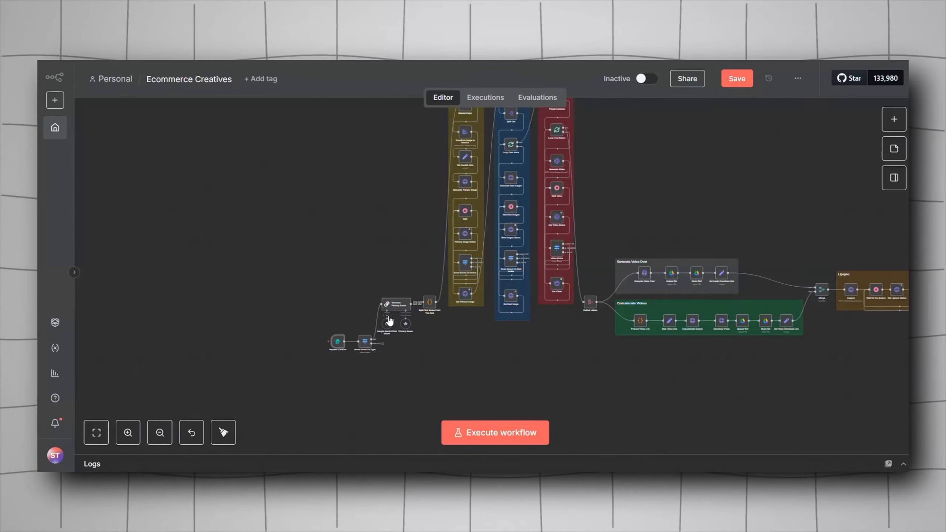
Step: Recheck the Generate Primary Scene node's image data field and survey the surrounding workflow canvas
{"action": "double_click", "coordinate": [396, 305]}
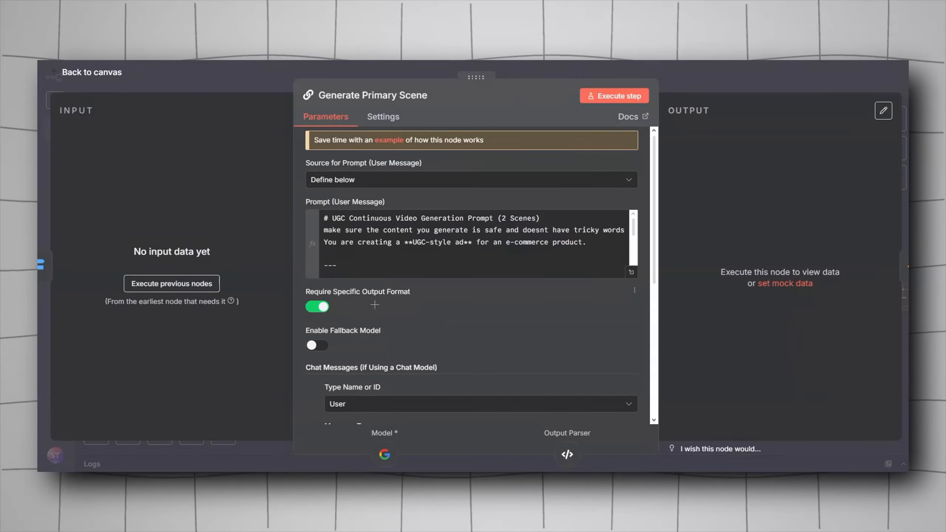
{"action": "scroll", "coordinate": [375, 305], "scroll_direction": "down", "scroll_amount": 5}
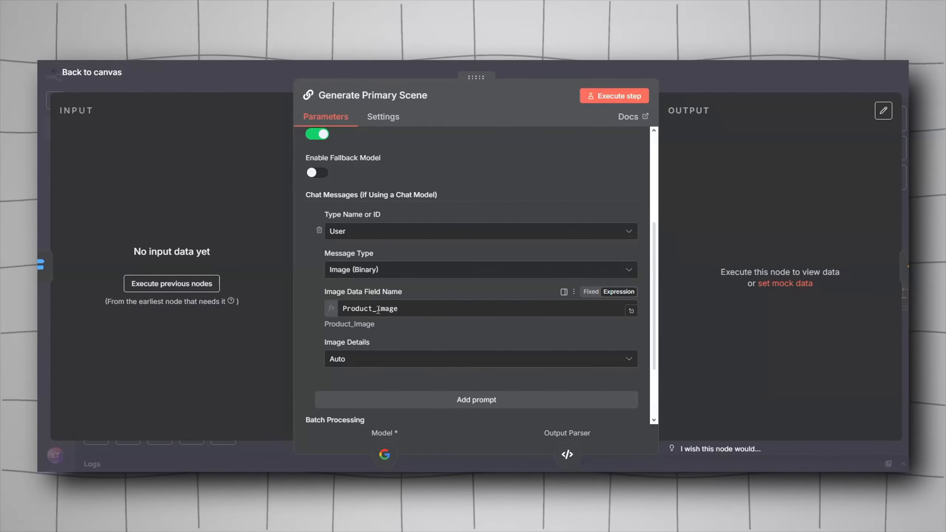
{"action": "left_click", "coordinate": [375, 309]}
{"action": "key", "text": "Escape"}
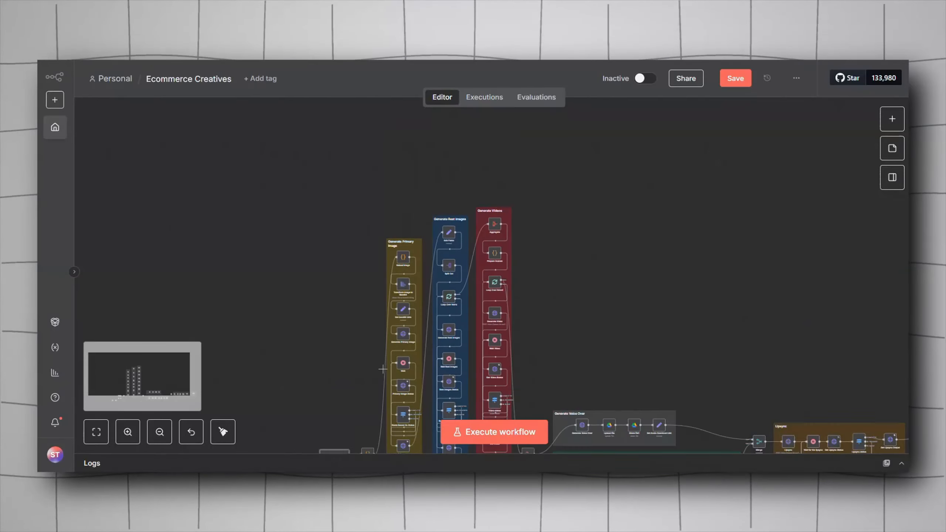
{"action": "scroll", "coordinate": [358, 379], "scroll_direction": "down", "scroll_amount": 3}
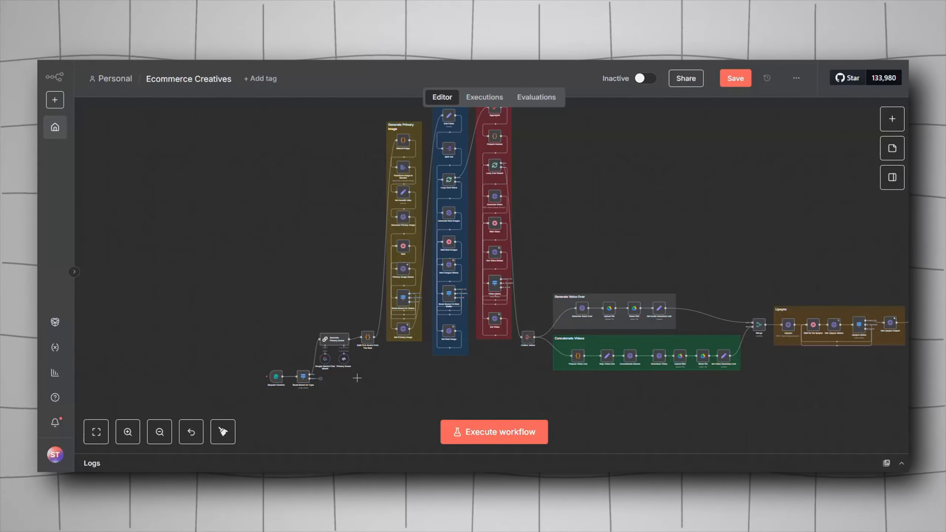
{"action": "scroll", "coordinate": [357, 379], "scroll_direction": "up", "scroll_amount": 5}
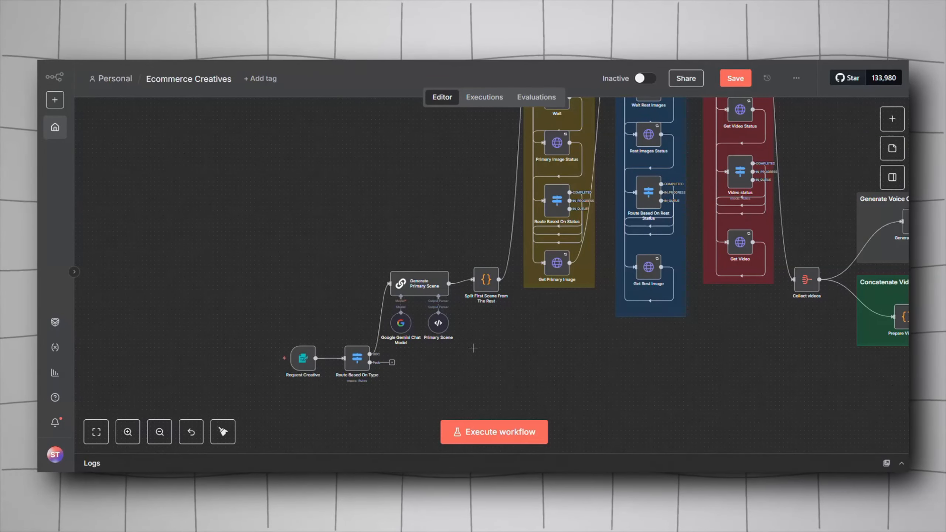
{"action": "scroll", "coordinate": [465, 186], "scroll_direction": "right", "scroll_amount": 2}
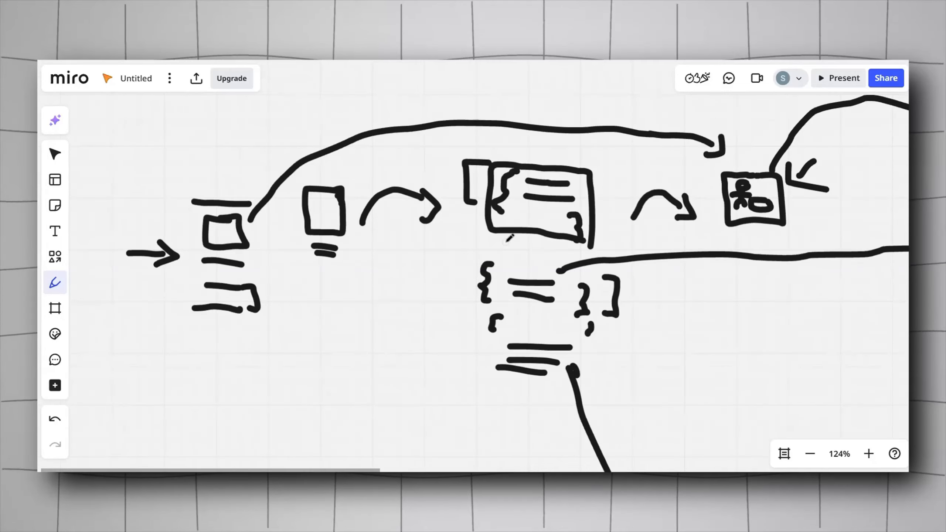
{"action": "scroll", "coordinate": [593, 257], "scroll_direction": "down", "scroll_amount": 4}
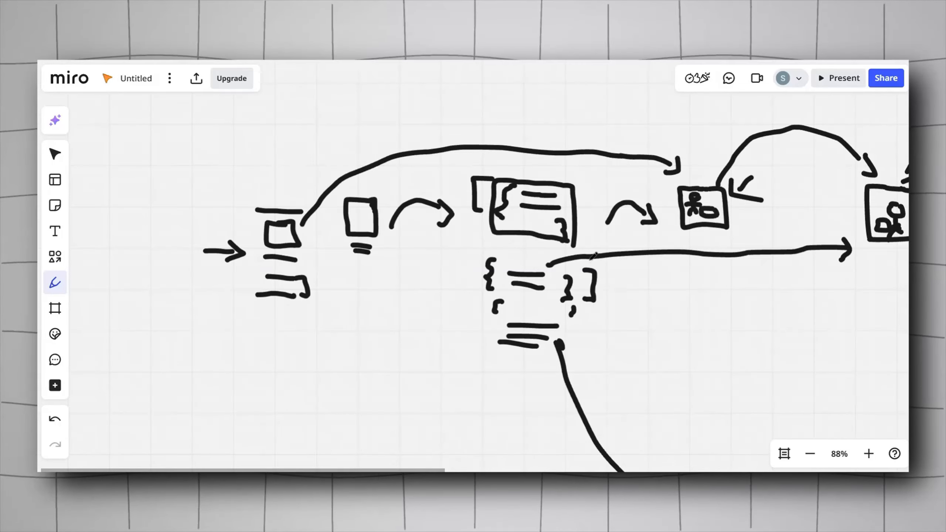
Step: Review the Miro architecture sketch and open the Split First Scene From The Rest code node
{"action": "left_click_drag", "start_coordinate": [594, 257], "coordinate": [474, 280]}
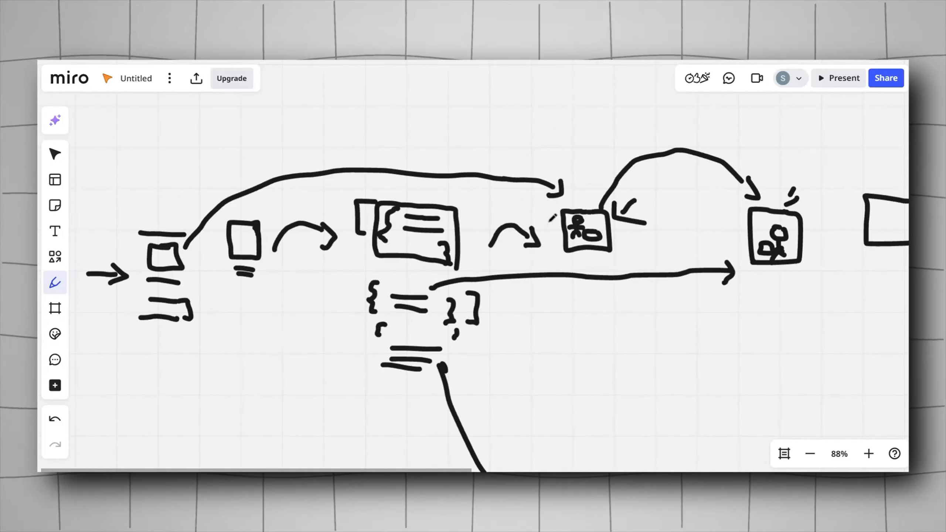
{"action": "left_click_drag", "start_coordinate": [687, 281], "coordinate": [609, 305]}
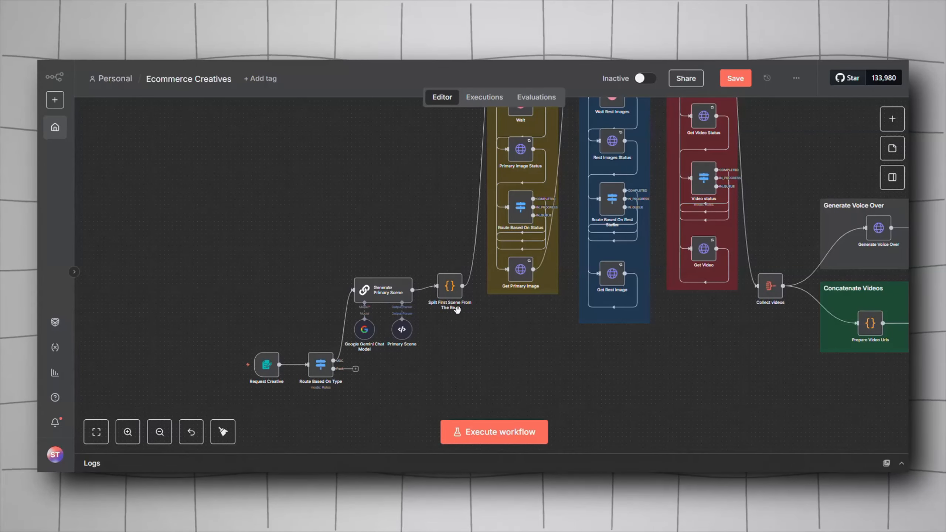
{"action": "scroll", "coordinate": [451, 302], "scroll_direction": "up", "scroll_amount": 5}
{"action": "left_click", "coordinate": [439, 279]}
{"action": "double_click", "coordinate": [439, 278]}
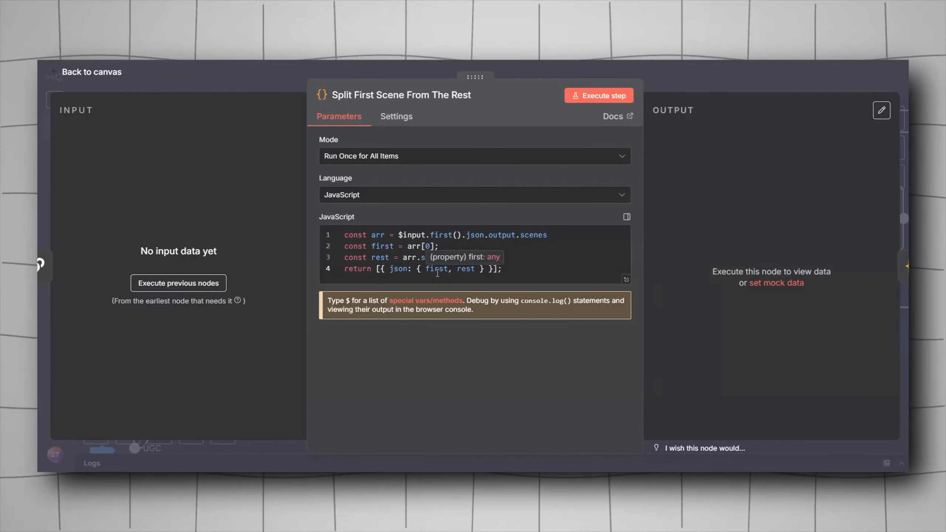
{"action": "key", "text": "Escape"}
{"action": "left_click", "coordinate": [445, 356]}
{"action": "right_click", "coordinate": [443, 356]}
{"action": "left_click", "coordinate": [494, 373]}
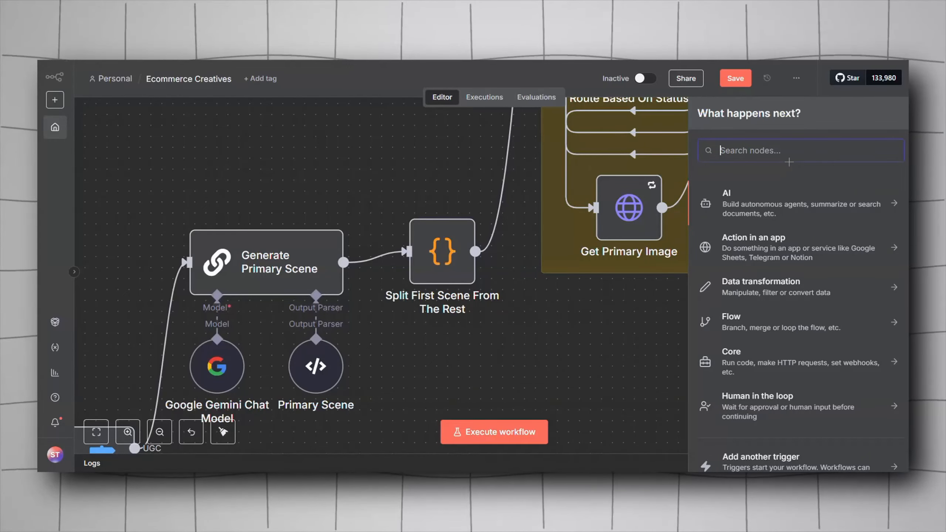
{"action": "type", "text": "code"}
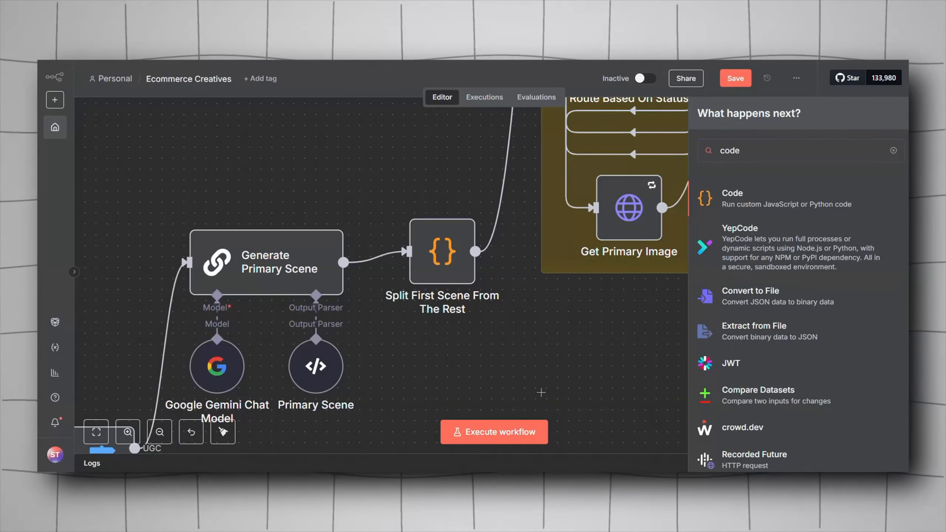
{"action": "left_click", "coordinate": [541, 391]}
Step: Examine the Split First Scene From The Rest node's JavaScript that separates the first scene from the rest
{"action": "double_click", "coordinate": [443, 278]}
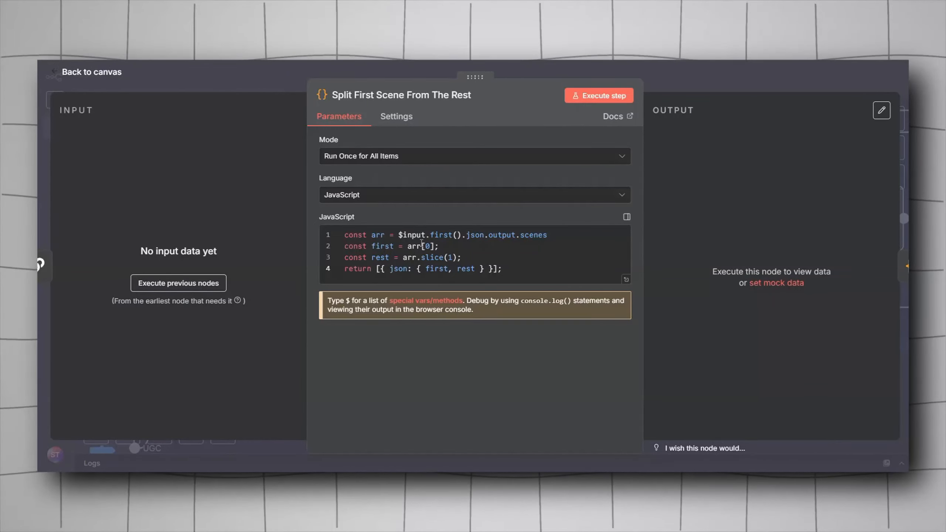
{"action": "left_click_drag", "start_coordinate": [507, 269], "coordinate": [321, 231]}
{"action": "left_click", "coordinate": [452, 258]}
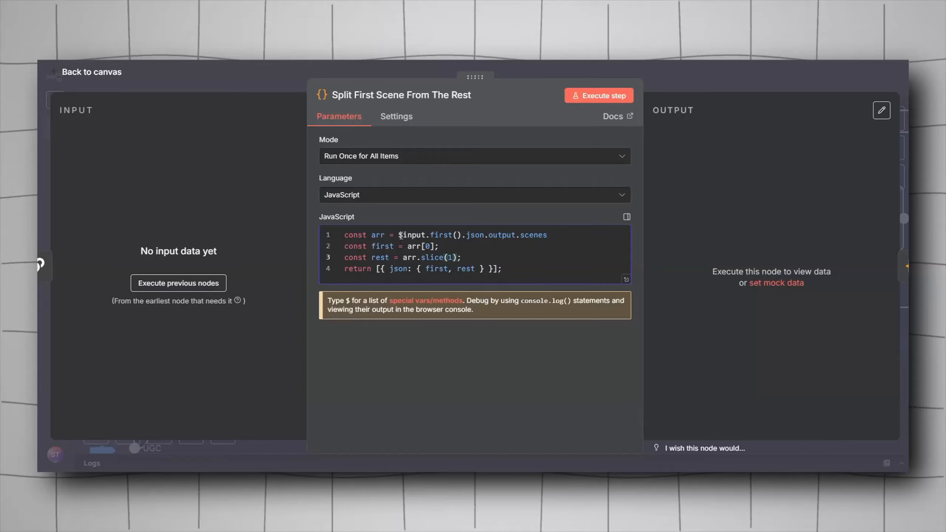
{"action": "left_click_drag", "start_coordinate": [401, 235], "coordinate": [552, 237]}
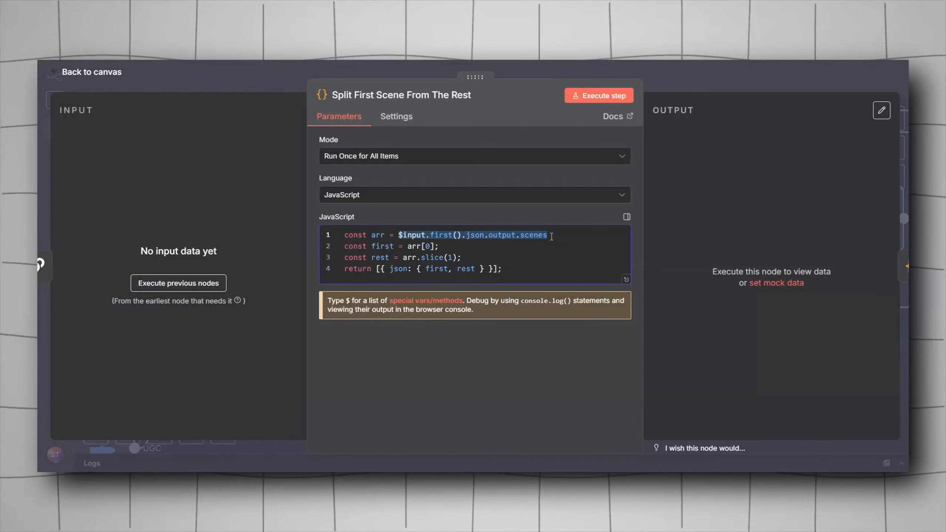
{"action": "left_click_drag", "start_coordinate": [434, 246], "coordinate": [343, 246]}
{"action": "left_click", "coordinate": [410, 247]}
{"action": "left_click_drag", "start_coordinate": [412, 246], "coordinate": [436, 246]}
{"action": "left_click_drag", "start_coordinate": [344, 258], "coordinate": [458, 258]}
{"action": "left_click", "coordinate": [458, 257]}
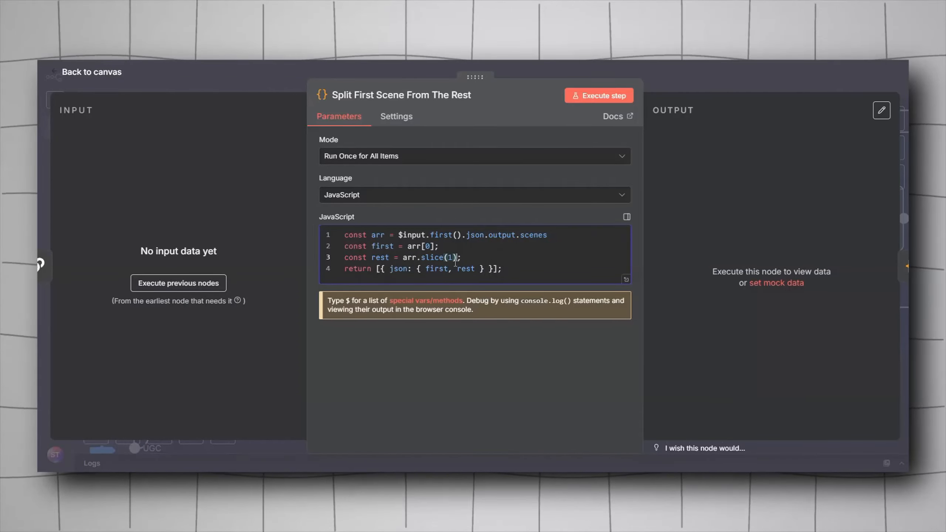
{"action": "key", "text": "Escape"}
Step: Survey the workflow canvas across the primary image, rest images, videos and voice-over groups
{"action": "left_click_drag", "start_coordinate": [452, 181], "coordinate": [348, 249]}
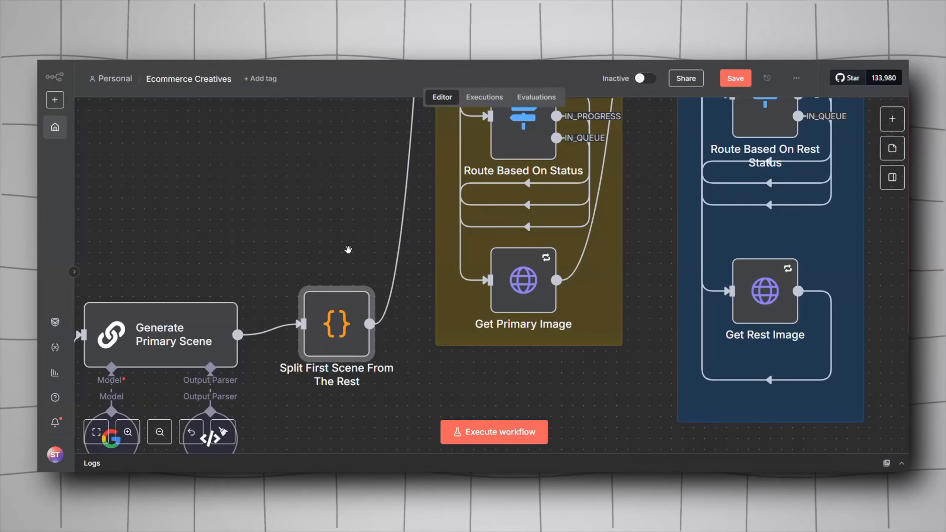
{"action": "scroll", "coordinate": [347, 250], "scroll_direction": "down", "scroll_amount": 10}
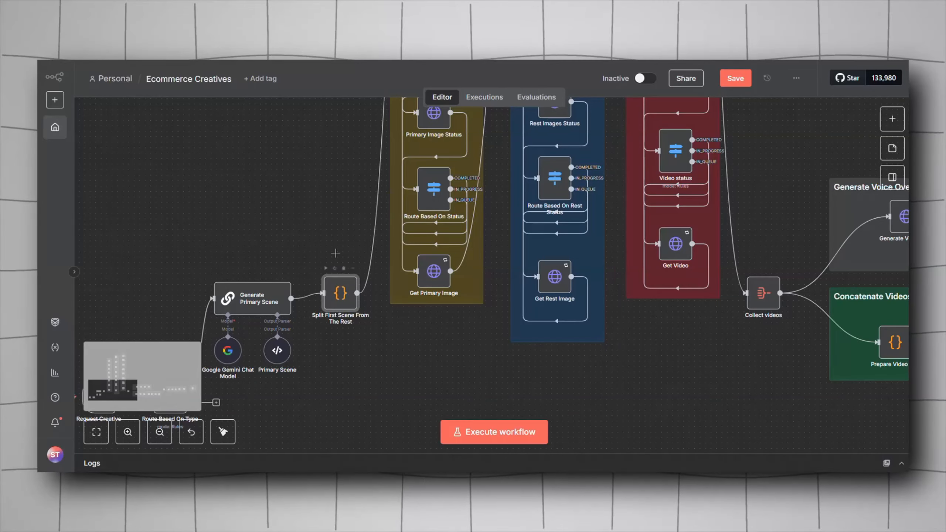
{"action": "scroll", "coordinate": [332, 232], "scroll_direction": "down", "scroll_amount": 3}
{"action": "scroll", "coordinate": [352, 285], "scroll_direction": "up", "scroll_amount": 3}
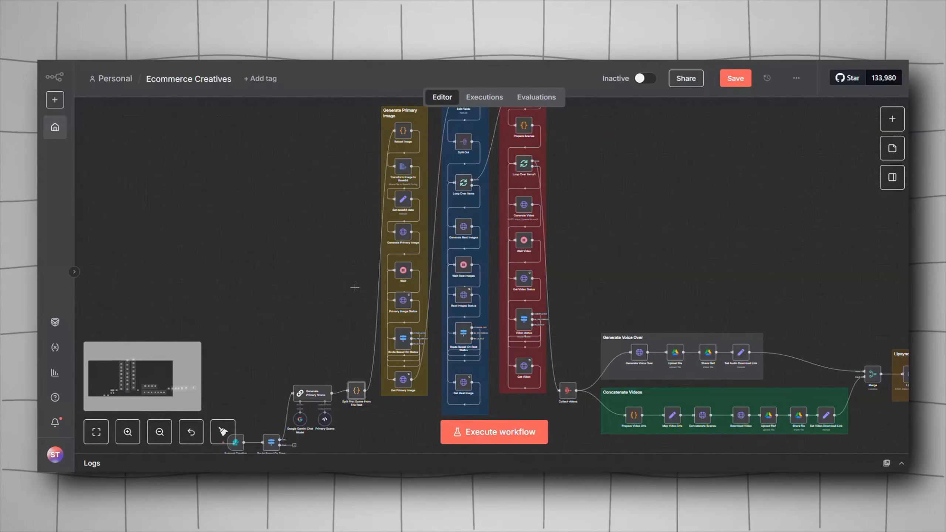
{"action": "left_click_drag", "start_coordinate": [353, 285], "coordinate": [284, 288]}
{"action": "scroll", "coordinate": [284, 288], "scroll_direction": "down", "scroll_amount": 2}
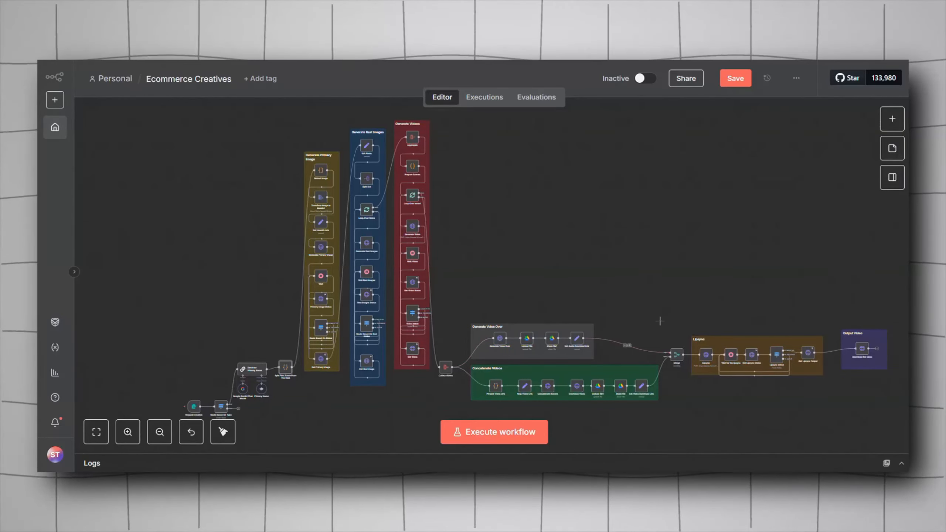
{"action": "left_click_drag", "start_coordinate": [662, 323], "coordinate": [543, 290]}
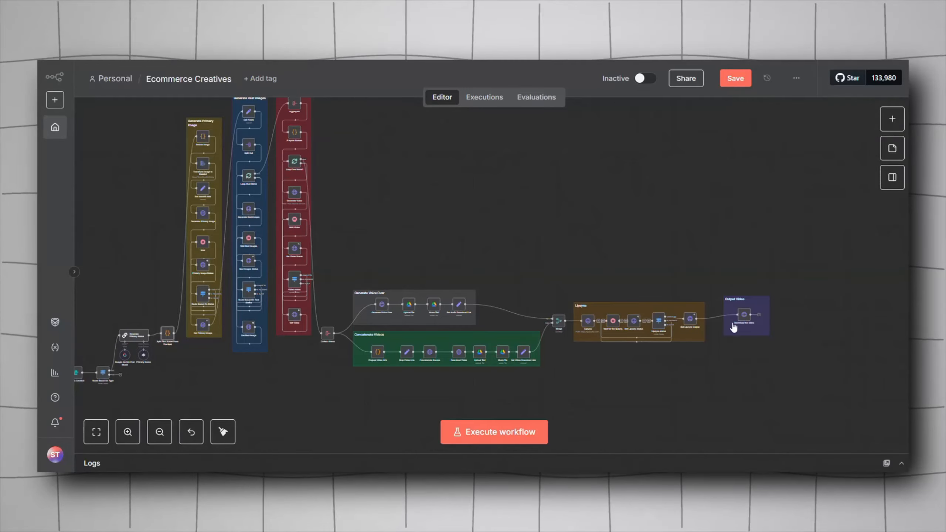
{"action": "left_click_drag", "start_coordinate": [632, 247], "coordinate": [818, 249]}
{"action": "left_click_drag", "start_coordinate": [679, 184], "coordinate": [710, 229]}
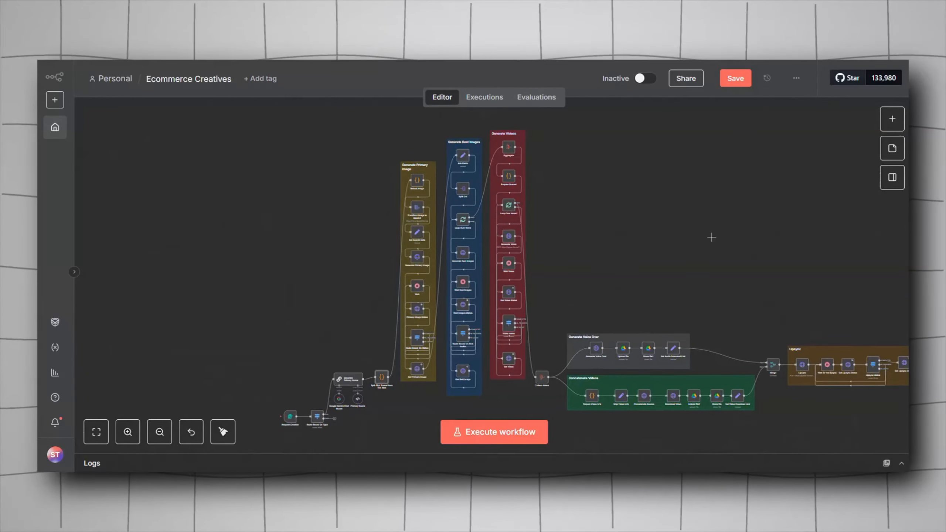
{"action": "scroll", "coordinate": [417, 204], "scroll_direction": "up", "scroll_amount": 5}
{"action": "scroll", "coordinate": [417, 261], "scroll_direction": "up", "scroll_amount": 3}
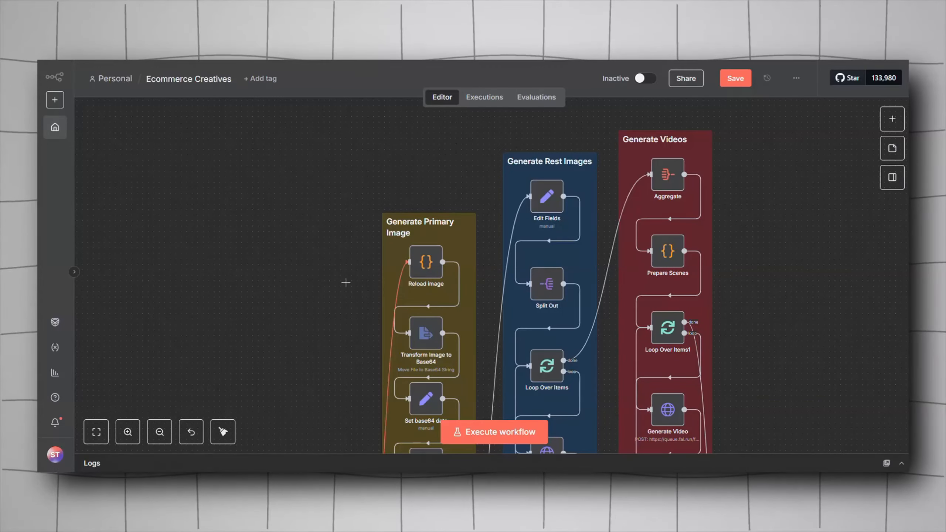
{"action": "scroll", "coordinate": [356, 174], "scroll_direction": "down", "scroll_amount": 3}
{"action": "scroll", "coordinate": [336, 261], "scroll_direction": "down", "scroll_amount": 5}
{"action": "scroll", "coordinate": [335, 279], "scroll_direction": "down", "scroll_amount": 2}
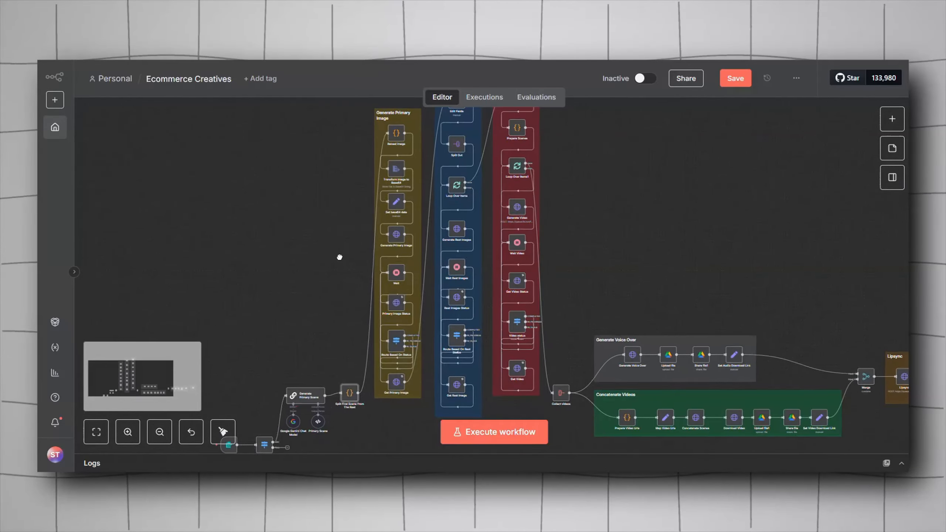
{"action": "scroll", "coordinate": [346, 403], "scroll_direction": "up", "scroll_amount": 1}
{"action": "scroll", "coordinate": [380, 254], "scroll_direction": "up", "scroll_amount": 3}
{"action": "scroll", "coordinate": [380, 254], "scroll_direction": "right", "scroll_amount": 3}
{"action": "mouse_move", "coordinate": [287, 426]}
{"action": "scroll", "coordinate": [329, 328], "scroll_direction": "up", "scroll_amount": 3}
{"action": "scroll", "coordinate": [330, 328], "scroll_direction": "right", "scroll_amount": 2}
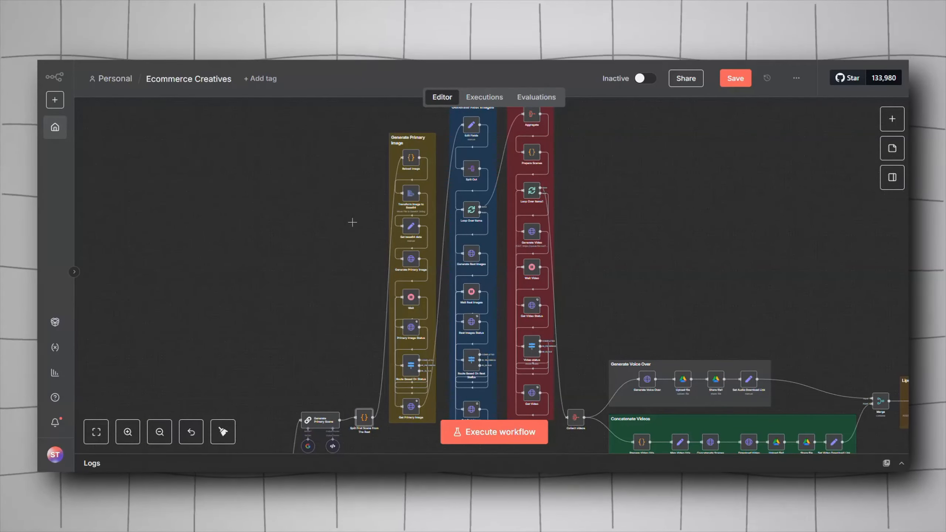
{"action": "mouse_move", "coordinate": [396, 219]}
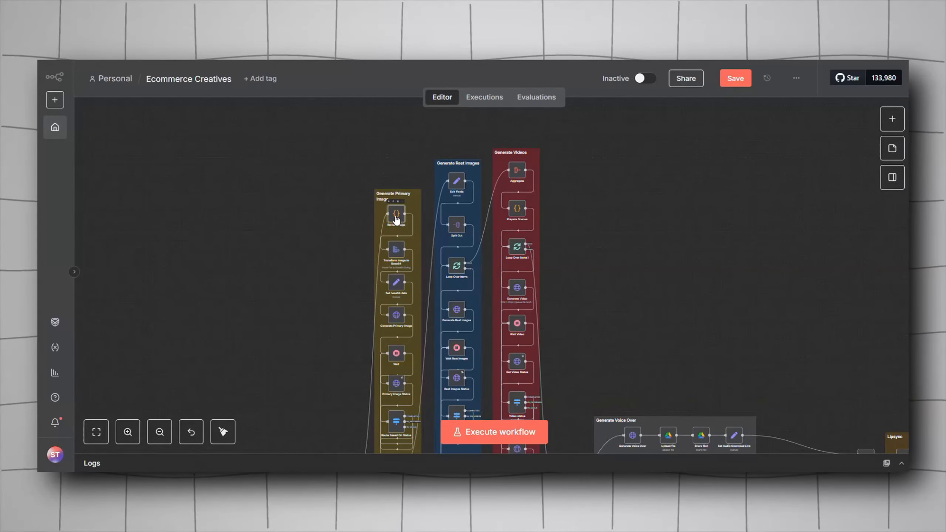
Step: Open the Reload image code node and review its return statement referencing Request Creative
{"action": "double_click", "coordinate": [396, 220]}
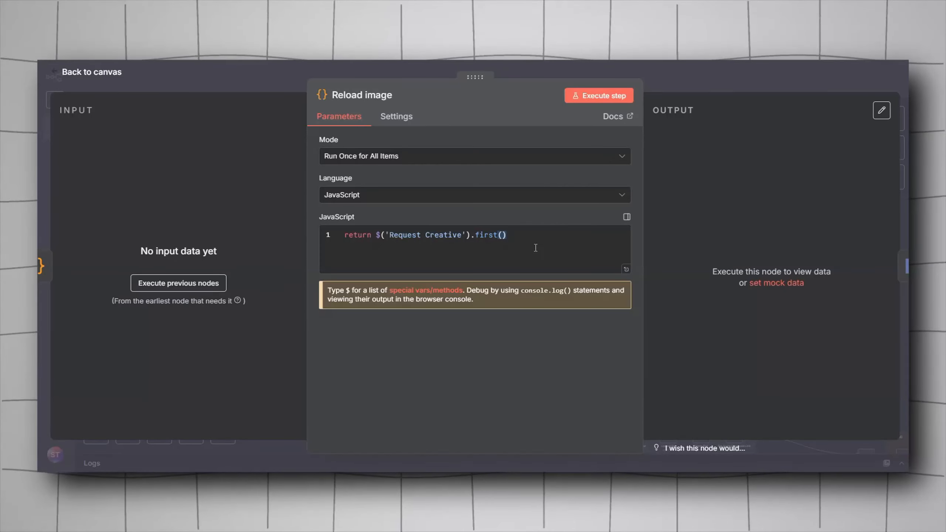
{"action": "left_click_drag", "start_coordinate": [369, 250], "coordinate": [331, 234]}
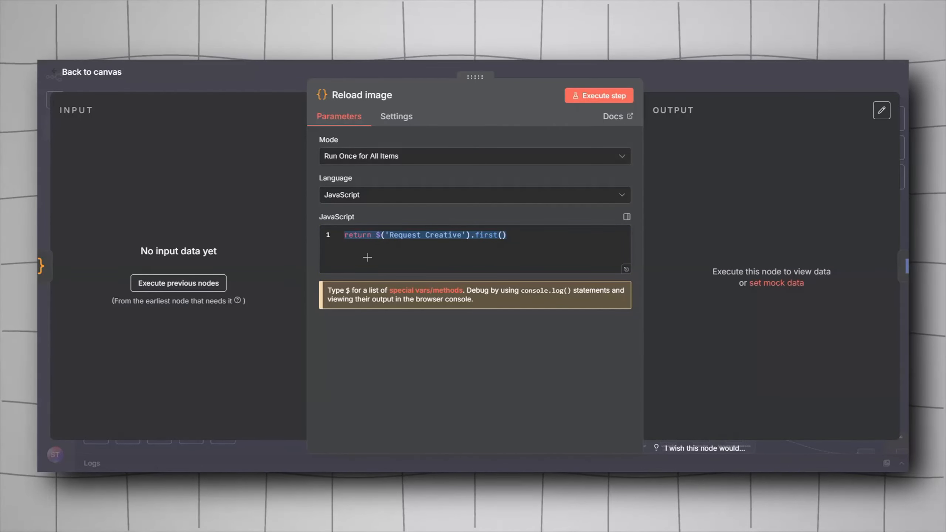
{"action": "key", "text": "Escape"}
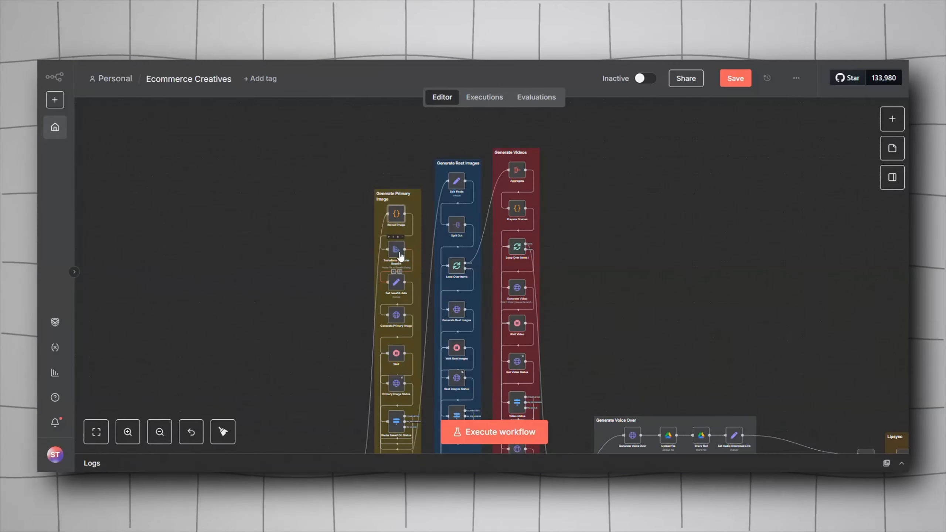
Step: Search the node list for move actions to find the Move File to Base64 String operation
{"action": "scroll", "coordinate": [340, 281], "scroll_direction": "up", "scroll_amount": 5}
{"action": "scroll", "coordinate": [419, 260], "scroll_direction": "left", "scroll_amount": 10}
{"action": "scroll", "coordinate": [418, 260], "scroll_direction": "down", "scroll_amount": 4}
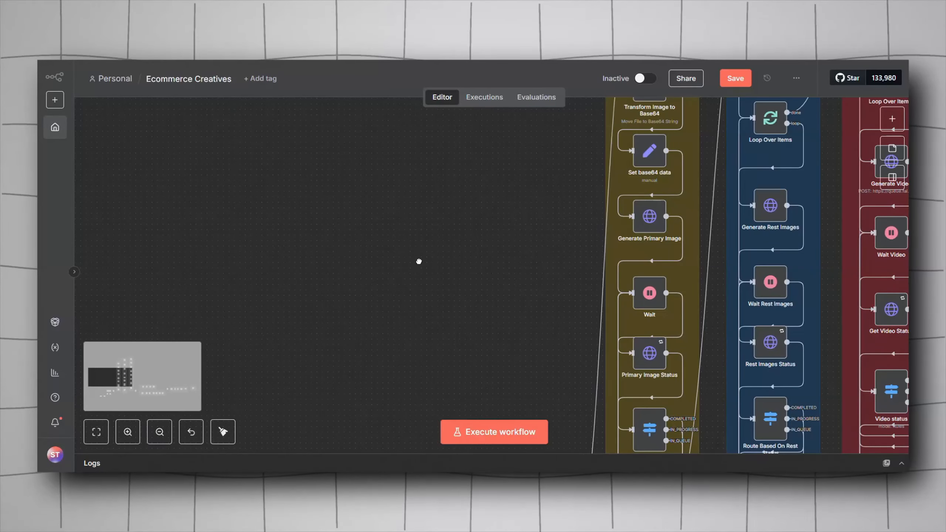
{"action": "key", "text": "1"}
{"action": "scroll", "coordinate": [359, 211], "scroll_direction": "up", "scroll_amount": 6}
{"action": "scroll", "coordinate": [361, 214], "scroll_direction": "right", "scroll_amount": 7}
{"action": "scroll", "coordinate": [361, 213], "scroll_direction": "up", "scroll_amount": 5}
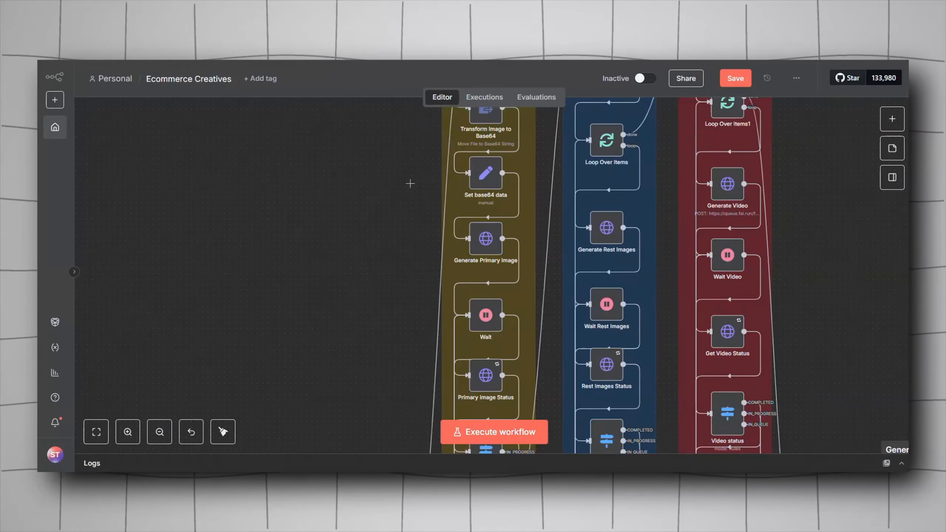
{"action": "scroll", "coordinate": [358, 267], "scroll_direction": "up", "scroll_amount": 3}
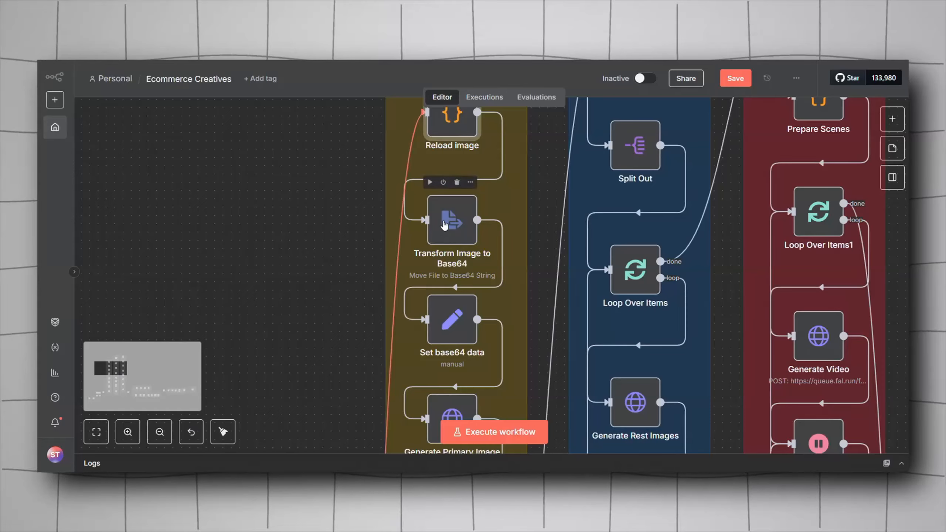
{"action": "right_click", "coordinate": [172, 225]}
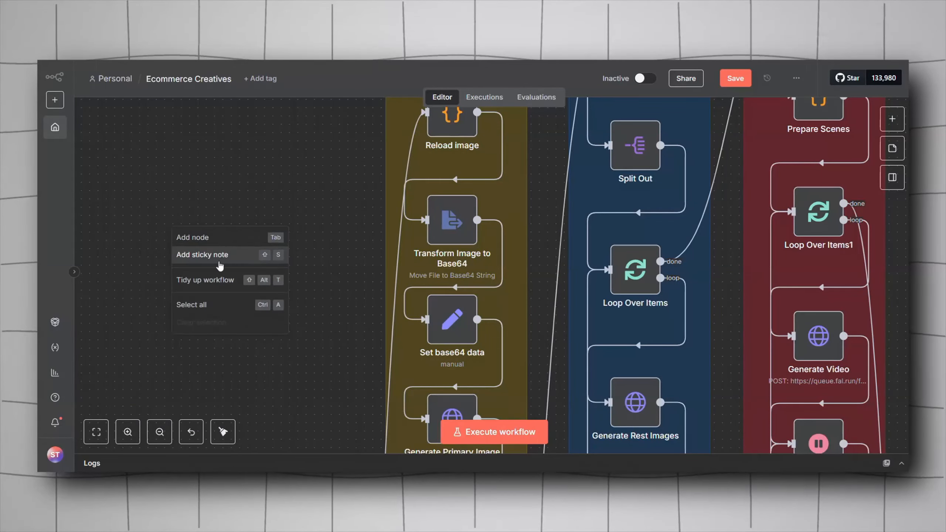
{"action": "left_click", "coordinate": [234, 241]}
{"action": "type", "text": "move"}
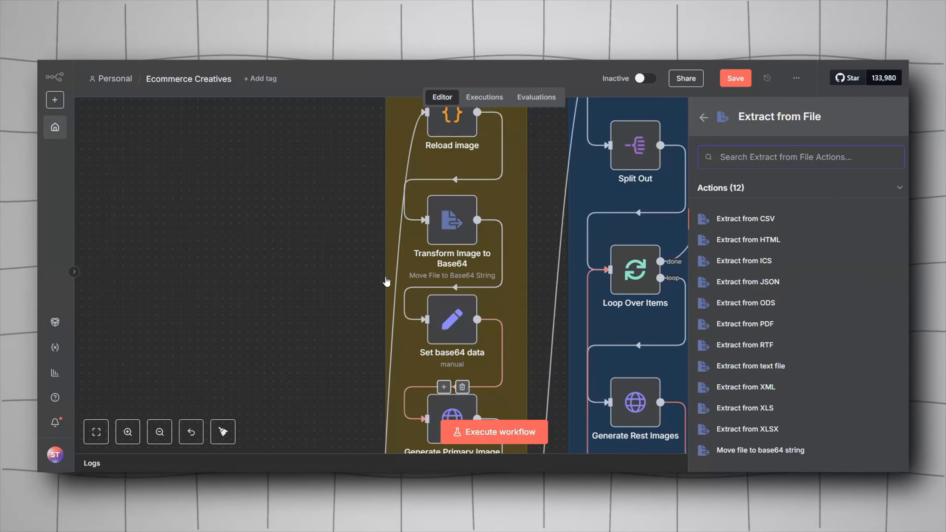
{"action": "key", "text": "Escape"}
Step: Inspect the Transform Image to Base64 node's Input Binary Field setting
{"action": "double_click", "coordinate": [445, 231]}
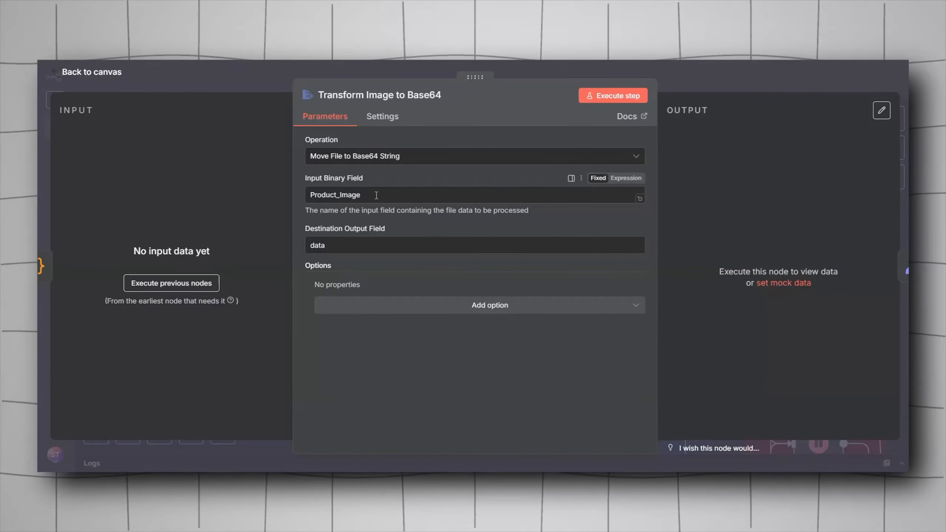
{"action": "left_click", "coordinate": [350, 195]}
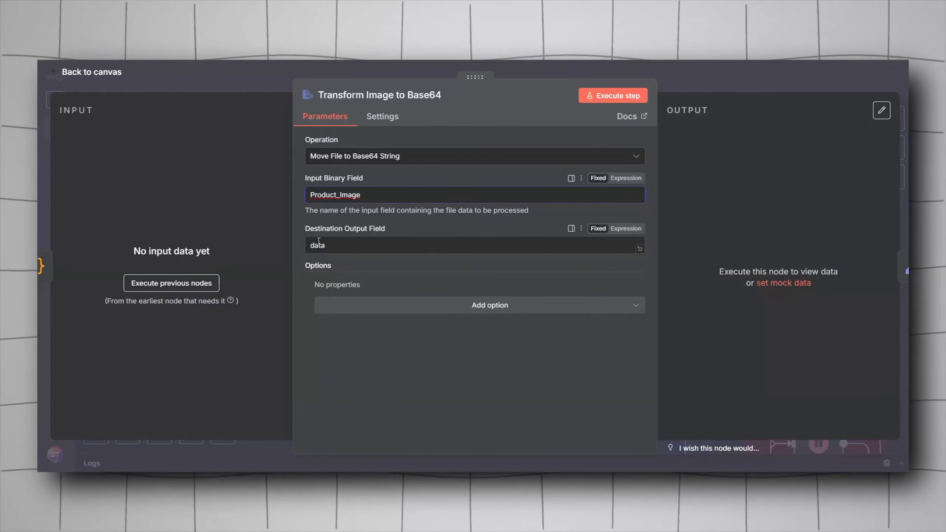
{"action": "left_click", "coordinate": [231, 83]}
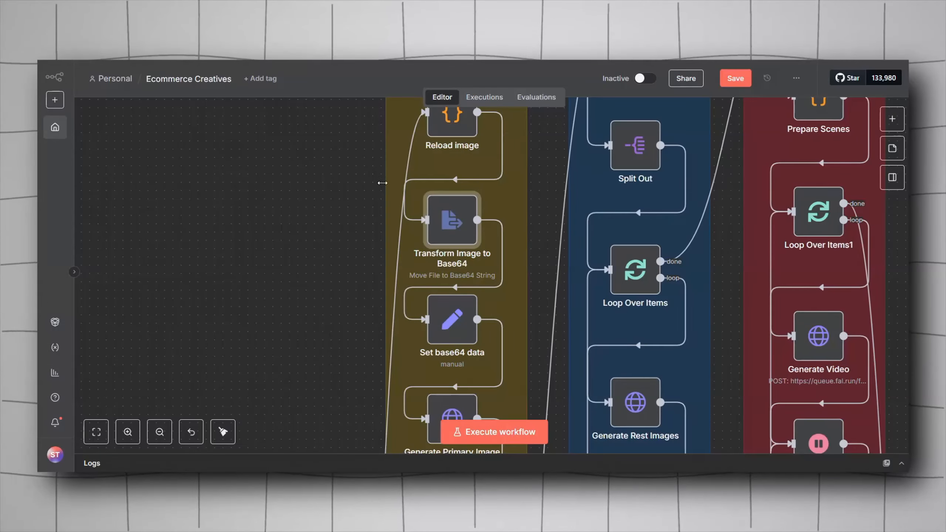
Step: Search the node list for the Edit Fields (Set) node
{"action": "scroll", "coordinate": [357, 211], "scroll_direction": "down", "scroll_amount": 3}
{"action": "left_click_drag", "start_coordinate": [358, 211], "coordinate": [470, 258]}
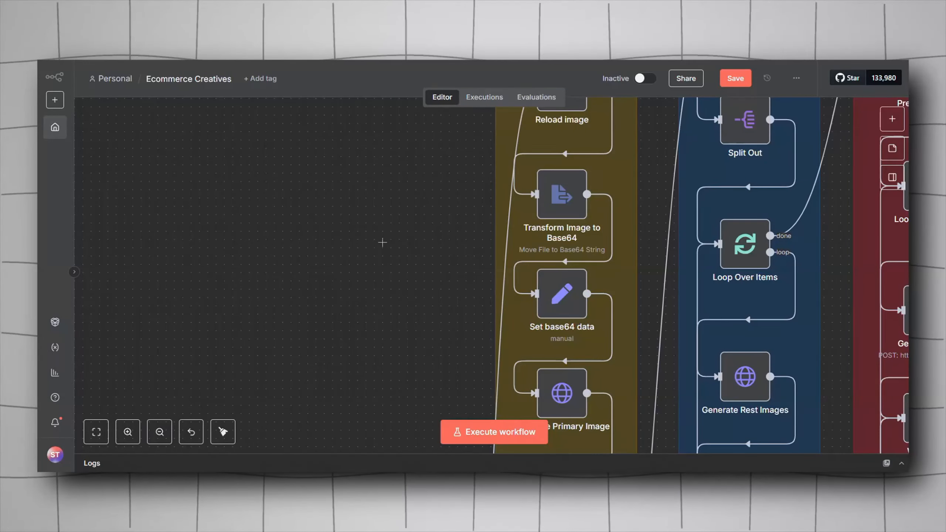
{"action": "right_click", "coordinate": [327, 262]}
{"action": "left_click", "coordinate": [349, 271]}
{"action": "type", "text": "ed"}
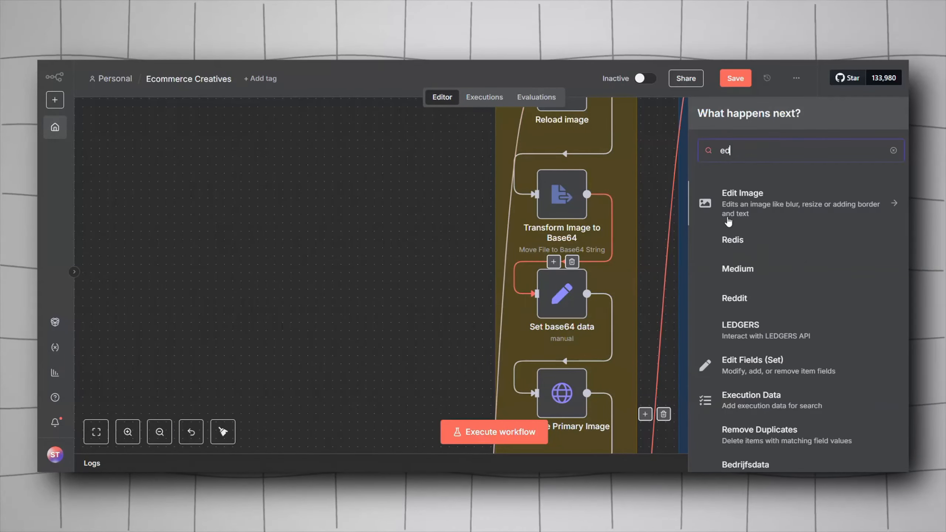
{"action": "type", "text": "it fi"}
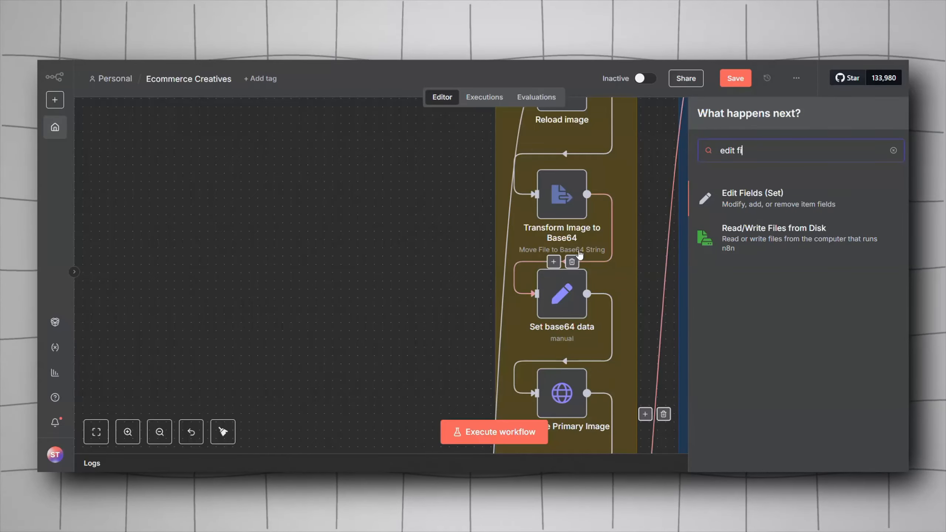
{"action": "left_click", "coordinate": [416, 222]}
Step: Reopen the Set base64 data and Transform Image to Base64 nodes to compare their output fields
{"action": "double_click", "coordinate": [551, 303]}
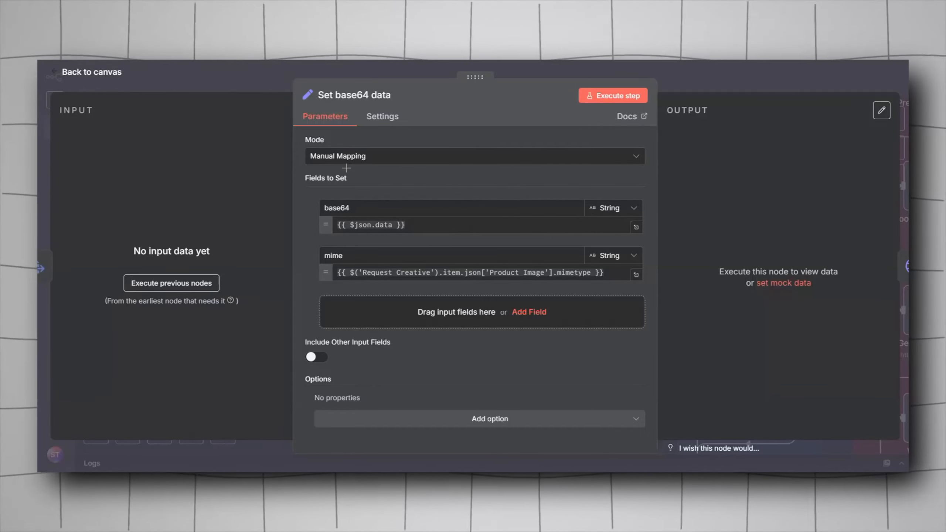
{"action": "left_click", "coordinate": [268, 85]}
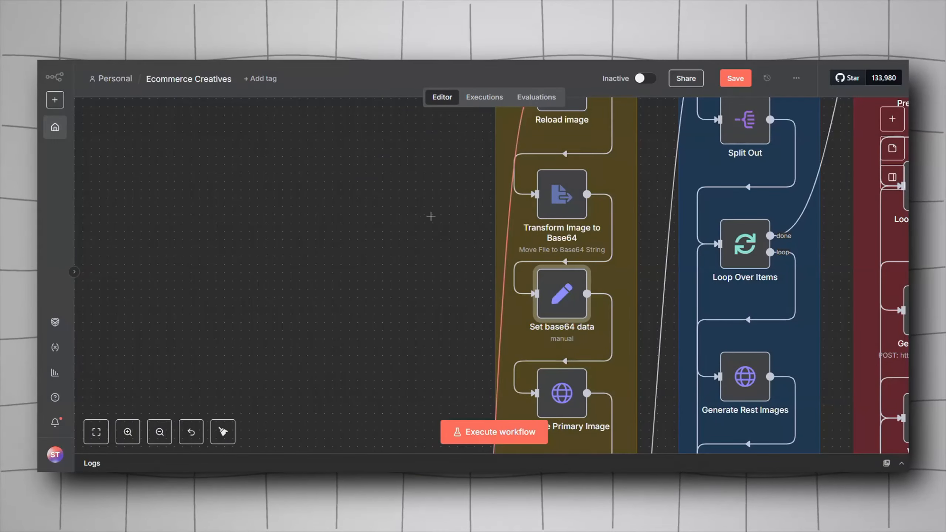
{"action": "left_click_drag", "start_coordinate": [563, 179], "coordinate": [499, 226]}
{"action": "double_click", "coordinate": [499, 227]}
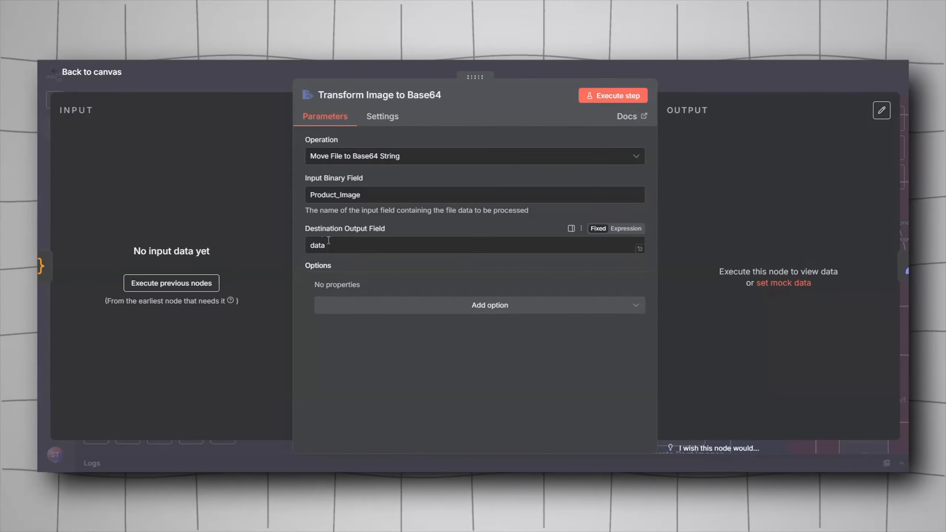
{"action": "left_click", "coordinate": [271, 89]}
Step: Examine the Set base64 data node's base64 and mime field expressions
{"action": "double_click", "coordinate": [498, 339]}
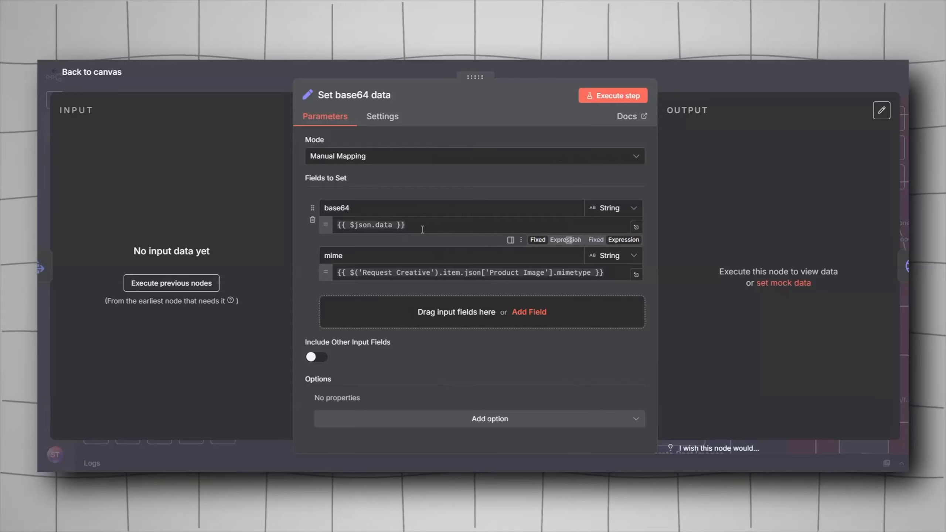
{"action": "left_click", "coordinate": [329, 224]}
{"action": "left_click", "coordinate": [424, 228]}
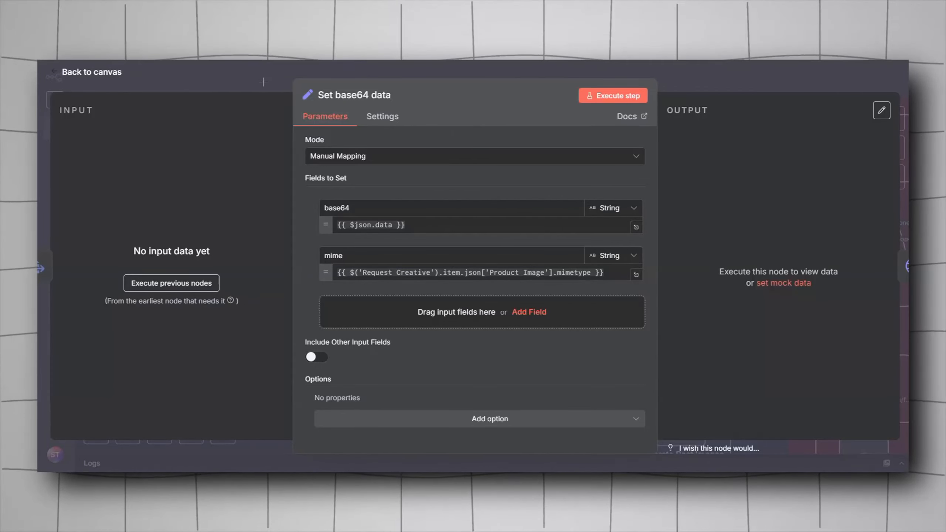
{"action": "left_click", "coordinate": [287, 86]}
{"action": "left_click", "coordinate": [500, 238]}
{"action": "scroll", "coordinate": [500, 236], "scroll_direction": "down", "scroll_amount": 2}
{"action": "double_click", "coordinate": [501, 284]}
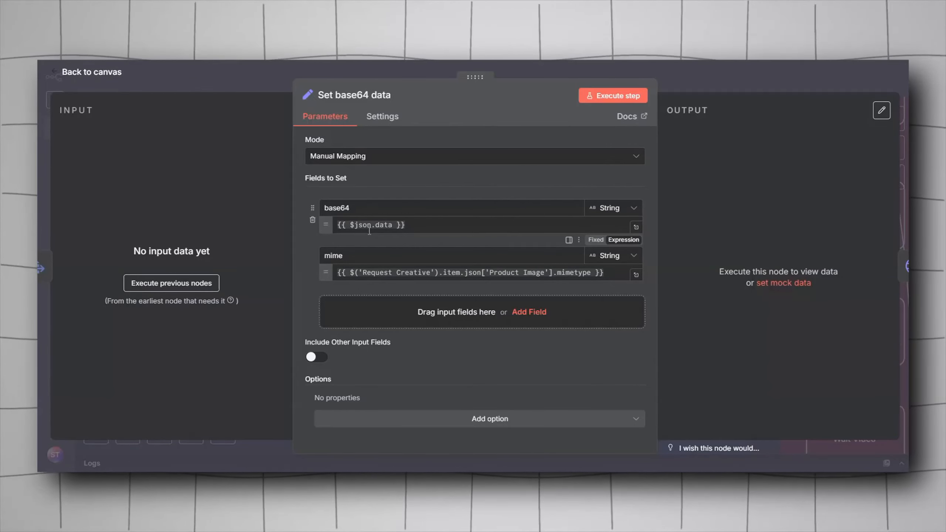
{"action": "key", "text": "Escape"}
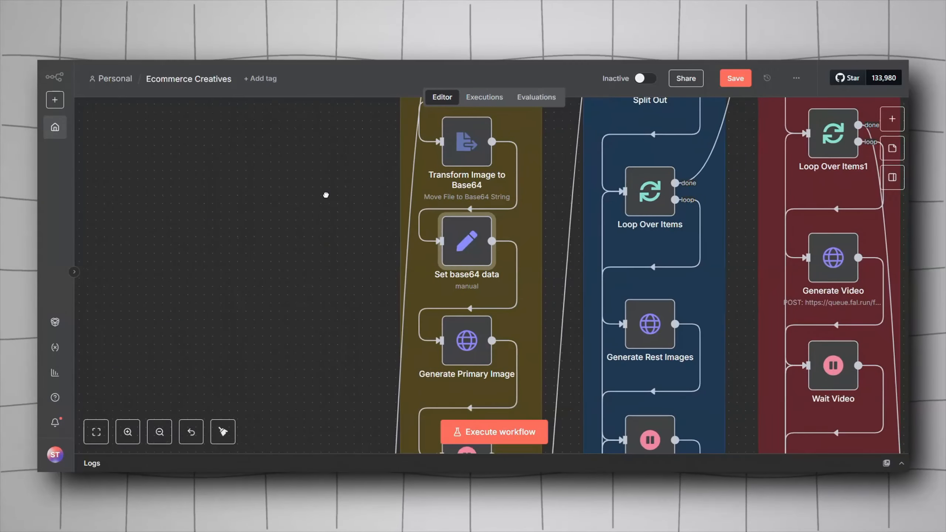
Step: Pan across the workflow canvas around the primary image group and scene generation nodes
{"action": "scroll", "coordinate": [368, 259], "scroll_direction": "down", "scroll_amount": 5}
{"action": "scroll", "coordinate": [354, 260], "scroll_direction": "down", "scroll_amount": 3}
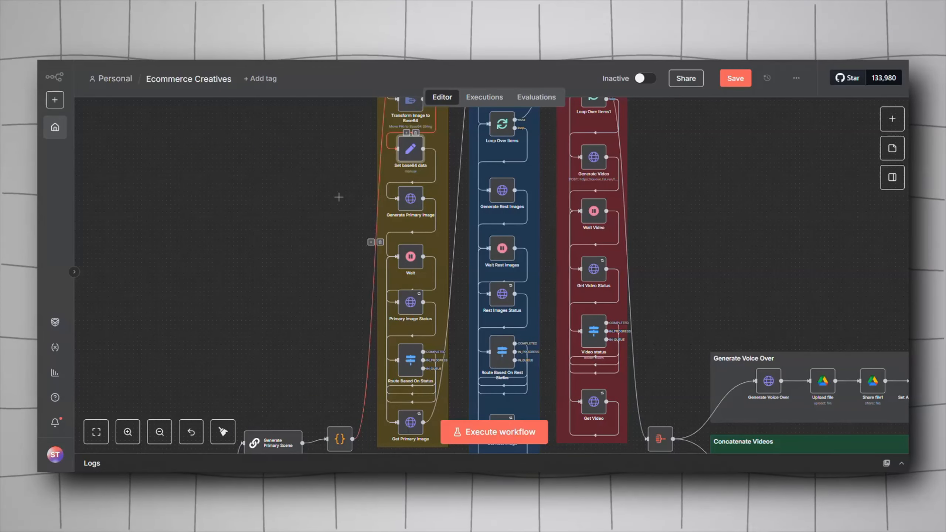
{"action": "scroll", "coordinate": [615, 163], "scroll_direction": "right", "scroll_amount": 5}
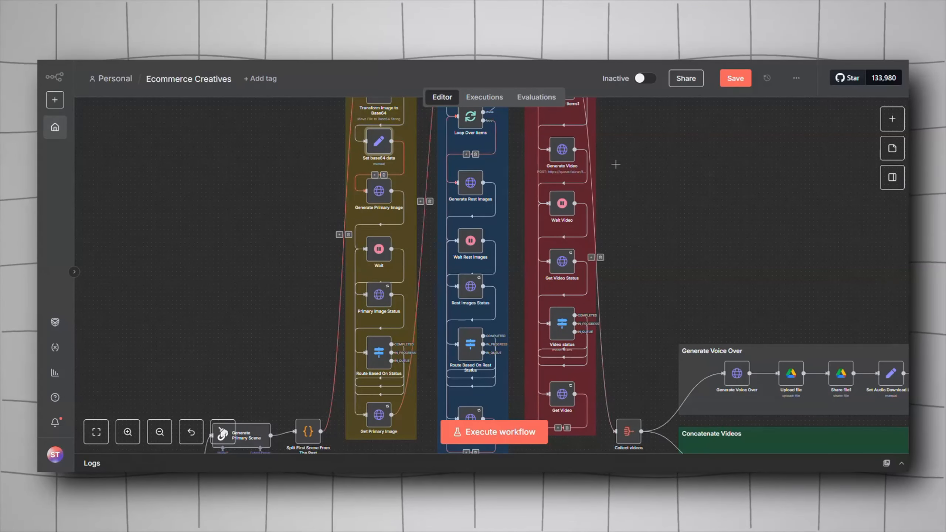
{"action": "scroll", "coordinate": [567, 201], "scroll_direction": "left", "scroll_amount": 5}
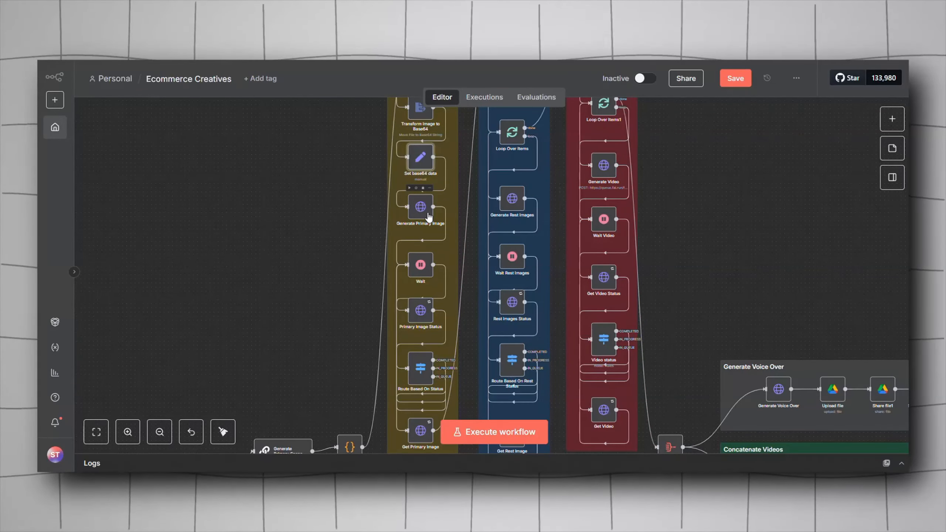
{"action": "scroll", "coordinate": [291, 192], "scroll_direction": "down", "scroll_amount": 5}
{"action": "scroll", "coordinate": [292, 193], "scroll_direction": "right", "scroll_amount": 2}
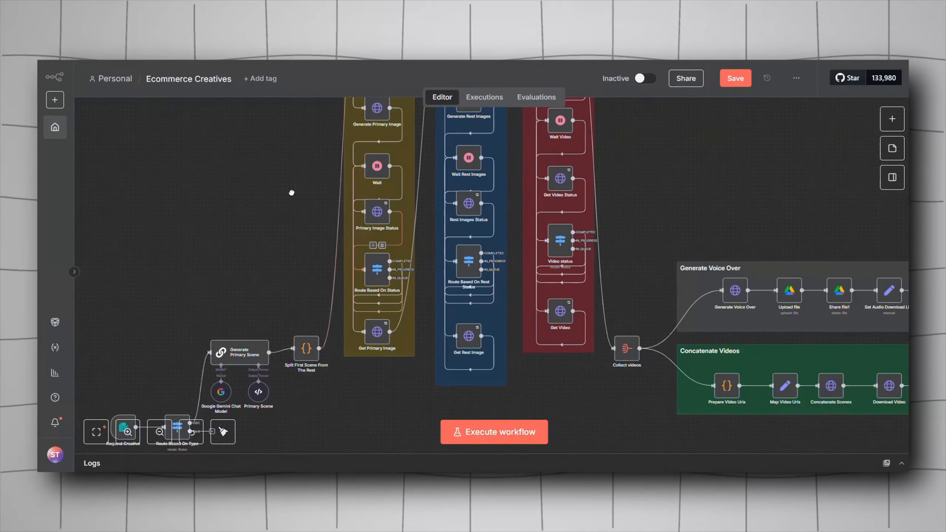
{"action": "scroll", "coordinate": [292, 193], "scroll_direction": "up", "scroll_amount": 2}
{"action": "scroll", "coordinate": [292, 193], "scroll_direction": "left", "scroll_amount": 1}
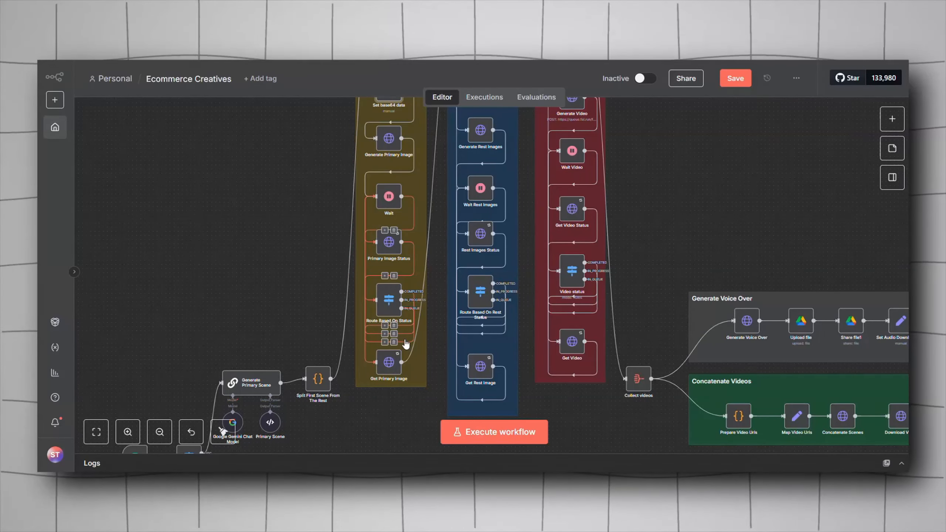
{"action": "scroll", "coordinate": [244, 209], "scroll_direction": "right", "scroll_amount": 4}
{"action": "scroll", "coordinate": [243, 209], "scroll_direction": "down", "scroll_amount": 1}
{"action": "left_click_drag", "start_coordinate": [244, 209], "coordinate": [280, 230]}
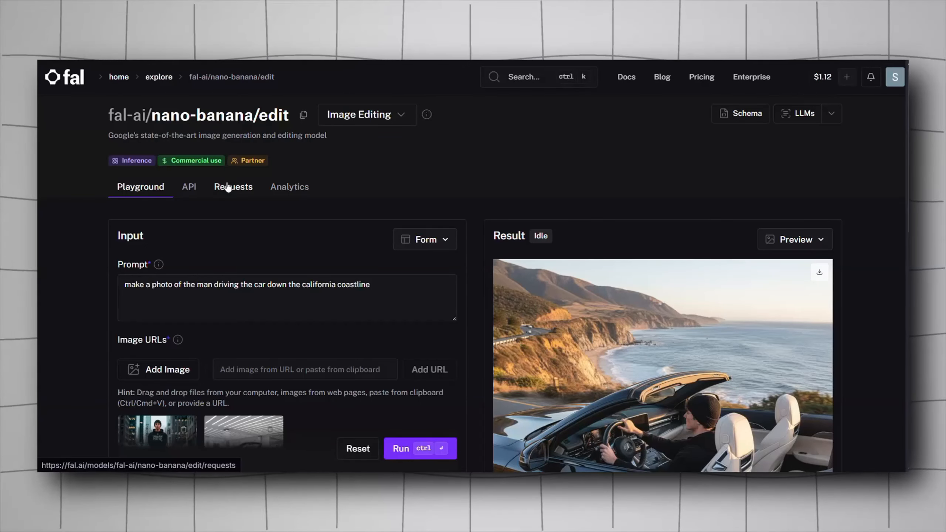
Step: Review the fal nano-banana/edit API documentation in HTTP (cURL) form, focusing on the submit request example
{"action": "left_click", "coordinate": [190, 186]}
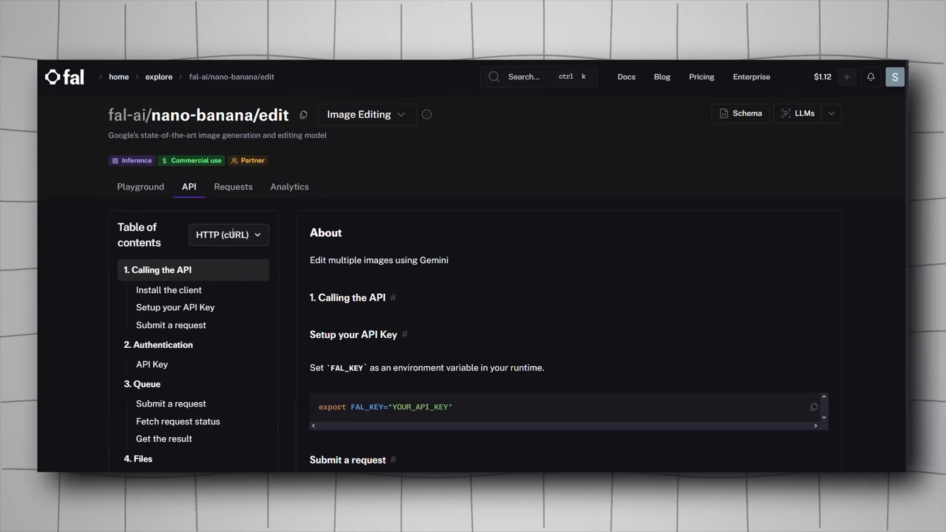
{"action": "left_click", "coordinate": [230, 234]}
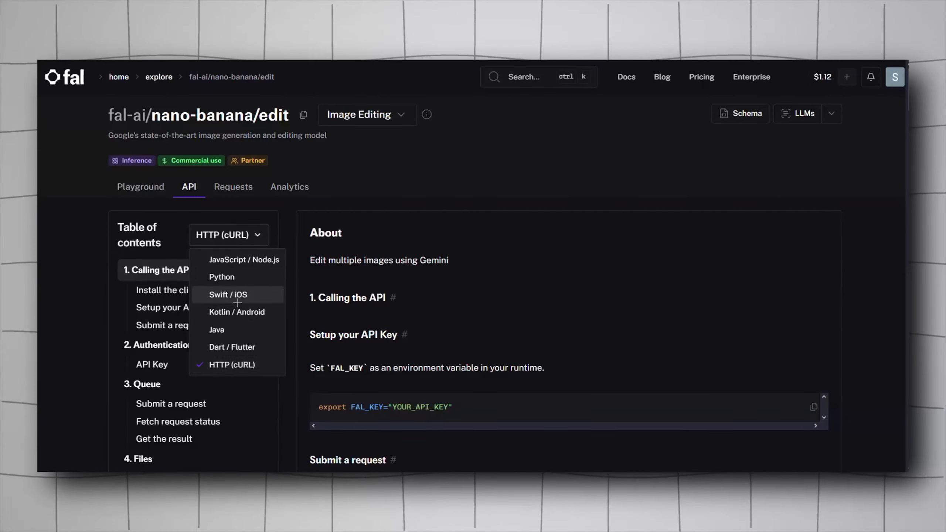
{"action": "left_click", "coordinate": [242, 365]}
{"action": "scroll", "coordinate": [732, 317], "scroll_direction": "down", "scroll_amount": 10}
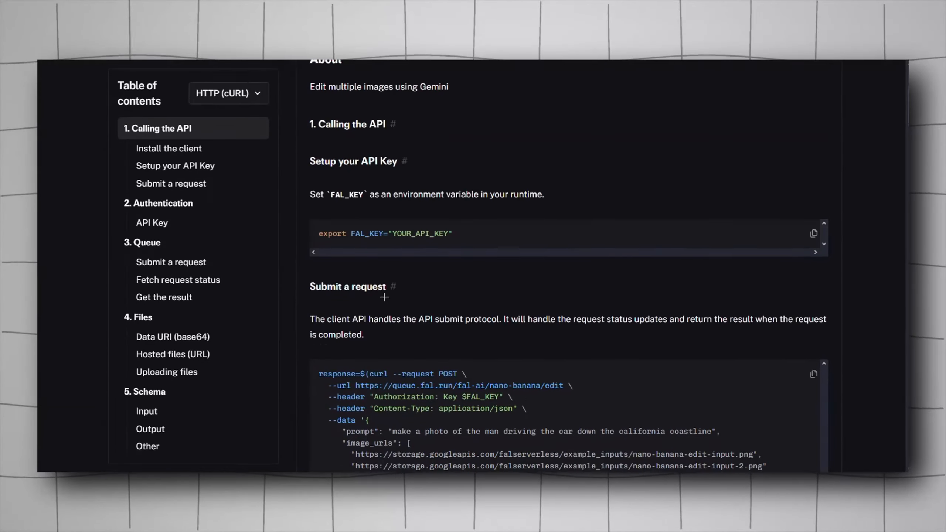
{"action": "left_click_drag", "start_coordinate": [777, 321], "coordinate": [413, 266]}
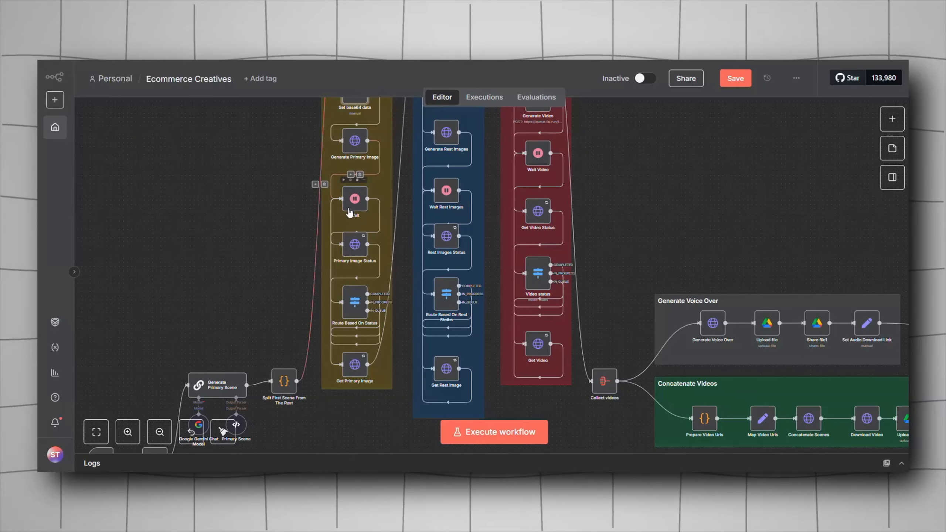
Step: Open the Generate Primary Image node and examine the parts of its fal-ai/nano-banana/edit request URL
{"action": "scroll", "coordinate": [275, 192], "scroll_direction": "up", "scroll_amount": 5}
{"action": "scroll", "coordinate": [348, 250], "scroll_direction": "up", "scroll_amount": 3}
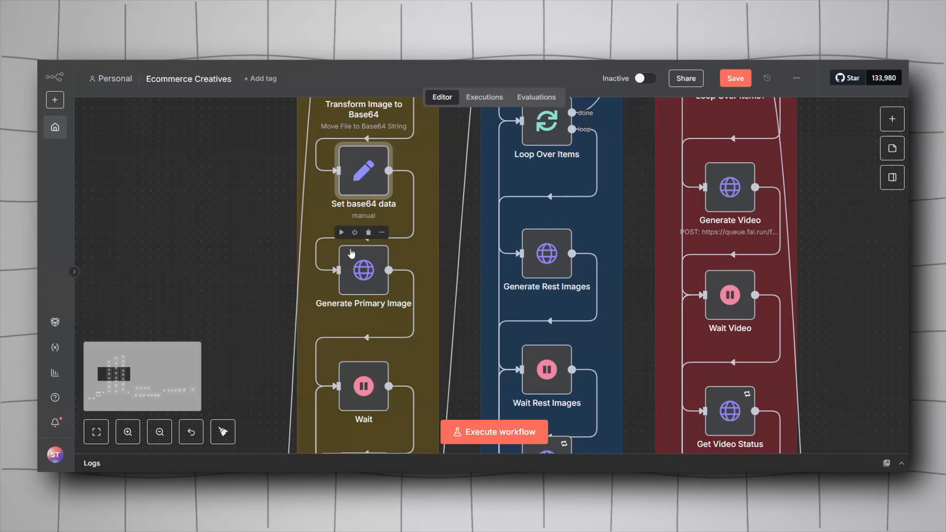
{"action": "double_click", "coordinate": [364, 274]}
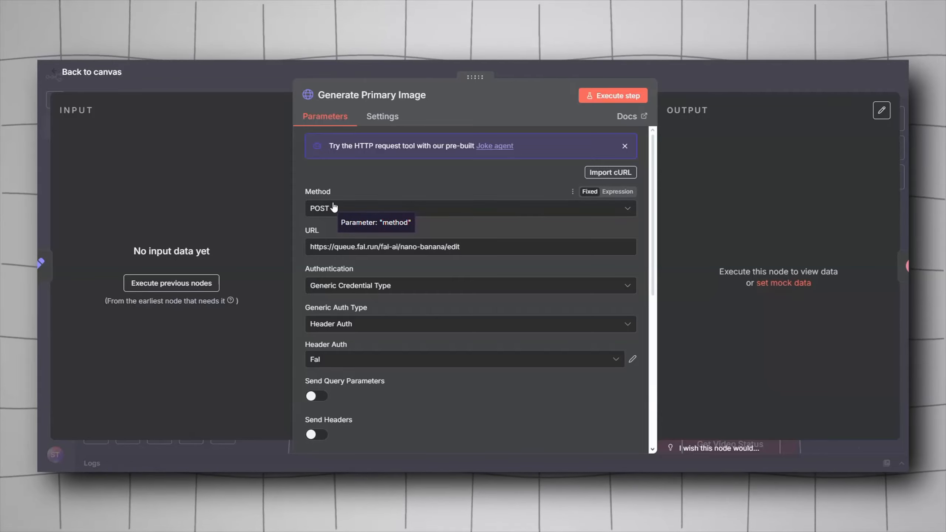
{"action": "left_click_drag", "start_coordinate": [310, 247], "coordinate": [400, 243]}
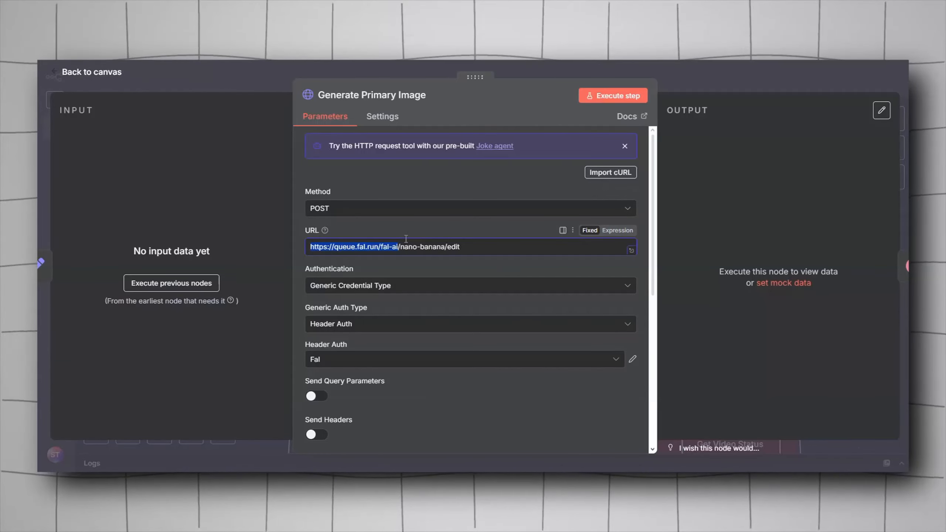
{"action": "left_click_drag", "start_coordinate": [473, 246], "coordinate": [397, 245]}
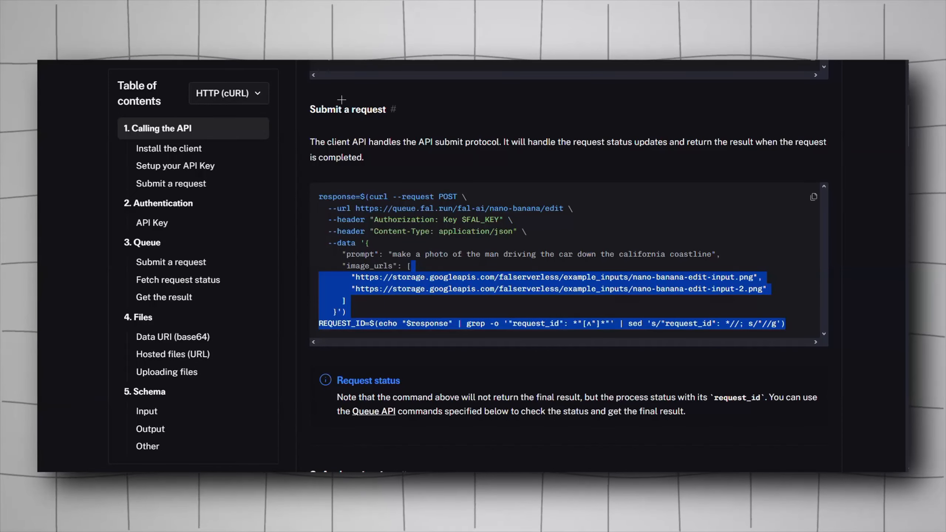
Step: Check the nano-banana/edit model path on the fal docs and review the node's Generic Credential Type and Header Auth authentication settings
{"action": "scroll", "coordinate": [159, 117], "scroll_direction": "up", "scroll_amount": 10}
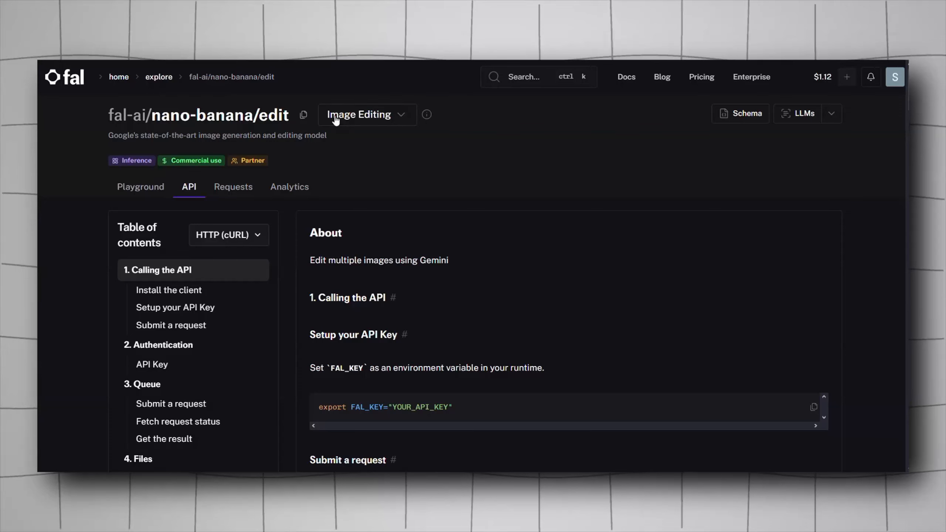
{"action": "left_click_drag", "start_coordinate": [153, 117], "coordinate": [287, 116]}
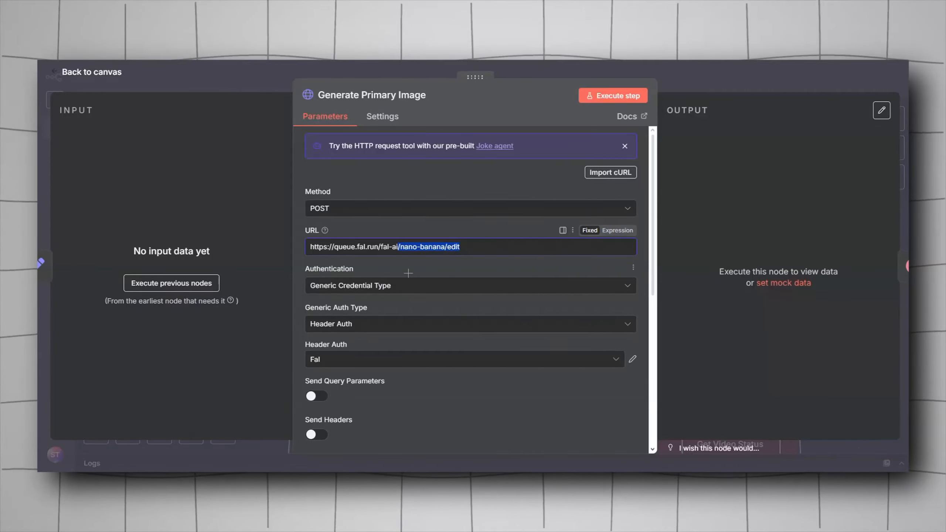
{"action": "left_click", "coordinate": [380, 287]}
{"action": "left_click", "coordinate": [427, 388]}
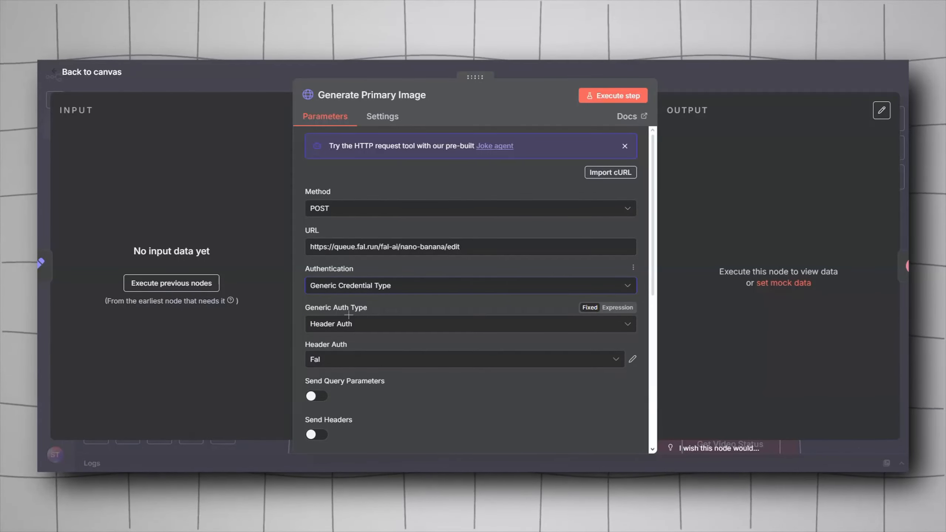
{"action": "left_click", "coordinate": [348, 321]}
{"action": "left_click", "coordinate": [360, 333]}
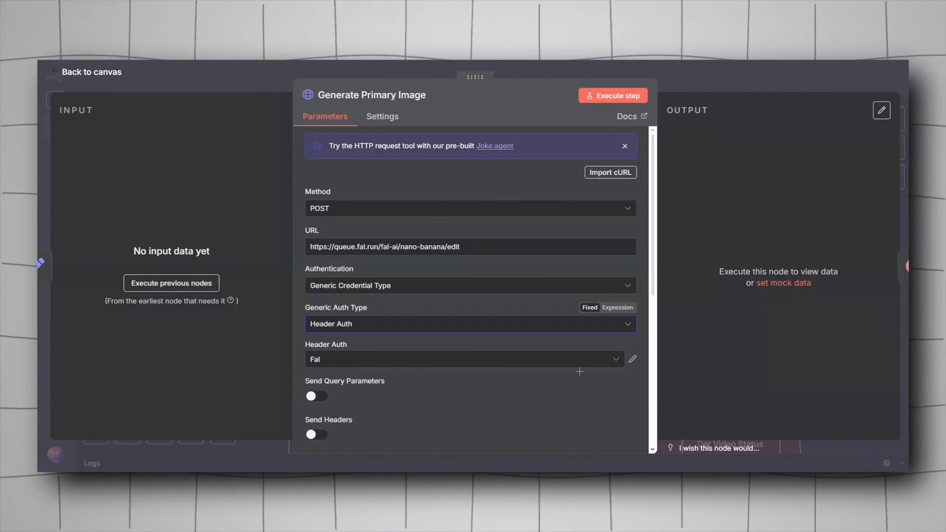
Step: Start a new Header Auth credential with the header name Authorization and an expression value beginning with Key
{"action": "left_click", "coordinate": [482, 359]}
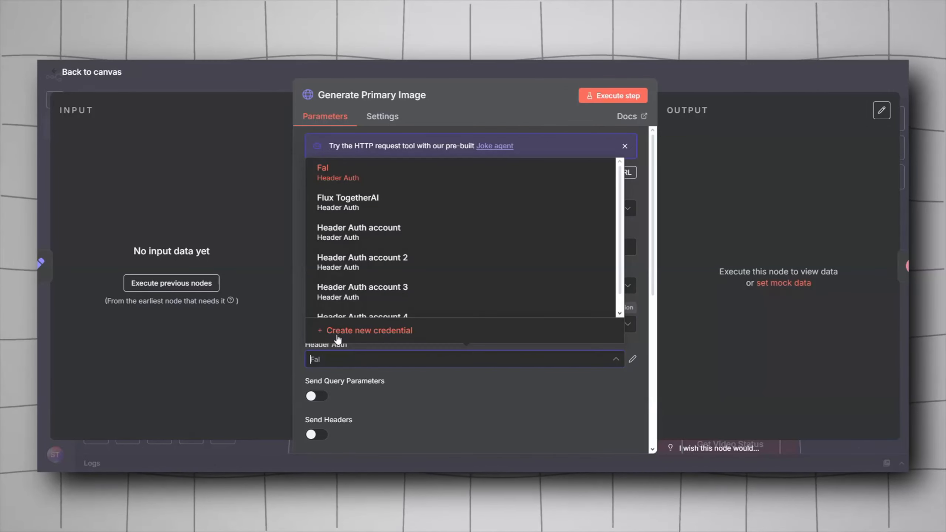
{"action": "left_click", "coordinate": [337, 334]}
{"action": "type", "text": "Authorization"}
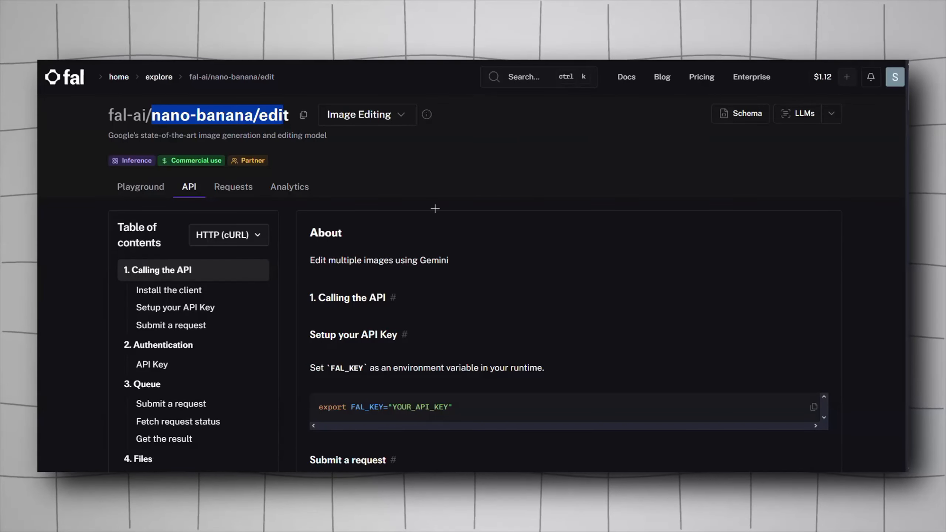
{"action": "scroll", "coordinate": [435, 209], "scroll_direction": "down", "scroll_amount": 10}
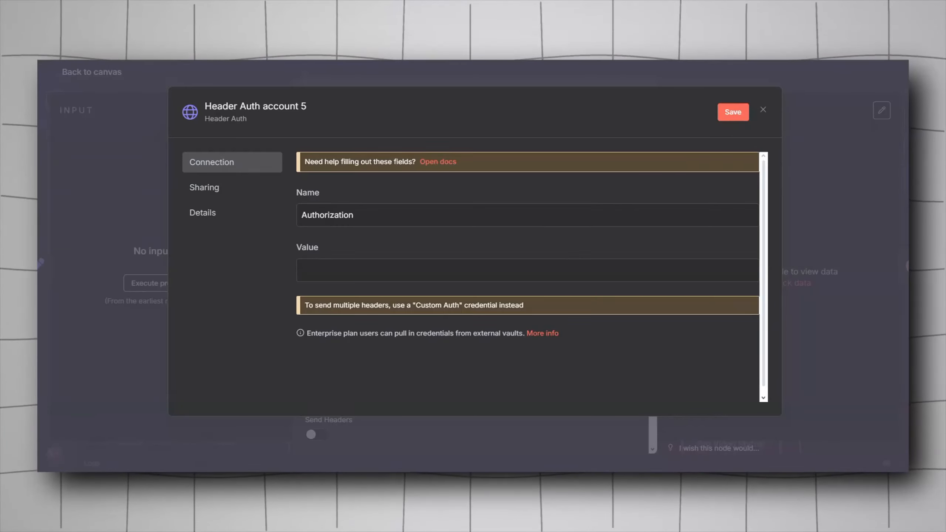
{"action": "left_click", "coordinate": [328, 280]}
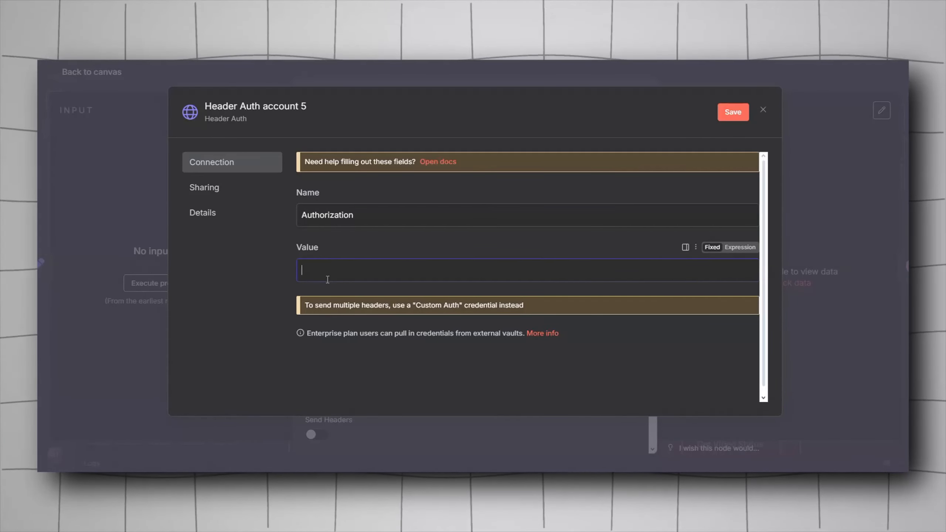
{"action": "left_click", "coordinate": [740, 247]}
{"action": "type", "text": "Key"}
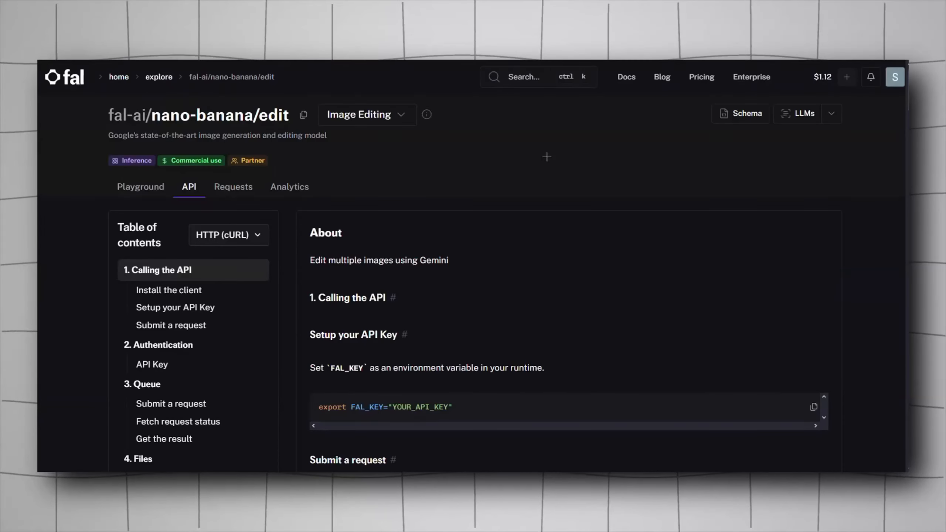
Step: Open the fal account menu and go to the API Keys page
{"action": "left_click", "coordinate": [896, 77]}
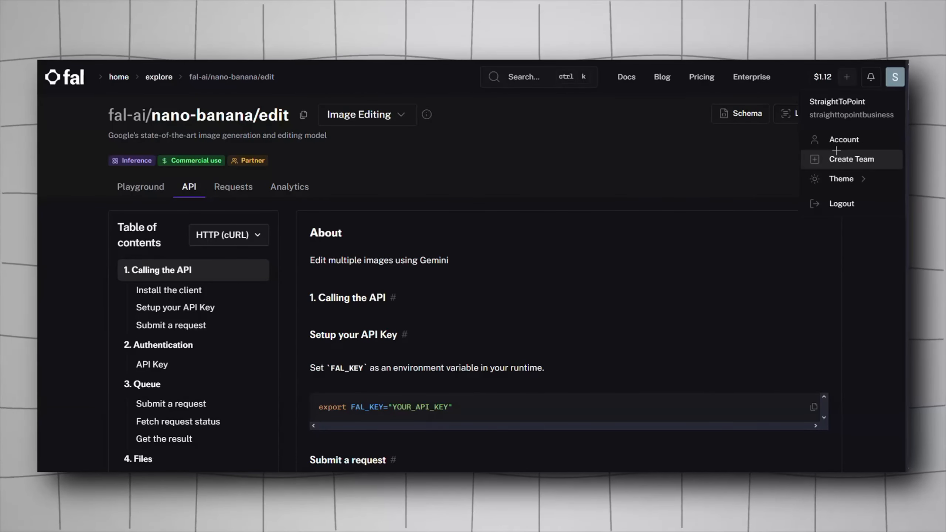
{"action": "left_click", "coordinate": [805, 85]}
{"action": "left_click", "coordinate": [895, 77]}
{"action": "left_click", "coordinate": [820, 140]}
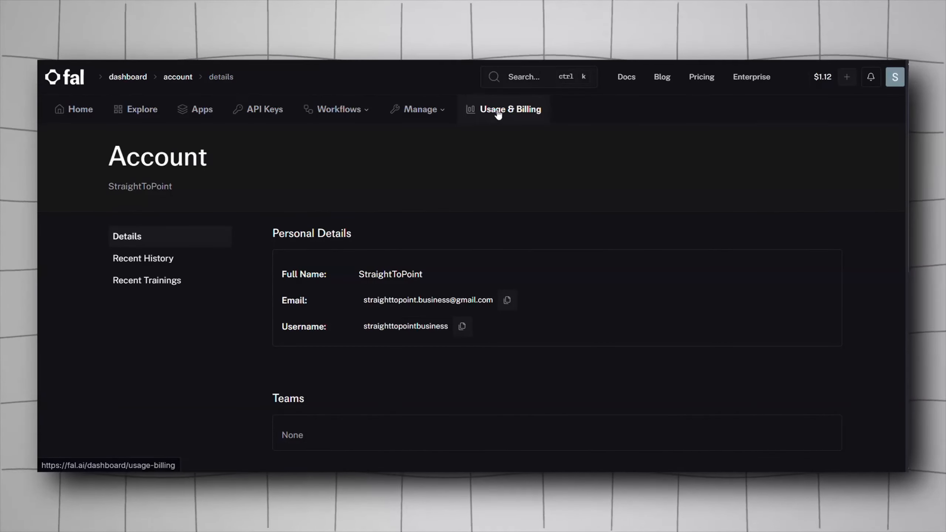
{"action": "left_click", "coordinate": [263, 109]}
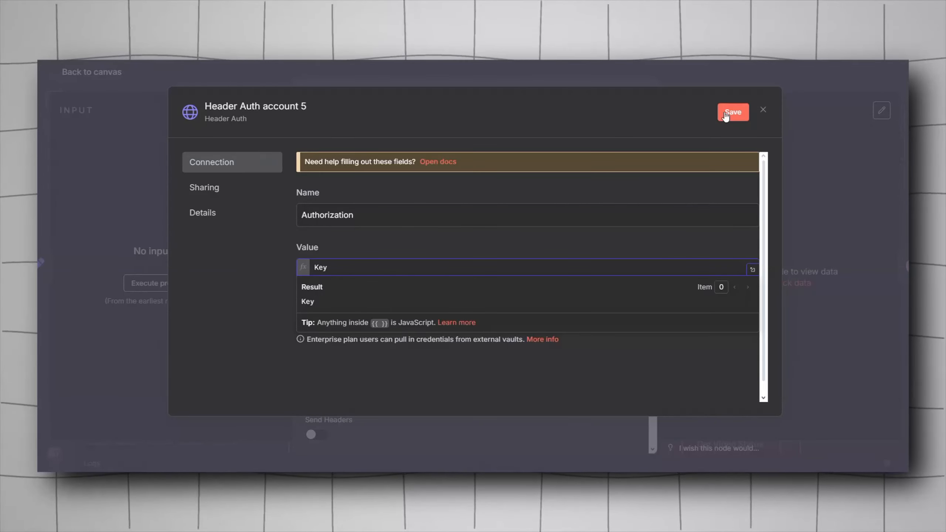
Step: Close the credential dialog without saving and review the node's JSON body content type and Using JSON body option
{"action": "left_click", "coordinate": [764, 109]}
{"action": "left_click", "coordinate": [522, 297]}
{"action": "scroll", "coordinate": [391, 281], "scroll_direction": "down", "scroll_amount": 5}
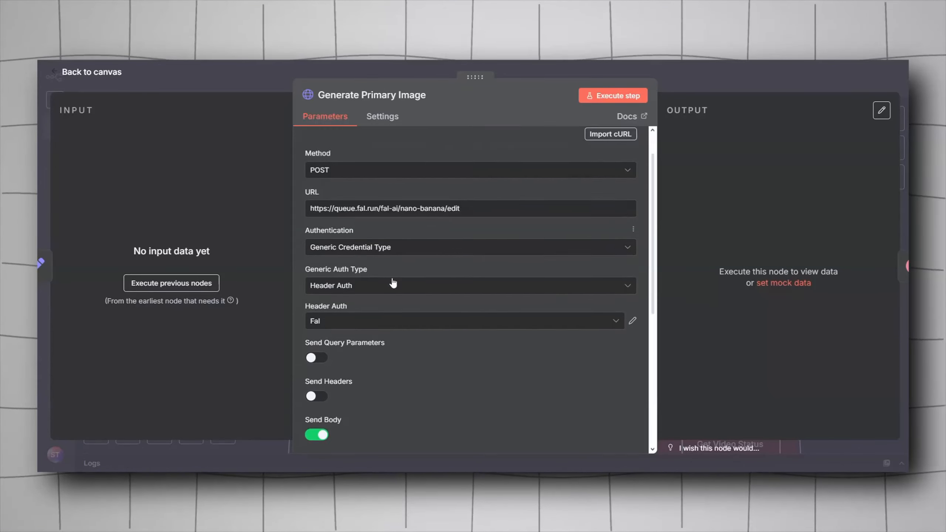
{"action": "scroll", "coordinate": [391, 278], "scroll_direction": "down", "scroll_amount": 3}
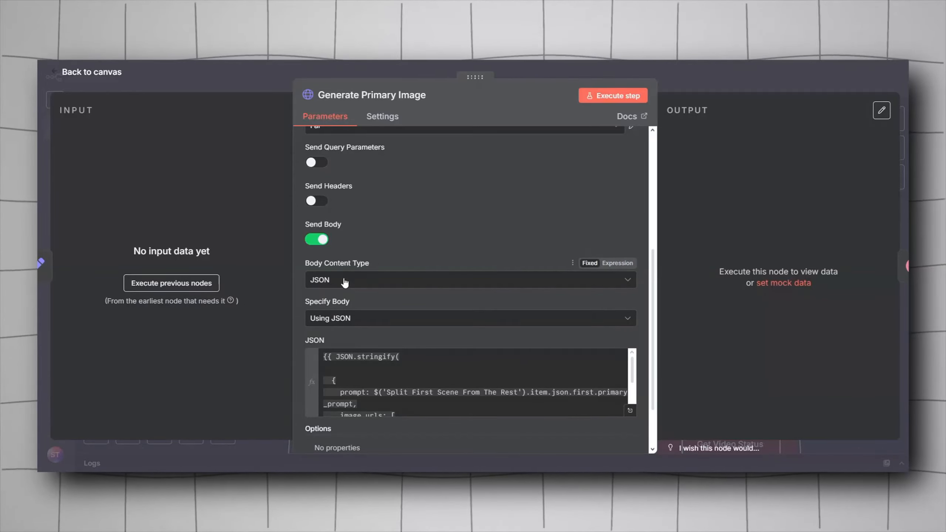
{"action": "left_click", "coordinate": [353, 321]}
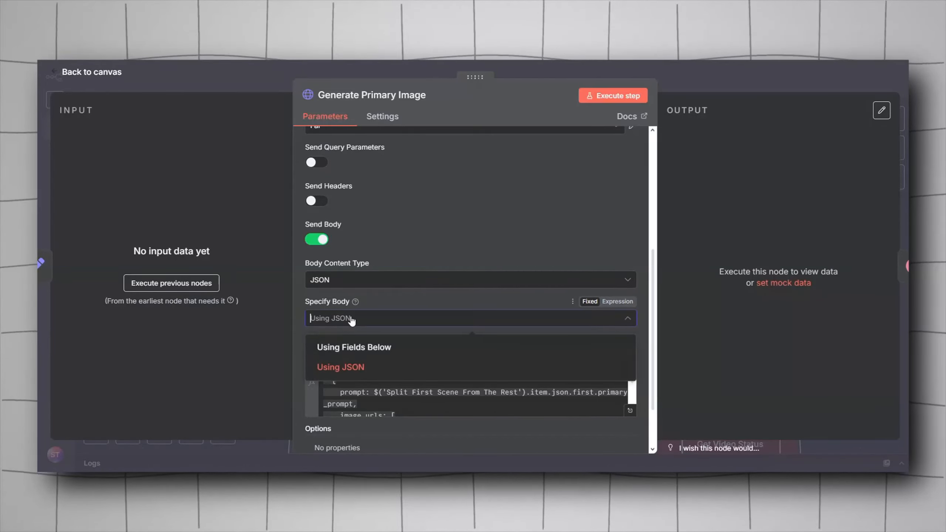
{"action": "left_click", "coordinate": [352, 366]}
Step: Open the node's JSON body in the expanded expression editor and select its contents
{"action": "scroll", "coordinate": [381, 338], "scroll_direction": "down", "scroll_amount": 2}
{"action": "left_click", "coordinate": [630, 352]}
{"action": "key", "text": "ctrl+a"}
{"action": "left_click", "coordinate": [380, 220]}
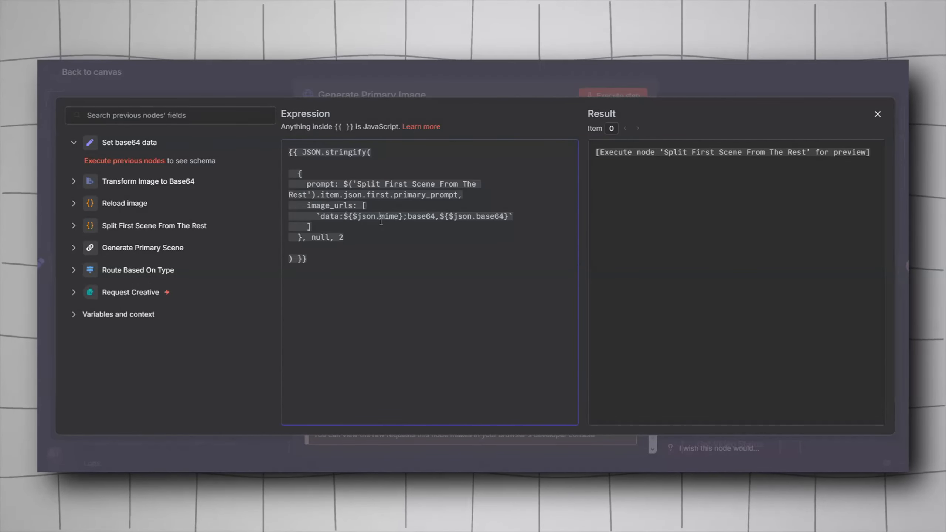
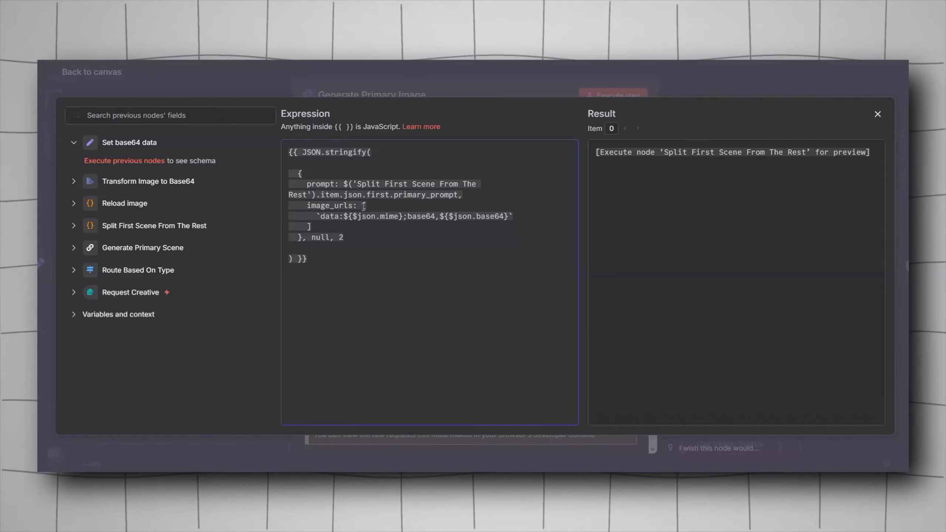
Step: Close the expression editor and inspect the Set base64 data node's base64 and mime fields
{"action": "mouse_move", "coordinate": [362, 216]}
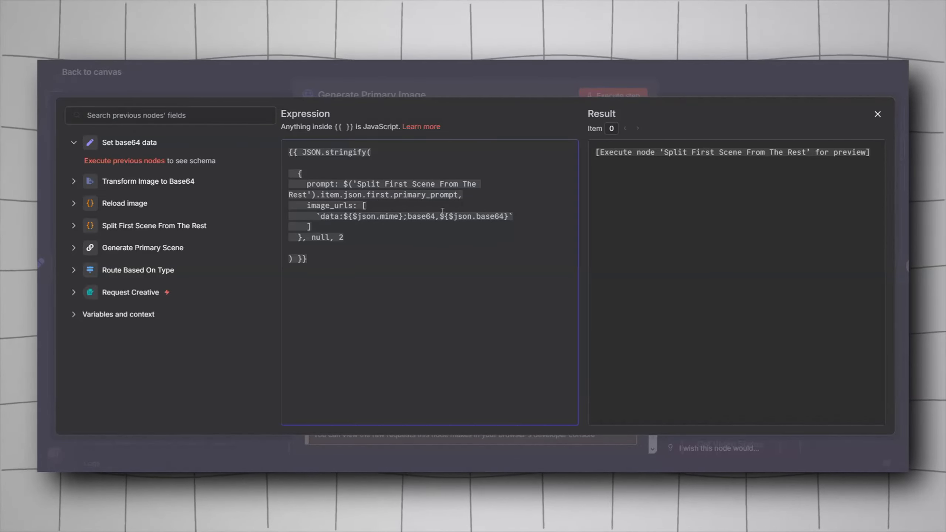
{"action": "key", "text": "Escape"}
{"action": "key", "text": "Escape"}
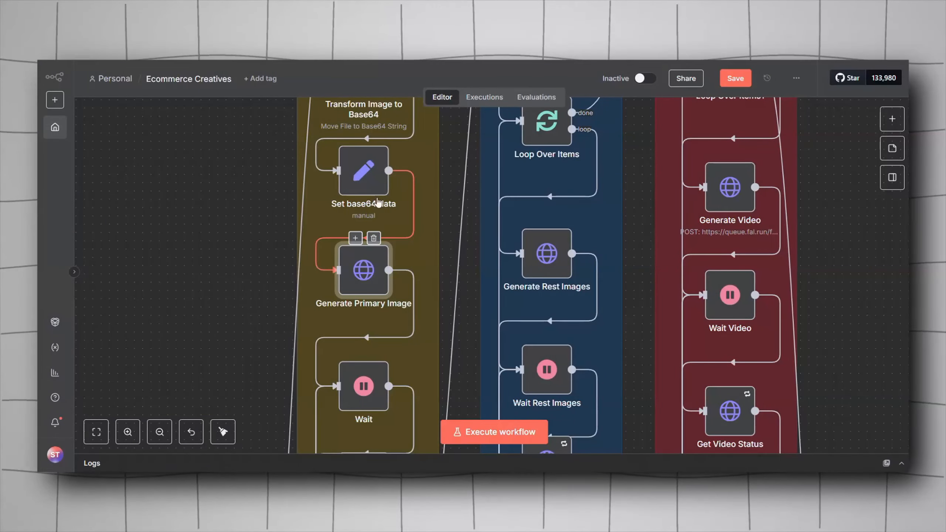
{"action": "double_click", "coordinate": [369, 179]}
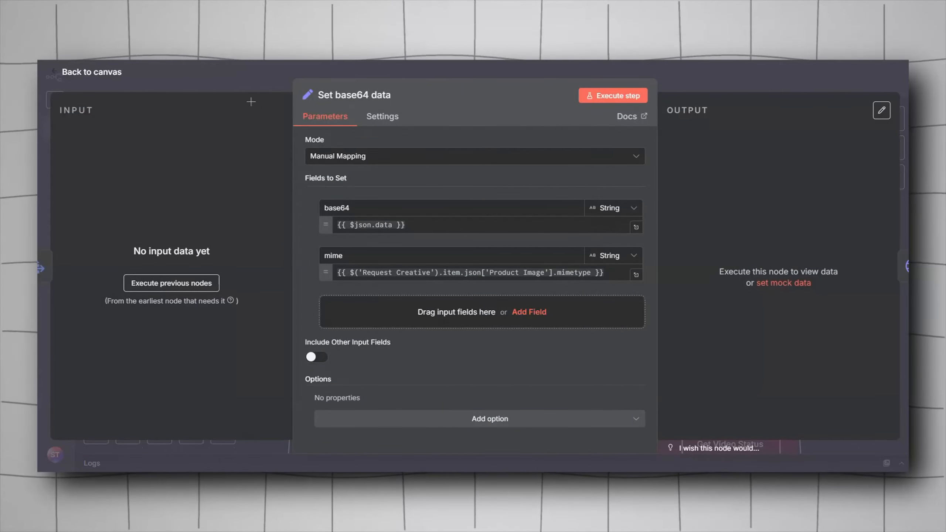
{"action": "left_click", "coordinate": [244, 83]}
Step: Reopen the Generate Primary Image node's JSON body expression and return to the canvas
{"action": "double_click", "coordinate": [373, 279]}
{"action": "left_click", "coordinate": [631, 340]}
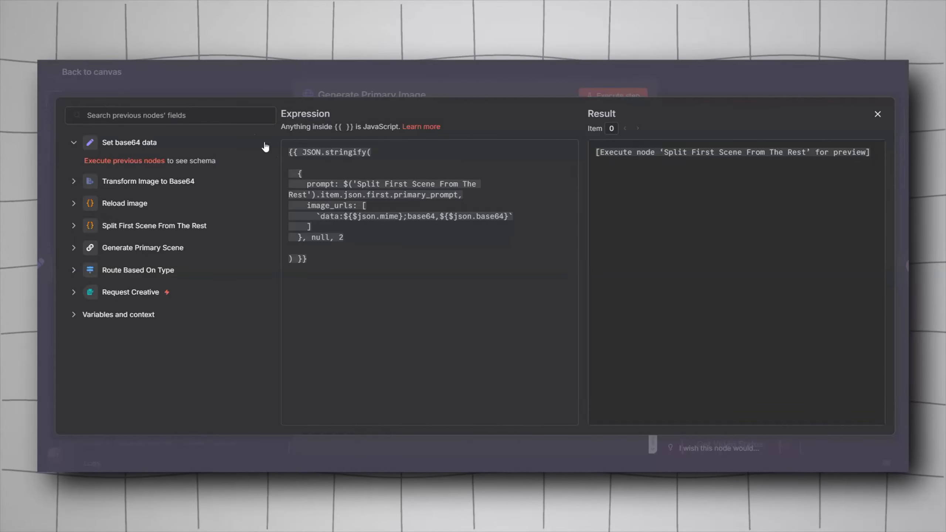
{"action": "left_click", "coordinate": [220, 88]}
{"action": "left_click", "coordinate": [220, 86]}
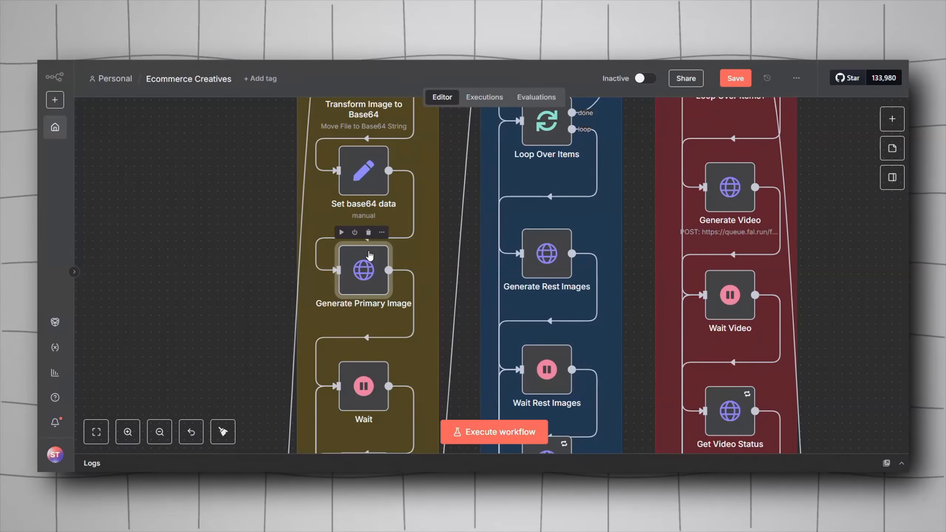
Step: Search the add-node panel for a Wait node without adding it
{"action": "scroll", "coordinate": [374, 298], "scroll_direction": "down", "scroll_amount": 5}
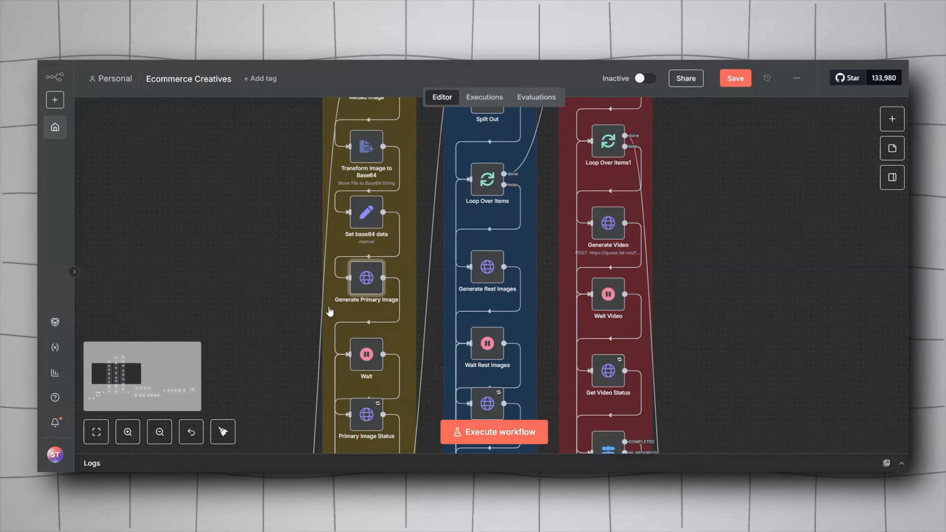
{"action": "scroll", "coordinate": [375, 319], "scroll_direction": "up", "scroll_amount": 3}
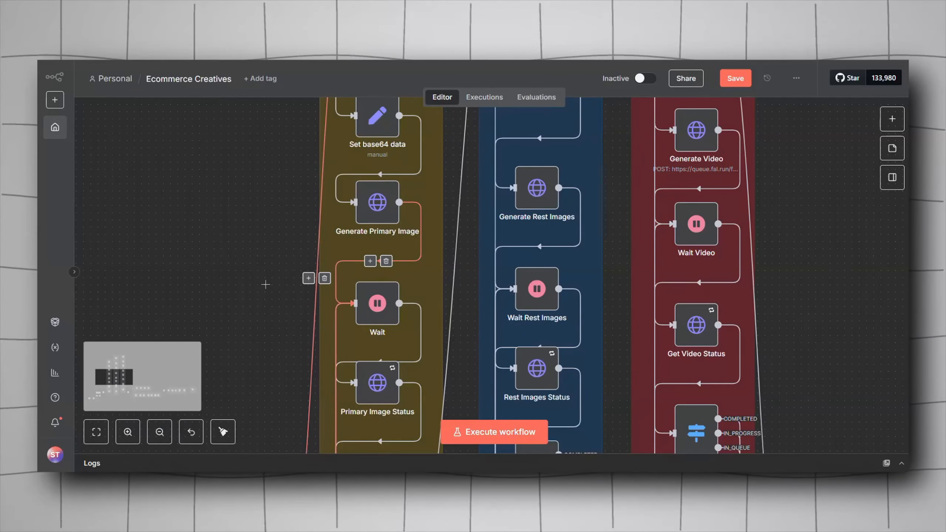
{"action": "right_click", "coordinate": [203, 296]}
{"action": "left_click", "coordinate": [244, 314]}
{"action": "type", "text": "wait"}
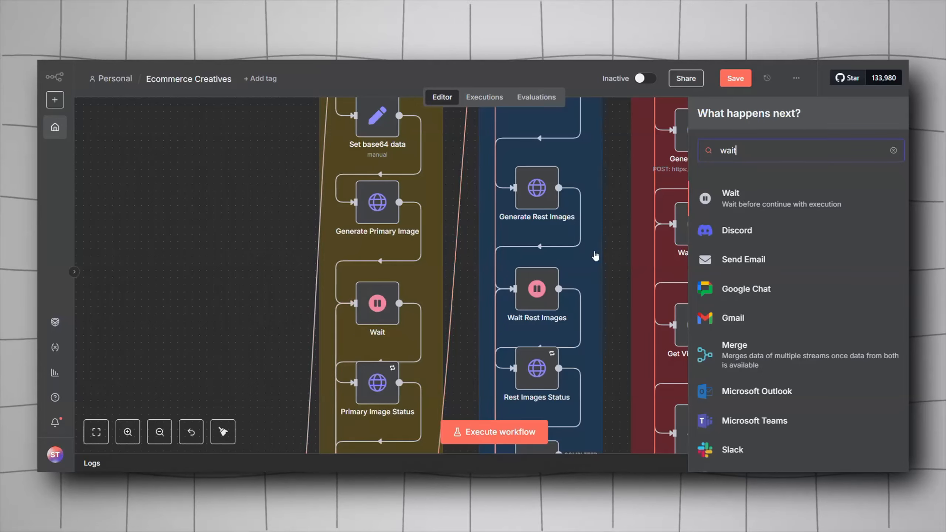
{"action": "left_click", "coordinate": [259, 323]}
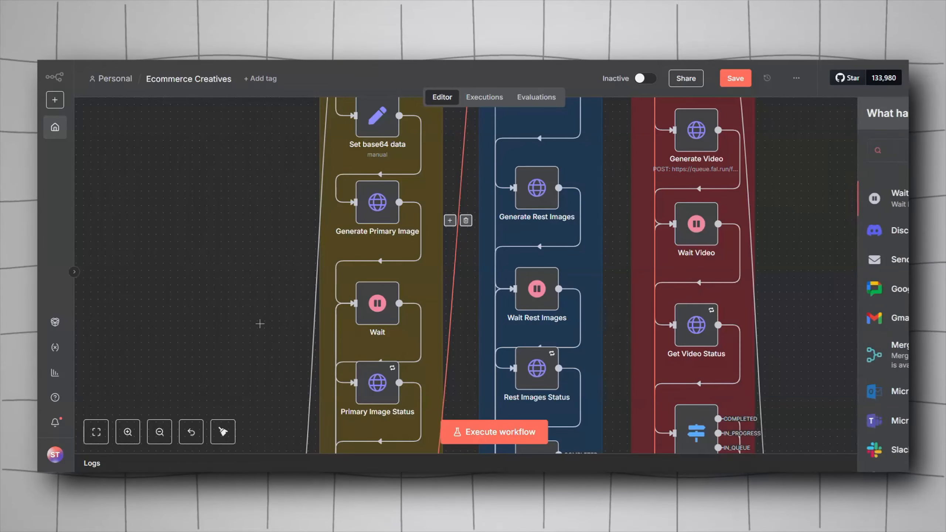
Step: Inspect the Wait node's After Time Interval setting, wait amount and unit
{"action": "left_click", "coordinate": [386, 302]}
{"action": "double_click", "coordinate": [386, 301]}
{"action": "left_click", "coordinate": [334, 194]}
{"action": "double_click", "coordinate": [320, 194]}
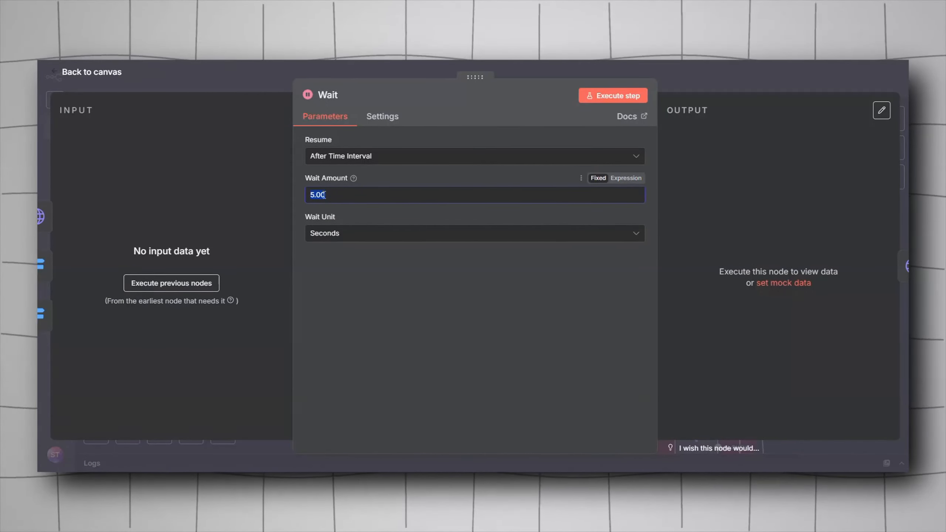
{"action": "left_click", "coordinate": [352, 159]}
{"action": "left_click", "coordinate": [372, 190]}
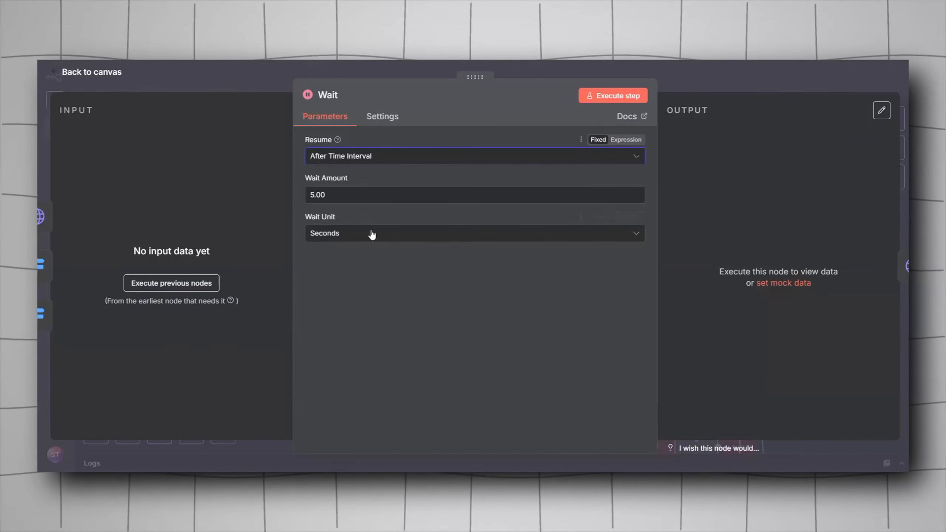
{"action": "key", "text": "Escape"}
Step: Inspect the Primary Image Status node's GET URL, Fal header auth and timeout option
{"action": "scroll", "coordinate": [252, 301], "scroll_direction": "down", "scroll_amount": 5}
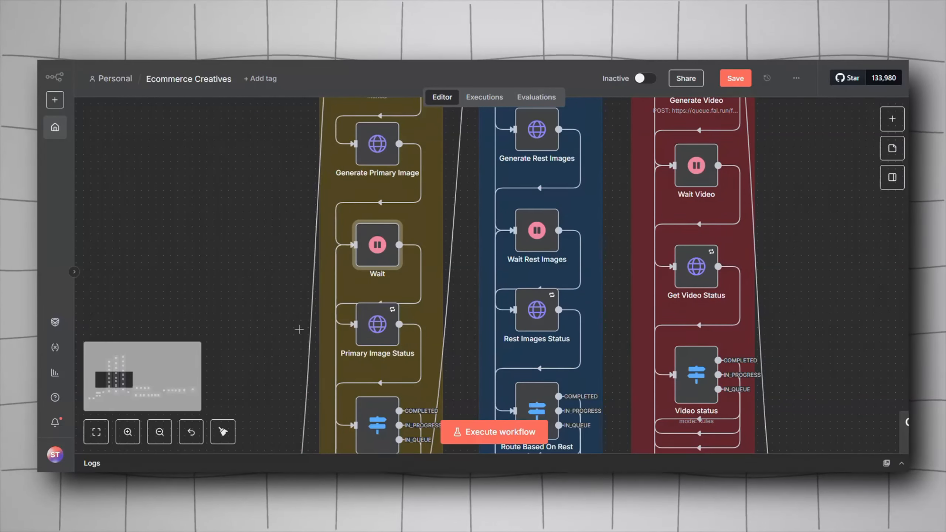
{"action": "double_click", "coordinate": [358, 259]}
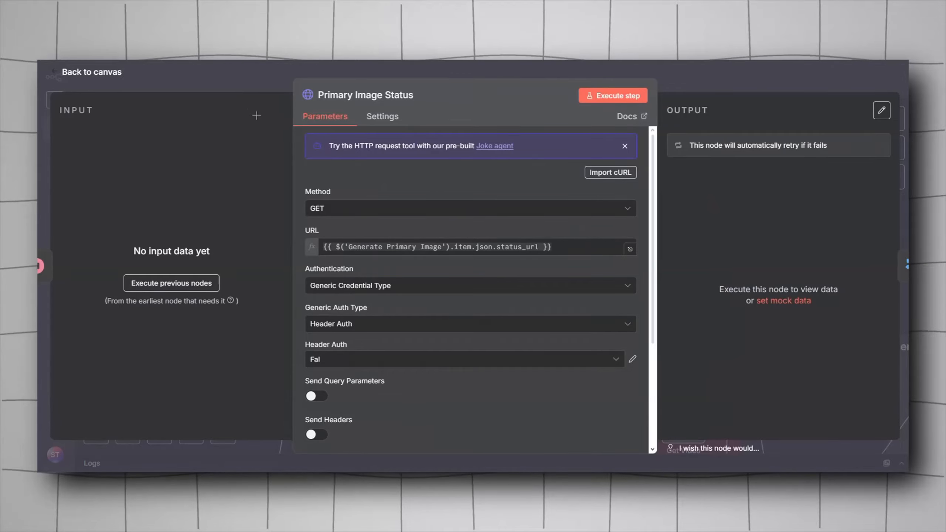
{"action": "key", "text": "Escape"}
{"action": "scroll", "coordinate": [258, 154], "scroll_direction": "up", "scroll_amount": 3}
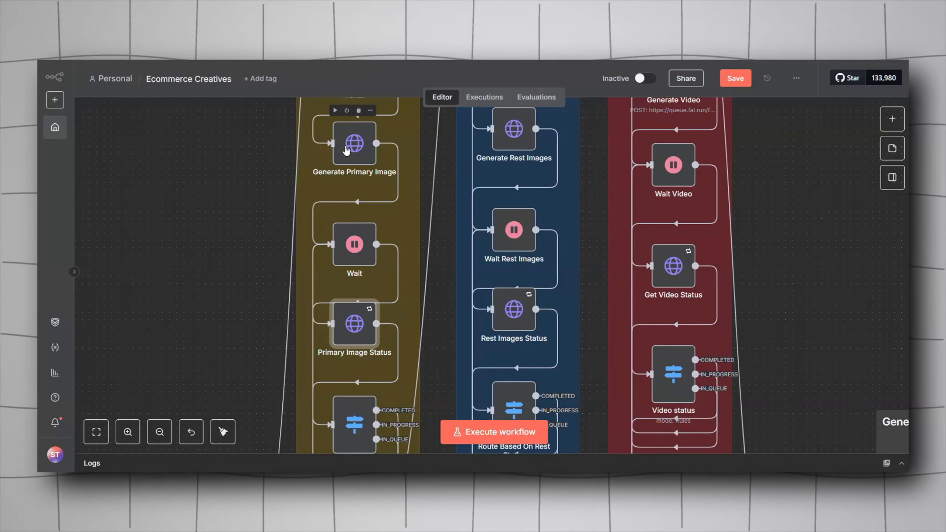
{"action": "double_click", "coordinate": [345, 324]}
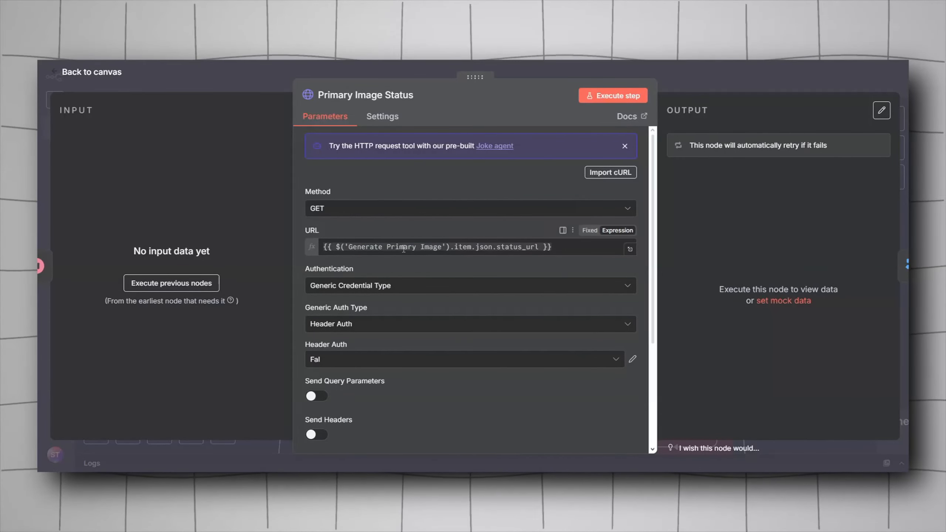
{"action": "mouse_move", "coordinate": [464, 251]}
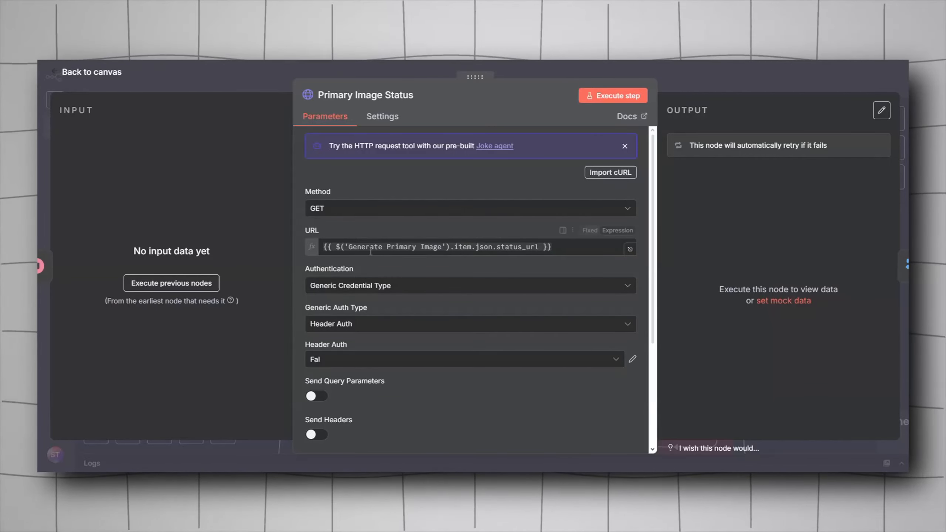
{"action": "scroll", "coordinate": [373, 265], "scroll_direction": "down", "scroll_amount": 2}
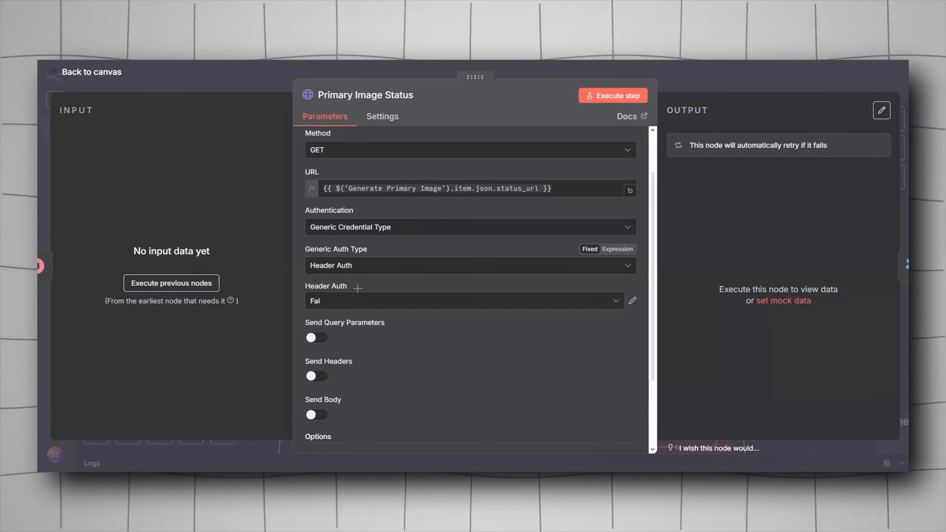
{"action": "scroll", "coordinate": [358, 288], "scroll_direction": "down", "scroll_amount": 3}
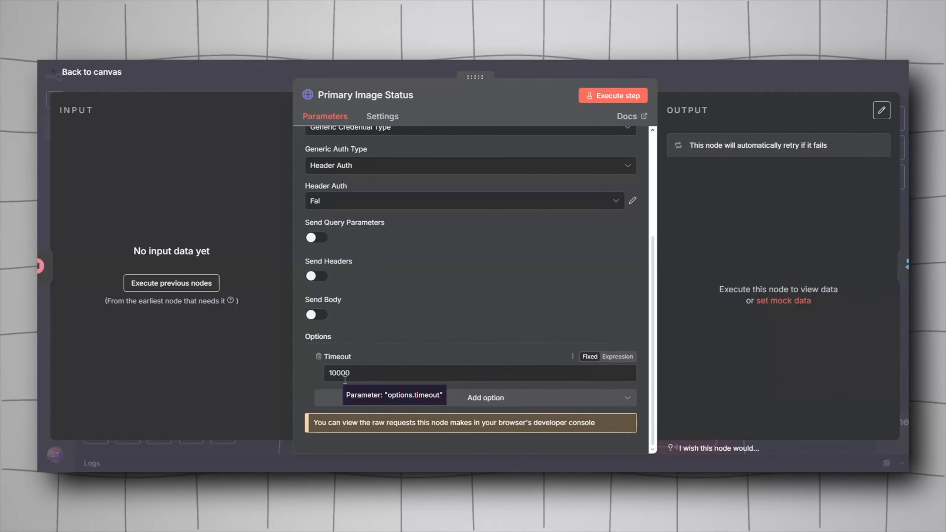
{"action": "key", "text": "Escape"}
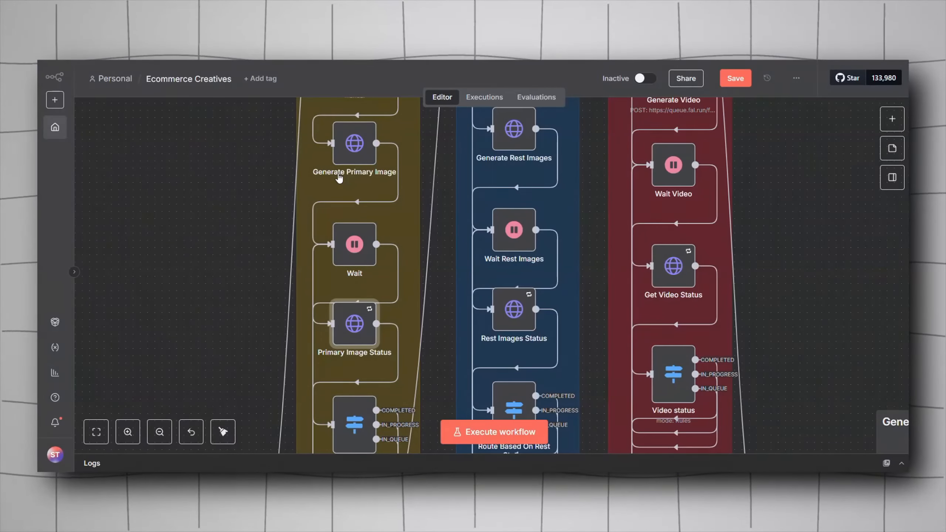
Step: Inspect the Route Based On Status node's COMPLETED, IN_PROGRESS and IN_QUEUE conditions
{"action": "left_click_drag", "start_coordinate": [257, 254], "coordinate": [275, 216]}
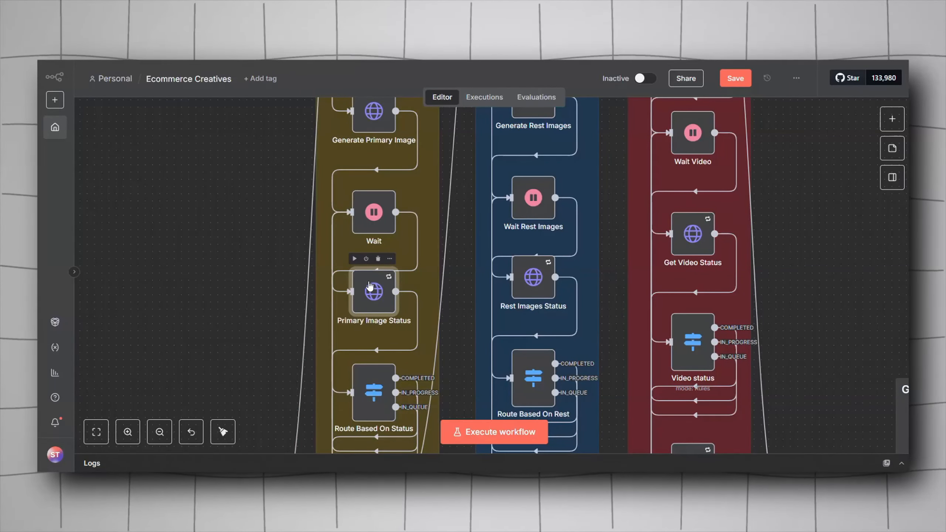
{"action": "left_click_drag", "start_coordinate": [289, 290], "coordinate": [268, 194]}
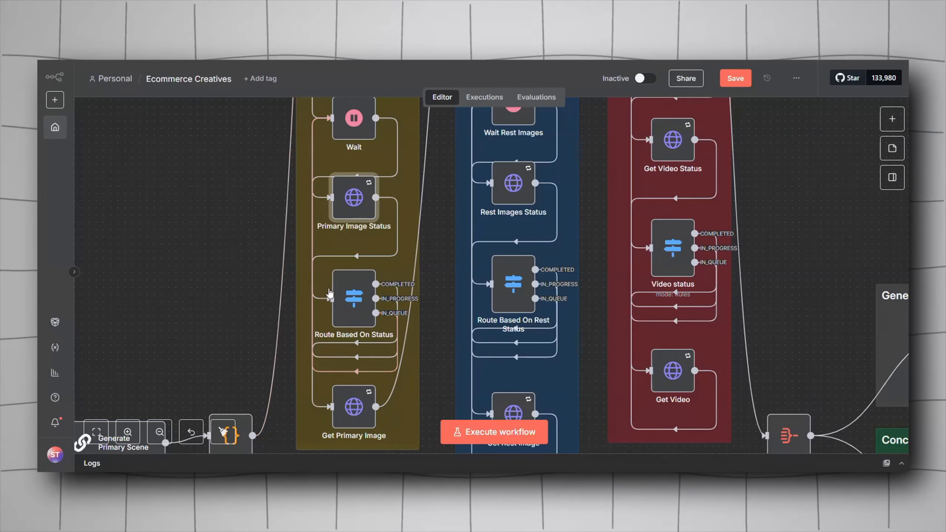
{"action": "left_click", "coordinate": [363, 305]}
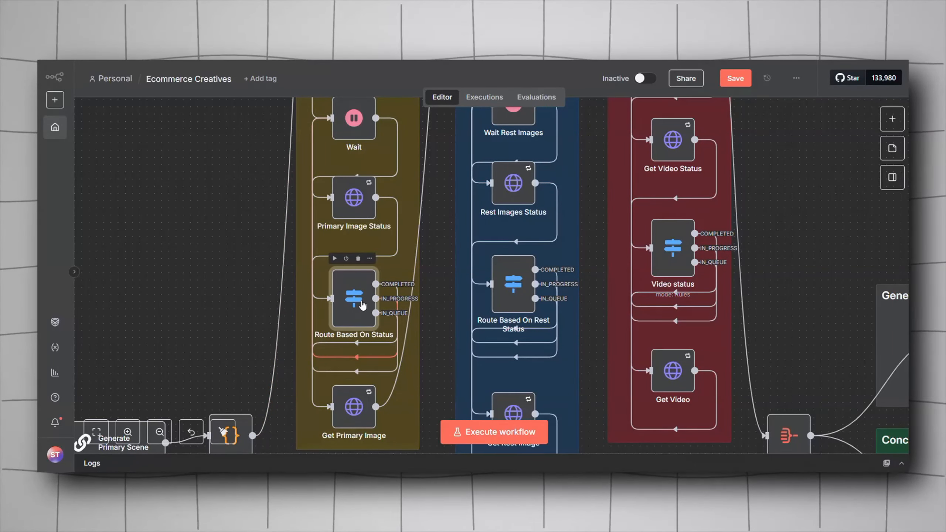
{"action": "double_click", "coordinate": [363, 305]}
{"action": "scroll", "coordinate": [353, 227], "scroll_direction": "down", "scroll_amount": 5}
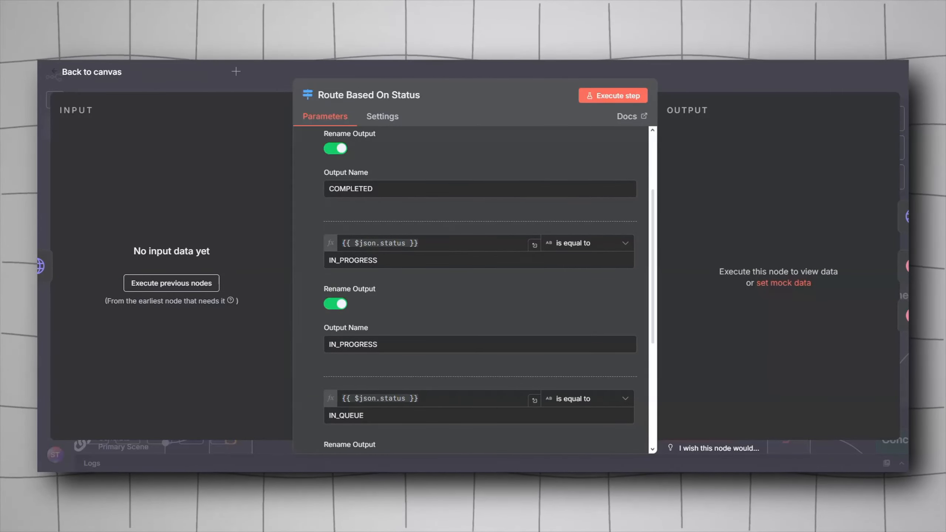
{"action": "key", "text": "Escape"}
Step: Inspect the Get Primary Image node's response URL and Fal header authentication
{"action": "scroll", "coordinate": [385, 314], "scroll_direction": "down", "scroll_amount": 3}
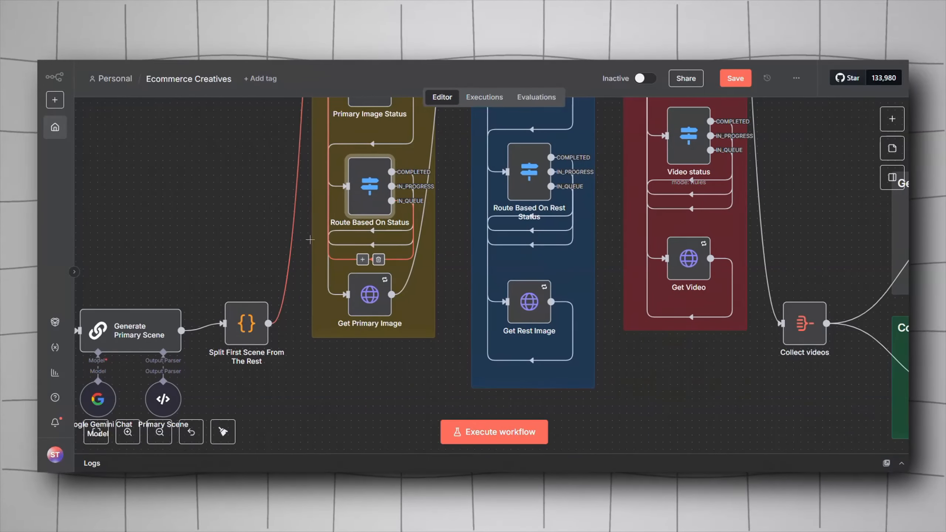
{"action": "double_click", "coordinate": [378, 310]}
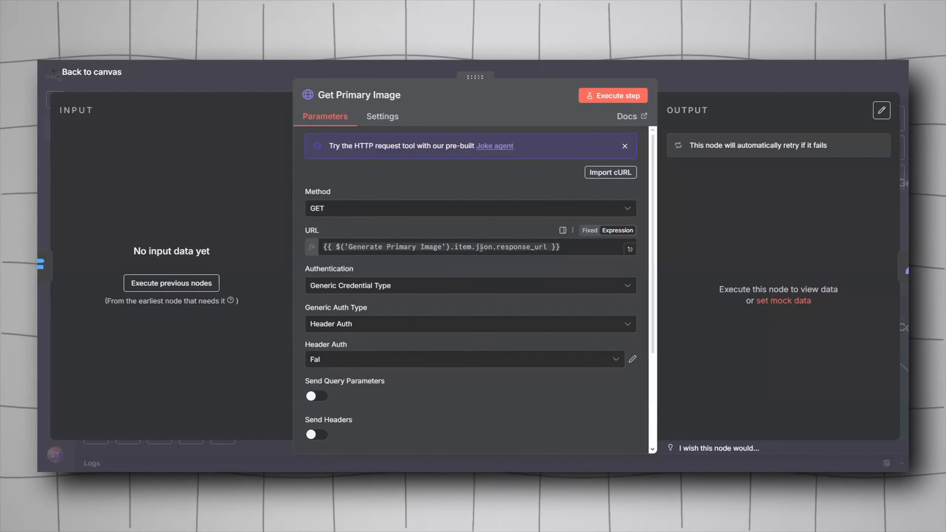
{"action": "scroll", "coordinate": [343, 267], "scroll_direction": "down", "scroll_amount": 2}
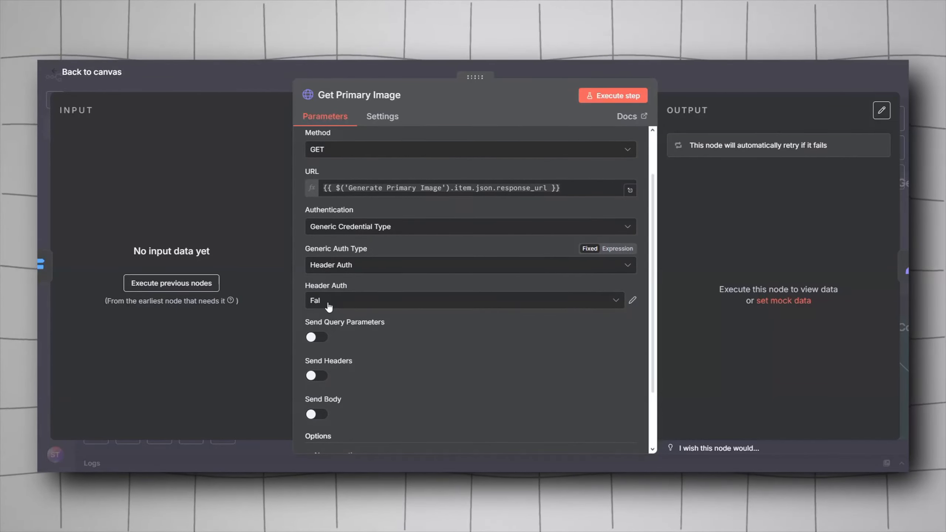
{"action": "scroll", "coordinate": [327, 304], "scroll_direction": "down", "scroll_amount": 3}
{"action": "key", "text": "Escape"}
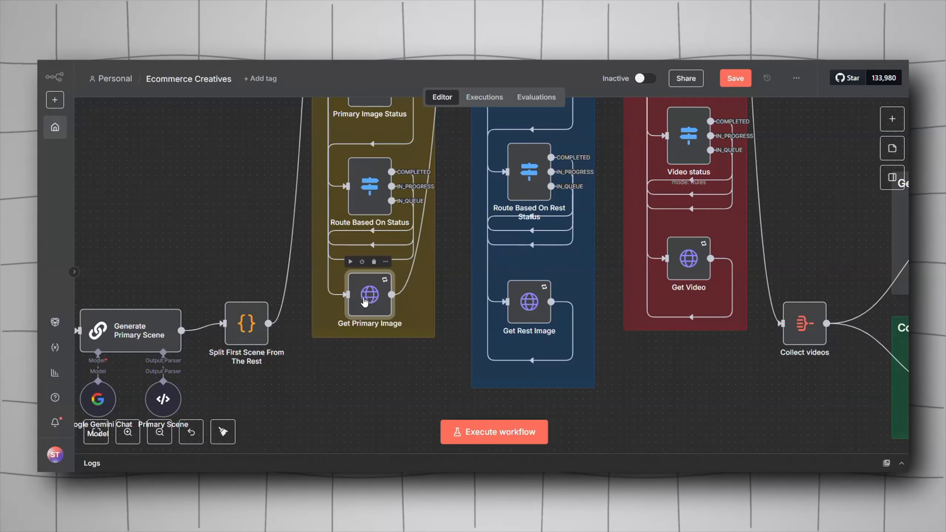
Step: Open the Edit Fields node at the start of the Generate Rest Images section
{"action": "scroll", "coordinate": [349, 270], "scroll_direction": "up", "scroll_amount": 3}
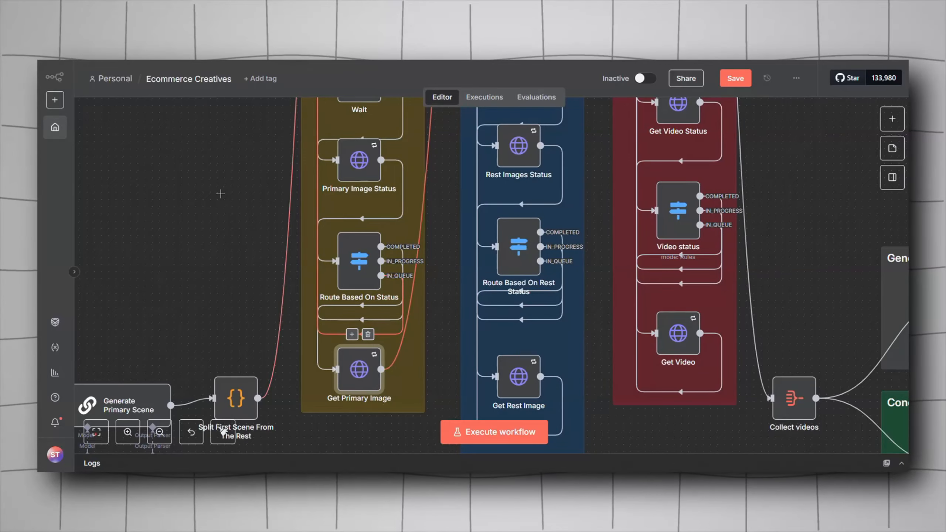
{"action": "scroll", "coordinate": [242, 231], "scroll_direction": "up", "scroll_amount": 2}
{"action": "scroll", "coordinate": [275, 284], "scroll_direction": "up", "scroll_amount": 2}
{"action": "scroll", "coordinate": [298, 261], "scroll_direction": "down", "scroll_amount": 4}
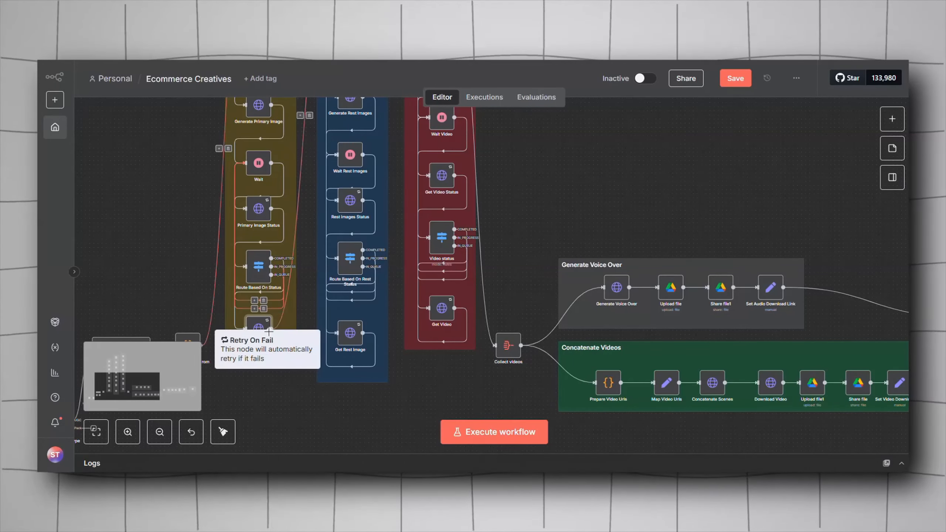
{"action": "left_click_drag", "start_coordinate": [290, 362], "coordinate": [371, 444]}
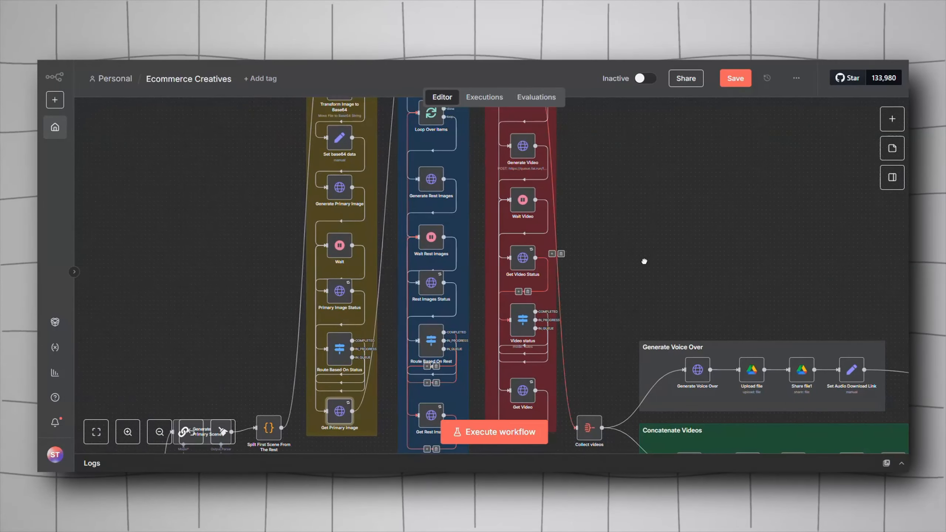
{"action": "scroll", "coordinate": [231, 239], "scroll_direction": "up", "scroll_amount": 5}
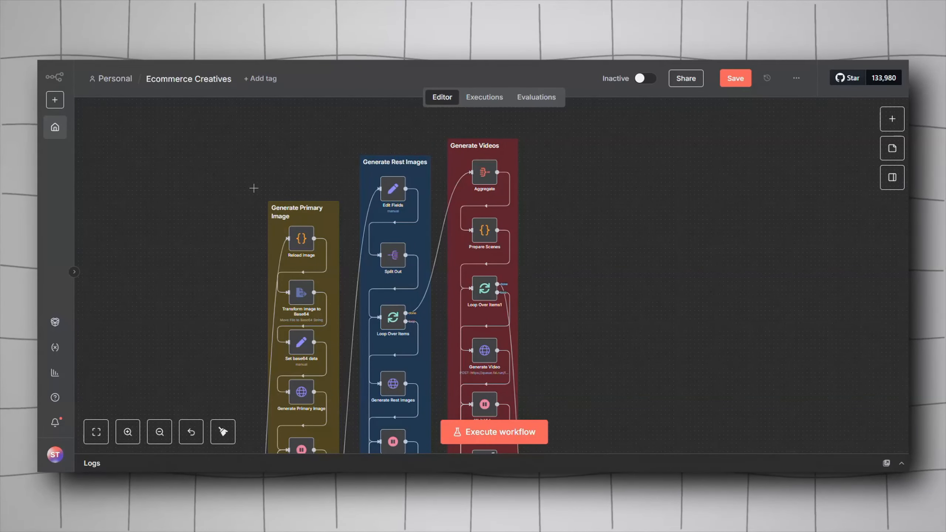
{"action": "double_click", "coordinate": [393, 189]}
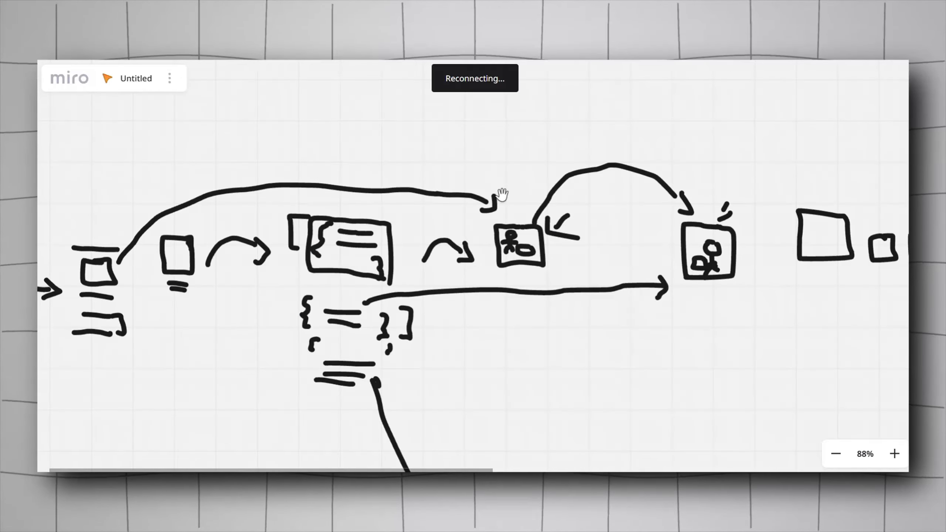
Step: Review the Miro architecture sketch for the rest-images stage and close the Edit Fields node
{"action": "scroll", "coordinate": [473, 283], "scroll_direction": "right", "scroll_amount": 3}
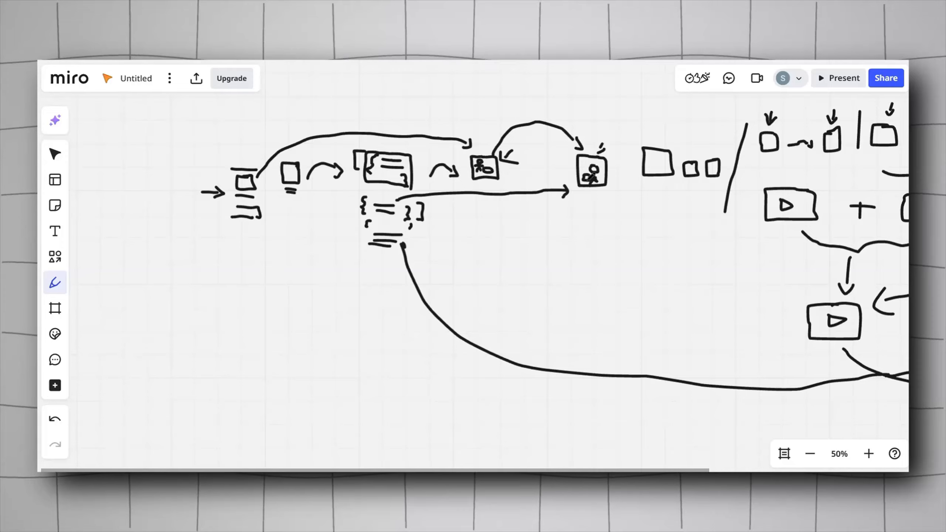
{"action": "scroll", "coordinate": [473, 283], "scroll_direction": "right", "scroll_amount": 4}
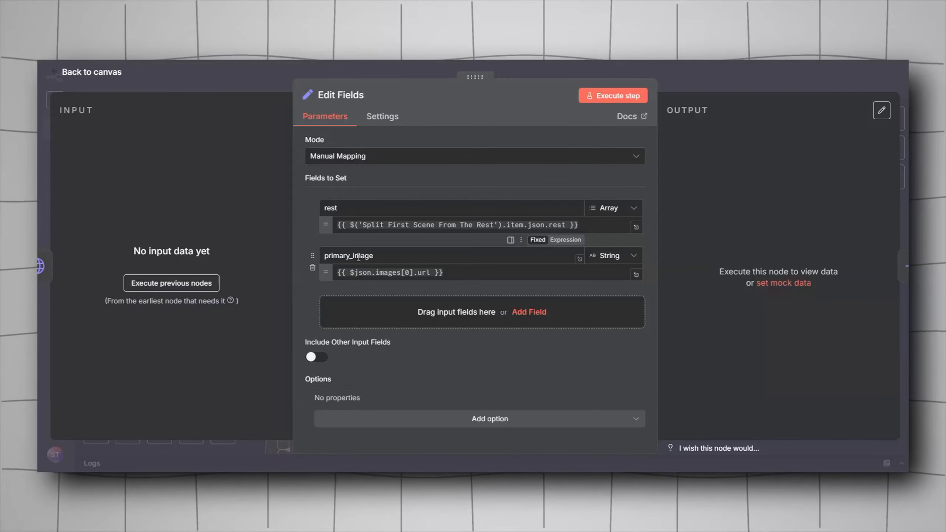
{"action": "key", "text": "Escape"}
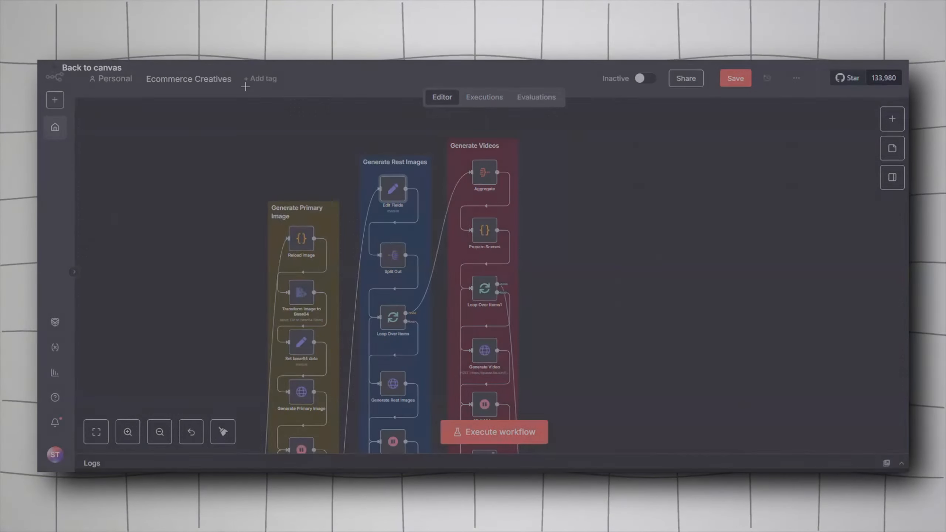
Step: Inspect the Split Out node's Fields To Split Out setting and the Edit Fields node in the Generate Rest Images section
{"action": "scroll", "coordinate": [243, 256], "scroll_direction": "up", "scroll_amount": 5}
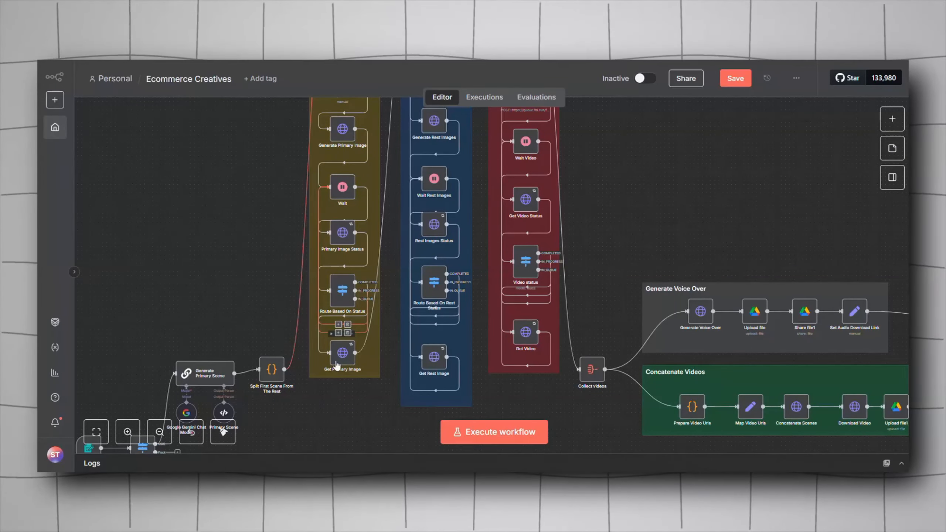
{"action": "scroll", "coordinate": [233, 212], "scroll_direction": "down", "scroll_amount": 5}
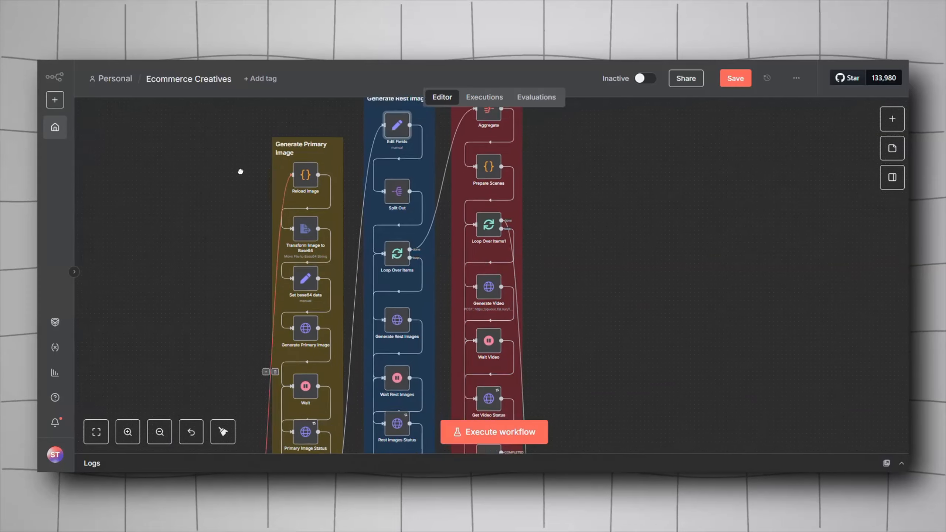
{"action": "scroll", "coordinate": [320, 183], "scroll_direction": "up", "scroll_amount": 5}
{"action": "scroll", "coordinate": [259, 249], "scroll_direction": "up", "scroll_amount": 2}
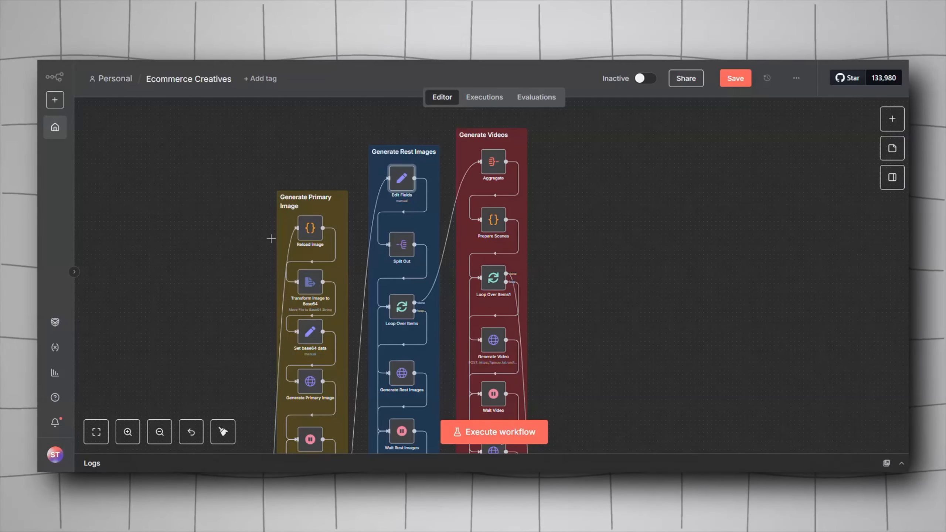
{"action": "mouse_move", "coordinate": [393, 258]}
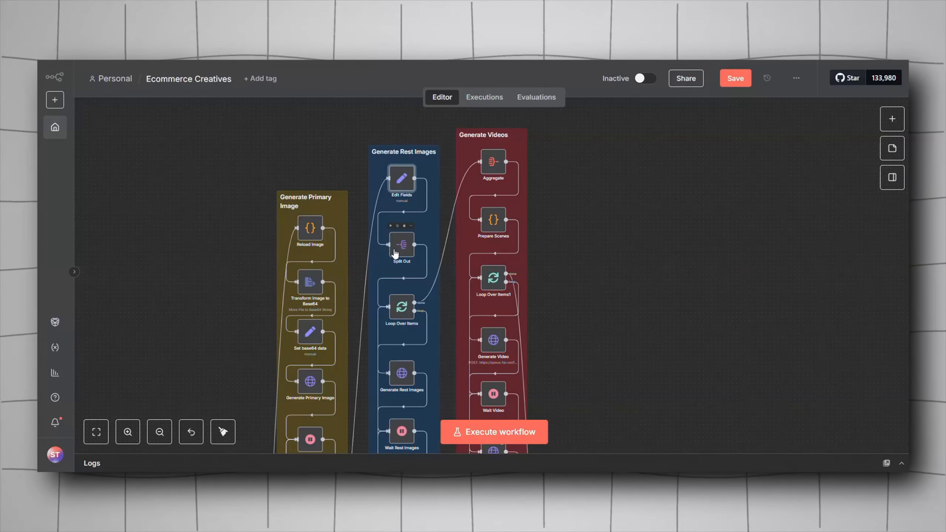
{"action": "double_click", "coordinate": [398, 256]}
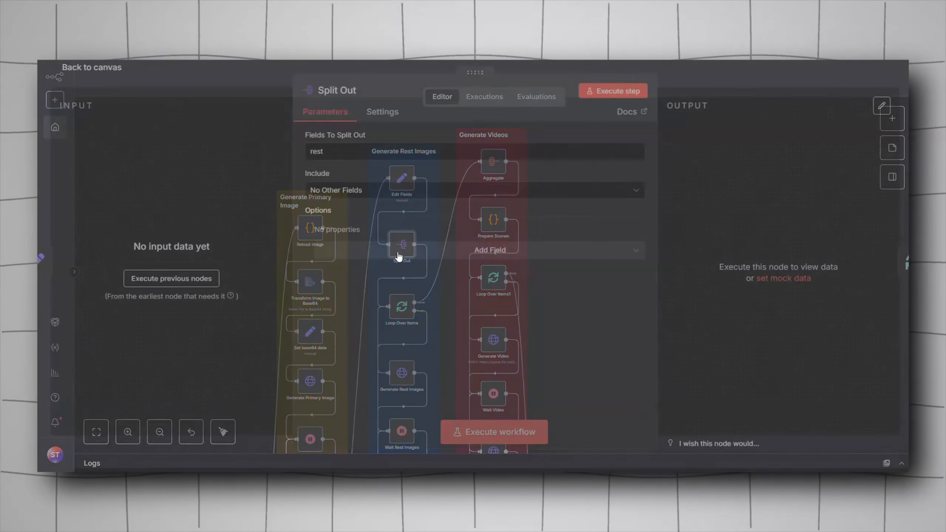
{"action": "key", "text": "Escape"}
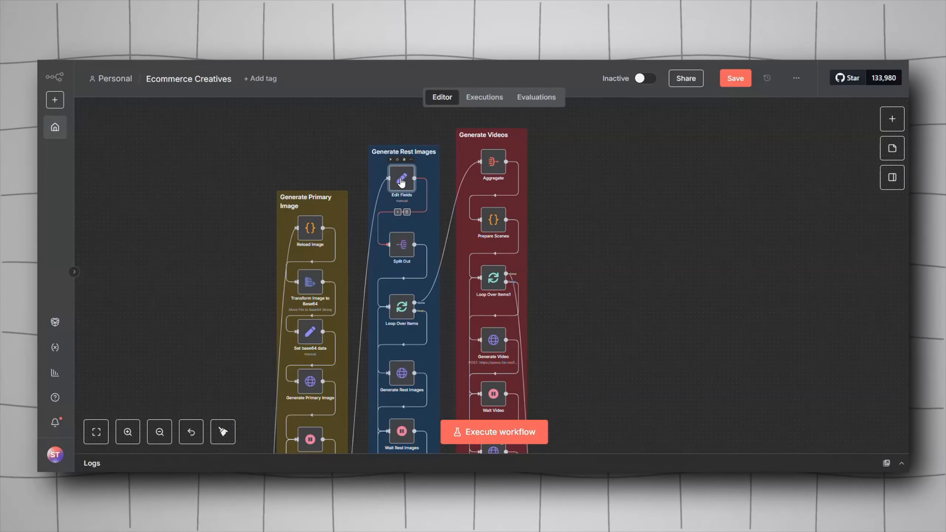
{"action": "double_click", "coordinate": [402, 178]}
{"action": "key", "text": "Escape"}
{"action": "double_click", "coordinate": [399, 248]}
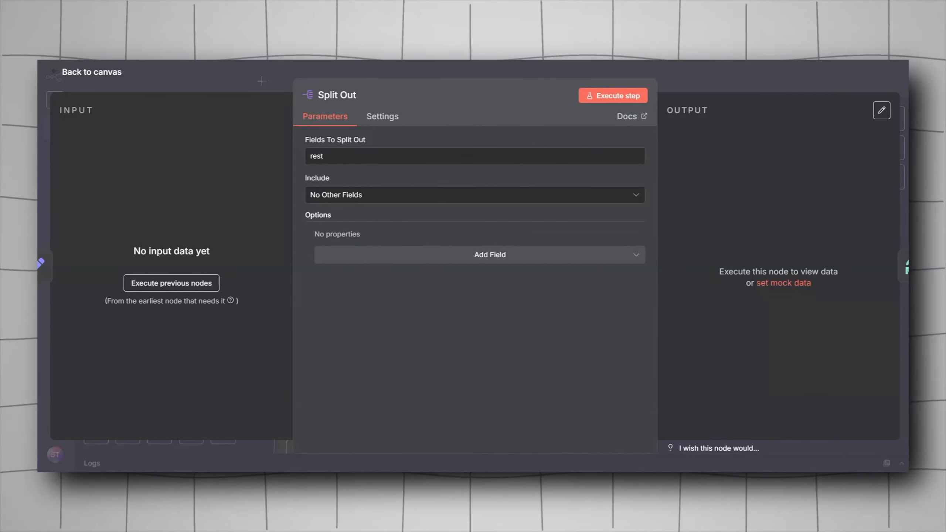
{"action": "key", "text": "Escape"}
Step: Search the add-node panel on the canvas for the Loop Over Items node
{"action": "scroll", "coordinate": [401, 244], "scroll_direction": "down", "scroll_amount": 3}
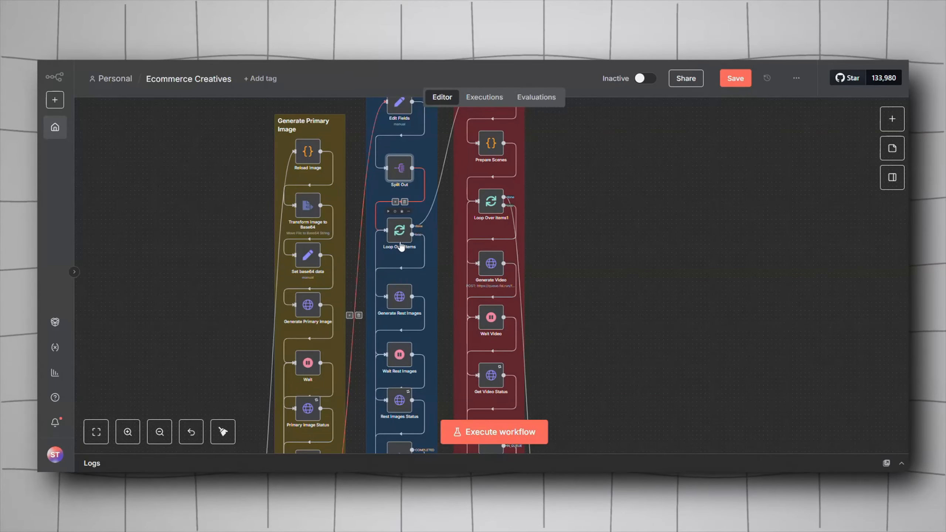
{"action": "right_click", "coordinate": [735, 261]}
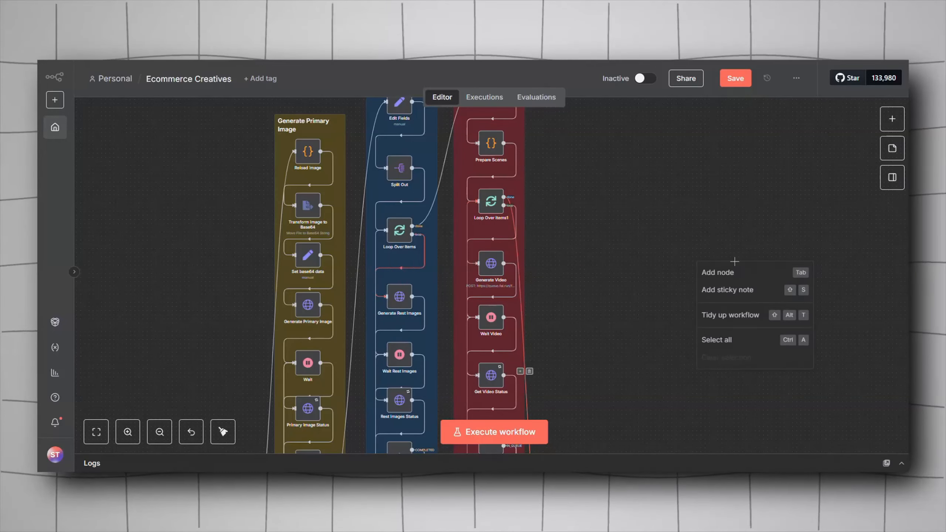
{"action": "left_click", "coordinate": [733, 273]}
{"action": "type", "text": "loop"}
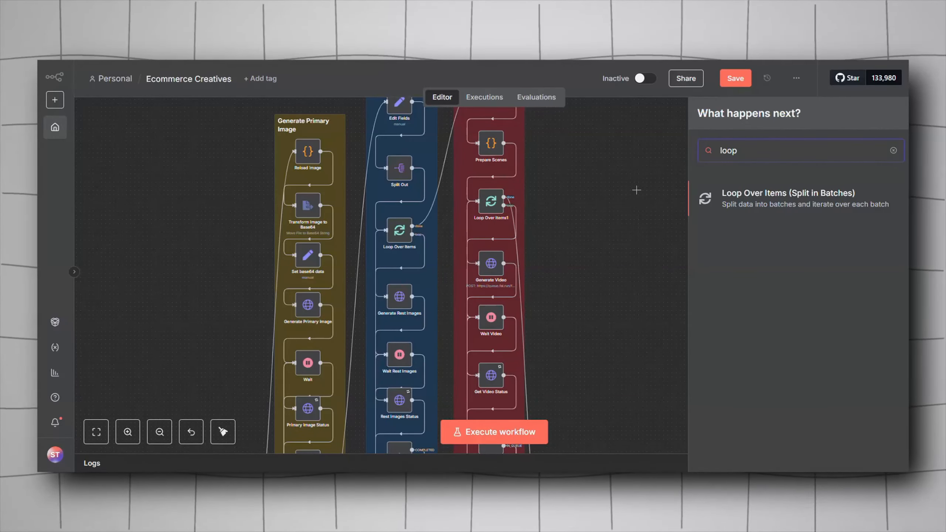
{"action": "left_click", "coordinate": [622, 190]}
{"action": "left_click_drag", "start_coordinate": [626, 289], "coordinate": [653, 245]}
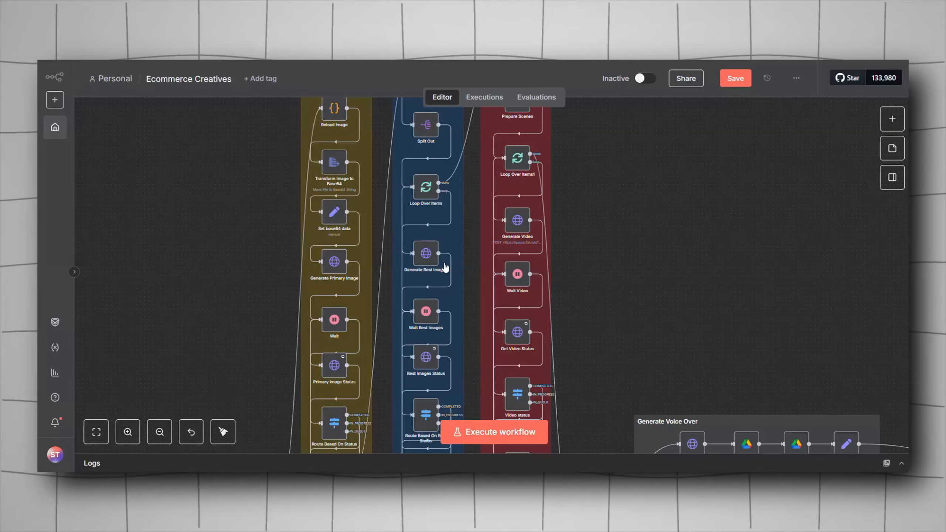
Step: Inspect the Generate Rest Images node's JSON body with the prompt and image_urls from Edit Fields
{"action": "scroll", "coordinate": [445, 267], "scroll_direction": "down", "scroll_amount": 2}
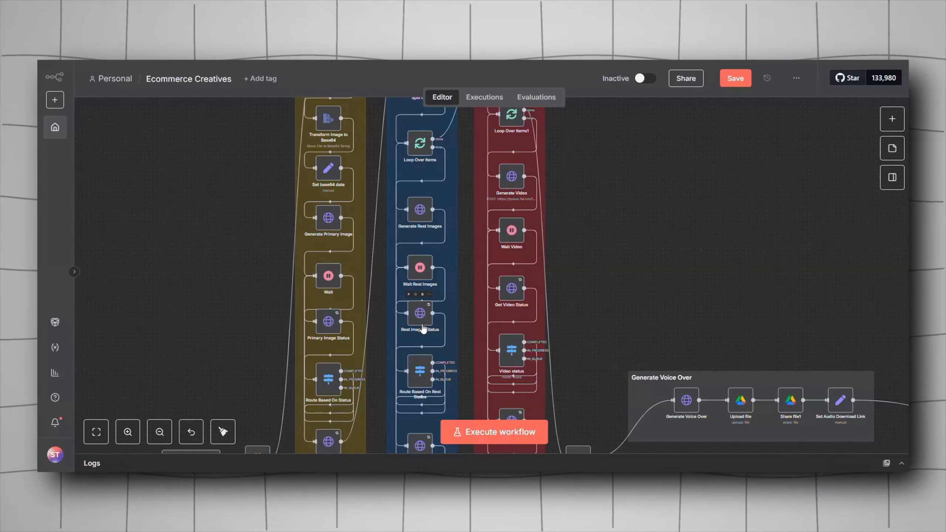
{"action": "scroll", "coordinate": [424, 328], "scroll_direction": "down", "scroll_amount": 3}
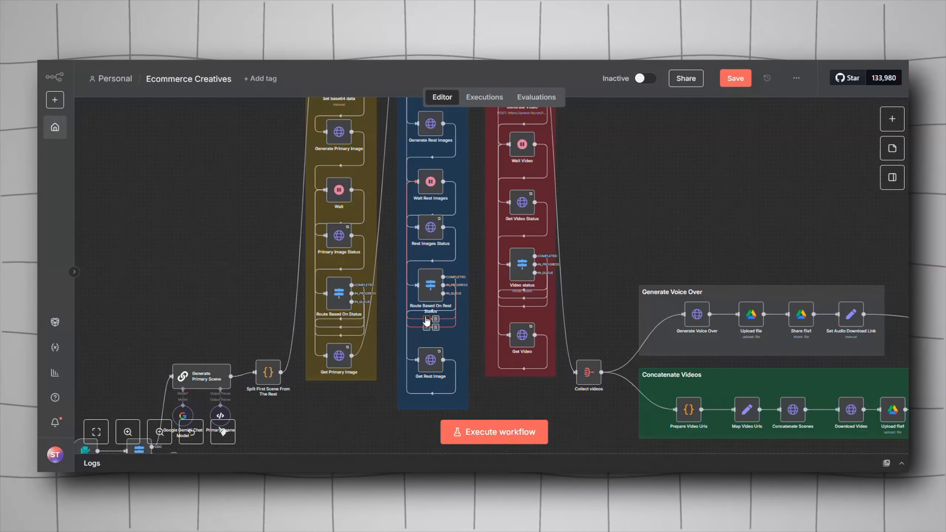
{"action": "scroll", "coordinate": [432, 284], "scroll_direction": "up", "scroll_amount": 3}
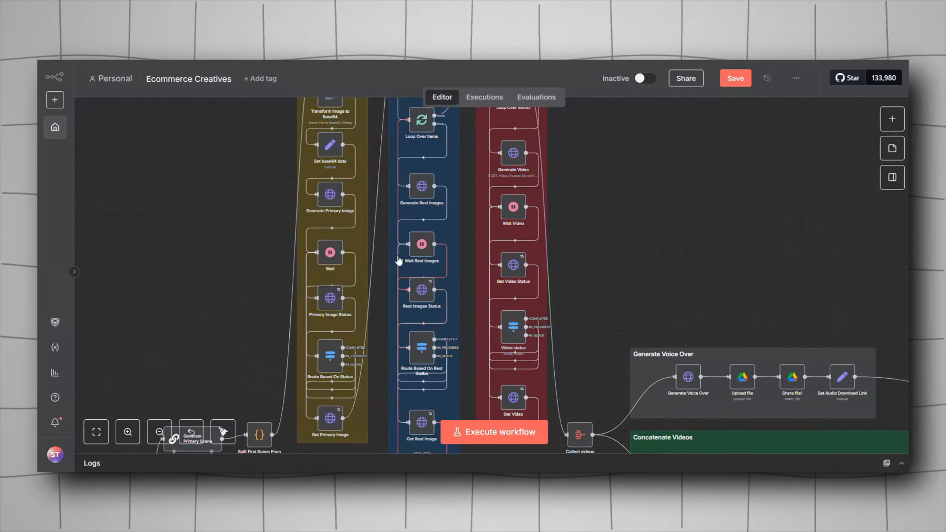
{"action": "double_click", "coordinate": [422, 192]}
{"action": "scroll", "coordinate": [432, 268], "scroll_direction": "down", "scroll_amount": 2}
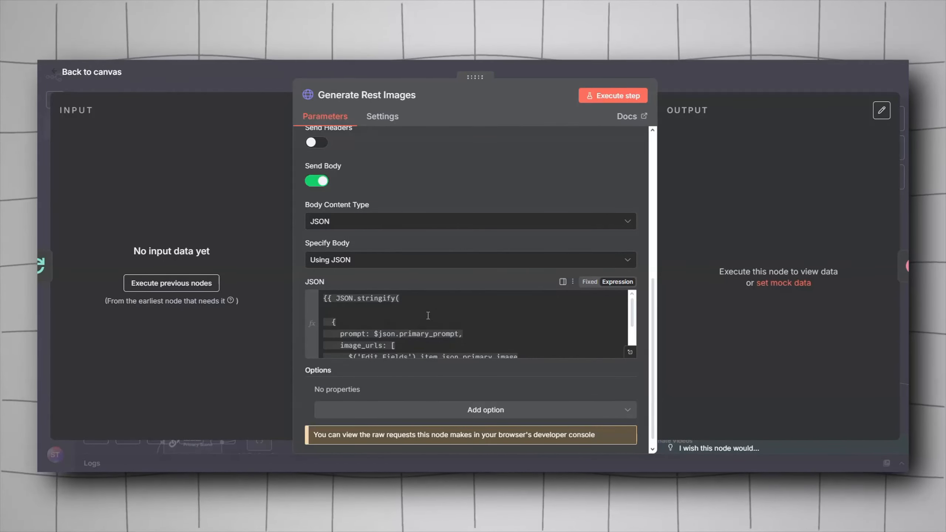
{"action": "left_click", "coordinate": [258, 89]}
{"action": "left_click_drag", "start_coordinate": [243, 205], "coordinate": [317, 150]}
{"action": "double_click", "coordinate": [495, 134]}
{"action": "scroll", "coordinate": [420, 336], "scroll_direction": "down", "scroll_amount": 10}
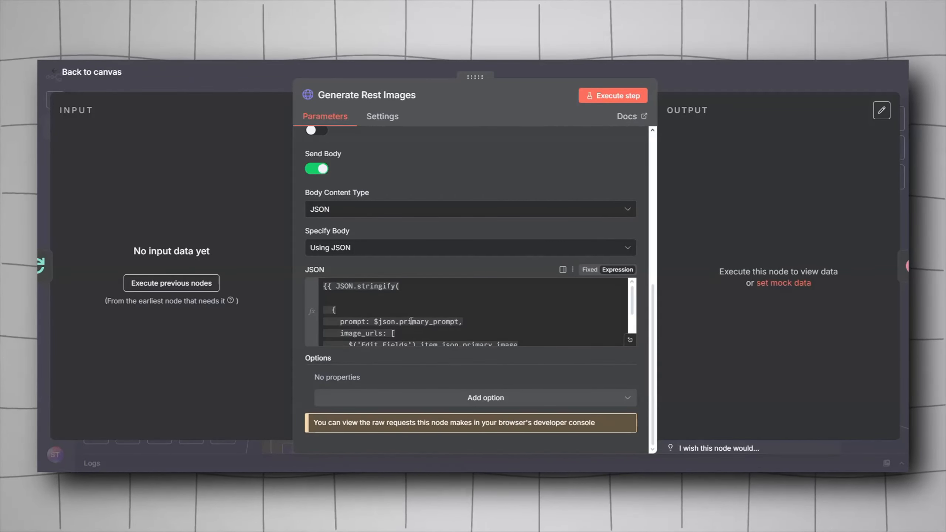
{"action": "scroll", "coordinate": [412, 321], "scroll_direction": "down", "scroll_amount": 2}
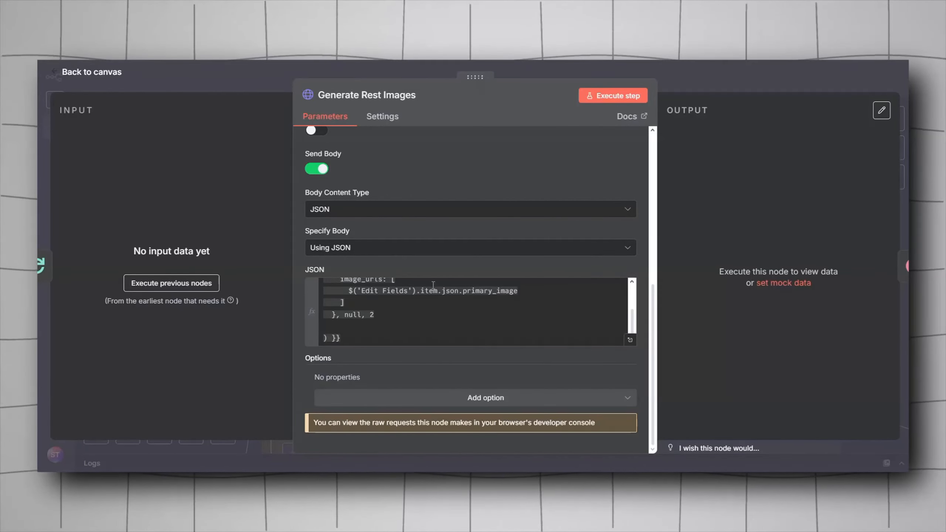
{"action": "key", "text": "Escape"}
Step: Review the Edit Fields node's rest array and primary_image string fields
{"action": "scroll", "coordinate": [383, 112], "scroll_direction": "up", "scroll_amount": 3}
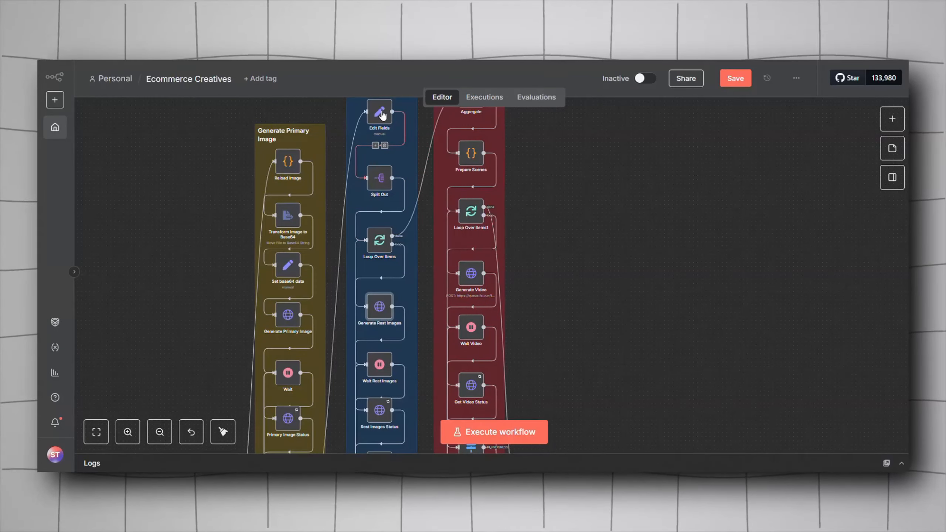
{"action": "double_click", "coordinate": [382, 115]}
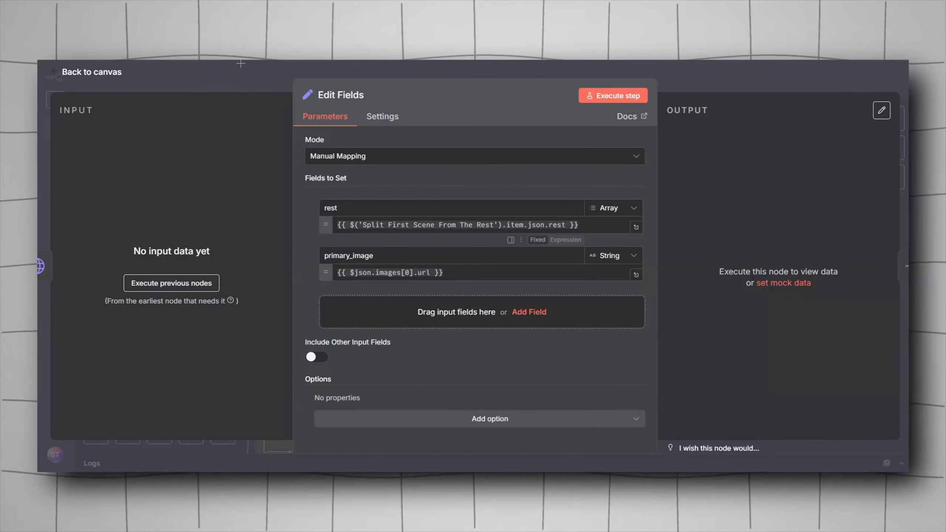
{"action": "key", "text": "Escape"}
Step: Review the Generate Rest Images node's POST URL to the fal nano-banana edit endpoint
{"action": "scroll", "coordinate": [292, 206], "scroll_direction": "down", "scroll_amount": 2}
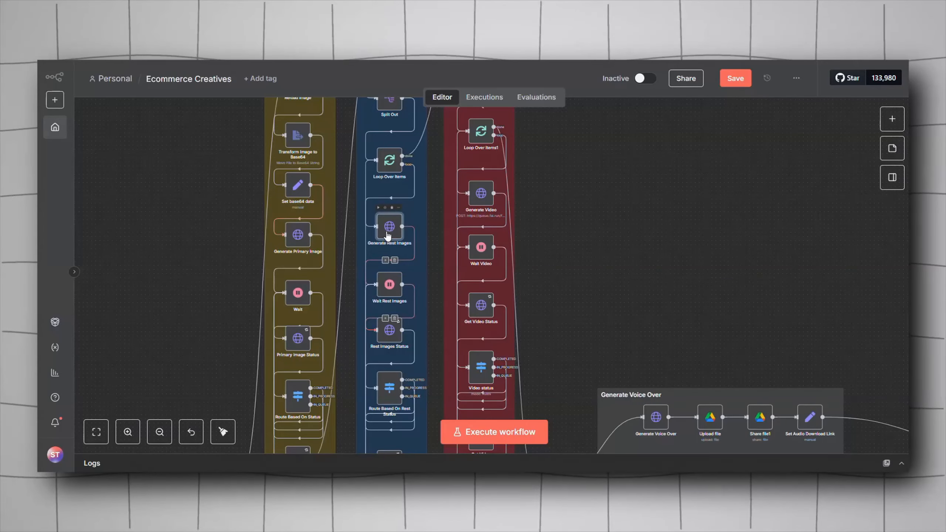
{"action": "double_click", "coordinate": [388, 232]}
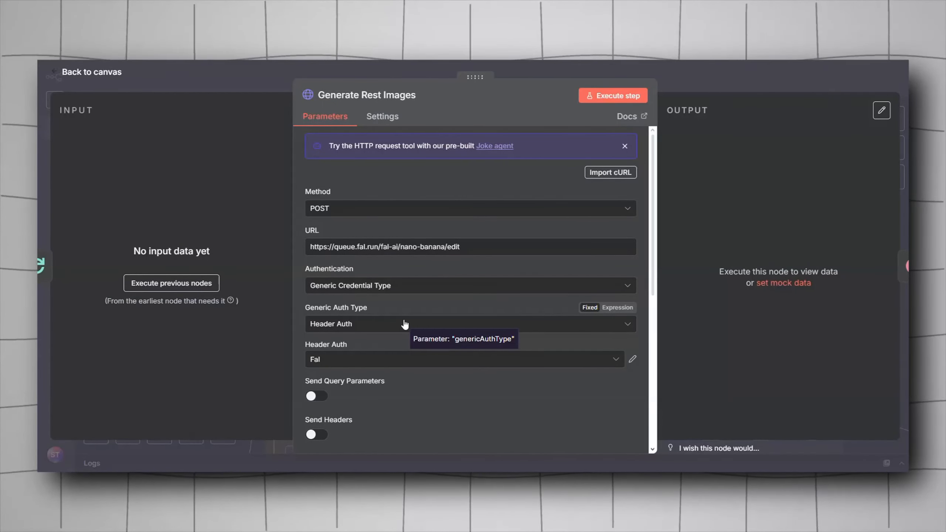
{"action": "left_click", "coordinate": [246, 80]}
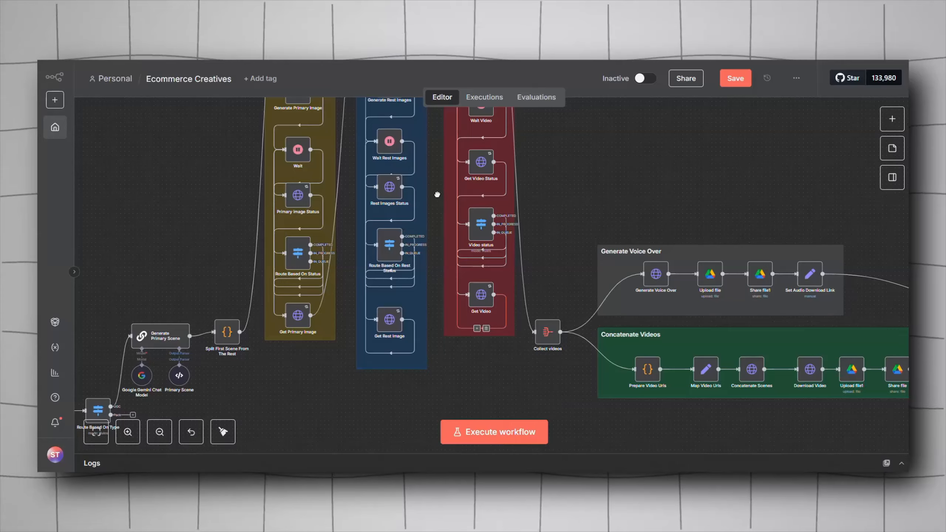
Step: Inspect the Aggregate node at the start of the Generate Videos section
{"action": "left_click_drag", "start_coordinate": [437, 194], "coordinate": [438, 254]}
{"action": "scroll", "coordinate": [430, 241], "scroll_direction": "down", "scroll_amount": 1}
{"action": "scroll", "coordinate": [429, 241], "scroll_direction": "down", "scroll_amount": 2}
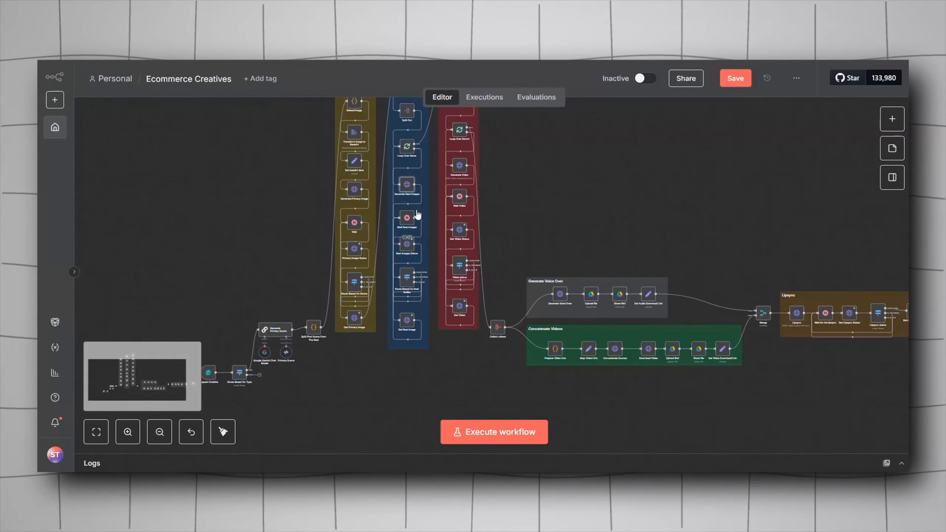
{"action": "scroll", "coordinate": [415, 215], "scroll_direction": "up", "scroll_amount": 2}
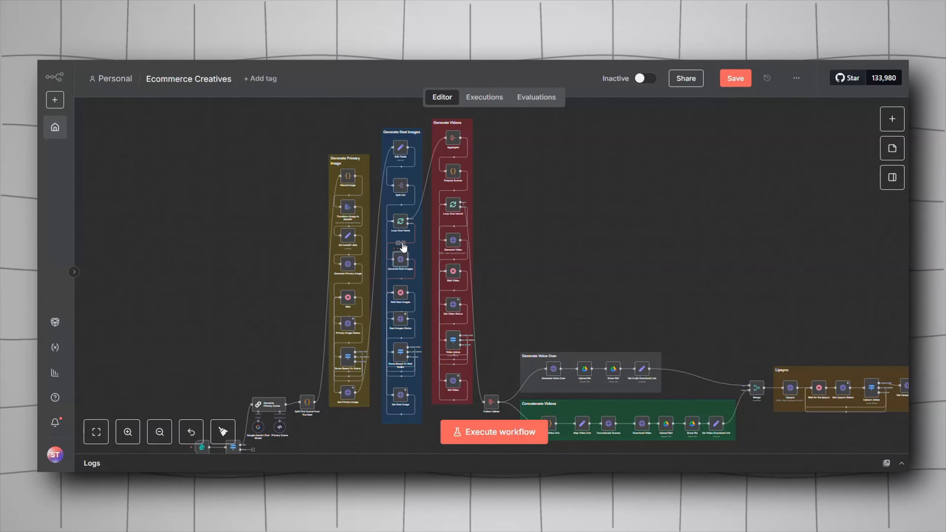
{"action": "scroll", "coordinate": [439, 161], "scroll_direction": "up", "scroll_amount": 3}
{"action": "scroll", "coordinate": [571, 158], "scroll_direction": "up", "scroll_amount": 3}
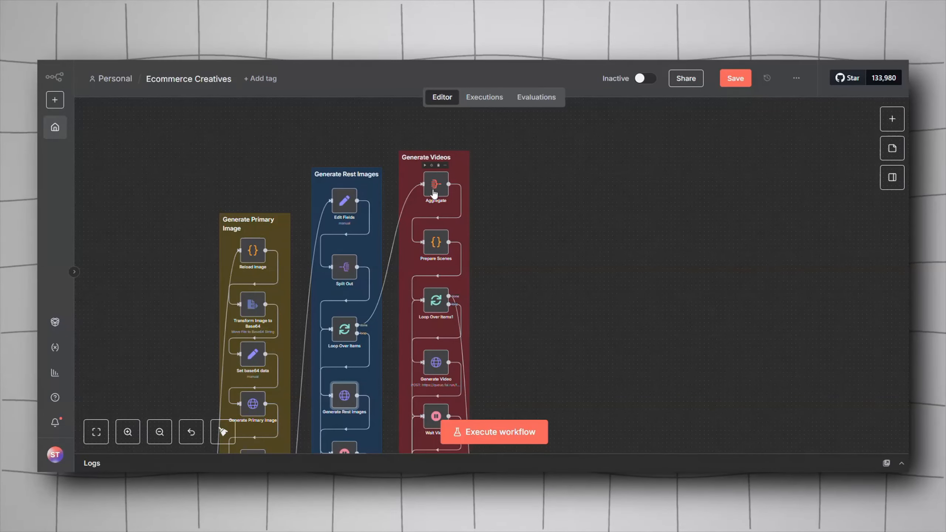
{"action": "double_click", "coordinate": [434, 193]}
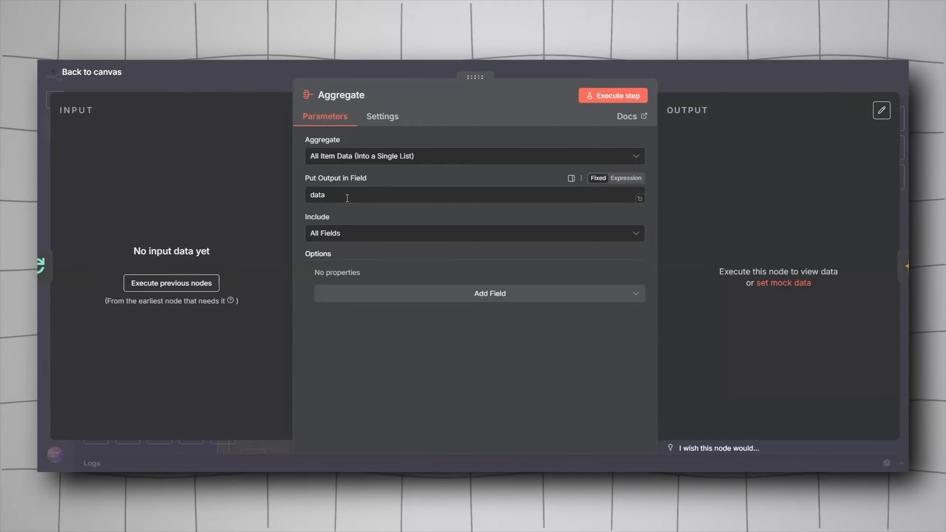
{"action": "left_click", "coordinate": [263, 91]}
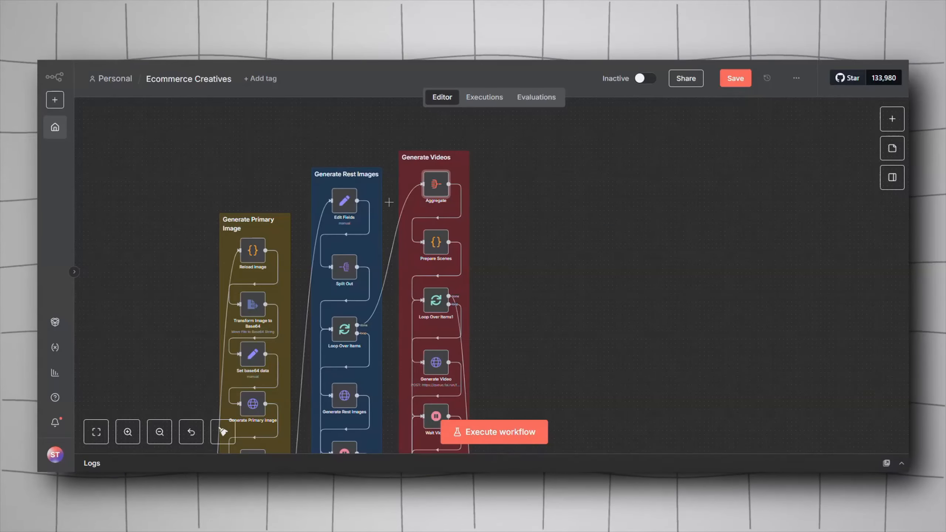
Step: Review the Prepare Scenes node's JavaScript code that collects primary and rest image URLs
{"action": "scroll", "coordinate": [436, 221], "scroll_direction": "down", "scroll_amount": 1}
{"action": "double_click", "coordinate": [434, 219]}
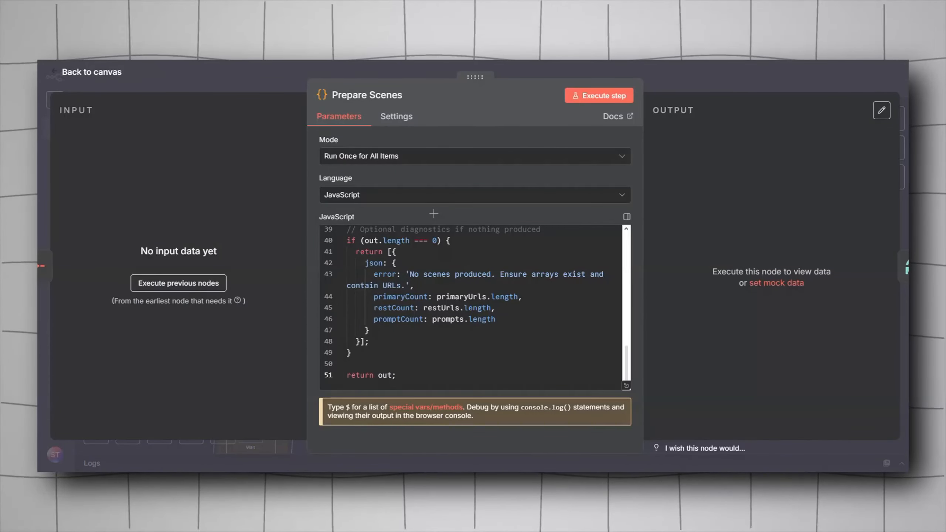
{"action": "scroll", "coordinate": [417, 256], "scroll_direction": "up", "scroll_amount": 5}
{"action": "scroll", "coordinate": [417, 256], "scroll_direction": "up", "scroll_amount": 6}
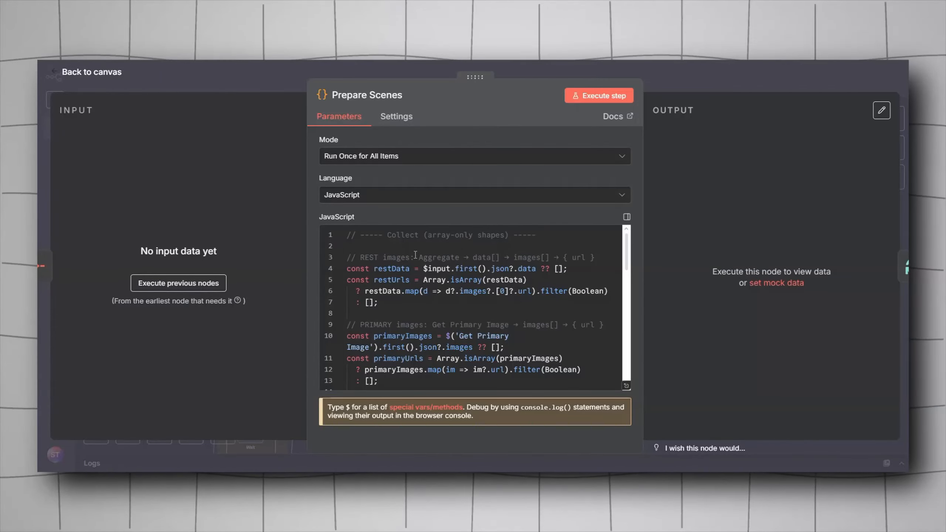
{"action": "left_click", "coordinate": [260, 92]}
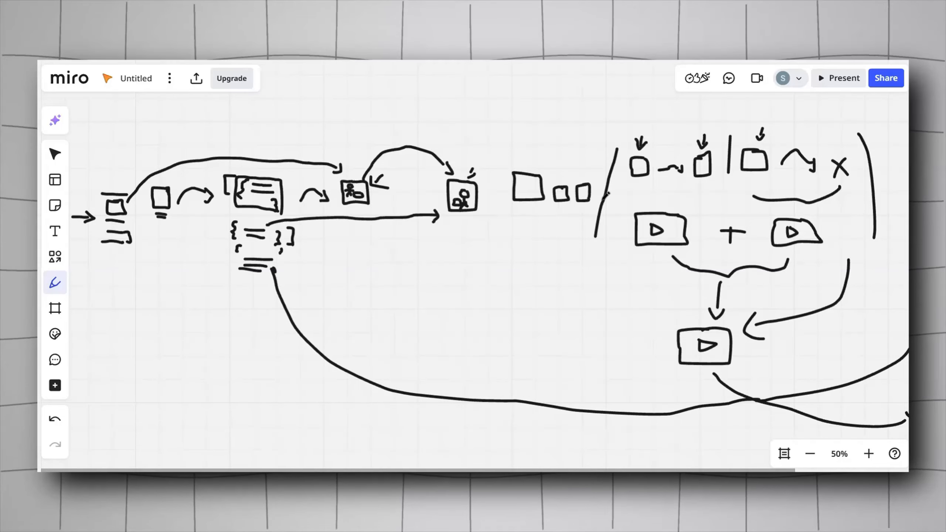
Step: Sketch a new bracketed box above the rest-images stage on the Miro architecture board
{"action": "scroll", "coordinate": [539, 161], "scroll_direction": "right", "scroll_amount": 3}
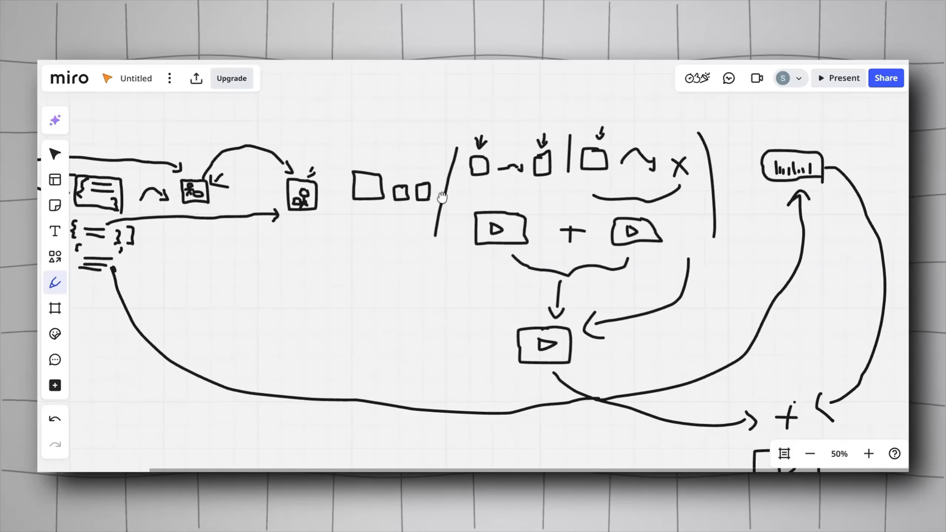
{"action": "scroll", "coordinate": [484, 186], "scroll_direction": "up", "scroll_amount": 5}
{"action": "scroll", "coordinate": [484, 186], "scroll_direction": "right", "scroll_amount": 4}
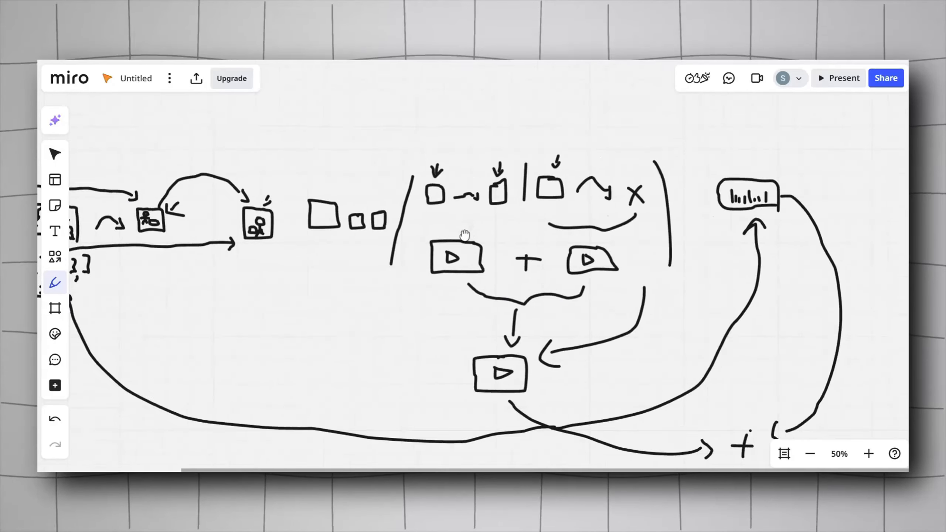
{"action": "scroll", "coordinate": [442, 215], "scroll_direction": "up", "scroll_amount": 1}
{"action": "mouse_move", "coordinate": [374, 184]}
{"action": "left_mouse_down"}
{"action": "mouse_move", "coordinate": [362, 184]}
{"action": "mouse_move", "coordinate": [356, 209]}
{"action": "left_mouse_up"}
{"action": "left_click_drag", "start_coordinate": [409, 177], "coordinate": [443, 212]}
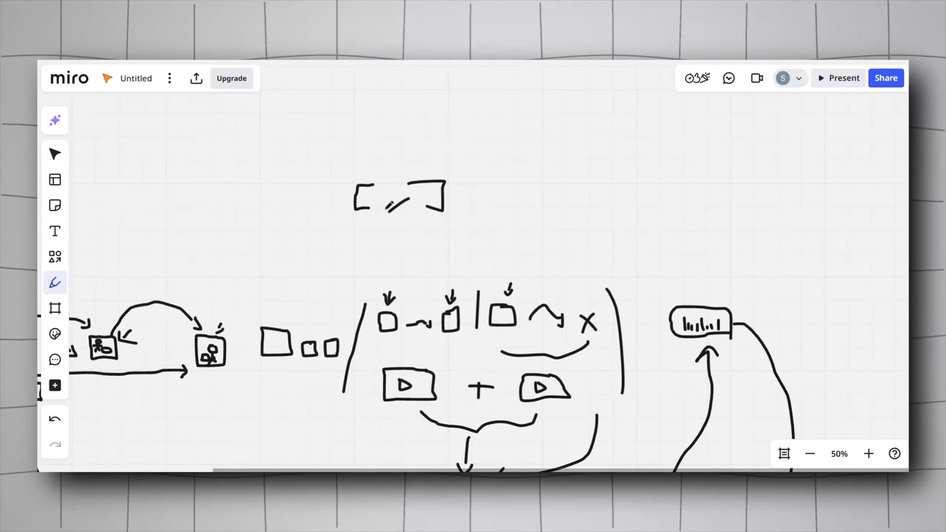
{"action": "scroll", "coordinate": [196, 286], "scroll_direction": "up", "scroll_amount": 1}
{"action": "scroll", "coordinate": [196, 286], "scroll_direction": "left", "scroll_amount": 5}
{"action": "scroll", "coordinate": [196, 286], "scroll_direction": "down", "scroll_amount": 2}
{"action": "scroll", "coordinate": [274, 228], "scroll_direction": "down", "scroll_amount": 3}
{"action": "scroll", "coordinate": [276, 262], "scroll_direction": "up", "scroll_amount": 4}
{"action": "scroll", "coordinate": [276, 262], "scroll_direction": "right", "scroll_amount": 6}
{"action": "scroll", "coordinate": [275, 263], "scroll_direction": "up", "scroll_amount": 1}
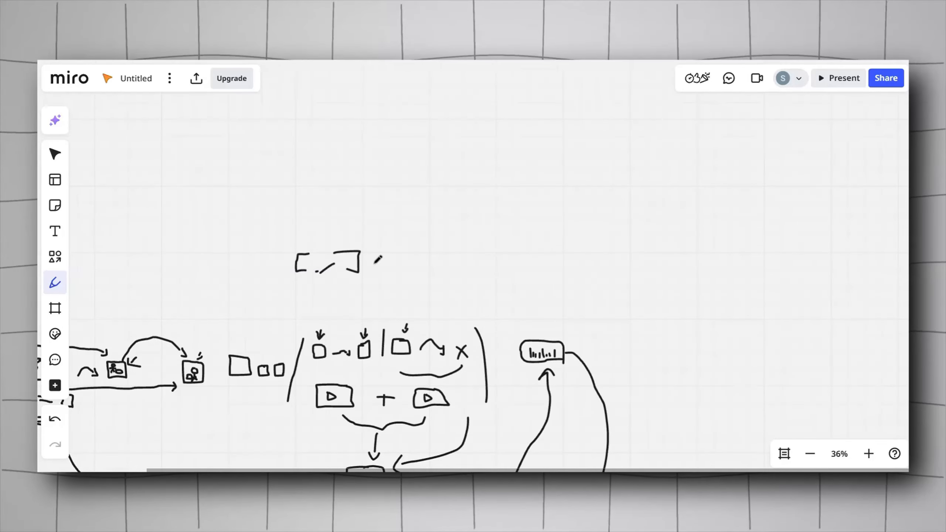
{"action": "scroll", "coordinate": [506, 136], "scroll_direction": "left", "scroll_amount": 2}
{"action": "scroll", "coordinate": [506, 136], "scroll_direction": "down", "scroll_amount": 1}
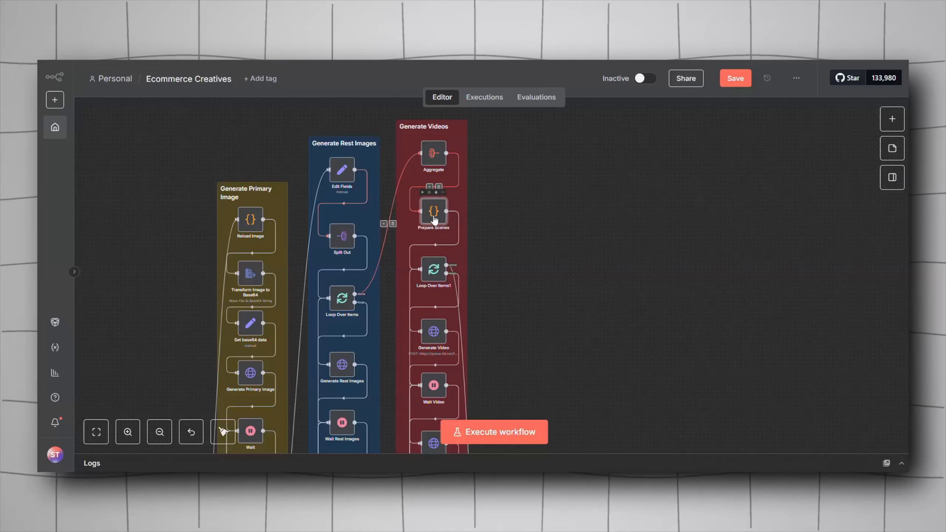
Step: Sketch a second bracketed box with marks to the right of the first one above the rest-images stage on the Miro board
{"action": "double_click", "coordinate": [435, 212]}
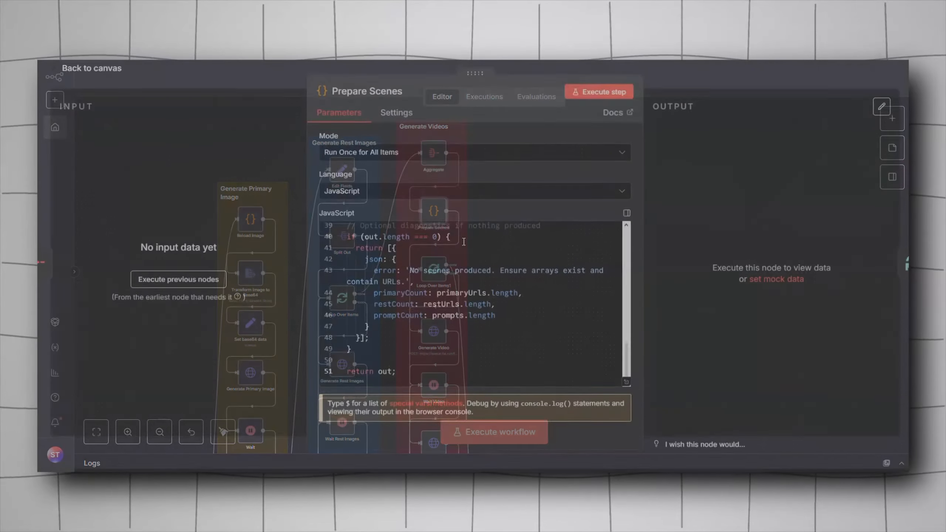
{"action": "scroll", "coordinate": [424, 295], "scroll_direction": "up", "scroll_amount": 10}
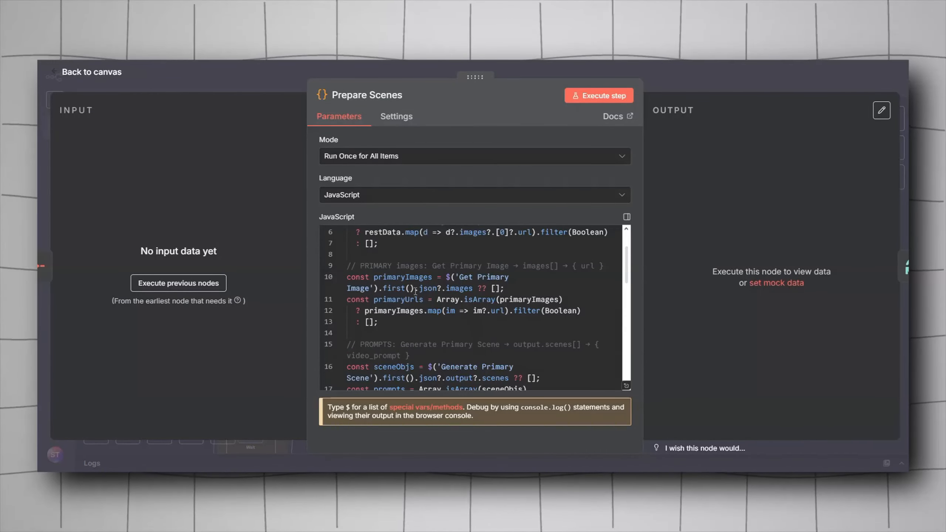
{"action": "scroll", "coordinate": [416, 291], "scroll_direction": "down", "scroll_amount": 2}
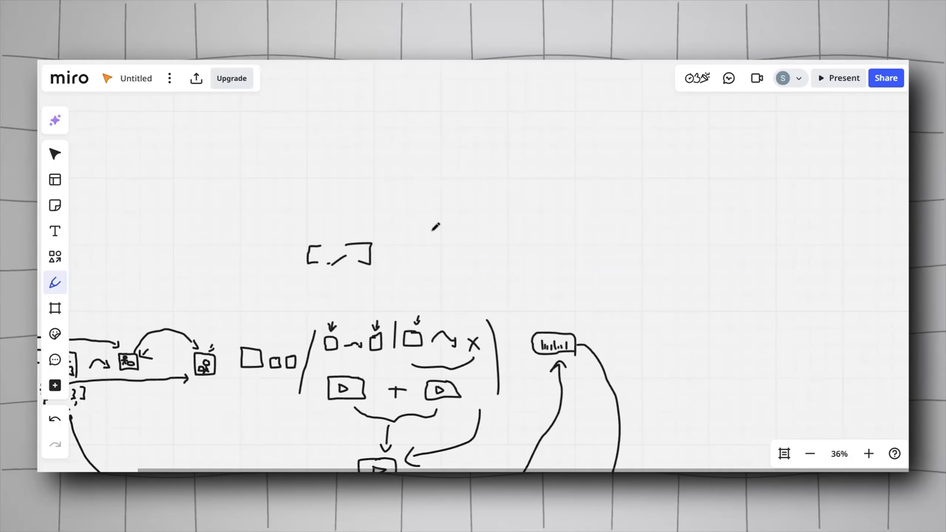
{"action": "mouse_move", "coordinate": [431, 230]}
{"action": "left_mouse_down"}
{"action": "mouse_move", "coordinate": [418, 247]}
{"action": "mouse_move", "coordinate": [479, 243]}
{"action": "left_mouse_up"}
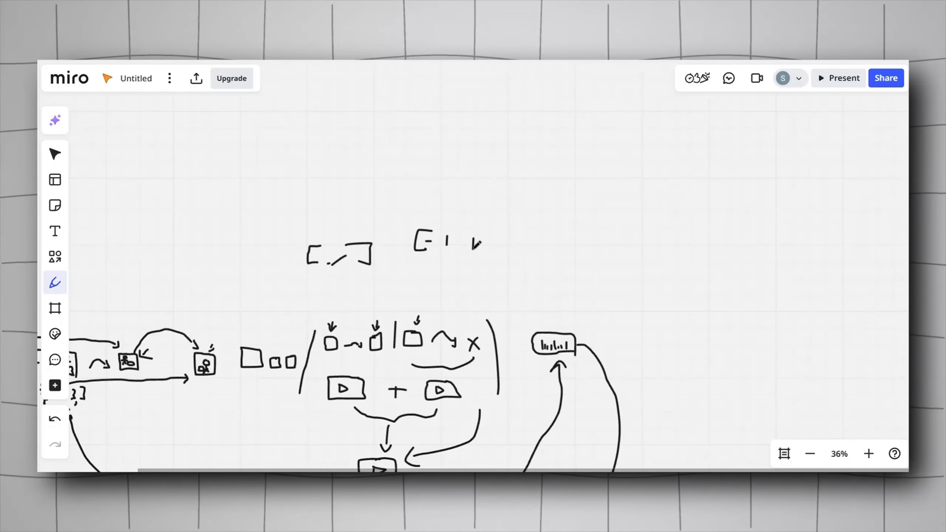
{"action": "scroll", "coordinate": [473, 249], "scroll_direction": "right", "scroll_amount": 1}
{"action": "scroll", "coordinate": [474, 250], "scroll_direction": "down", "scroll_amount": 1}
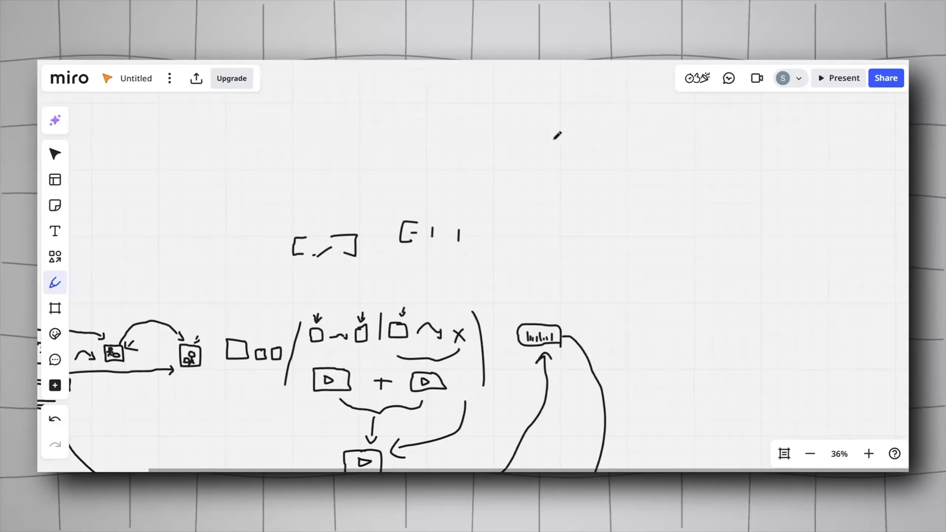
Step: Read through the Prepare Scenes code's scene-building loop and empty-output diagnostics, then return to the canvas
{"action": "scroll", "coordinate": [428, 266], "scroll_direction": "down", "scroll_amount": 10}
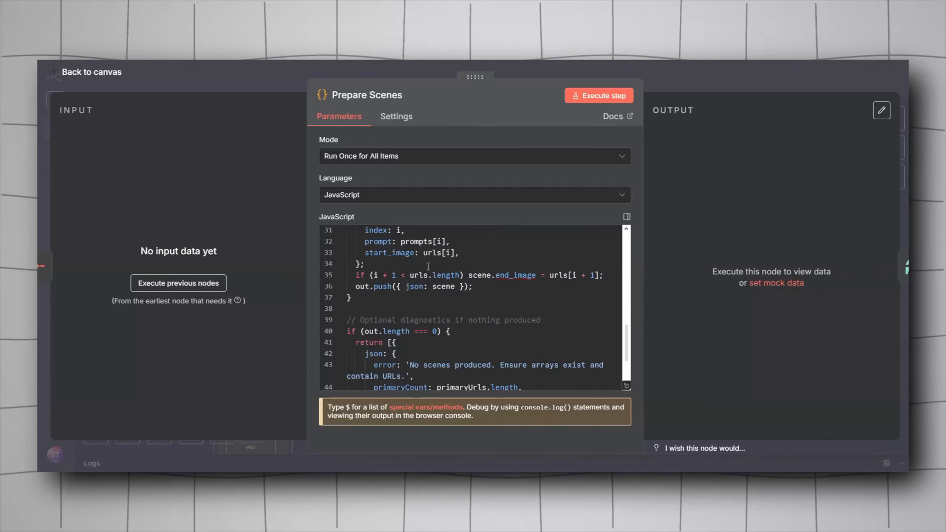
{"action": "scroll", "coordinate": [428, 266], "scroll_direction": "up", "scroll_amount": 5}
{"action": "scroll", "coordinate": [428, 266], "scroll_direction": "down", "scroll_amount": 10}
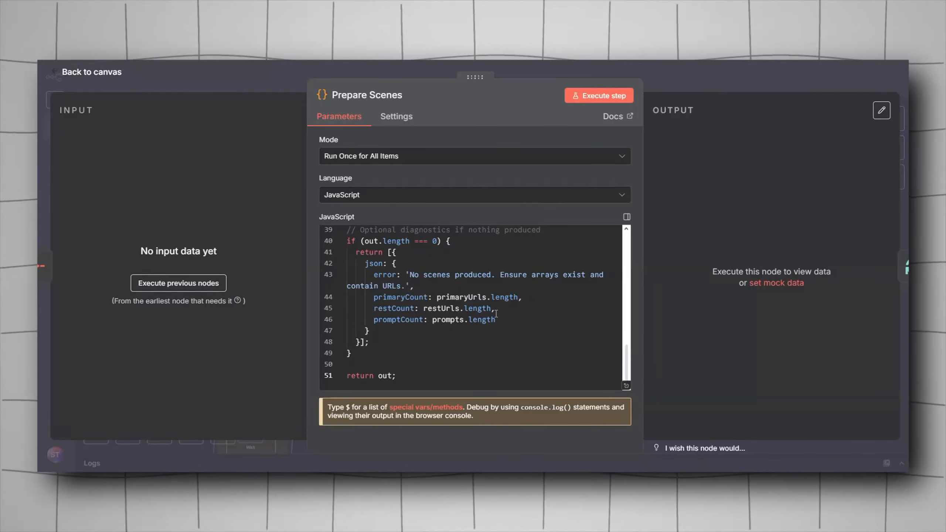
{"action": "scroll", "coordinate": [496, 313], "scroll_direction": "up", "scroll_amount": 12}
{"action": "left_click", "coordinate": [259, 74]}
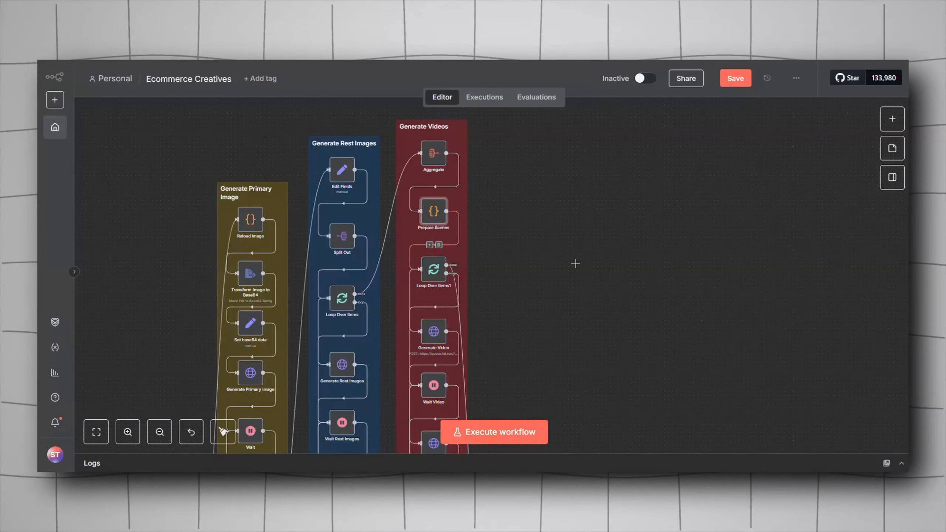
Step: Open the Generate Video node and compare its POST URL with the fal bytedance/seedance/v1/lite/image-to-video model page found by searching seedance lite
{"action": "scroll", "coordinate": [576, 264], "scroll_direction": "down", "scroll_amount": 1}
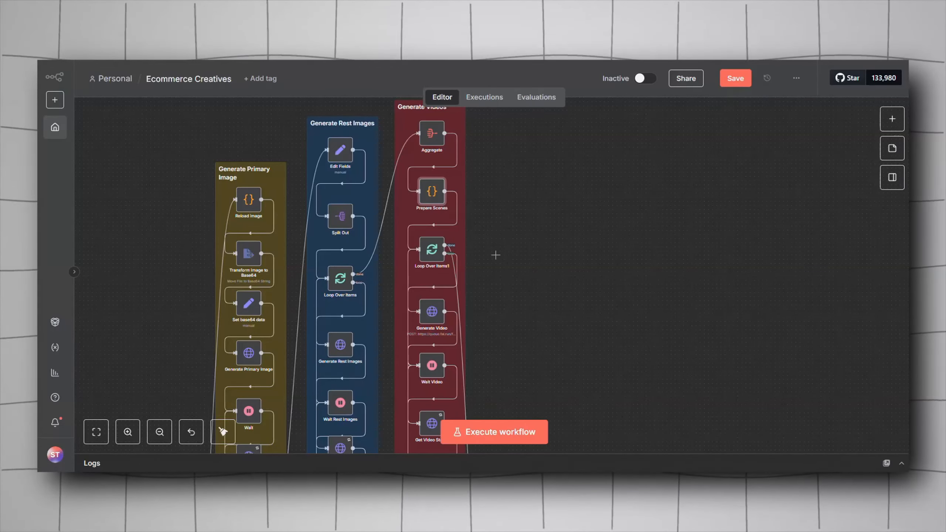
{"action": "scroll", "coordinate": [495, 255], "scroll_direction": "down", "scroll_amount": 3}
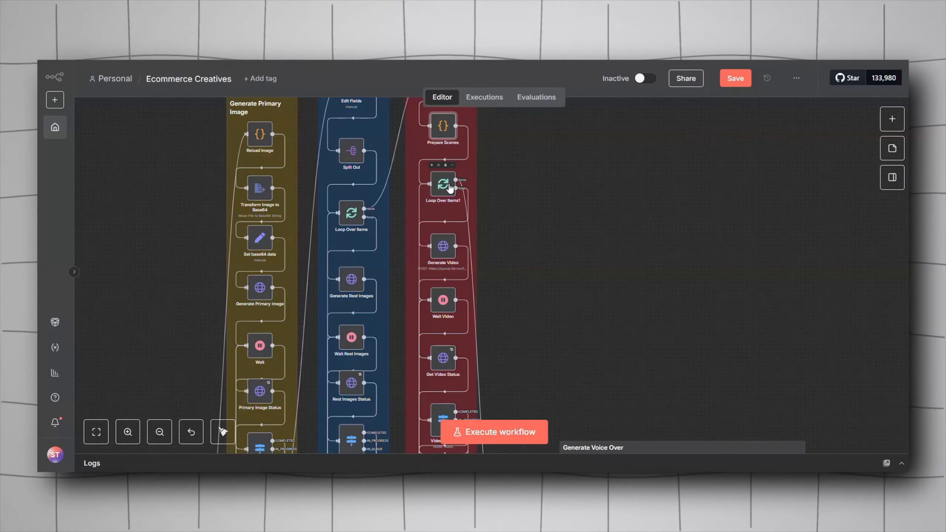
{"action": "scroll", "coordinate": [518, 225], "scroll_direction": "down", "scroll_amount": 1}
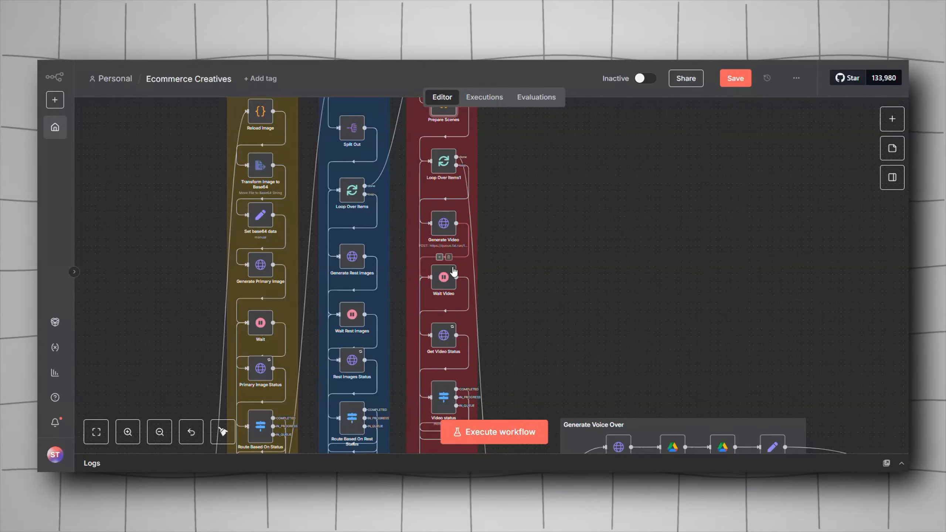
{"action": "scroll", "coordinate": [475, 324], "scroll_direction": "down", "scroll_amount": 3}
{"action": "scroll", "coordinate": [578, 281], "scroll_direction": "up", "scroll_amount": 2}
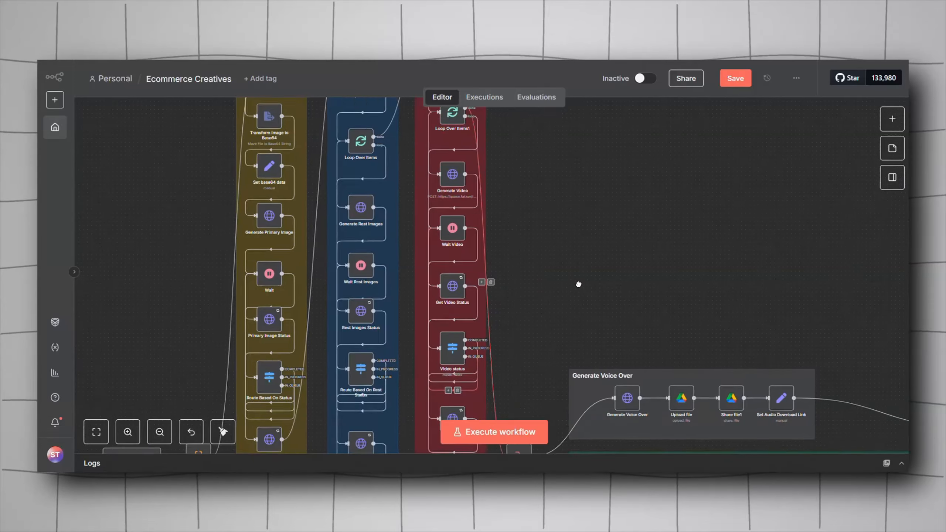
{"action": "double_click", "coordinate": [446, 215]}
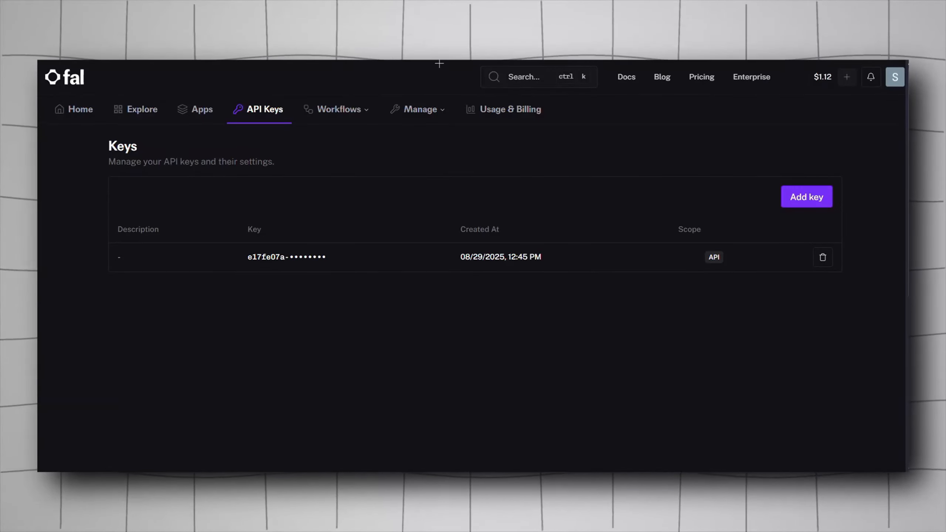
{"action": "left_click", "coordinate": [536, 76]}
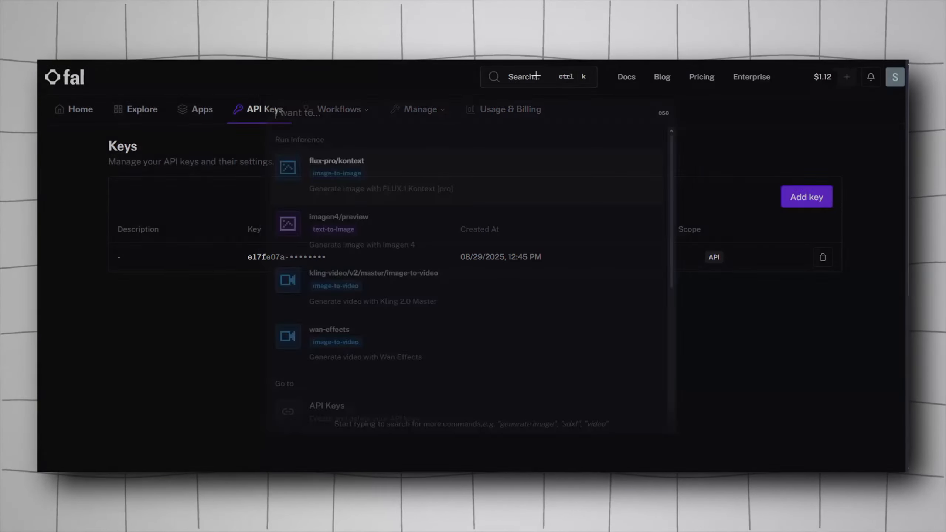
{"action": "type", "text": "seedance lite"}
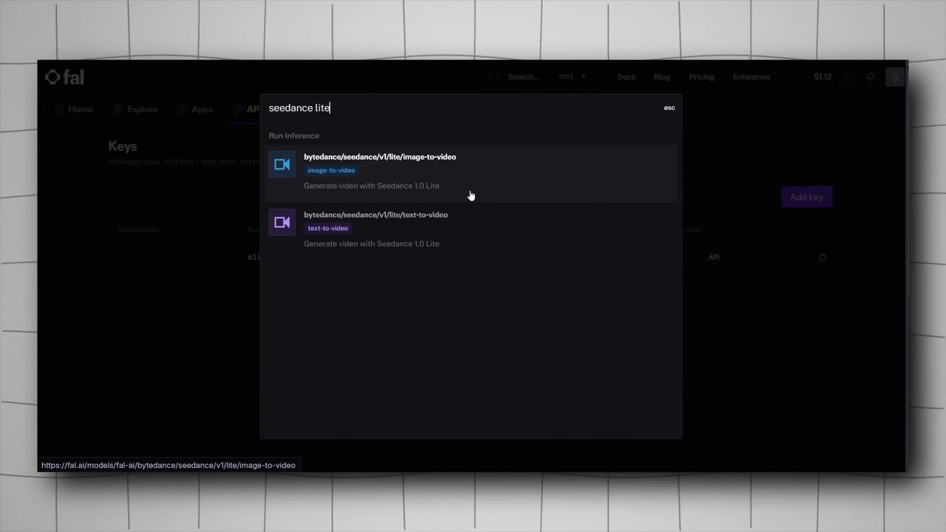
{"action": "left_click", "coordinate": [432, 177]}
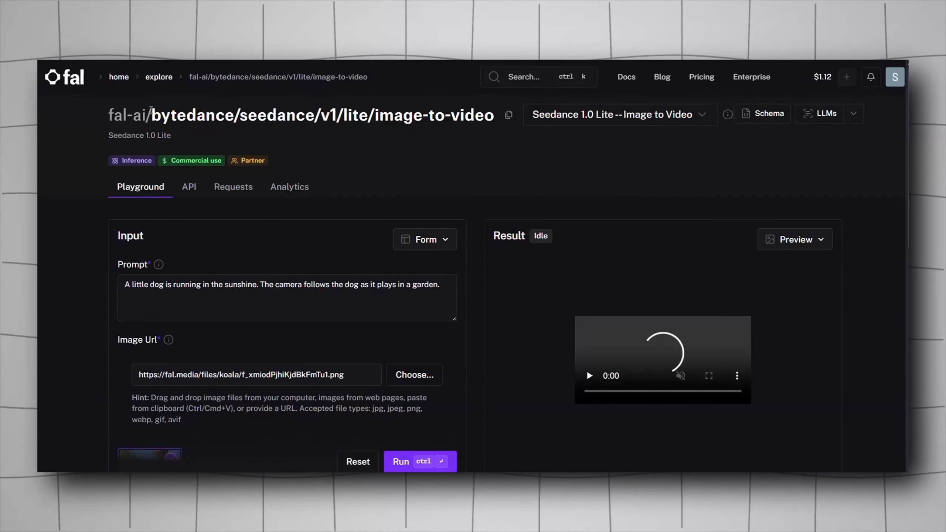
{"action": "left_click_drag", "start_coordinate": [151, 112], "coordinate": [367, 114]}
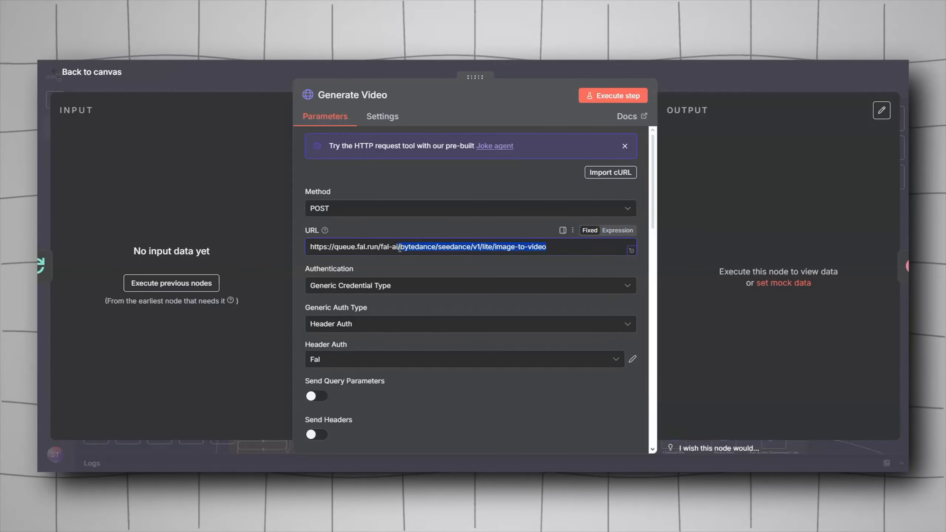
{"action": "left_click", "coordinate": [398, 247]}
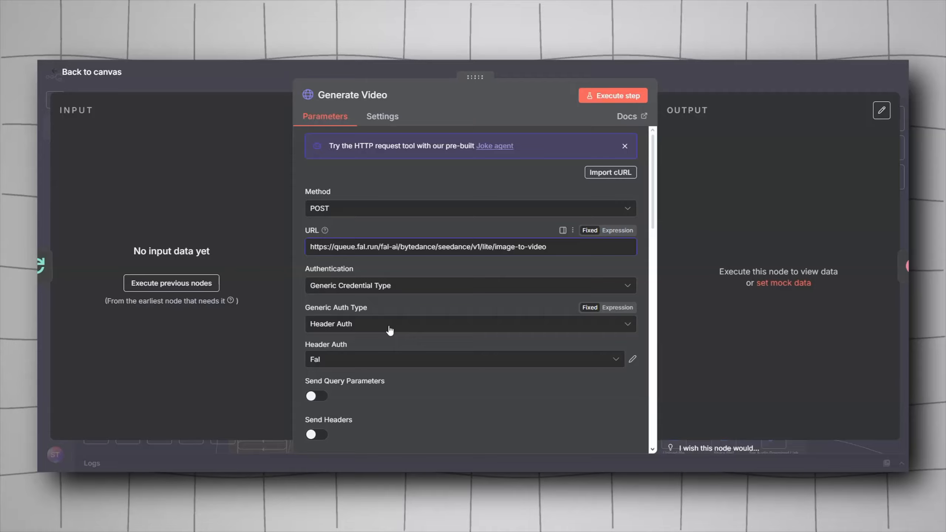
Step: Review the Generate Video node's JSON body parameters prompt, image_url and end_image_url and their expressions
{"action": "scroll", "coordinate": [390, 330], "scroll_direction": "down", "scroll_amount": 2}
{"action": "scroll", "coordinate": [389, 330], "scroll_direction": "down", "scroll_amount": 2}
{"action": "scroll", "coordinate": [335, 302], "scroll_direction": "down", "scroll_amount": 2}
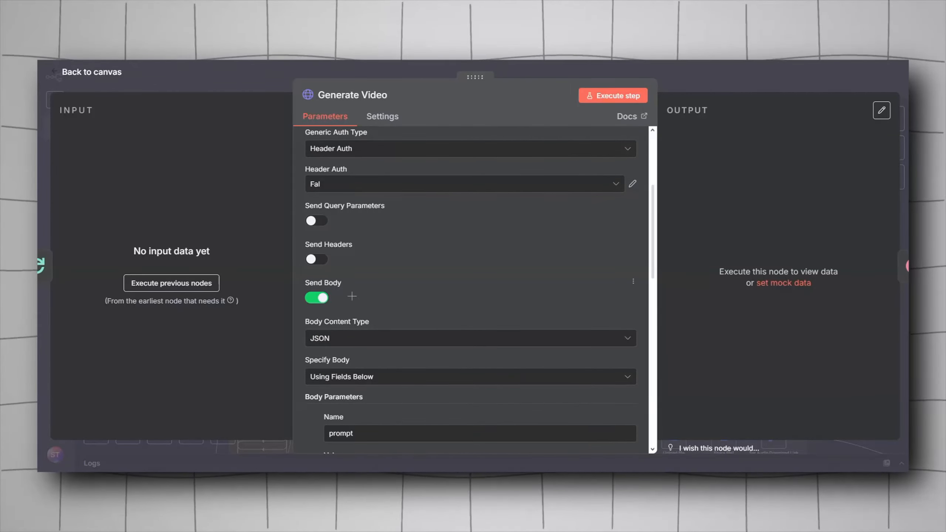
{"action": "scroll", "coordinate": [352, 350], "scroll_direction": "down", "scroll_amount": 2}
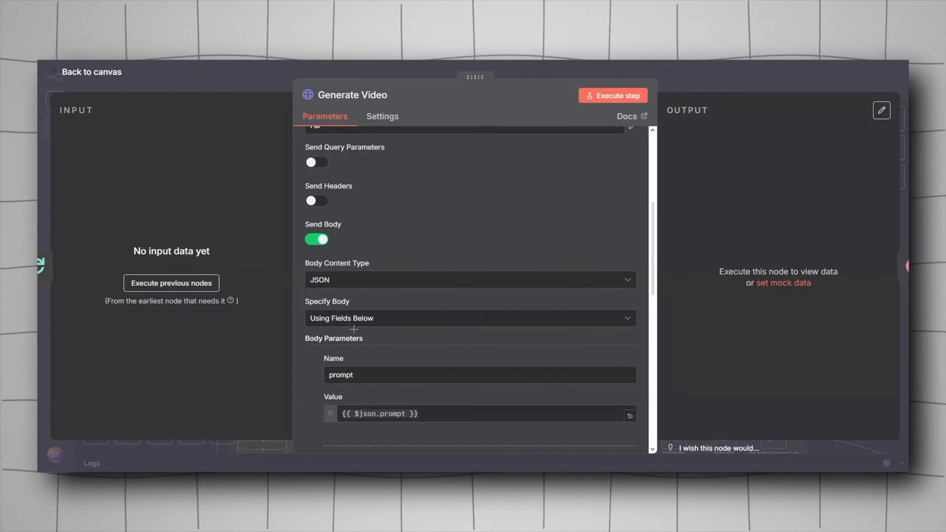
{"action": "scroll", "coordinate": [354, 330], "scroll_direction": "down", "scroll_amount": 6}
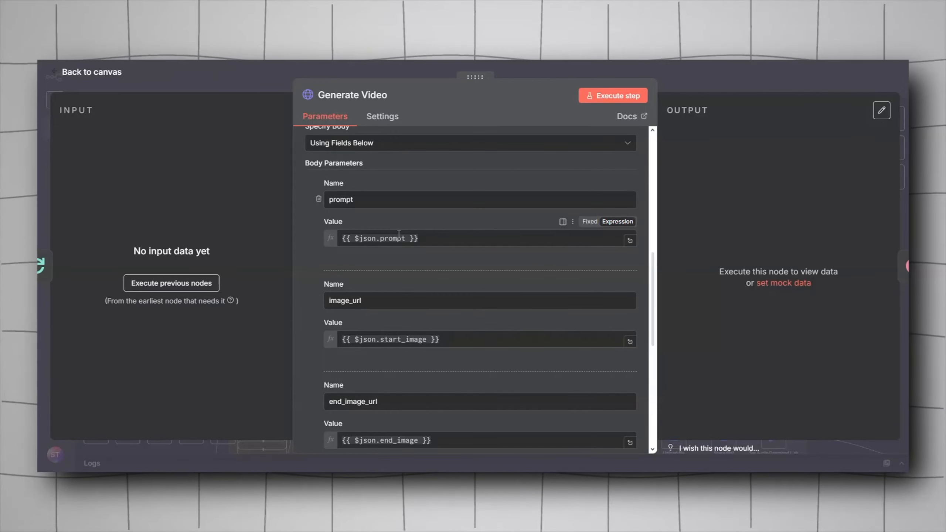
{"action": "key", "text": "Escape"}
Step: Reopen the Generate Video node and review its remaining body parameters, resolution 480p and duration 8
{"action": "scroll", "coordinate": [587, 186], "scroll_direction": "up", "scroll_amount": 3}
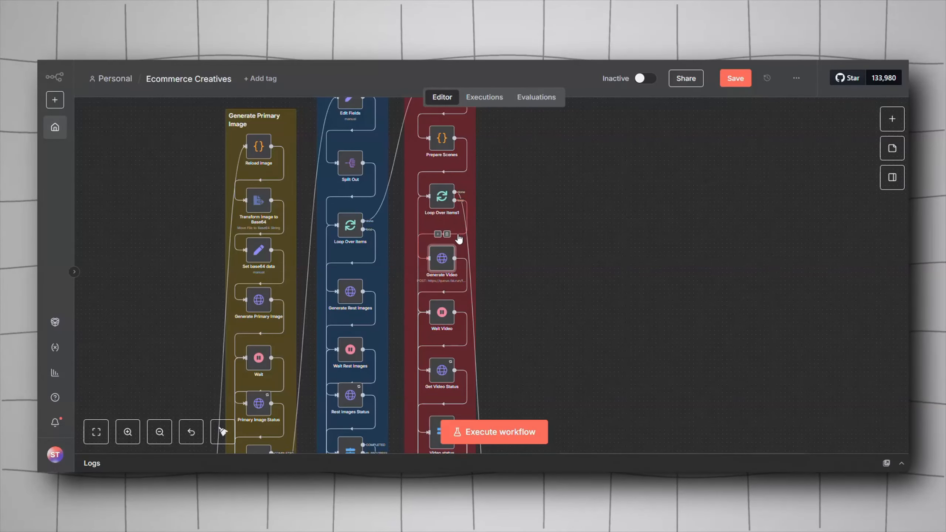
{"action": "double_click", "coordinate": [443, 258]}
{"action": "scroll", "coordinate": [412, 274], "scroll_direction": "down", "scroll_amount": 8}
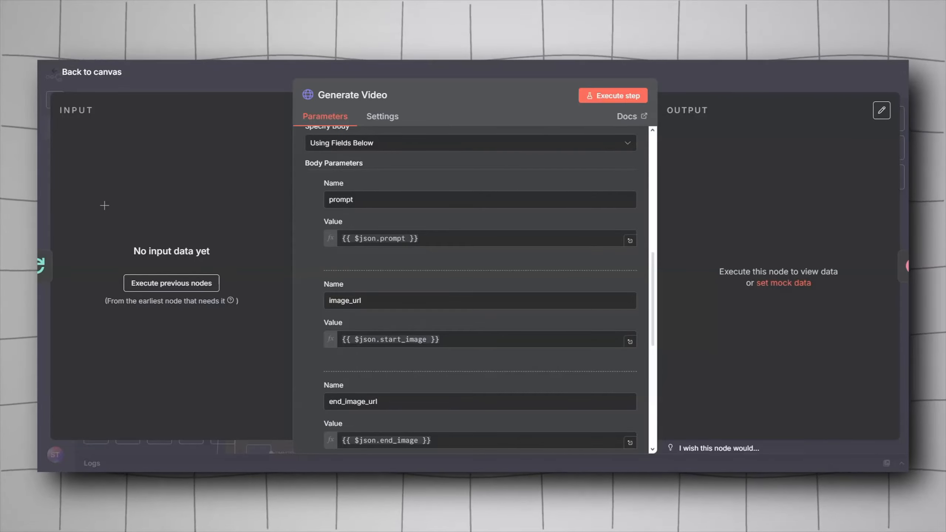
{"action": "scroll", "coordinate": [485, 328], "scroll_direction": "down", "scroll_amount": 2}
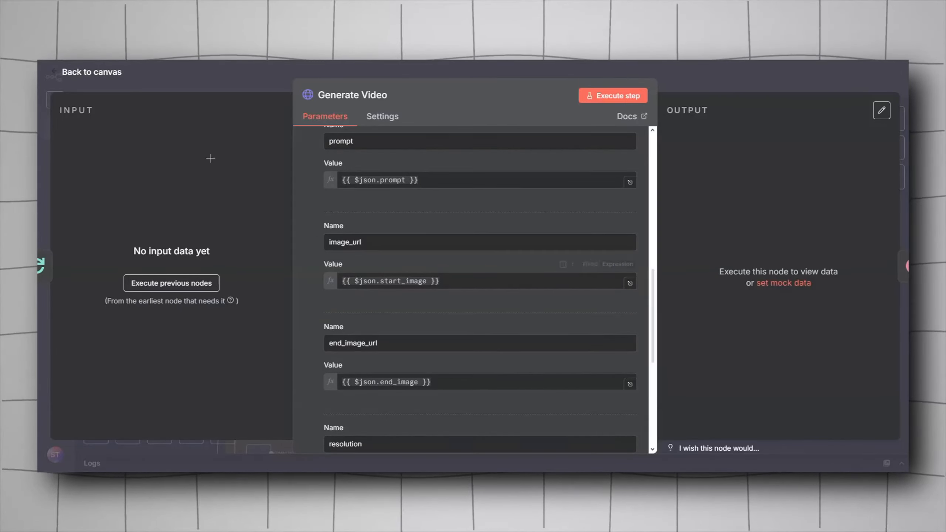
{"action": "scroll", "coordinate": [481, 306], "scroll_direction": "down", "scroll_amount": 2}
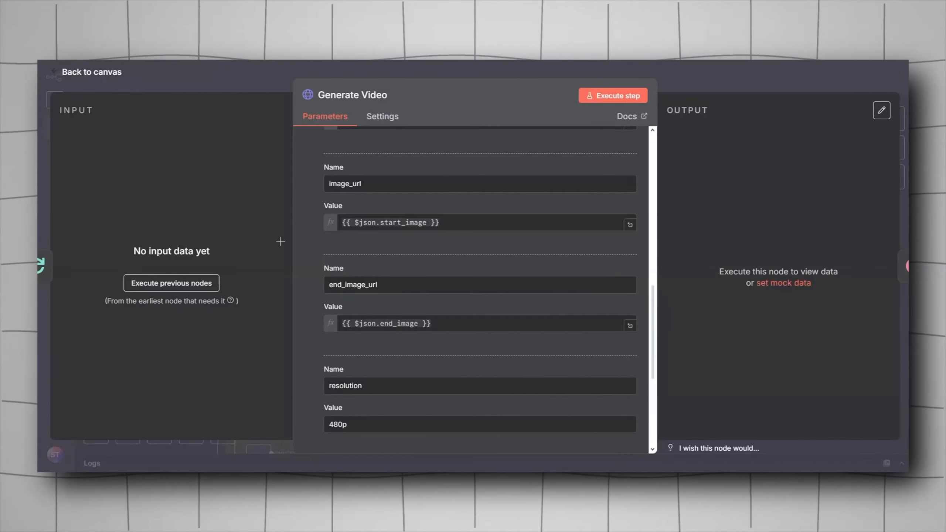
{"action": "scroll", "coordinate": [371, 343], "scroll_direction": "down", "scroll_amount": 2}
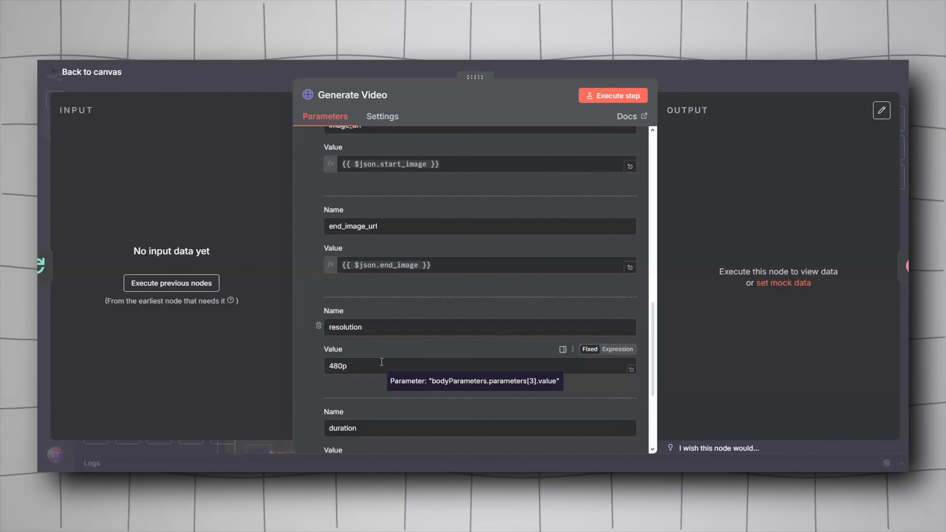
{"action": "scroll", "coordinate": [381, 362], "scroll_direction": "down", "scroll_amount": 6}
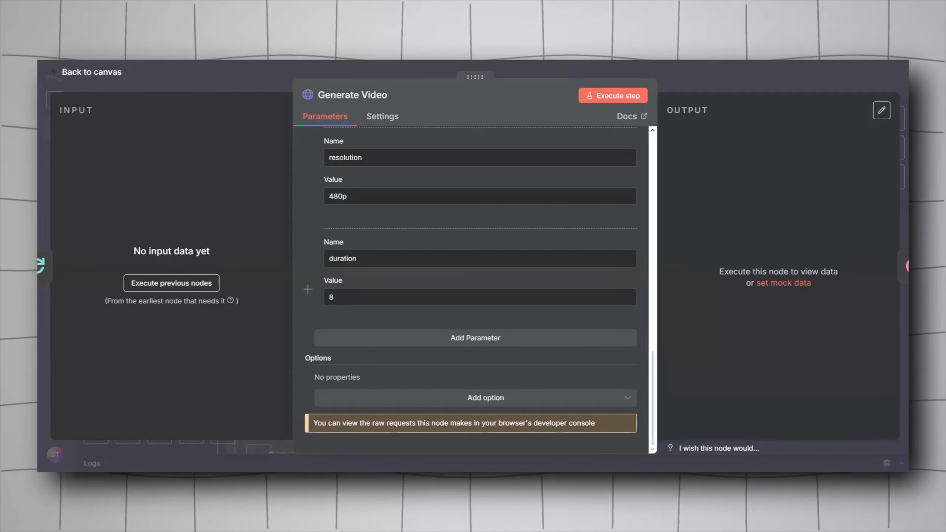
{"action": "scroll", "coordinate": [381, 217], "scroll_direction": "up", "scroll_amount": 15}
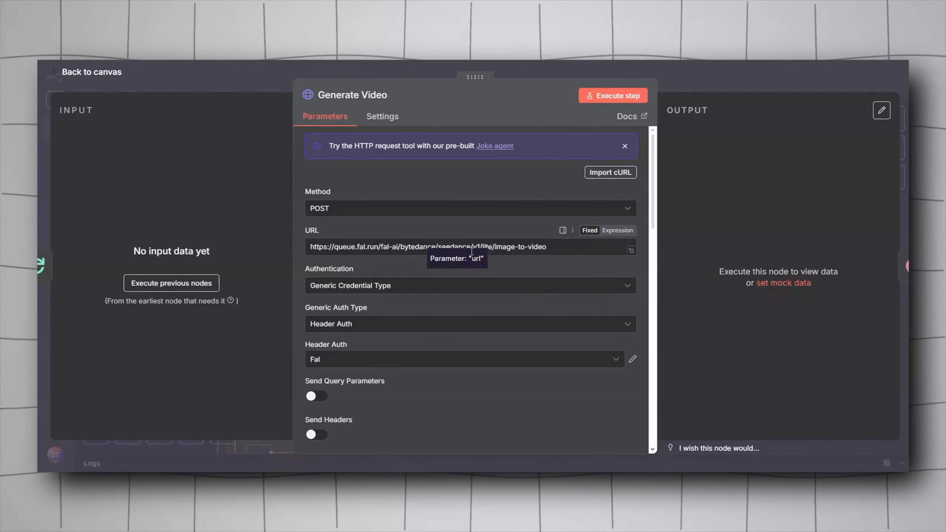
{"action": "key", "text": "Escape"}
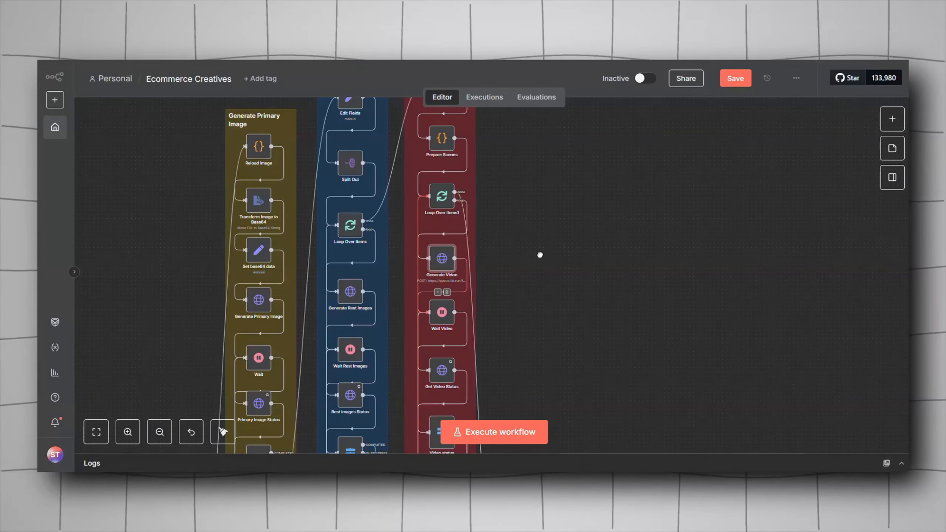
Step: Pan the workflow canvas to examine the video status check, Collect videos, Generate Voice Over and Concatenate Videos sections
{"action": "left_click_drag", "start_coordinate": [566, 187], "coordinate": [539, 201]}
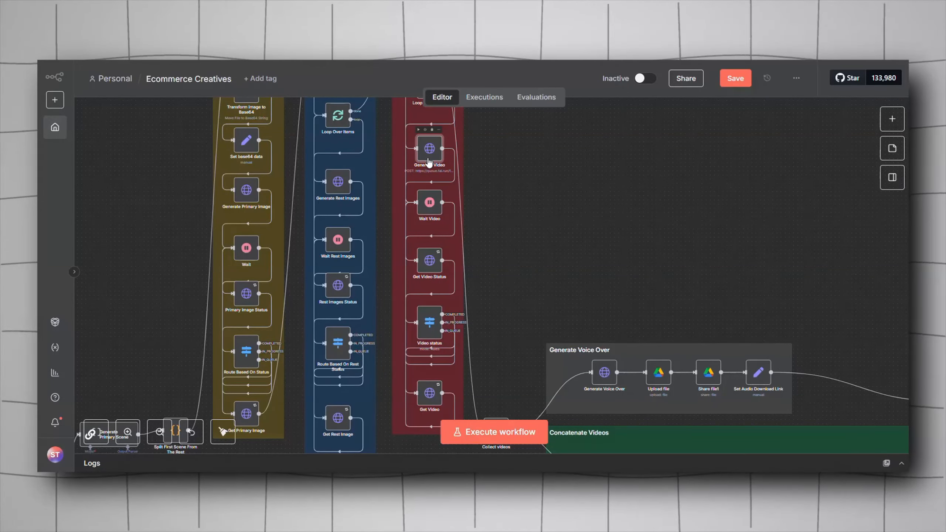
{"action": "double_click", "coordinate": [432, 268]}
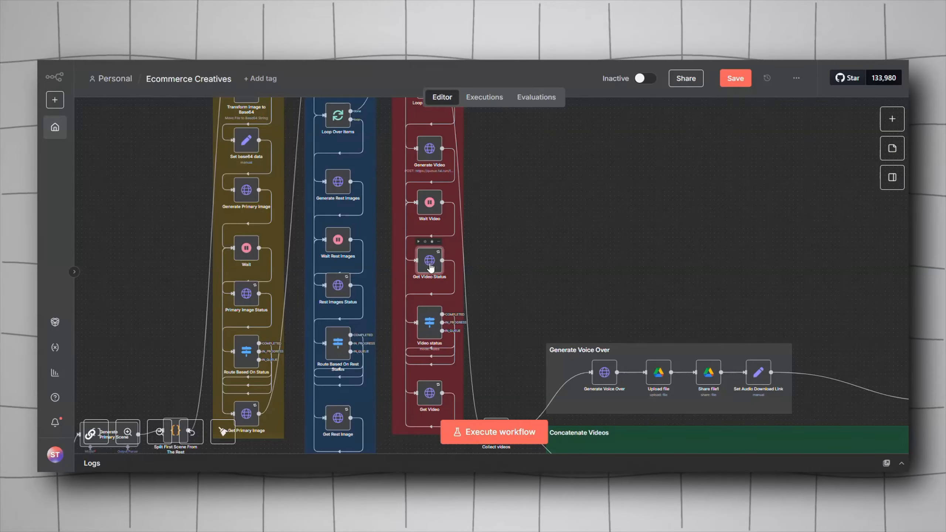
{"action": "left_click", "coordinate": [271, 85]}
{"action": "scroll", "coordinate": [545, 262], "scroll_direction": "down", "scroll_amount": 3}
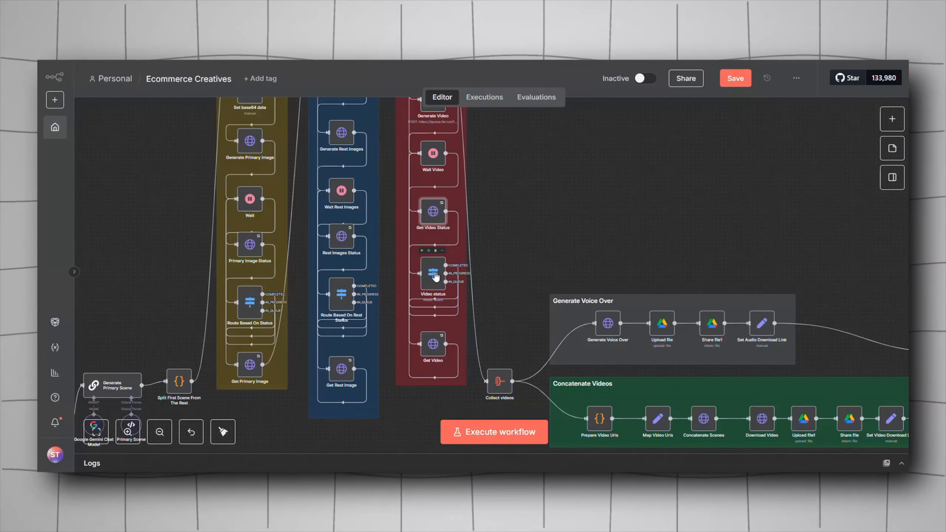
{"action": "left_click_drag", "start_coordinate": [509, 310], "coordinate": [513, 284]}
{"action": "left_click_drag", "start_coordinate": [531, 209], "coordinate": [544, 278]}
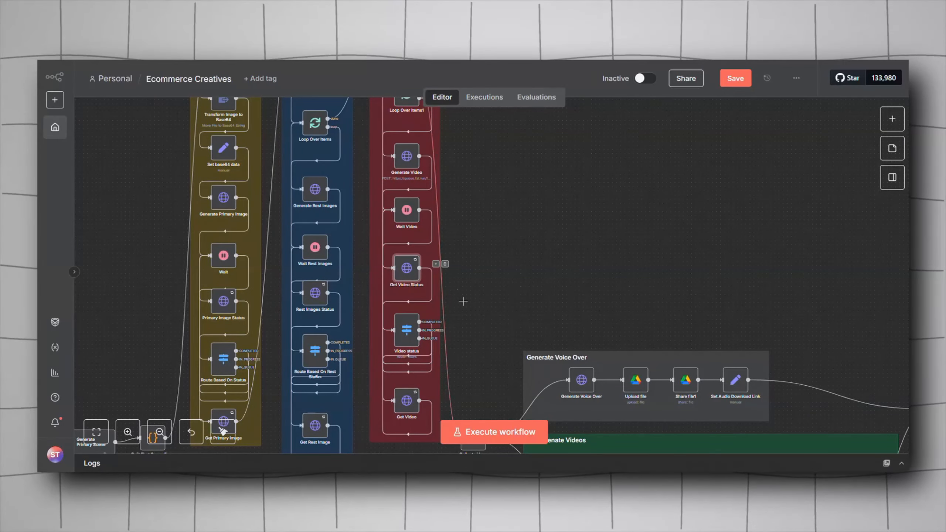
{"action": "scroll", "coordinate": [439, 268], "scroll_direction": "down", "scroll_amount": 5}
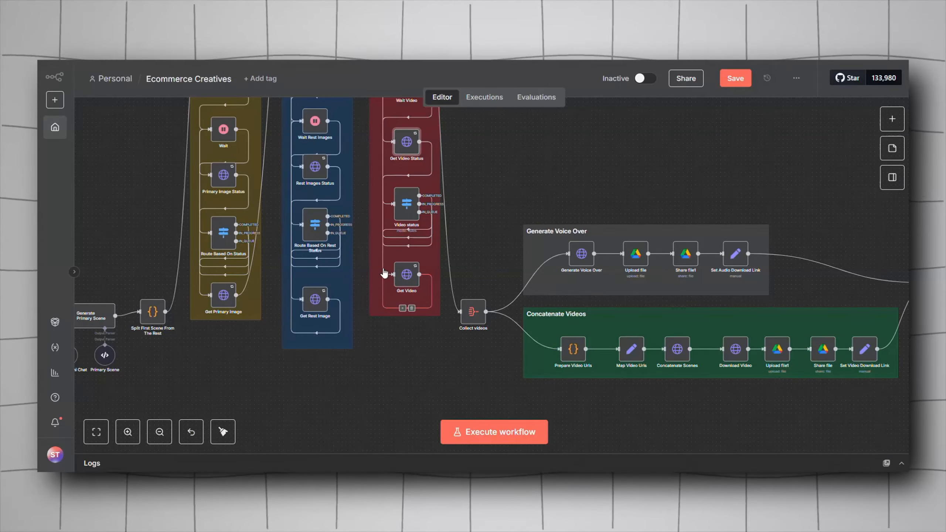
{"action": "scroll", "coordinate": [465, 218], "scroll_direction": "up", "scroll_amount": 1}
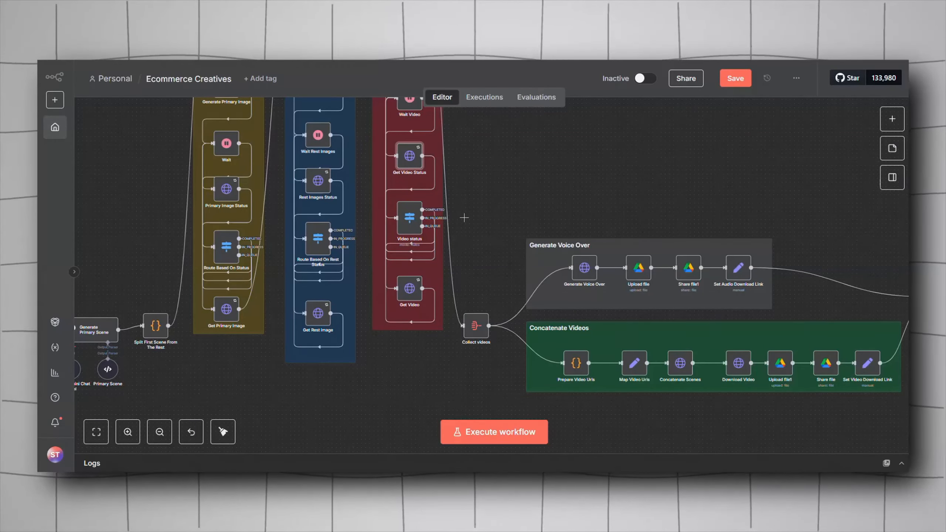
{"action": "scroll", "coordinate": [455, 208], "scroll_direction": "up", "scroll_amount": 6}
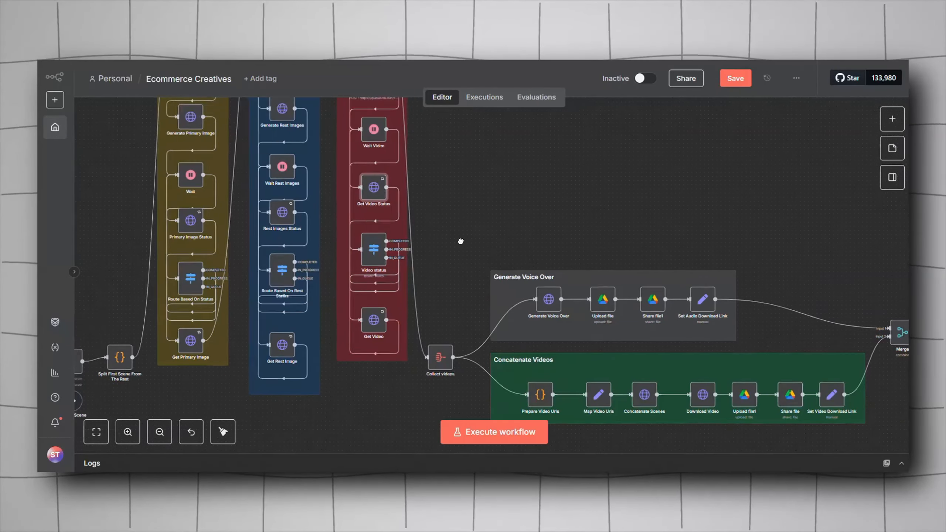
Step: Search the node panel for the Aggregate node
{"action": "key", "text": "1"}
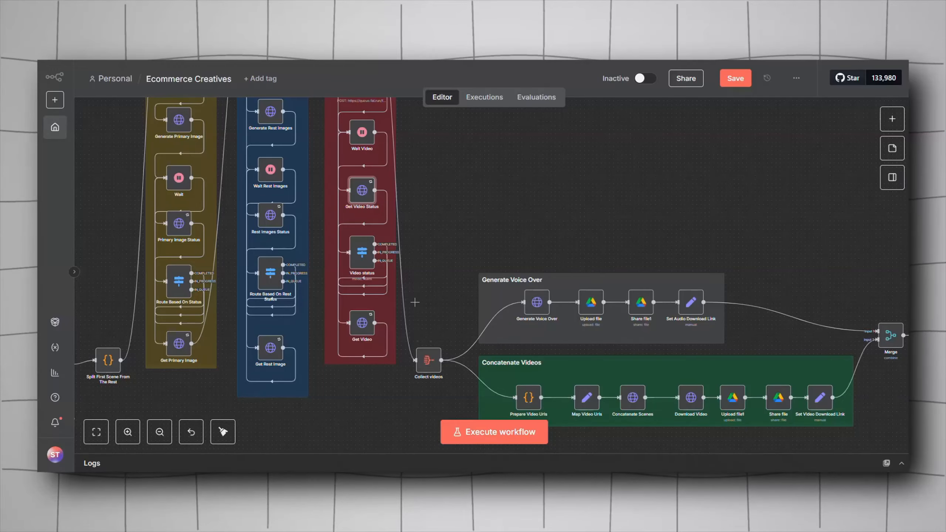
{"action": "right_click", "coordinate": [442, 207]}
{"action": "left_click", "coordinate": [459, 213]}
{"action": "type", "text": "af"}
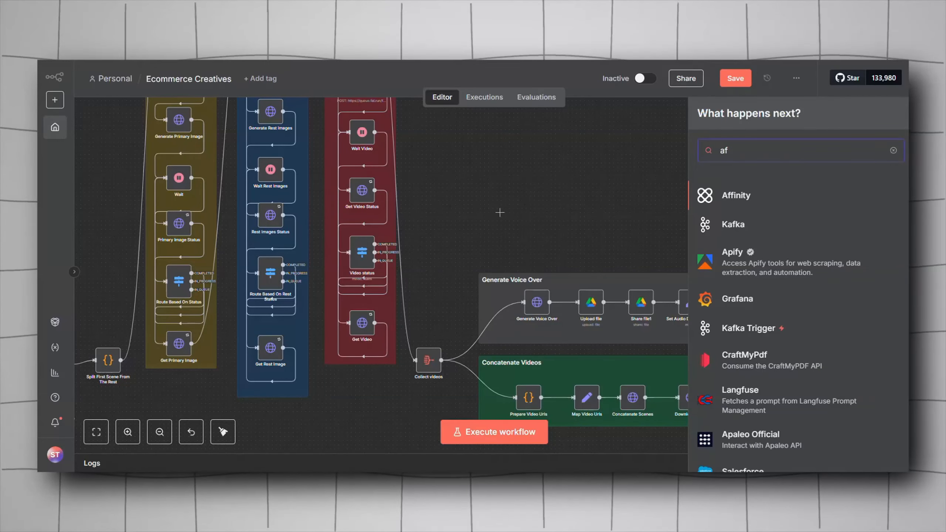
{"action": "key", "text": "BackSpace"}
{"action": "type", "text": "gg"}
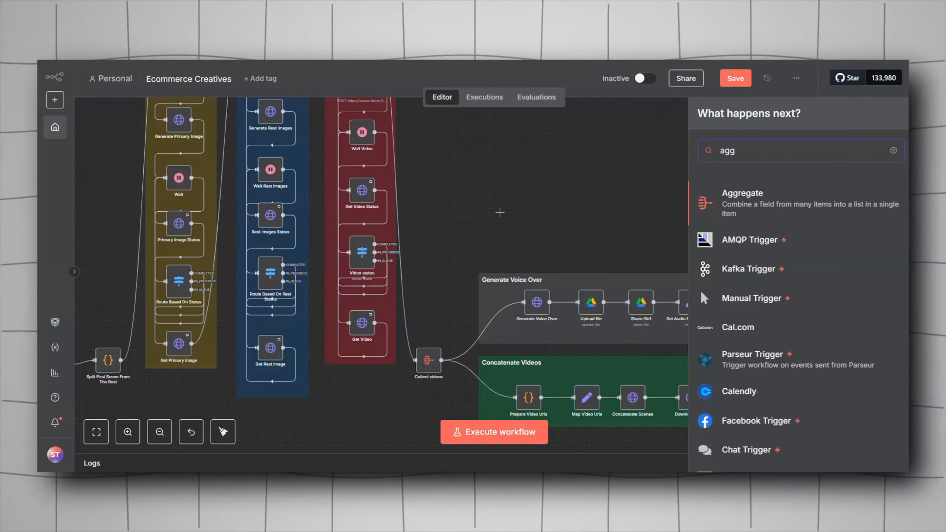
{"action": "left_click", "coordinate": [522, 242]}
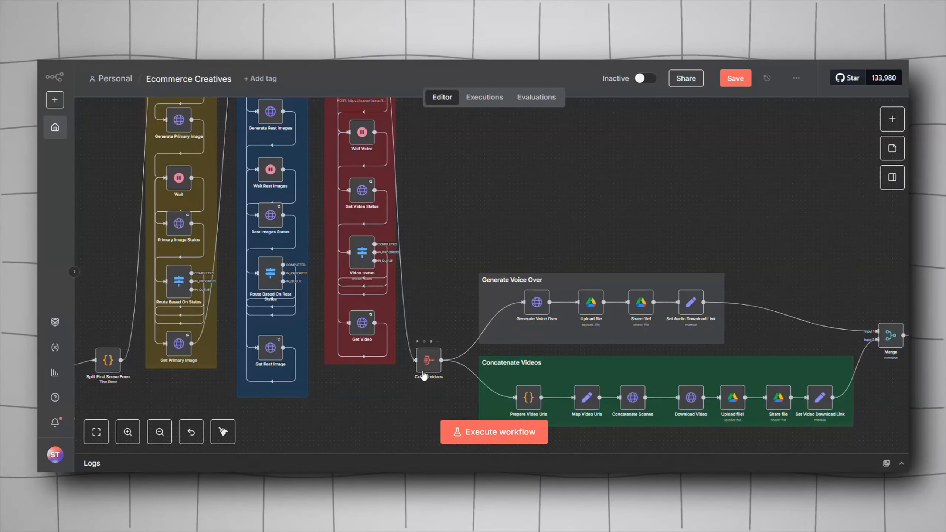
Step: Open the Collect videos node and review its Aggregate and Include options, output field data, then return to the canvas
{"action": "double_click", "coordinate": [428, 358]}
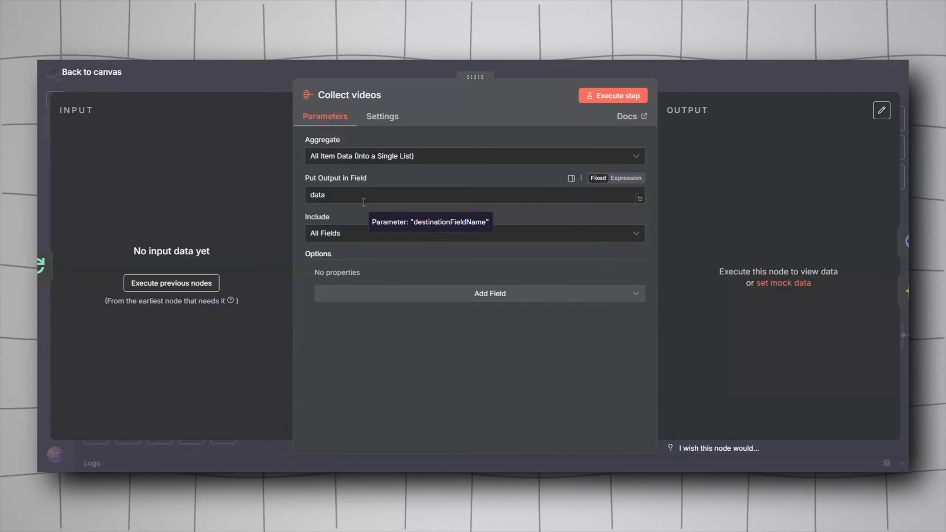
{"action": "left_click", "coordinate": [315, 156]}
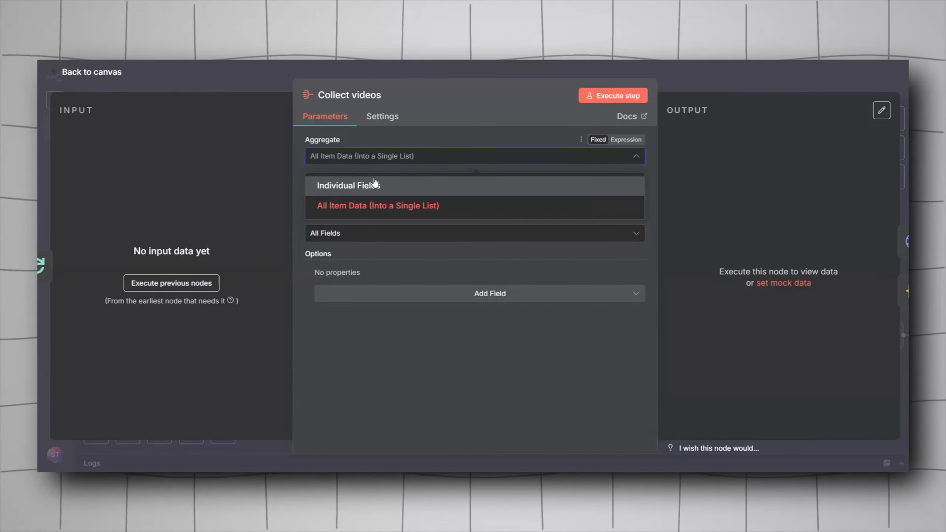
{"action": "left_click", "coordinate": [353, 155]}
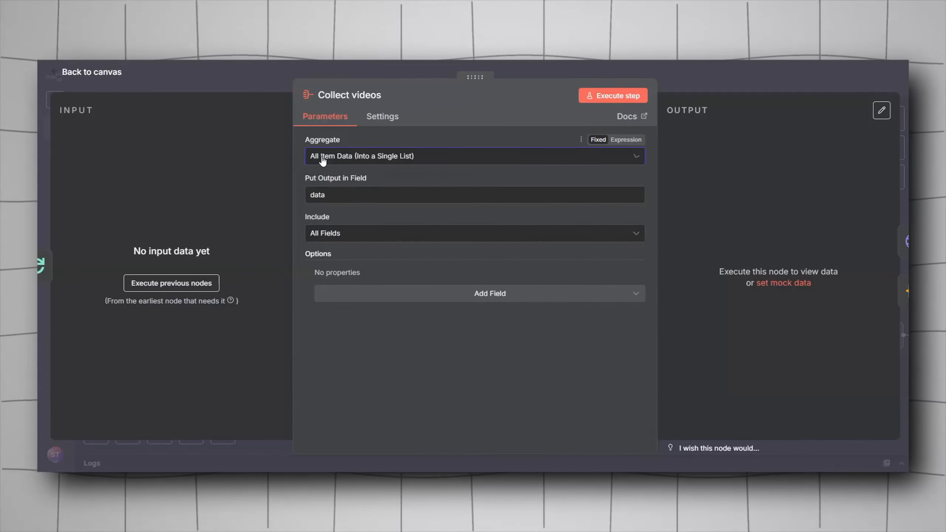
{"action": "left_click_drag", "start_coordinate": [351, 194], "coordinate": [311, 191]}
{"action": "left_click", "coordinate": [345, 206]}
{"action": "left_click", "coordinate": [350, 240]}
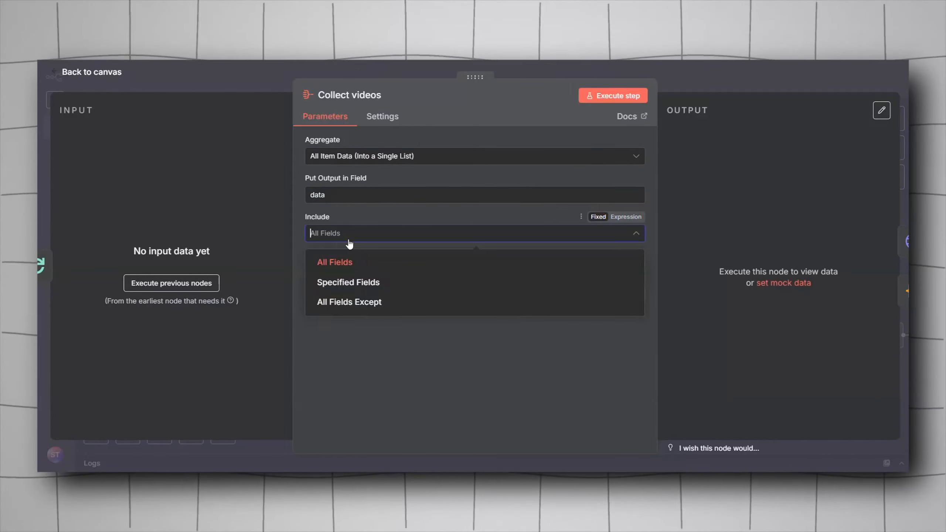
{"action": "left_click", "coordinate": [350, 240]}
{"action": "left_click", "coordinate": [253, 83]}
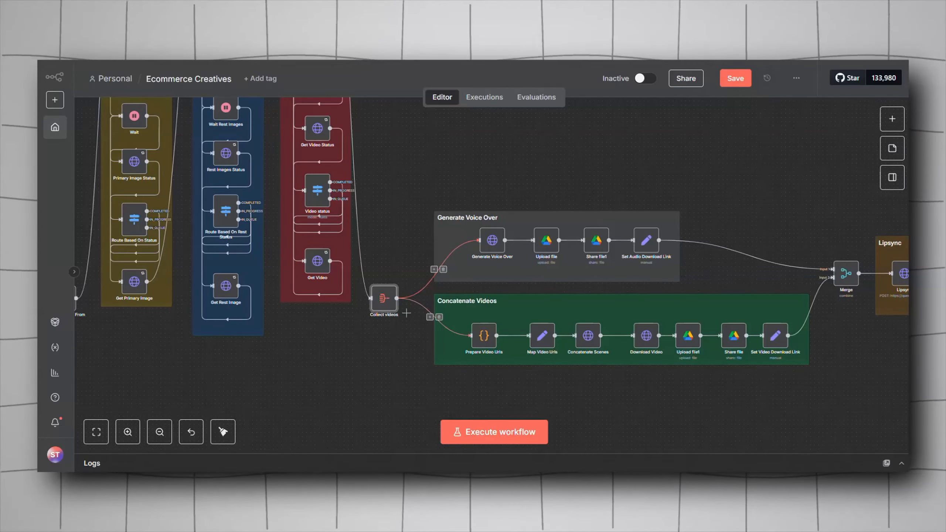
{"action": "scroll", "coordinate": [368, 387], "scroll_direction": "right", "scroll_amount": 5}
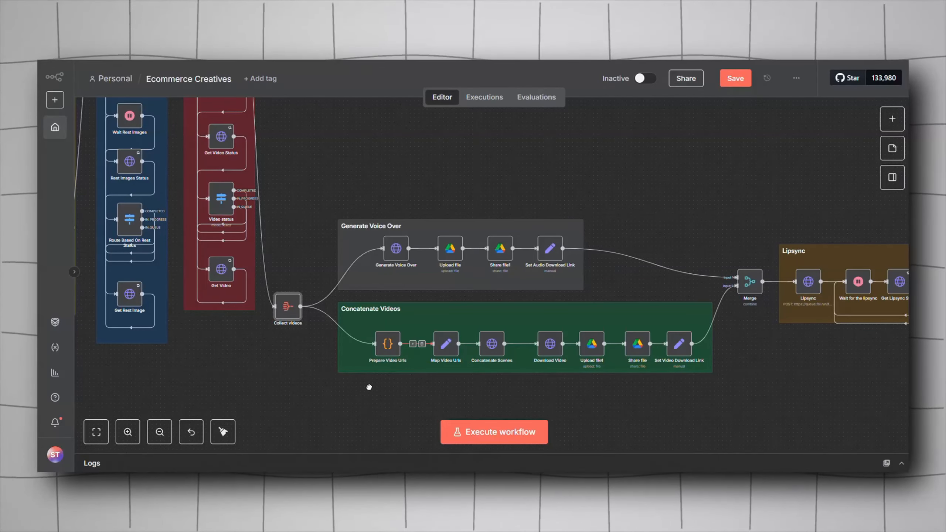
{"action": "scroll", "coordinate": [370, 387], "scroll_direction": "right", "scroll_amount": 1}
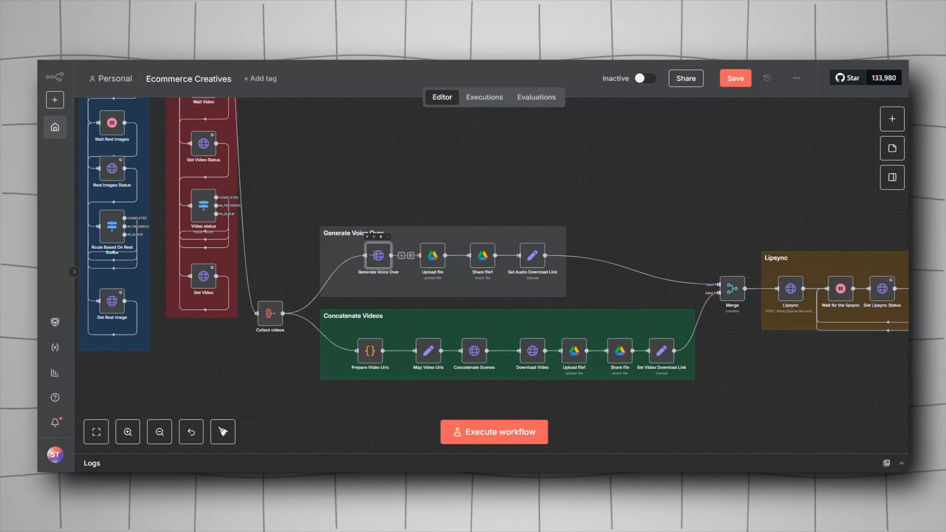
{"action": "double_click", "coordinate": [378, 257]}
{"action": "left_click", "coordinate": [335, 210]}
{"action": "left_click", "coordinate": [340, 211]}
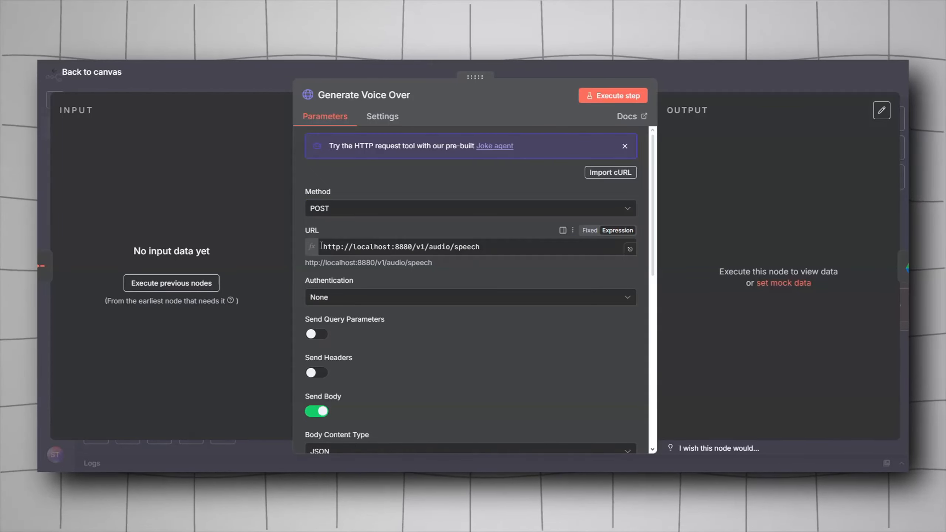
{"action": "left_click_drag", "start_coordinate": [322, 245], "coordinate": [381, 250]}
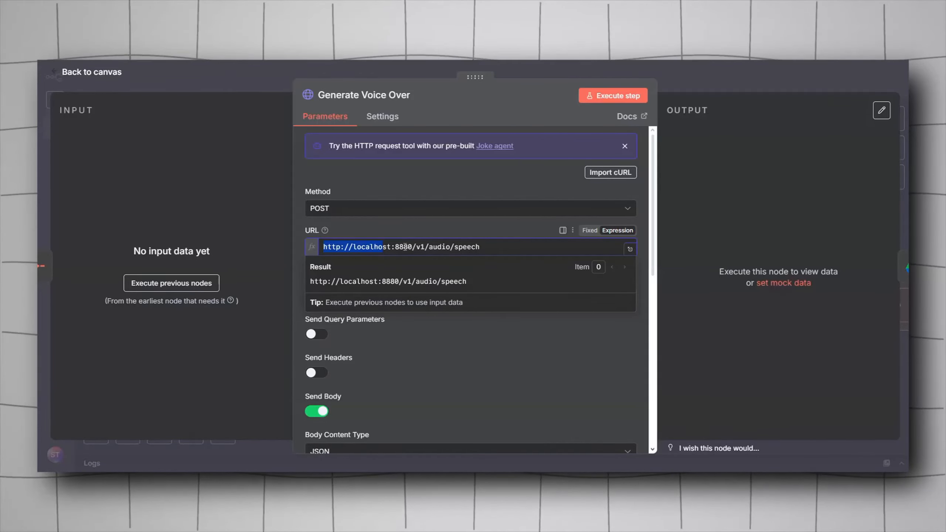
{"action": "left_click", "coordinate": [468, 232]}
Step: Open the Generate Voice Over JSON body in the expression editor and browse the available previous nodes' fields
{"action": "scroll", "coordinate": [333, 283], "scroll_direction": "down", "scroll_amount": 5}
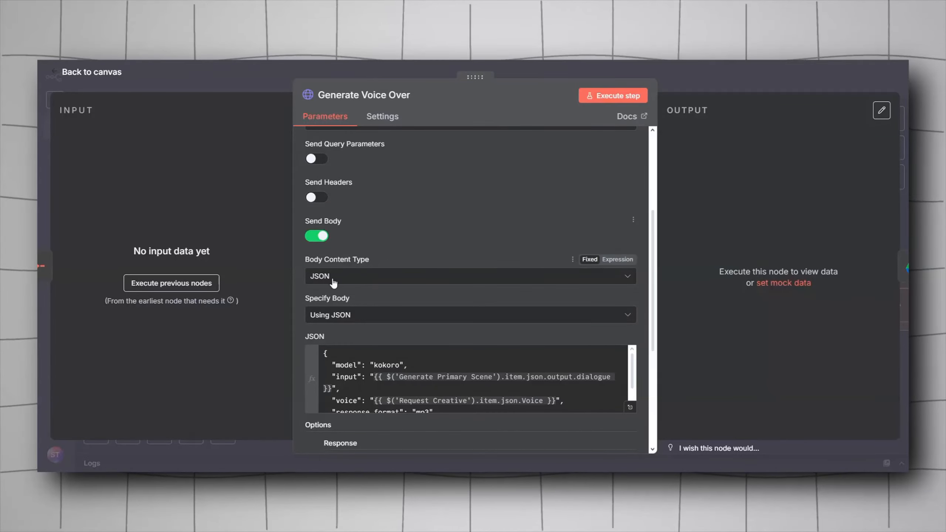
{"action": "scroll", "coordinate": [336, 324], "scroll_direction": "down", "scroll_amount": 3}
{"action": "scroll", "coordinate": [346, 275], "scroll_direction": "down", "scroll_amount": 2}
{"action": "left_click", "coordinate": [630, 290]}
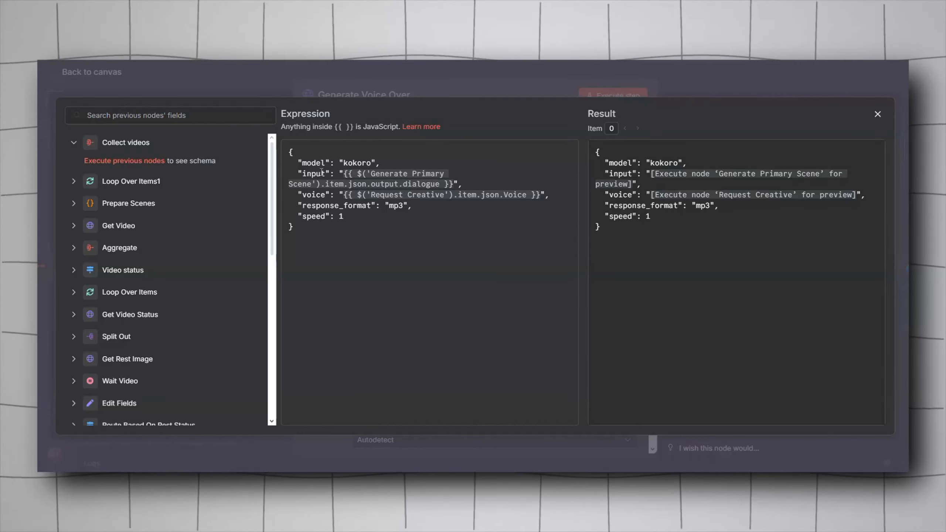
{"action": "scroll", "coordinate": [131, 333], "scroll_direction": "down", "scroll_amount": 8}
{"action": "scroll", "coordinate": [82, 324], "scroll_direction": "down", "scroll_amount": 4}
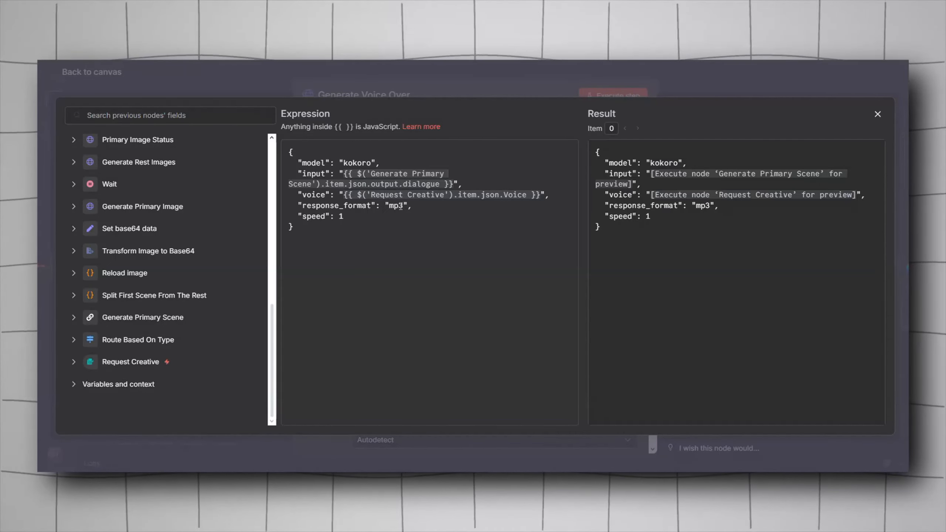
{"action": "key", "text": "Escape"}
Step: Re-examine the Generate Voice Over node's localhost URL and body settings, then close the node
{"action": "scroll", "coordinate": [387, 251], "scroll_direction": "up", "scroll_amount": 10}
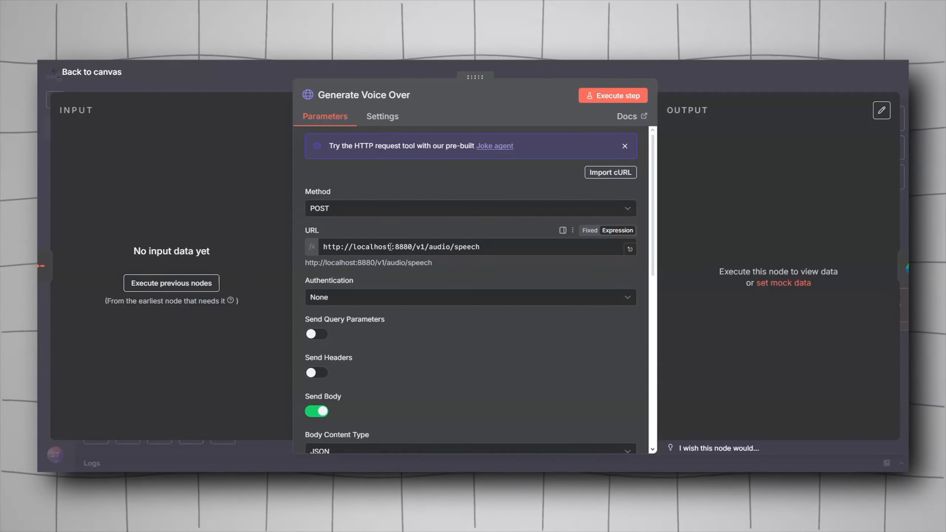
{"action": "double_click", "coordinate": [368, 248]}
{"action": "left_click", "coordinate": [368, 247]}
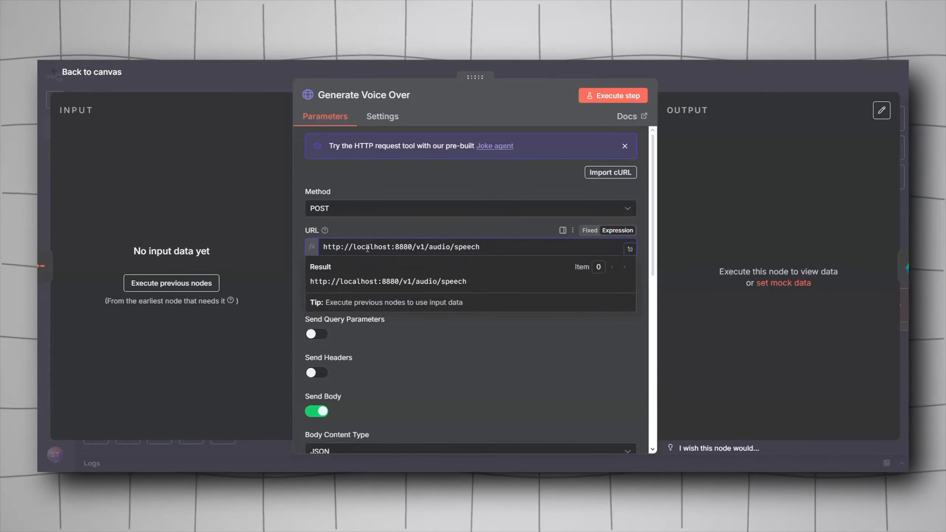
{"action": "left_click", "coordinate": [356, 232]}
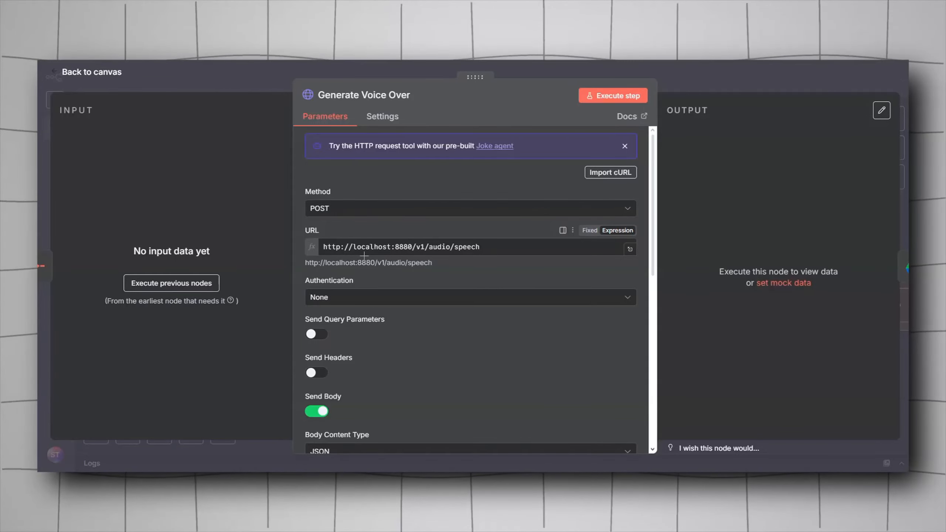
{"action": "scroll", "coordinate": [368, 249], "scroll_direction": "down", "scroll_amount": 5}
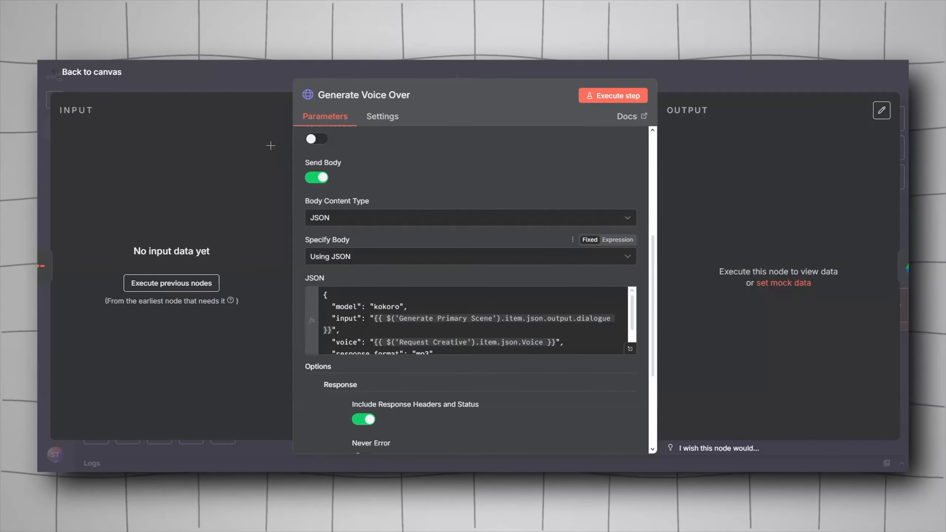
{"action": "left_click", "coordinate": [208, 76]}
{"action": "left_click_drag", "start_coordinate": [387, 273], "coordinate": [366, 267]}
{"action": "scroll", "coordinate": [365, 267], "scroll_direction": "up", "scroll_amount": 4}
{"action": "double_click", "coordinate": [350, 253]}
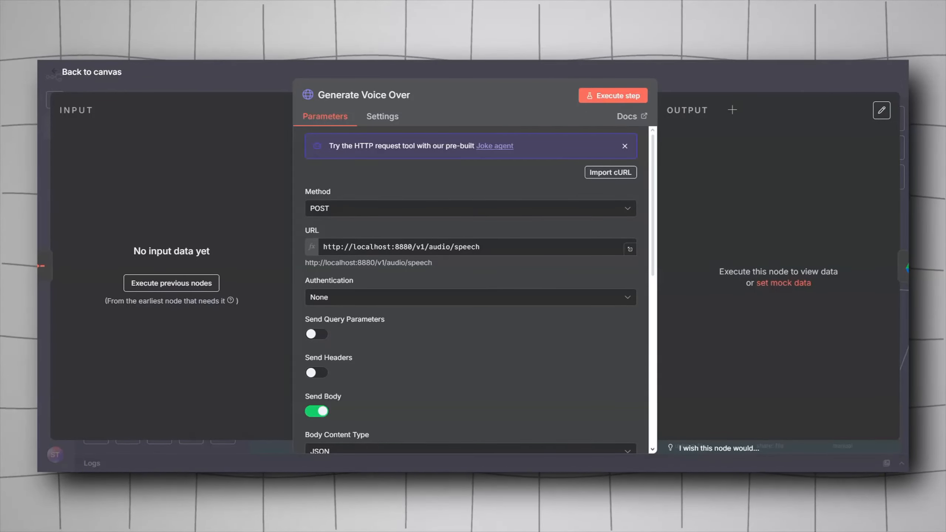
{"action": "key", "text": "Escape"}
Step: Open the Upload file node in the Generate Voice Over group to view its Google Drive settings
{"action": "scroll", "coordinate": [447, 181], "scroll_direction": "right", "scroll_amount": 3}
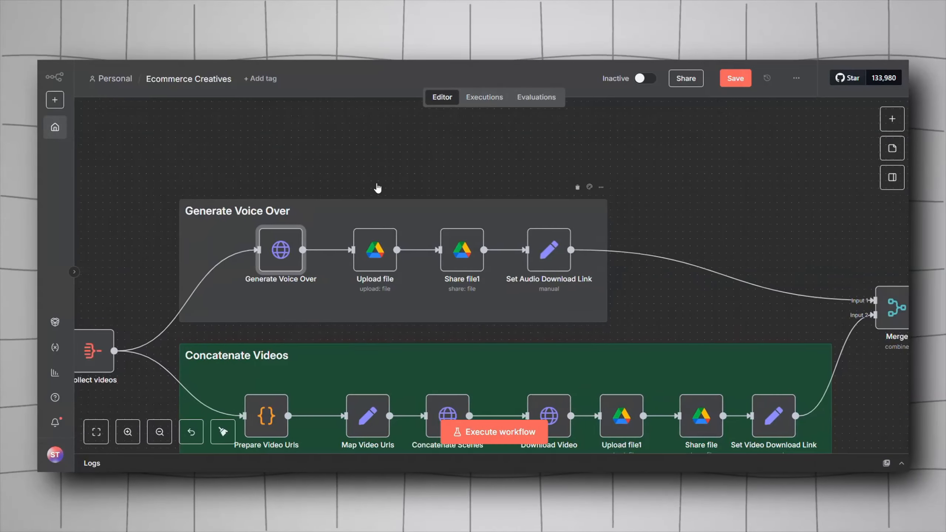
{"action": "double_click", "coordinate": [375, 250]}
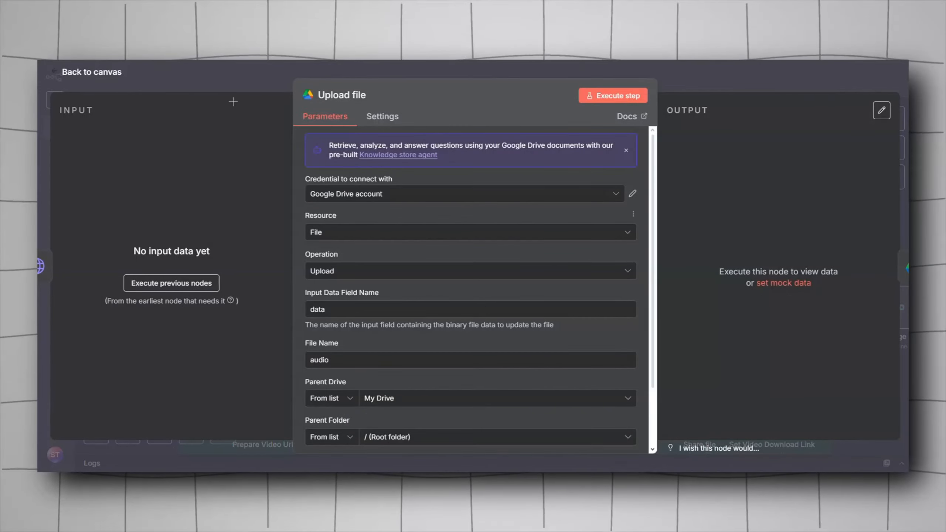
{"action": "key", "text": "Escape"}
Step: Search the node panel for drive and browse the Google Drive file actions, then review the Upload file parameters
{"action": "key", "text": "Tab"}
{"action": "type", "text": "drive"}
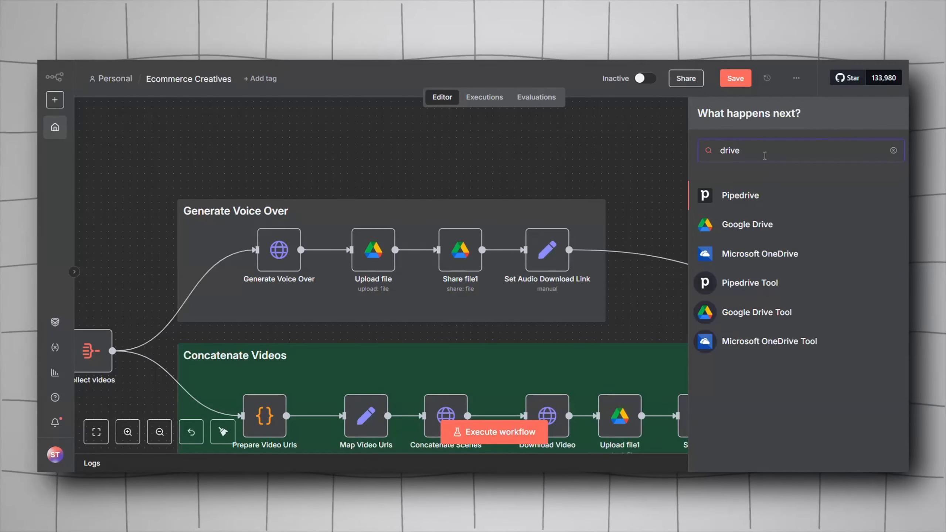
{"action": "left_click", "coordinate": [743, 226]}
{"action": "scroll", "coordinate": [726, 354], "scroll_direction": "down", "scroll_amount": 3}
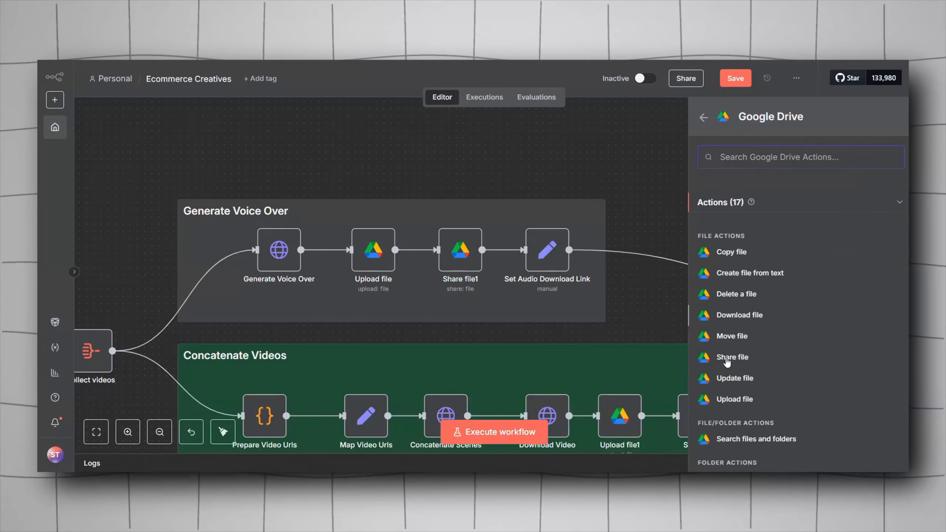
{"action": "left_click", "coordinate": [735, 378]}
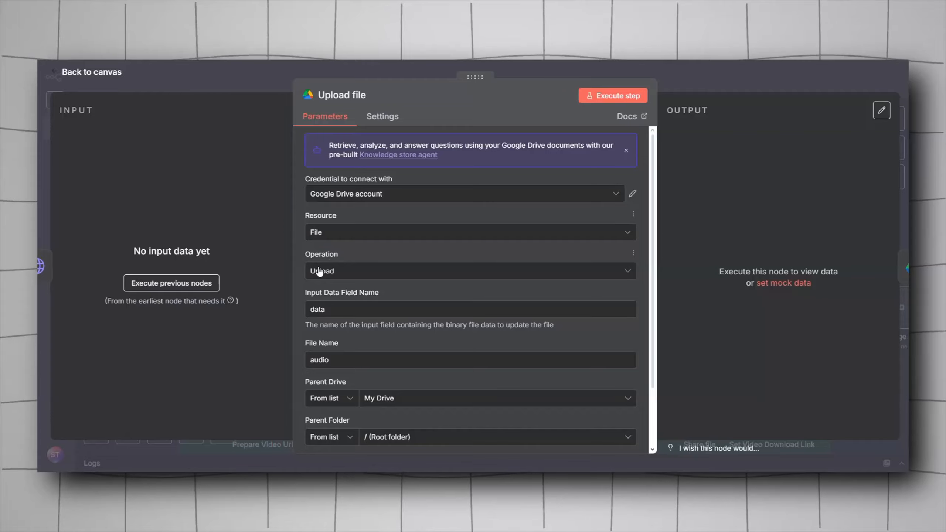
{"action": "scroll", "coordinate": [329, 278], "scroll_direction": "down", "scroll_amount": 2}
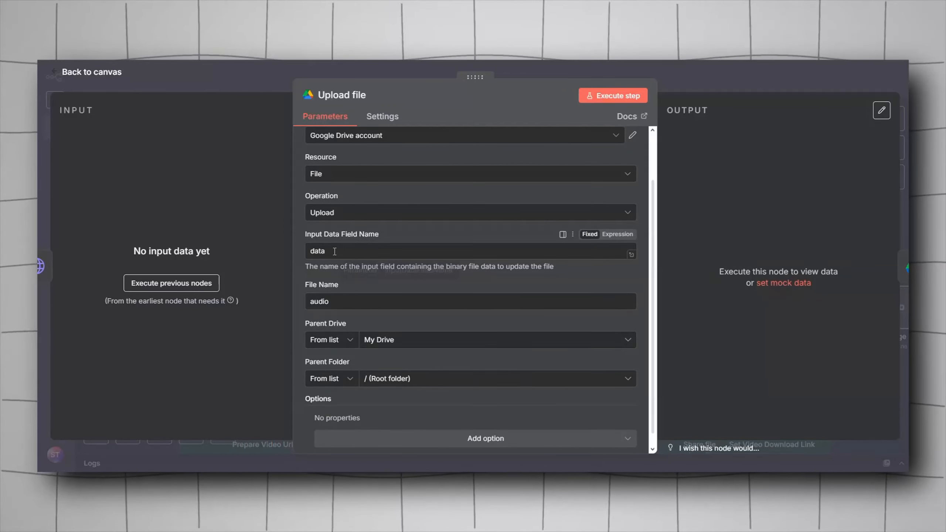
{"action": "key", "text": "Escape"}
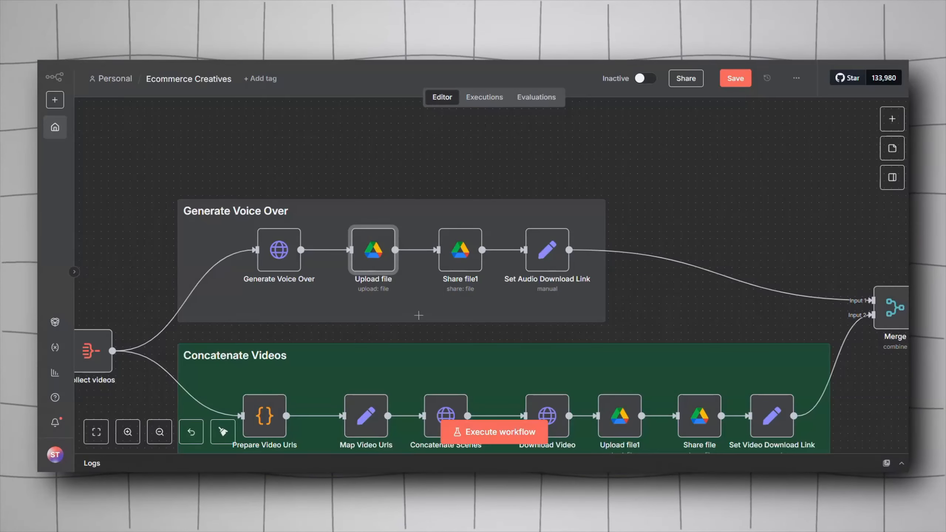
Step: Reopen Generate Voice Over and Upload file to compare the upload's input field data, file name audio and root folder
{"action": "double_click", "coordinate": [280, 249]}
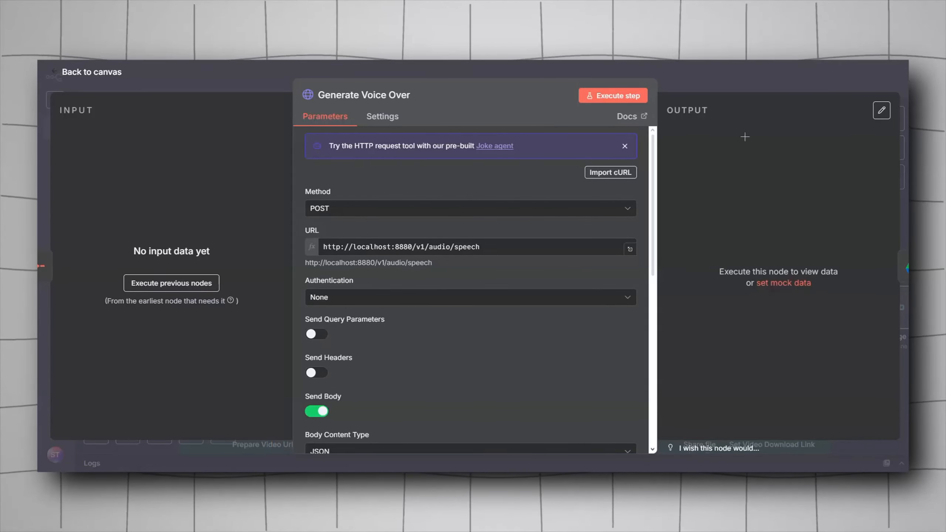
{"action": "key", "text": "Escape"}
{"action": "double_click", "coordinate": [376, 266]}
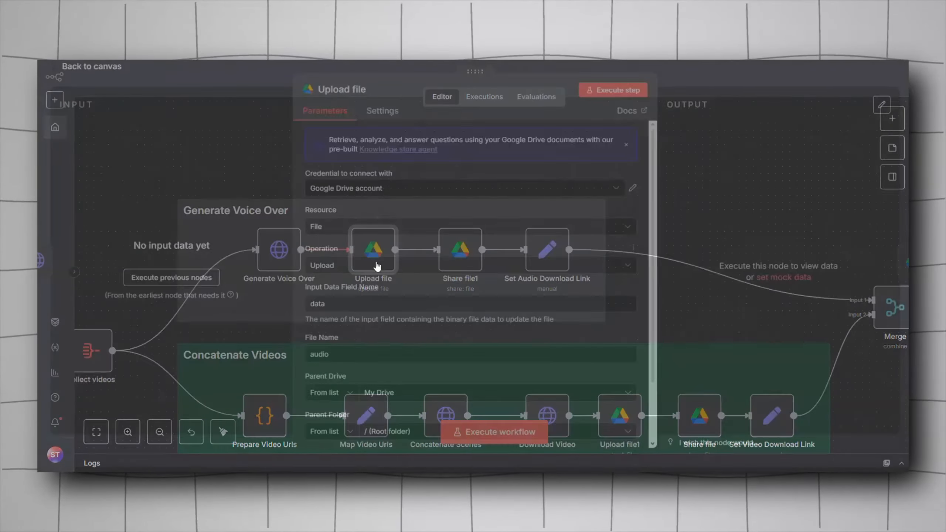
{"action": "scroll", "coordinate": [345, 337], "scroll_direction": "down", "scroll_amount": 2}
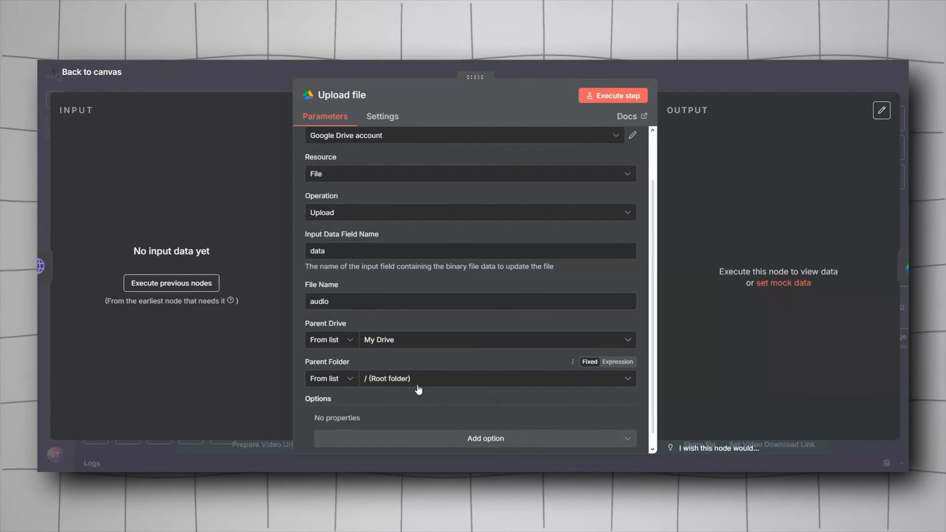
{"action": "scroll", "coordinate": [418, 389], "scroll_direction": "down", "scroll_amount": 1}
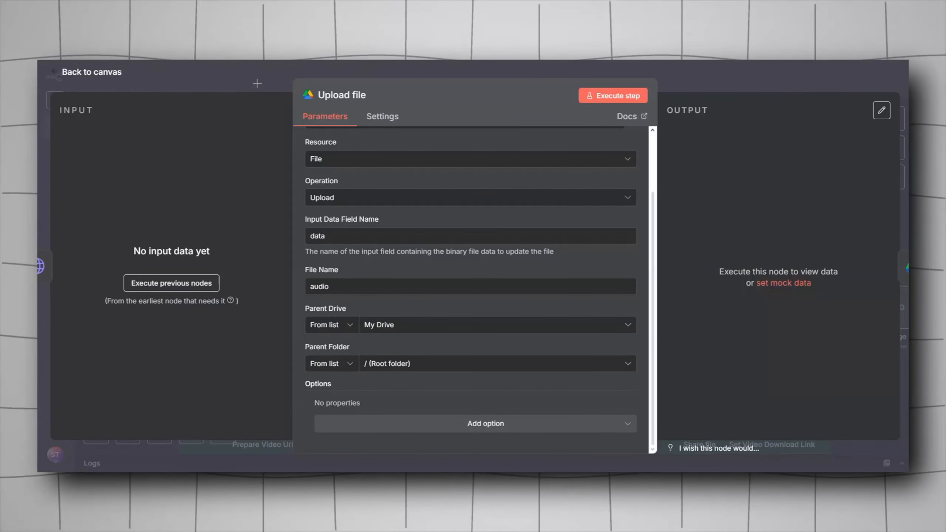
{"action": "key", "text": "Escape"}
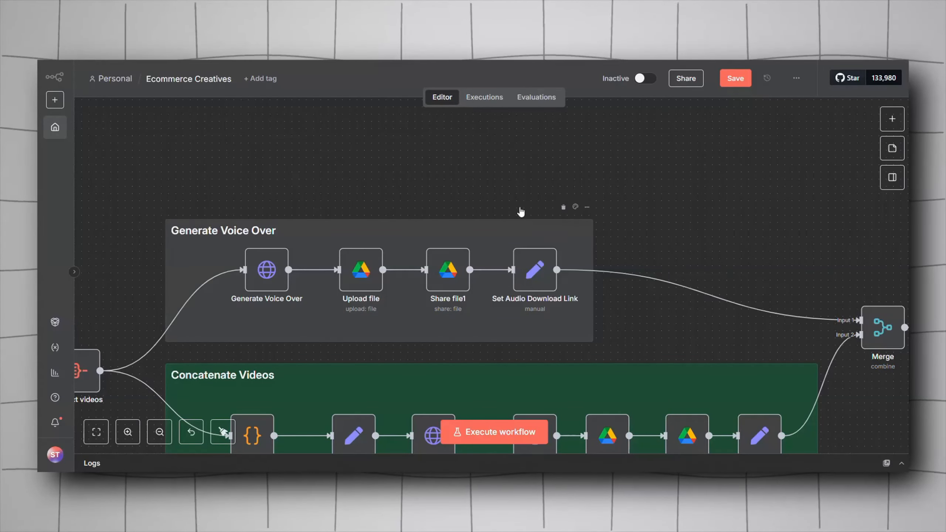
Step: Open the Share file1 node to review its Share operation with Reader role for Anyone, then reopen Upload file
{"action": "left_click", "coordinate": [447, 276]}
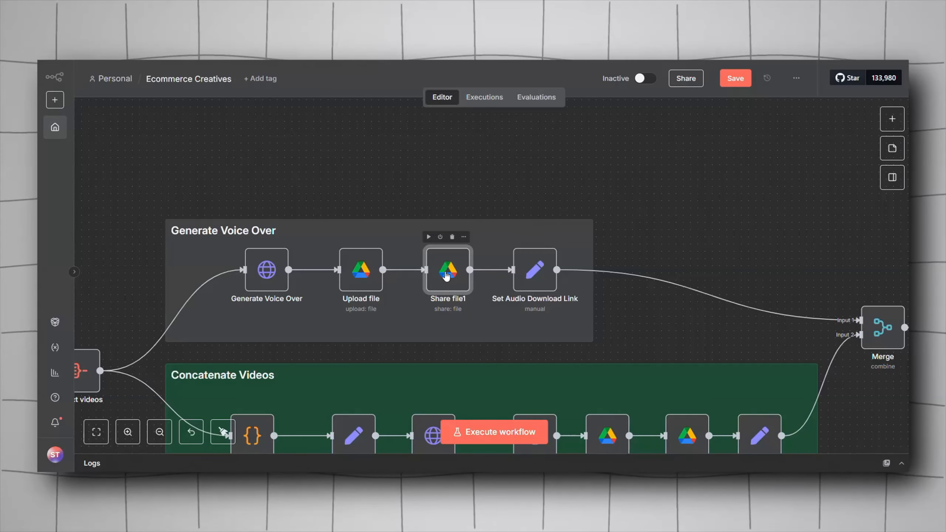
{"action": "double_click", "coordinate": [446, 276]}
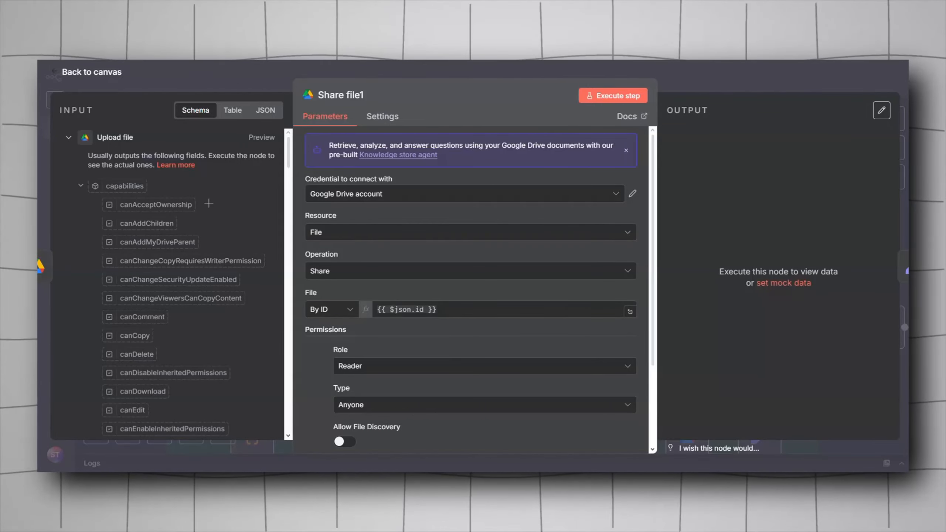
{"action": "key", "text": "Escape"}
{"action": "double_click", "coordinate": [369, 275]}
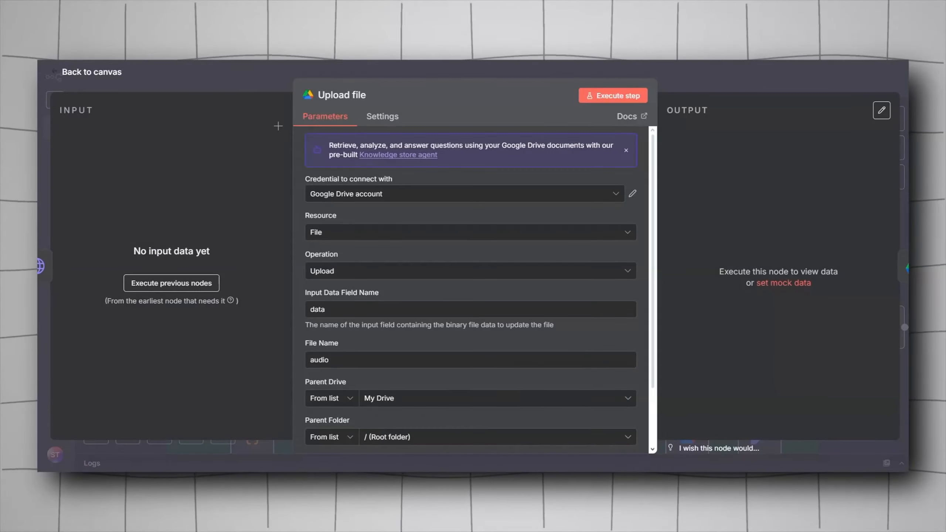
Step: Reopen Share file1 and review its permission settings and the available share options
{"action": "key", "text": "Escape"}
{"action": "double_click", "coordinate": [448, 270]}
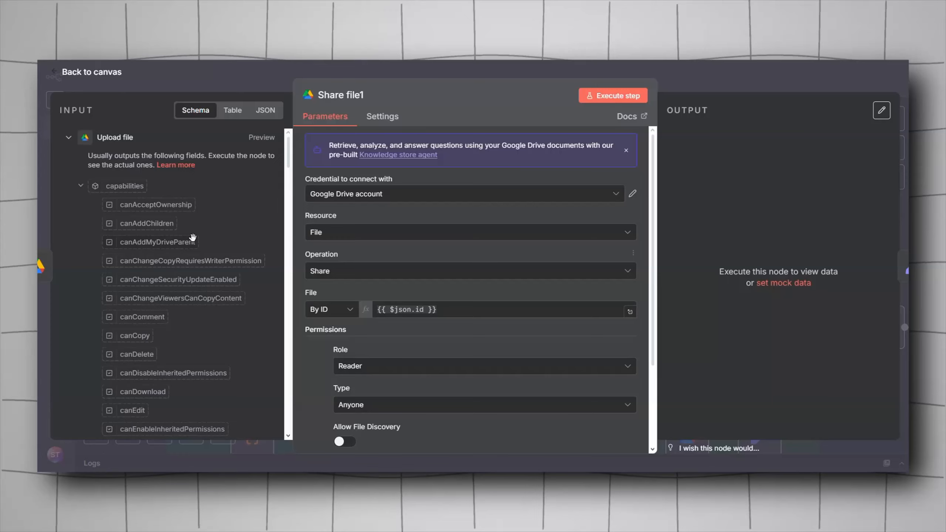
{"action": "scroll", "coordinate": [432, 317], "scroll_direction": "down", "scroll_amount": 2}
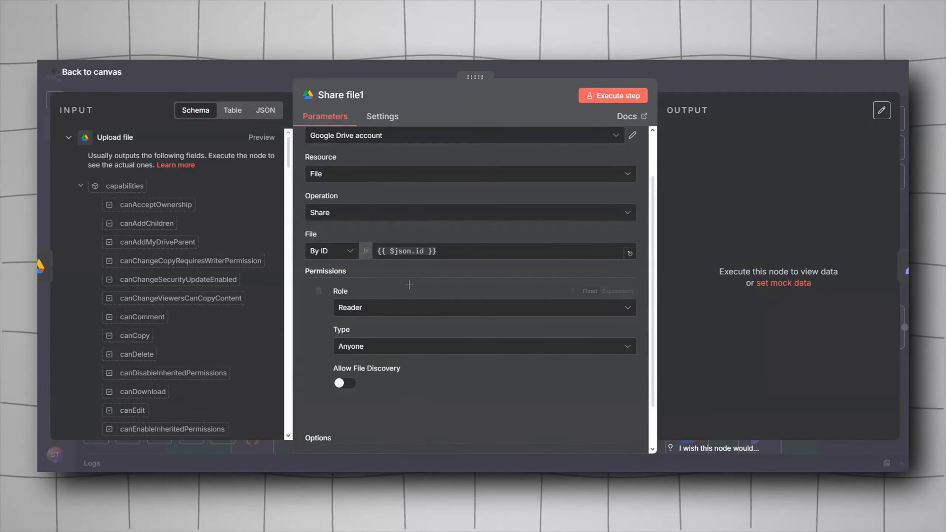
{"action": "scroll", "coordinate": [444, 410], "scroll_direction": "down", "scroll_amount": 2}
{"action": "left_click", "coordinate": [445, 425]}
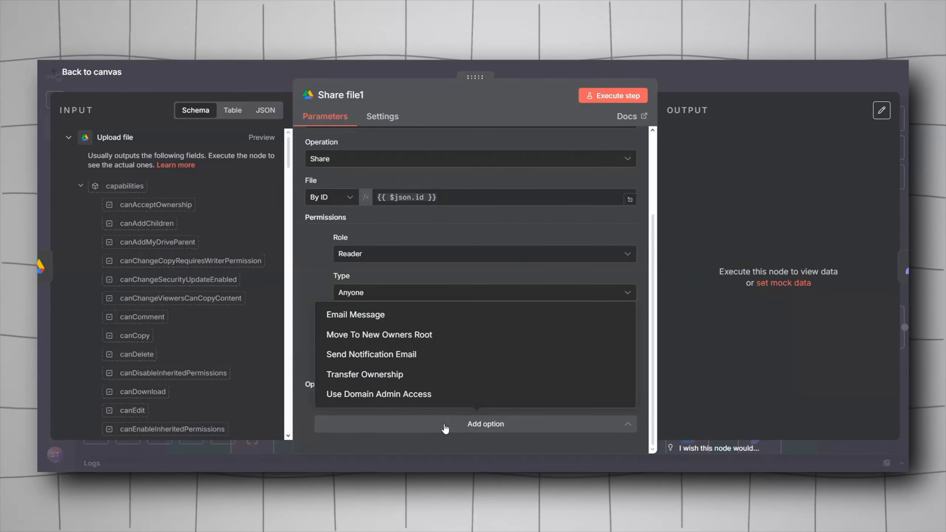
{"action": "left_click", "coordinate": [446, 427]}
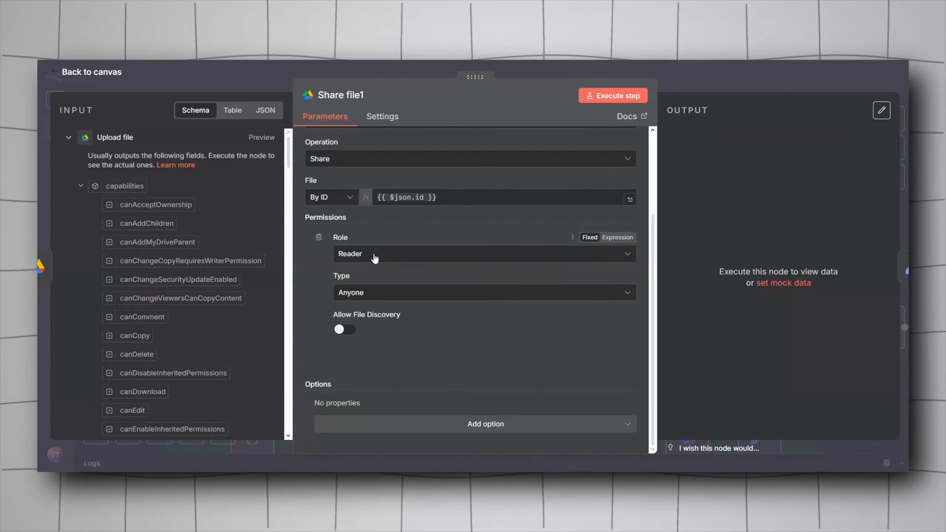
{"action": "left_click", "coordinate": [363, 297]}
{"action": "left_click", "coordinate": [364, 297]}
{"action": "left_click", "coordinate": [255, 83]}
{"action": "left_click_drag", "start_coordinate": [404, 180], "coordinate": [328, 143]}
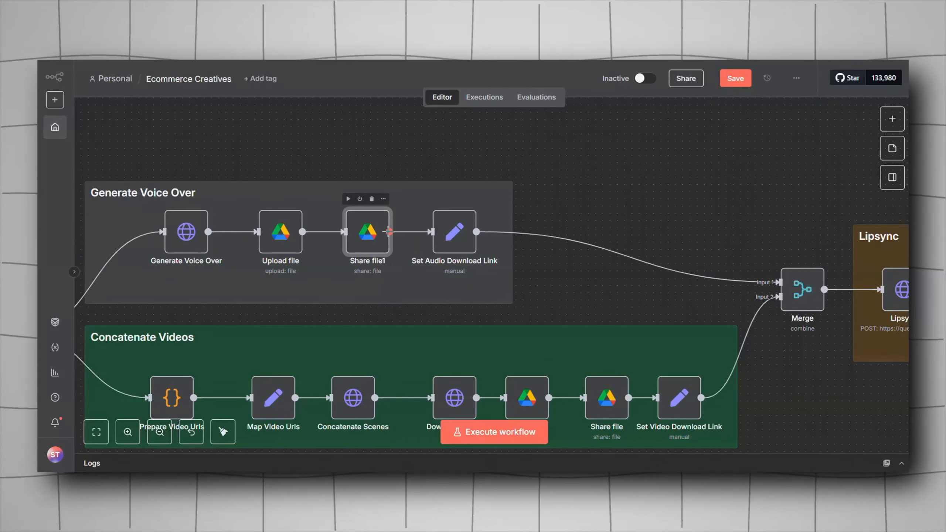
Step: Open Set Audio Download Link and examine its audio_url expression built from the Upload file ID, comparing it with Share file1
{"action": "double_click", "coordinate": [447, 241]}
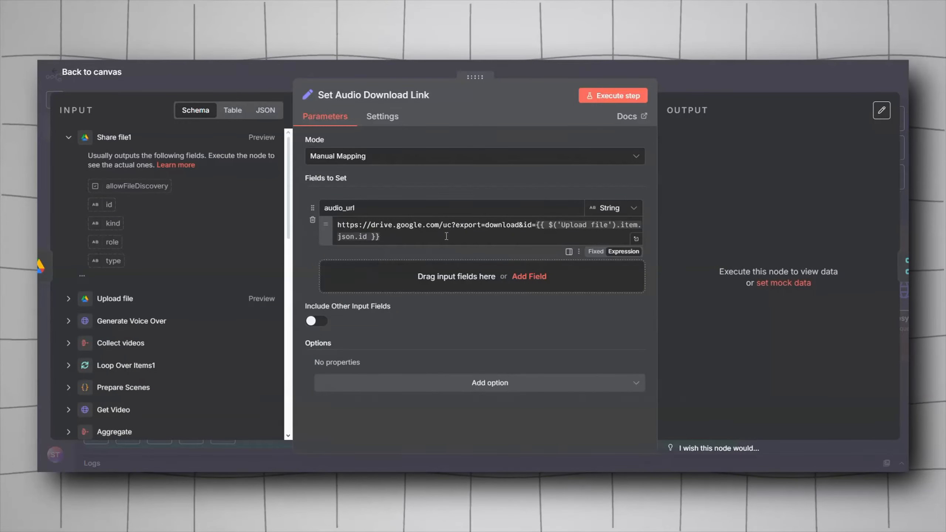
{"action": "key", "text": "Escape"}
{"action": "double_click", "coordinate": [374, 241]}
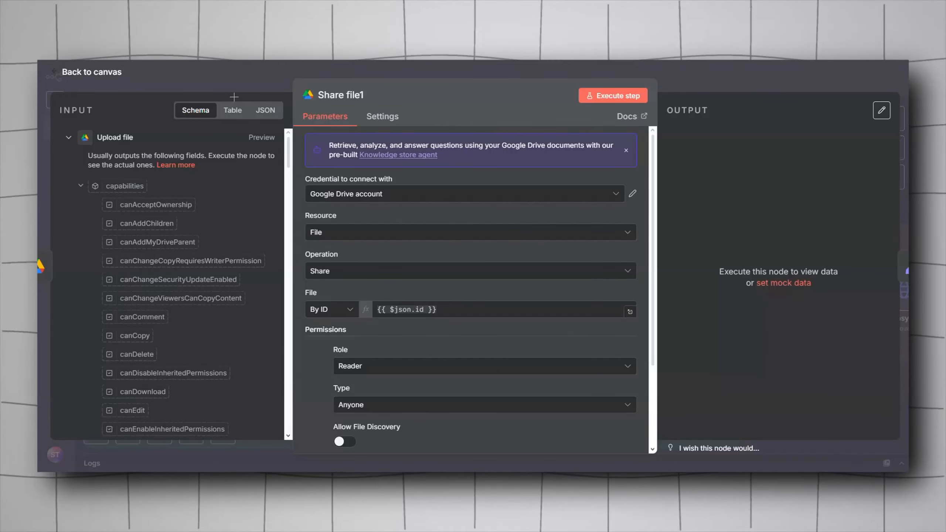
{"action": "key", "text": "Escape"}
{"action": "double_click", "coordinate": [413, 266]}
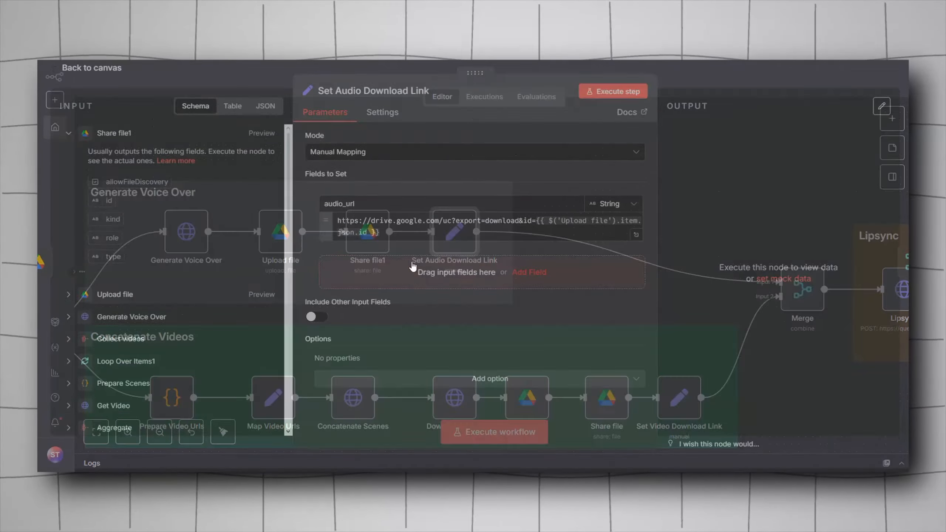
{"action": "left_click_drag", "start_coordinate": [338, 225], "coordinate": [521, 229]}
{"action": "left_click", "coordinate": [522, 228]}
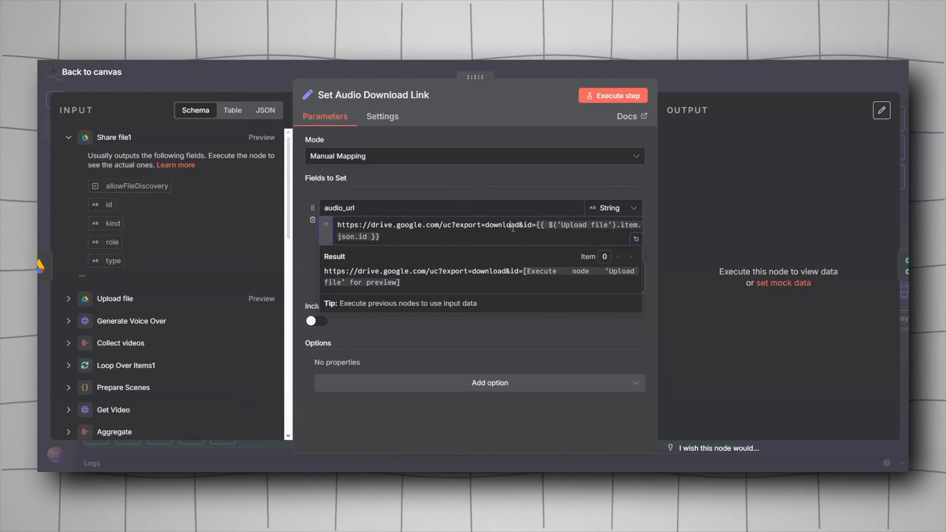
{"action": "left_click_drag", "start_coordinate": [525, 226], "coordinate": [532, 226]}
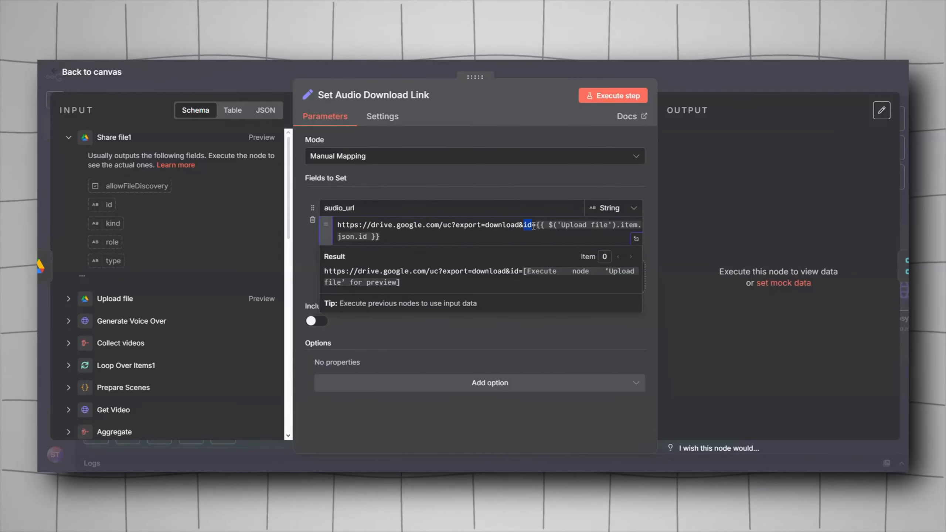
{"action": "left_click", "coordinate": [536, 226]}
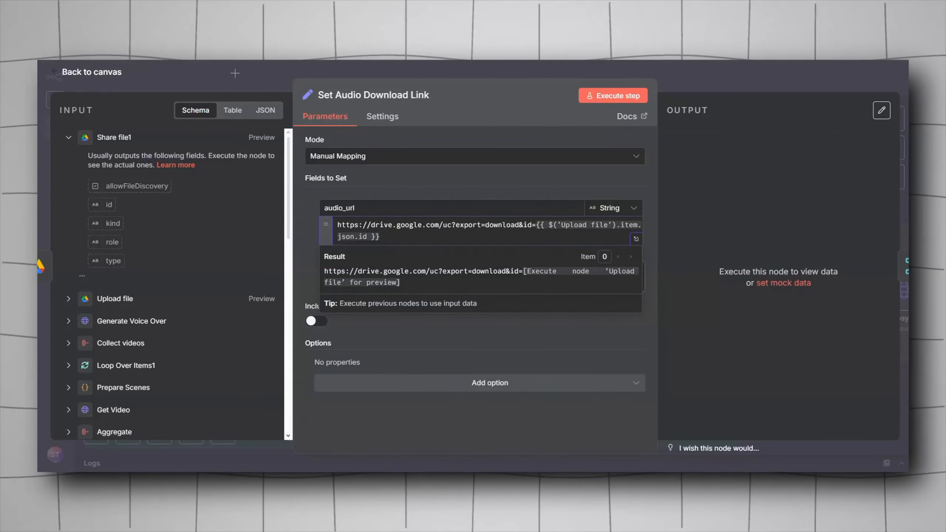
Step: Reopen Upload file and Set Audio Download Link to compare the file ID used in the download link
{"action": "key", "text": "Escape"}
{"action": "double_click", "coordinate": [283, 222]}
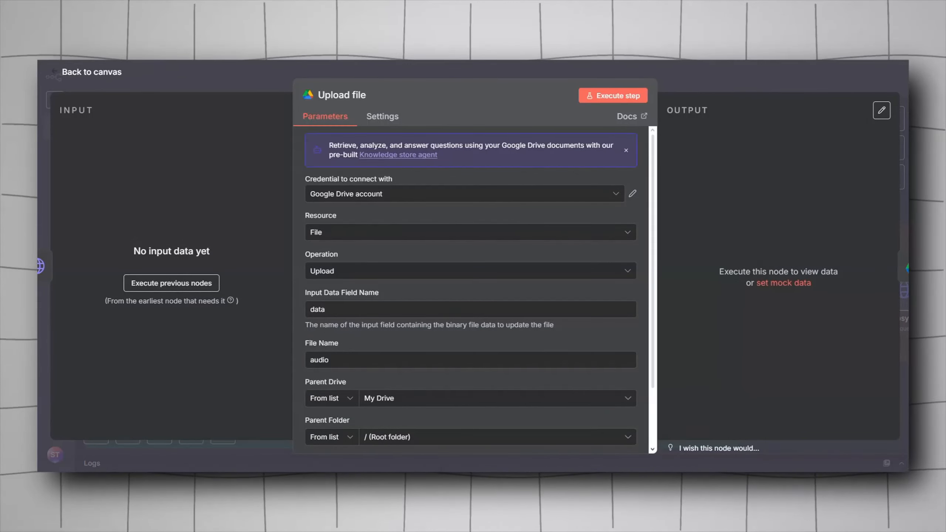
{"action": "key", "text": "Escape"}
{"action": "double_click", "coordinate": [459, 235]}
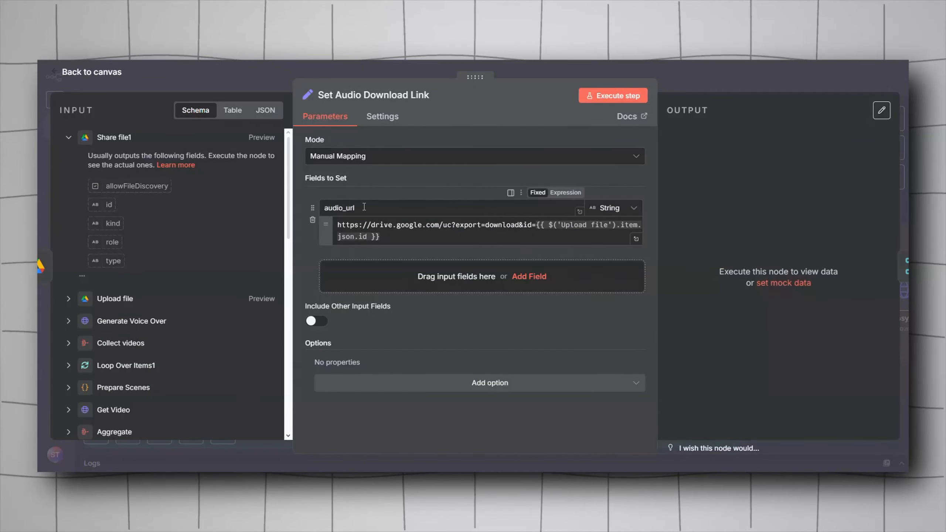
{"action": "key", "text": "Escape"}
Step: Move to the Concatenate Videos group and open Prepare Video Urls to read its JavaScript code
{"action": "left_click_drag", "start_coordinate": [257, 323], "coordinate": [430, 263]}
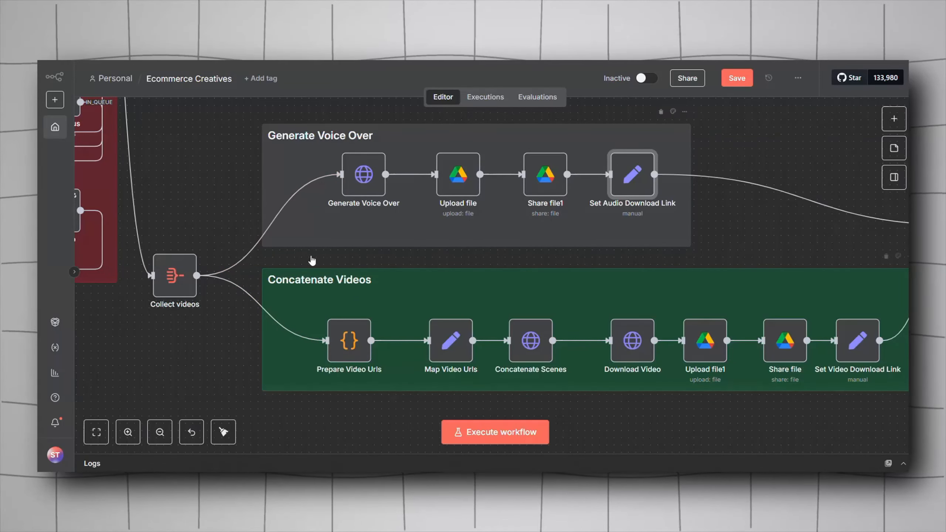
{"action": "left_click_drag", "start_coordinate": [317, 264], "coordinate": [277, 217]}
{"action": "left_click_drag", "start_coordinate": [288, 361], "coordinate": [338, 357]}
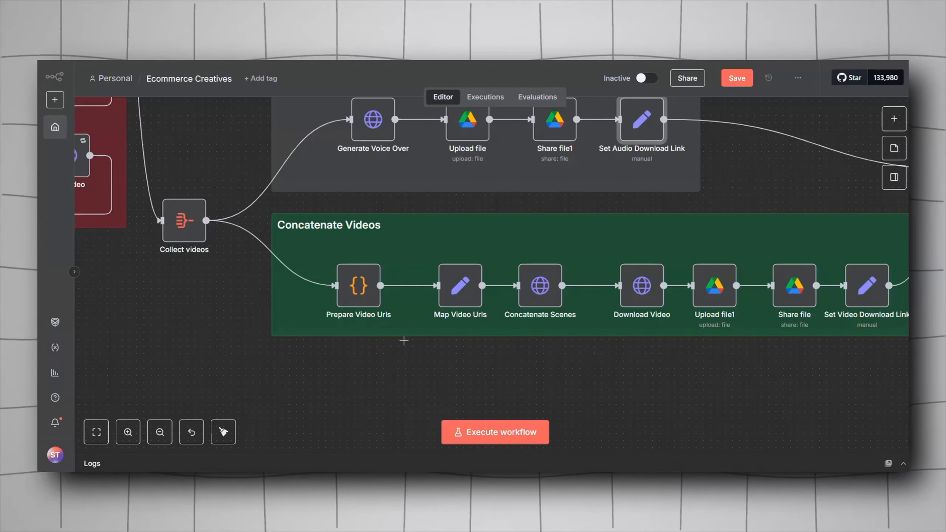
{"action": "mouse_move", "coordinate": [626, 340]}
{"action": "left_mouse_down"}
{"action": "mouse_move", "coordinate": [391, 358]}
{"action": "mouse_move", "coordinate": [636, 329]}
{"action": "left_mouse_up"}
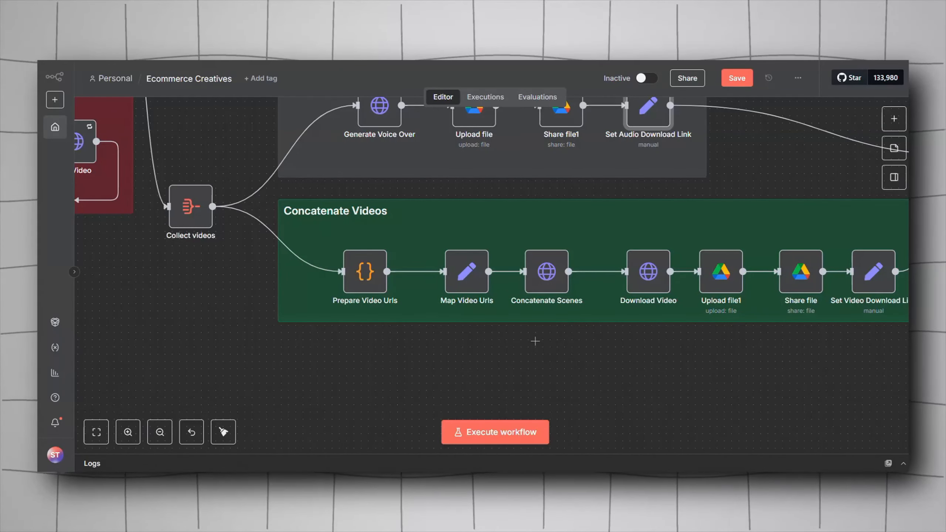
{"action": "left_click_drag", "start_coordinate": [535, 341], "coordinate": [483, 340]}
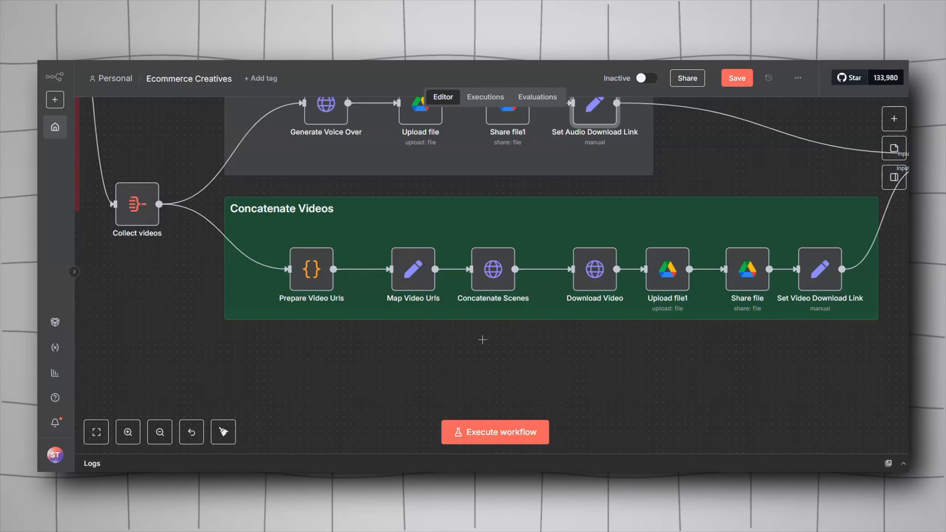
{"action": "mouse_move", "coordinate": [317, 274]}
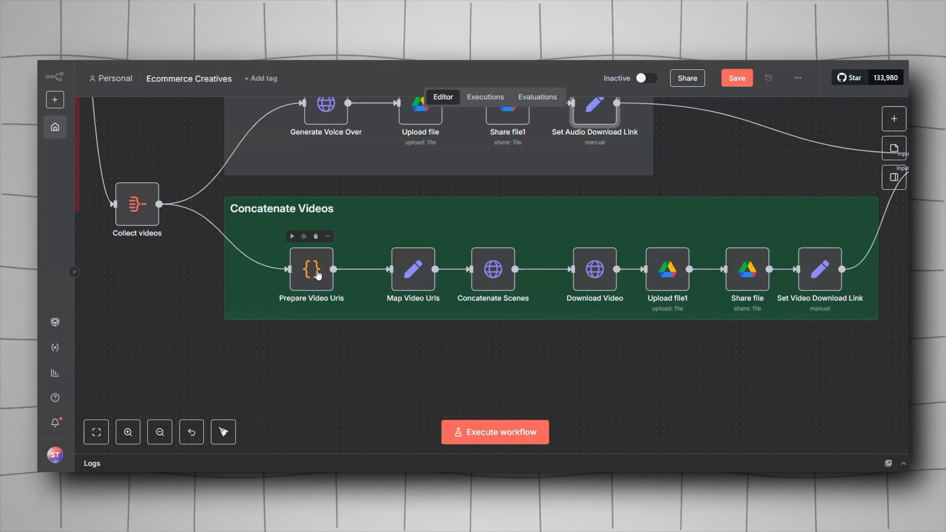
{"action": "double_click", "coordinate": [317, 274]}
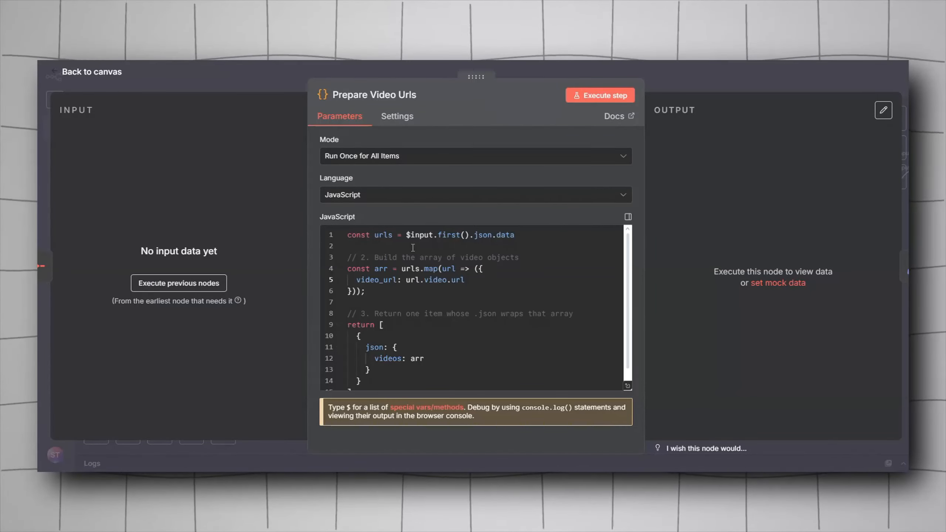
{"action": "scroll", "coordinate": [406, 248], "scroll_direction": "down", "scroll_amount": 1}
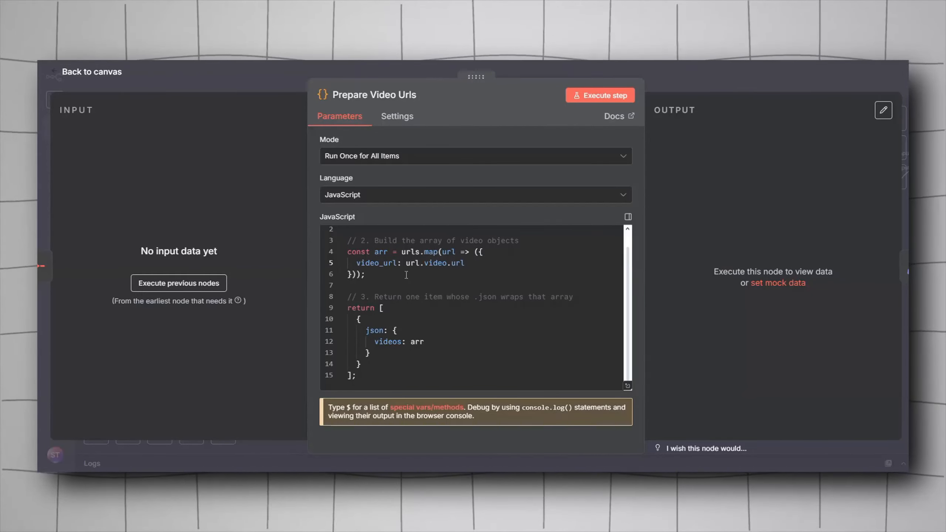
{"action": "scroll", "coordinate": [407, 275], "scroll_direction": "up", "scroll_amount": 1}
{"action": "left_click", "coordinate": [261, 80]}
{"action": "left_click", "coordinate": [136, 218]}
{"action": "double_click", "coordinate": [136, 218]}
{"action": "key", "text": "Escape"}
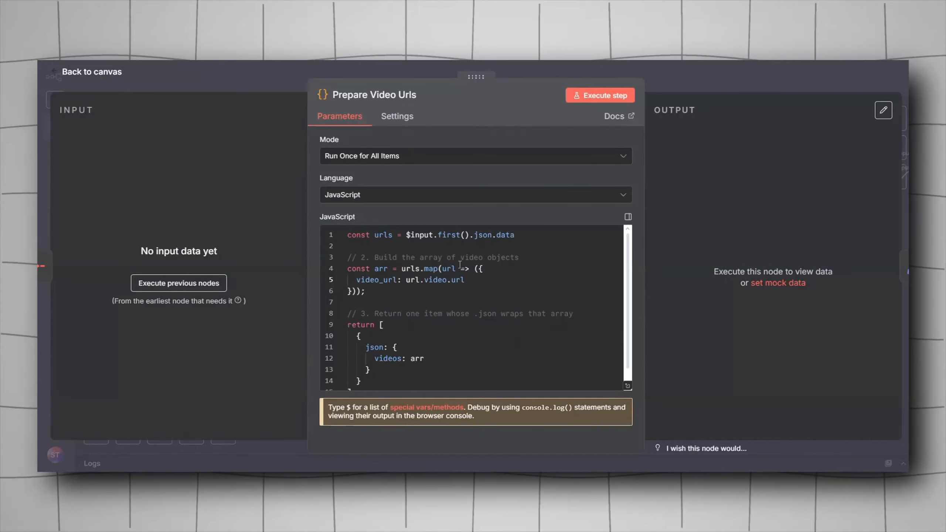
{"action": "scroll", "coordinate": [460, 265], "scroll_direction": "down", "scroll_amount": 1}
{"action": "scroll", "coordinate": [407, 334], "scroll_direction": "up", "scroll_amount": 1}
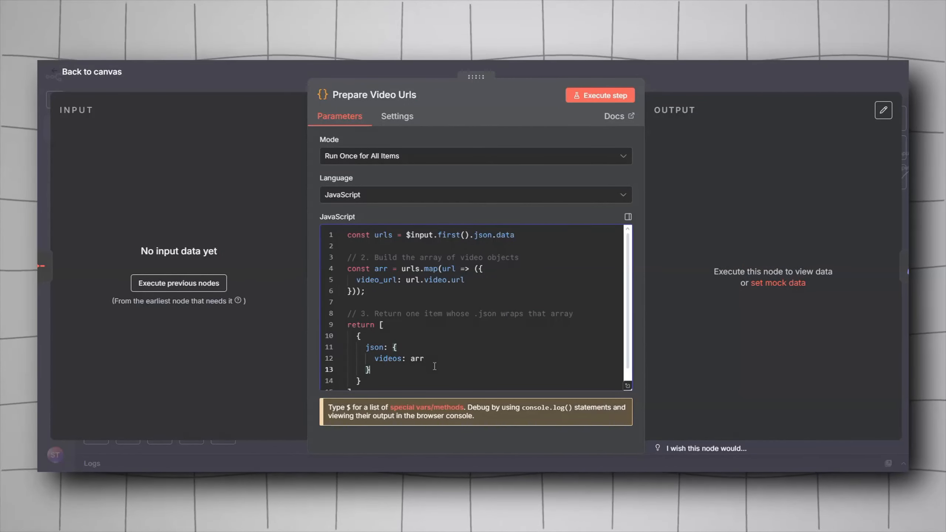
{"action": "left_click_drag", "start_coordinate": [425, 358], "coordinate": [415, 358]}
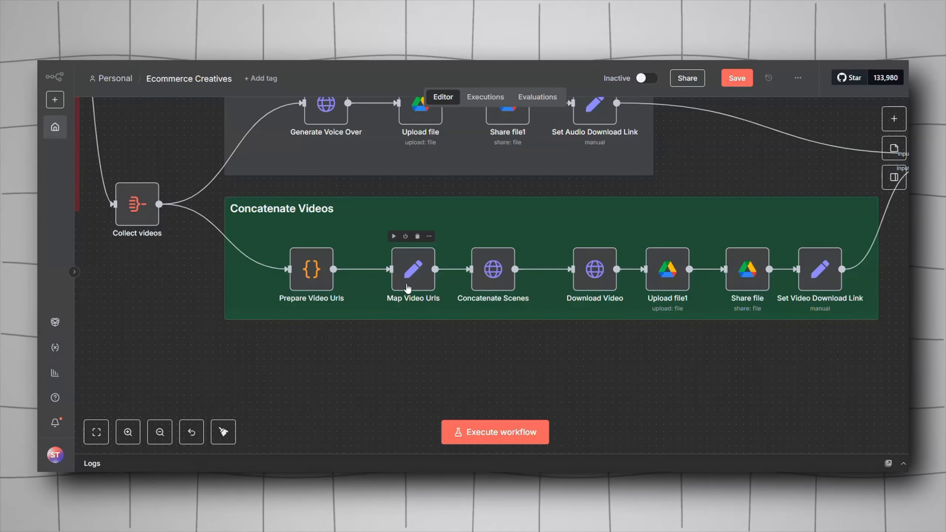
Step: Re-examine the videos array returned by Prepare Video Urls, then open Map Video Urls to view its json field
{"action": "double_click", "coordinate": [412, 272]}
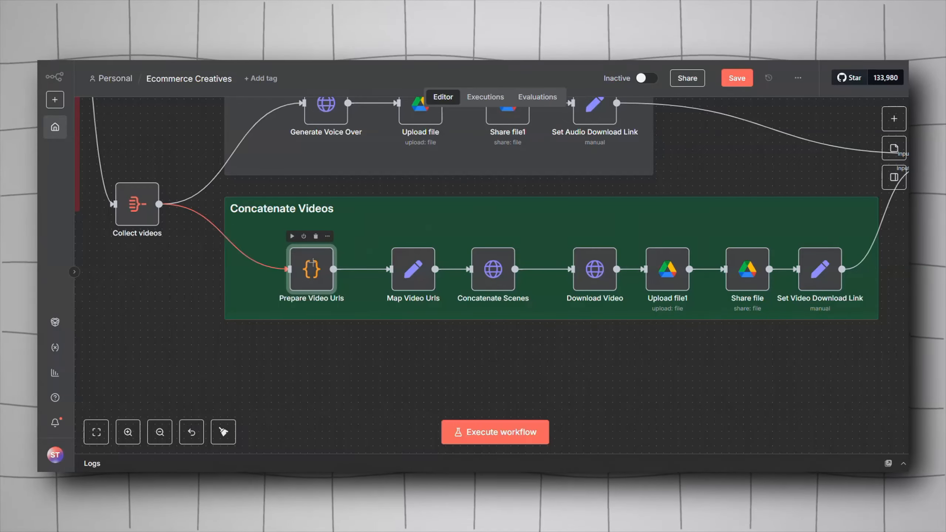
{"action": "double_click", "coordinate": [312, 265]}
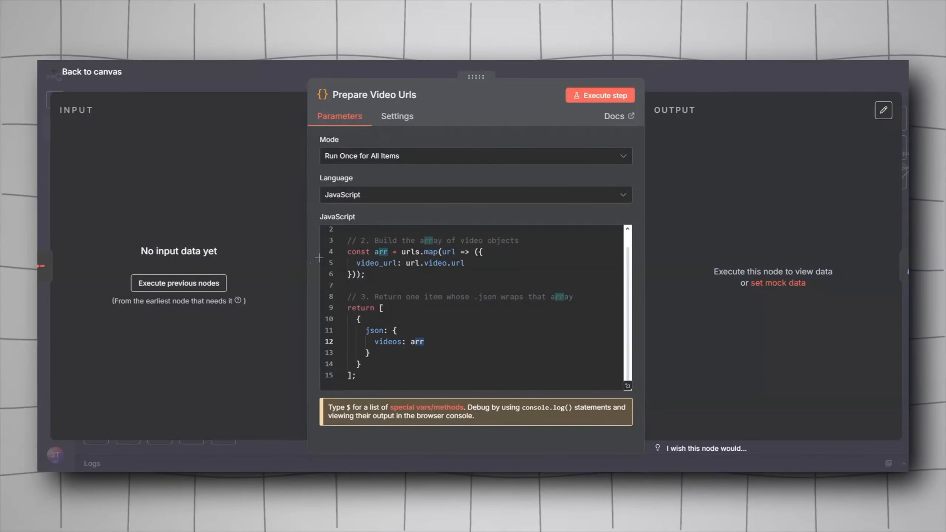
{"action": "left_click_drag", "start_coordinate": [373, 353], "coordinate": [366, 332]}
{"action": "left_click", "coordinate": [375, 332]}
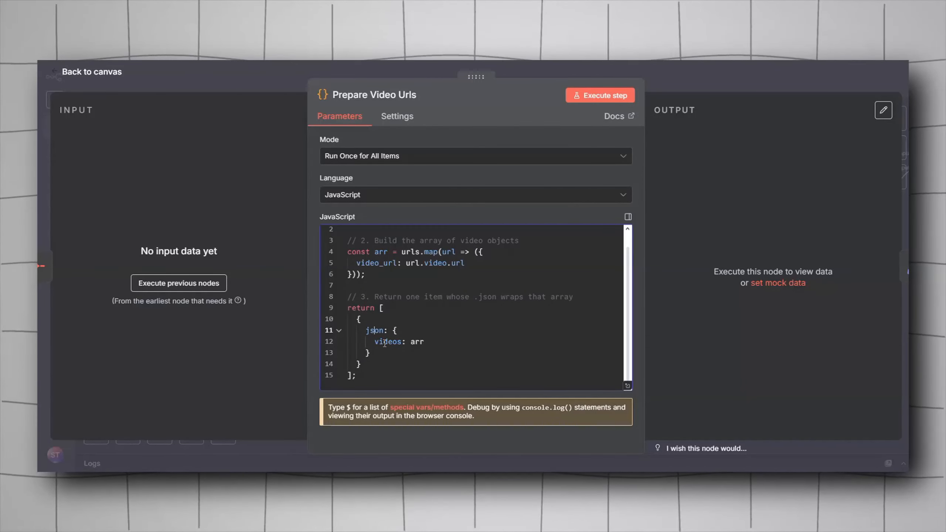
{"action": "key", "text": "Escape"}
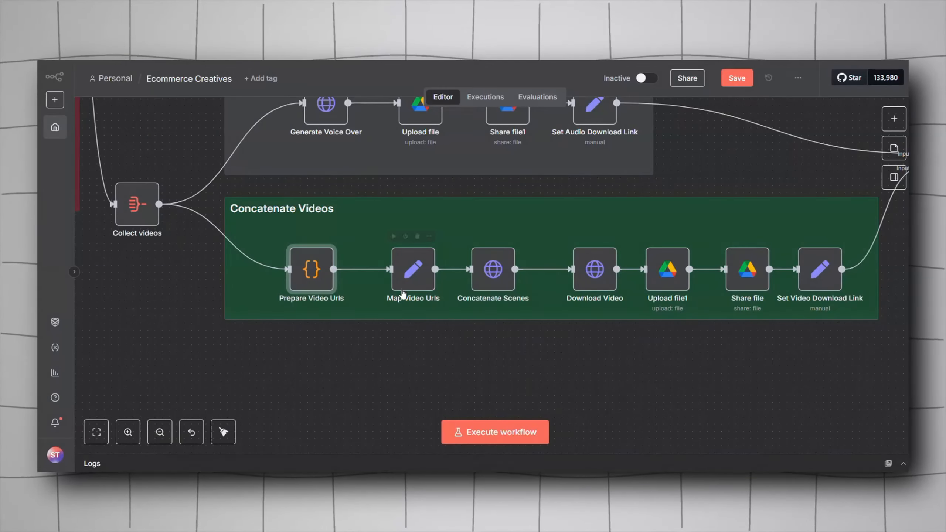
{"action": "double_click", "coordinate": [413, 283]}
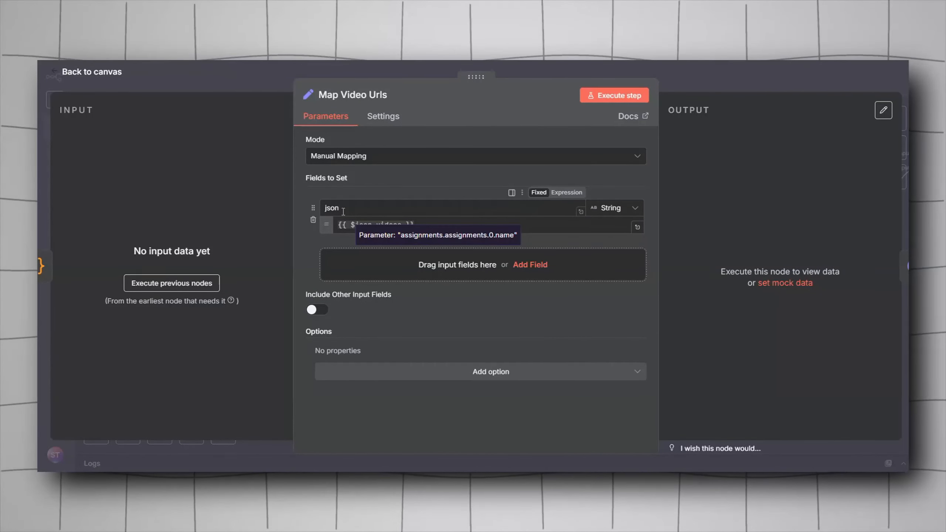
{"action": "left_click", "coordinate": [236, 86]}
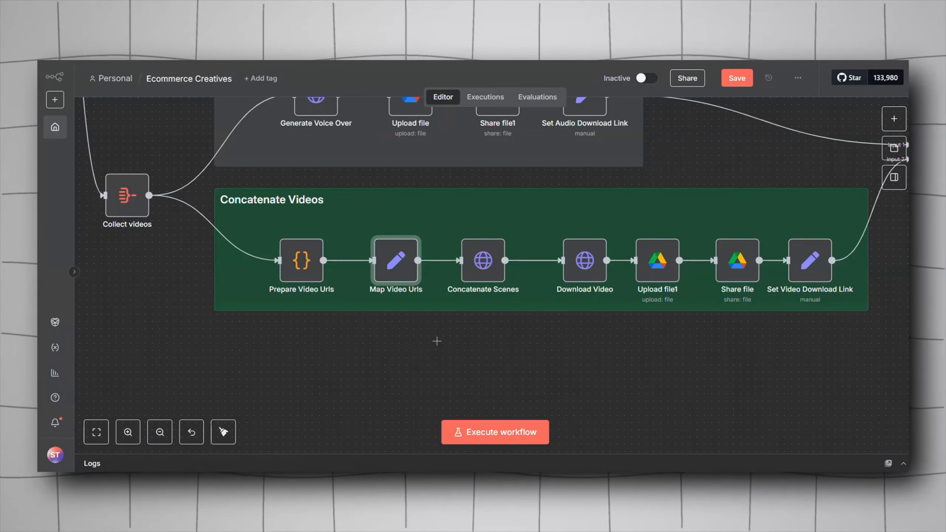
Step: Open Concatenate Scenes and look up its /v1/video/concatenate endpoint in the No-Code Architects Toolkit GitHub documentation
{"action": "double_click", "coordinate": [483, 279]}
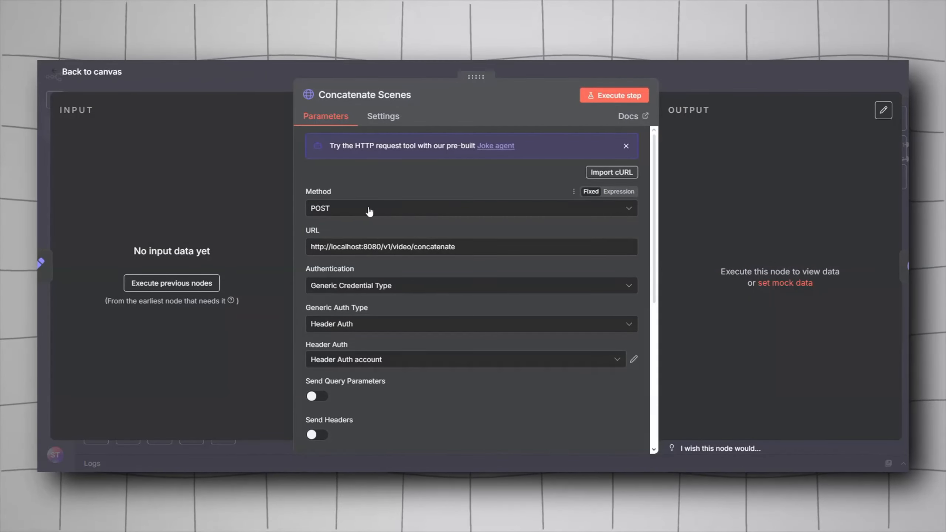
{"action": "left_click_drag", "start_coordinate": [312, 247], "coordinate": [363, 247]}
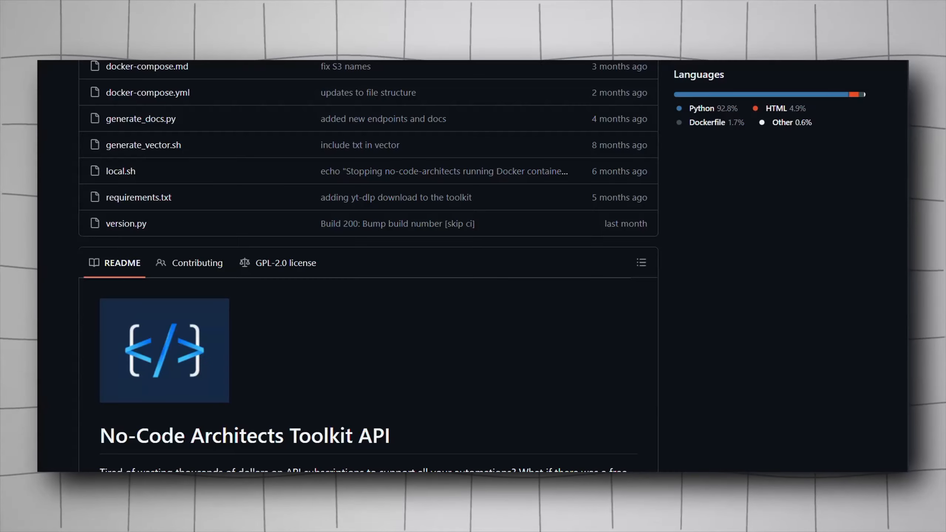
{"action": "scroll", "coordinate": [279, 221], "scroll_direction": "down", "scroll_amount": 20}
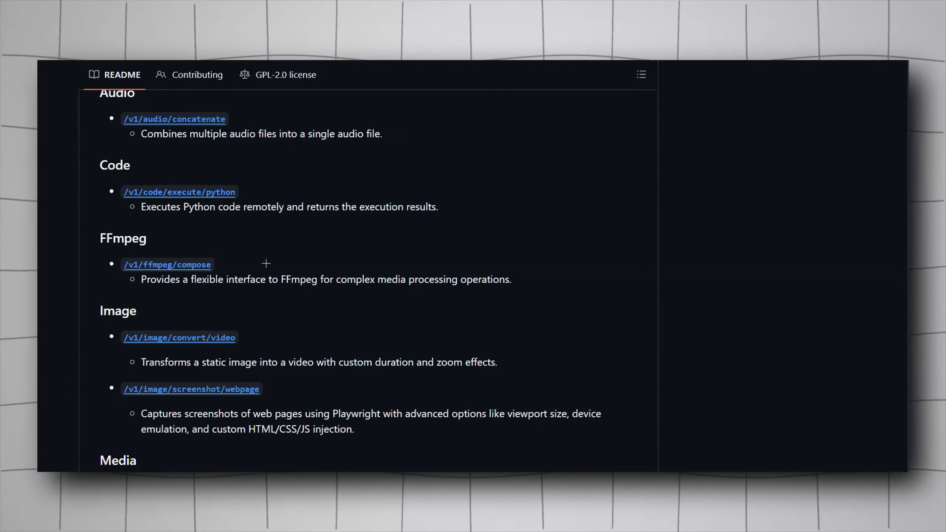
{"action": "scroll", "coordinate": [266, 263], "scroll_direction": "down", "scroll_amount": 10}
{"action": "scroll", "coordinate": [266, 264], "scroll_direction": "down", "scroll_amount": 10}
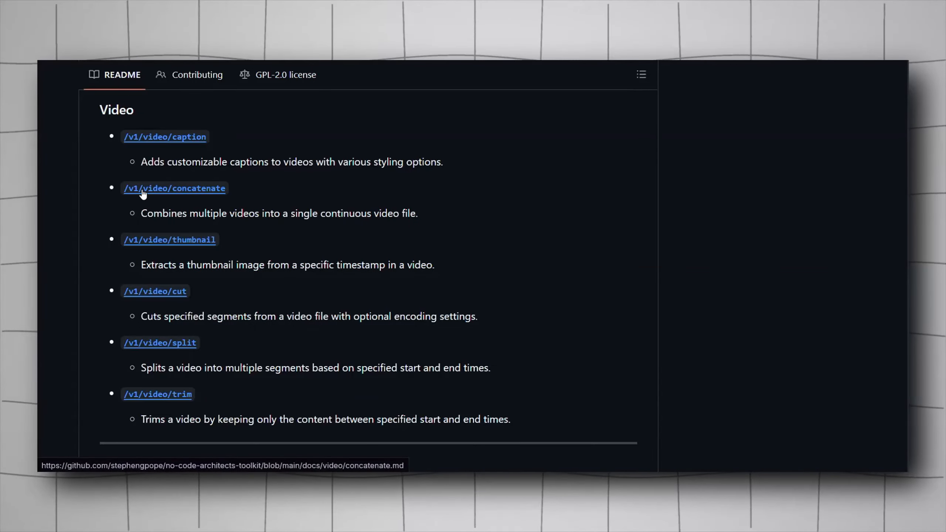
{"action": "left_click", "coordinate": [141, 194]}
{"action": "scroll", "coordinate": [352, 304], "scroll_direction": "down", "scroll_amount": 15}
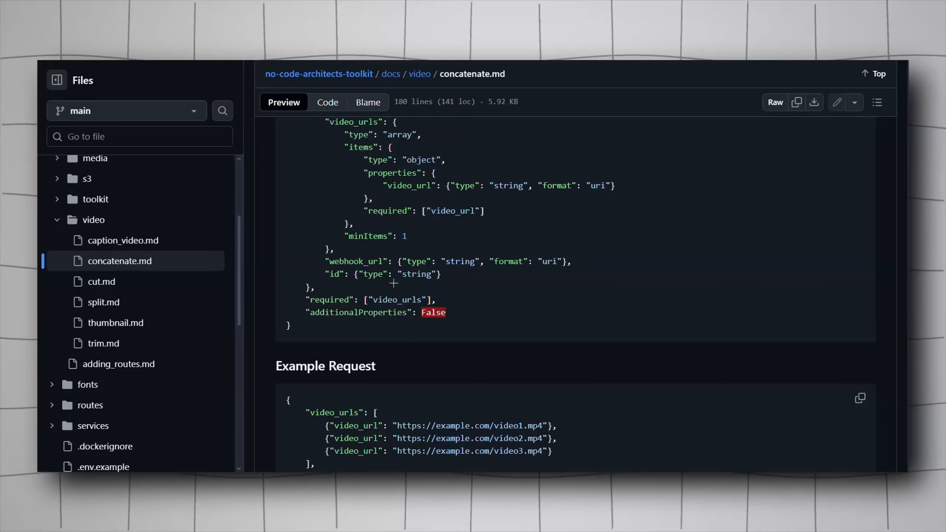
{"action": "scroll", "coordinate": [393, 283], "scroll_direction": "up", "scroll_amount": 5}
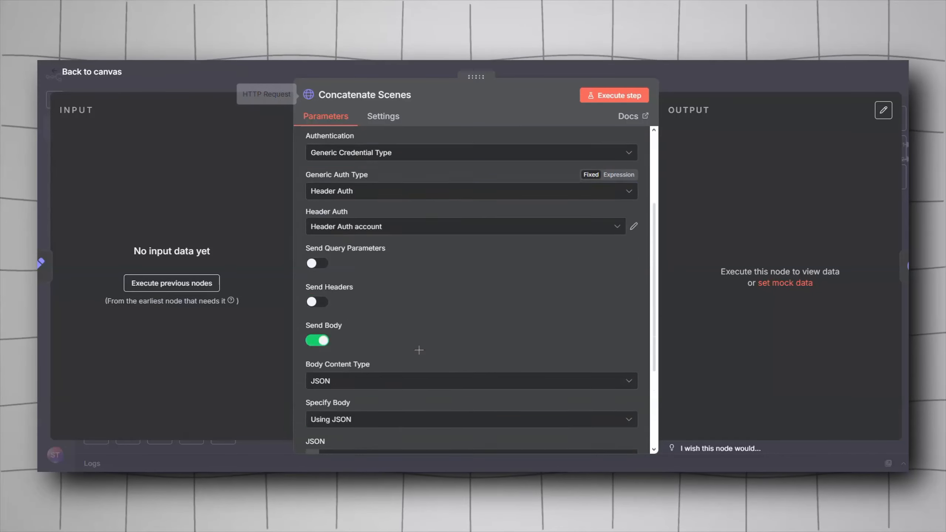
Step: Review the Concatenate Scenes JSON body that sends video_urls from the incoming json
{"action": "scroll", "coordinate": [419, 350], "scroll_direction": "down", "scroll_amount": 4}
{"action": "left_click", "coordinate": [378, 335]}
{"action": "key", "text": "ctrl+a"}
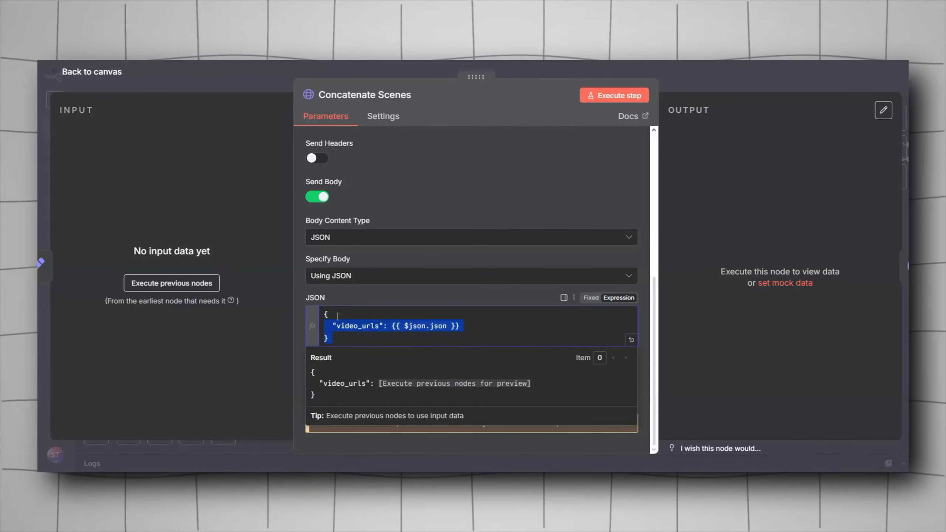
{"action": "left_click", "coordinate": [374, 338]}
{"action": "scroll", "coordinate": [392, 329], "scroll_direction": "up", "scroll_amount": 5}
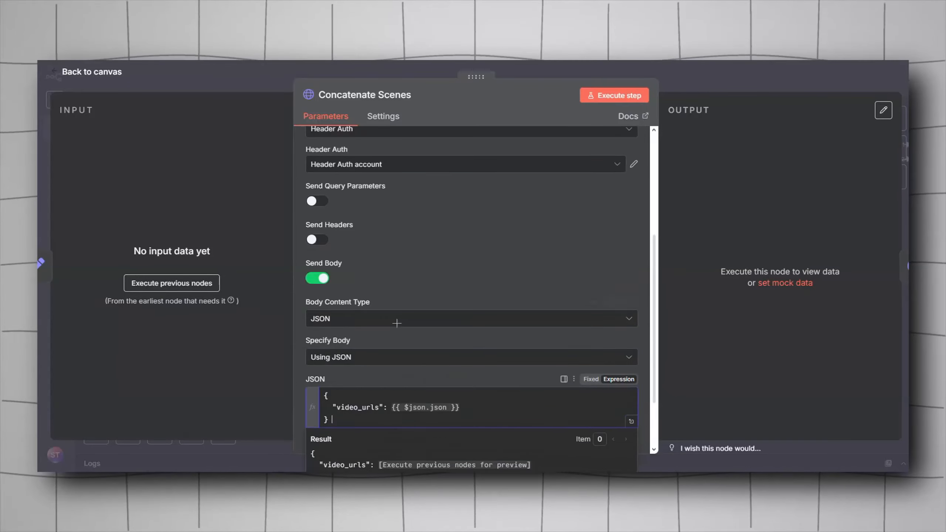
Step: Scroll through the rest of the Concatenate Scenes settings and result preview, then return to the canvas
{"action": "scroll", "coordinate": [392, 329], "scroll_direction": "down", "scroll_amount": 5}
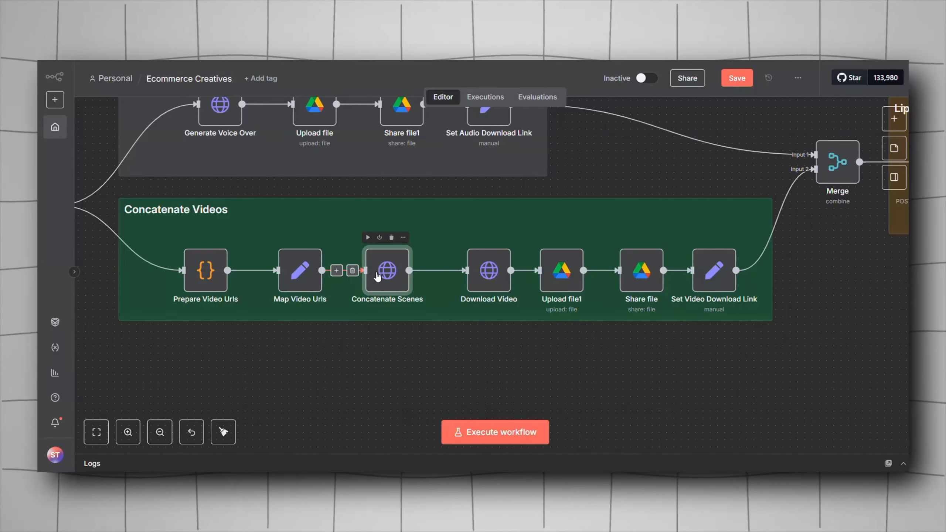
{"action": "double_click", "coordinate": [387, 274]}
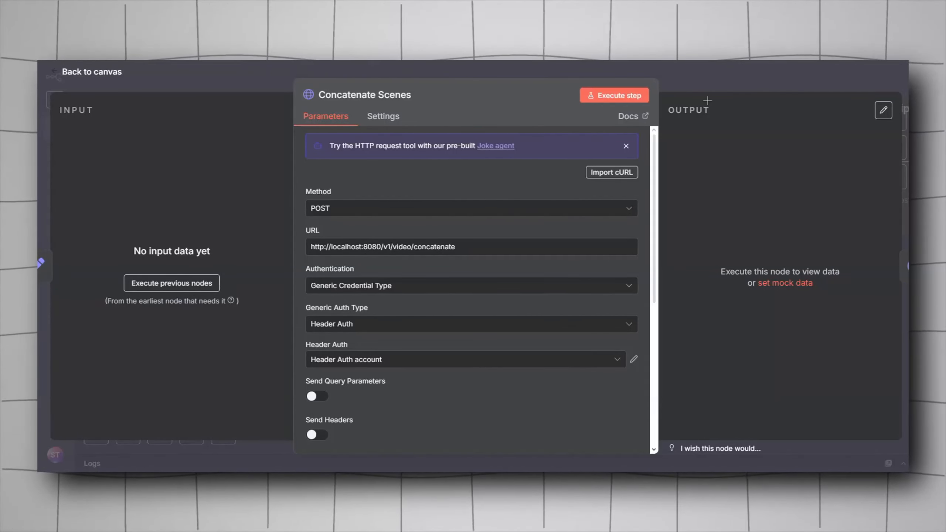
{"action": "left_click", "coordinate": [234, 76]}
Step: Open Download Video and examine its GET URL expression and response options, including the File response format
{"action": "left_click_drag", "start_coordinate": [392, 366], "coordinate": [352, 361]}
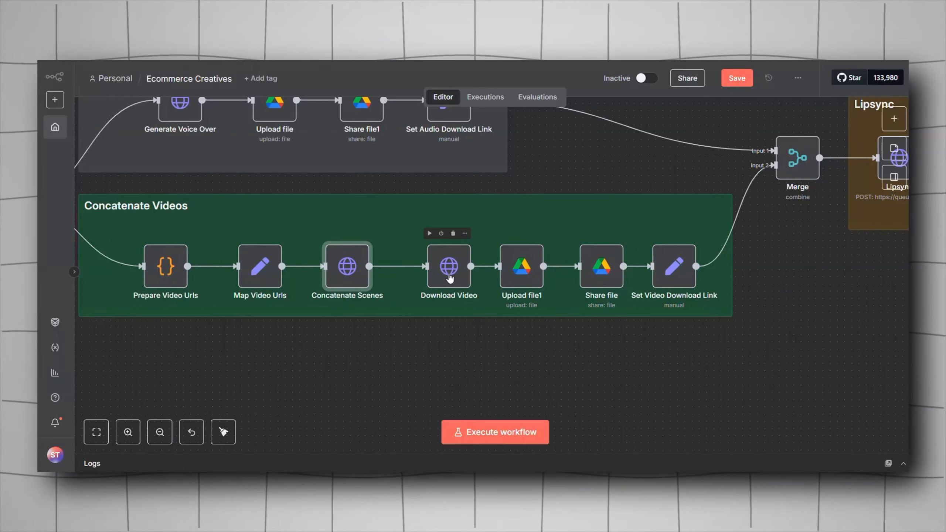
{"action": "left_click_drag", "start_coordinate": [450, 274], "coordinate": [427, 274]}
{"action": "double_click", "coordinate": [427, 271]}
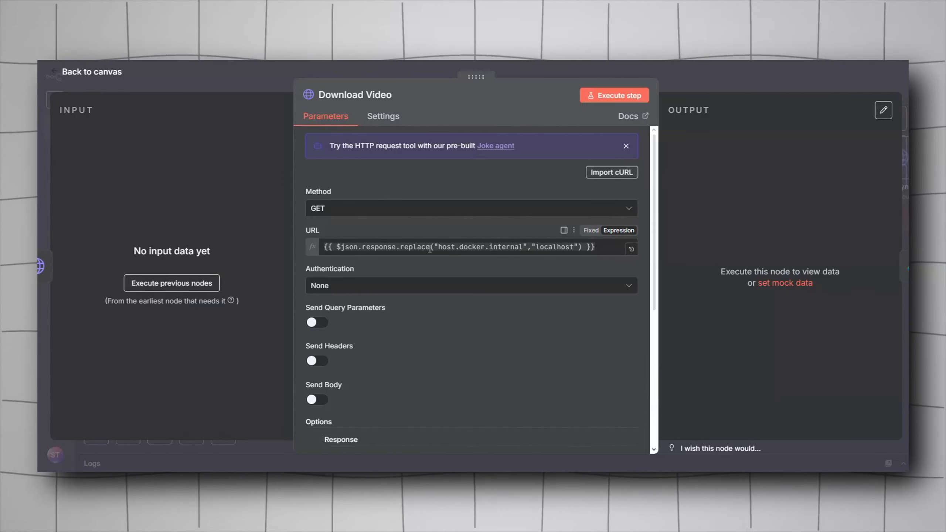
{"action": "left_click", "coordinate": [557, 247]}
{"action": "left_click", "coordinate": [420, 270]}
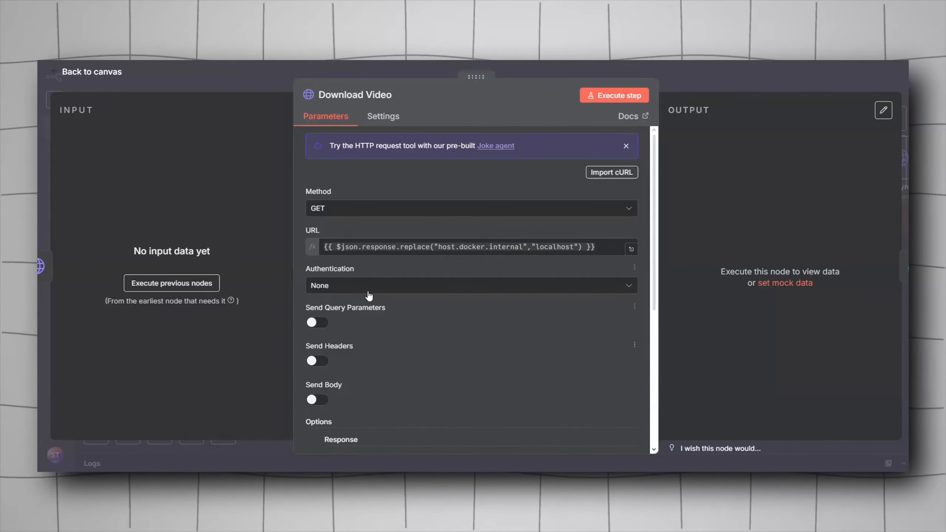
{"action": "scroll", "coordinate": [391, 296], "scroll_direction": "down", "scroll_amount": 5}
{"action": "scroll", "coordinate": [361, 283], "scroll_direction": "down", "scroll_amount": 2}
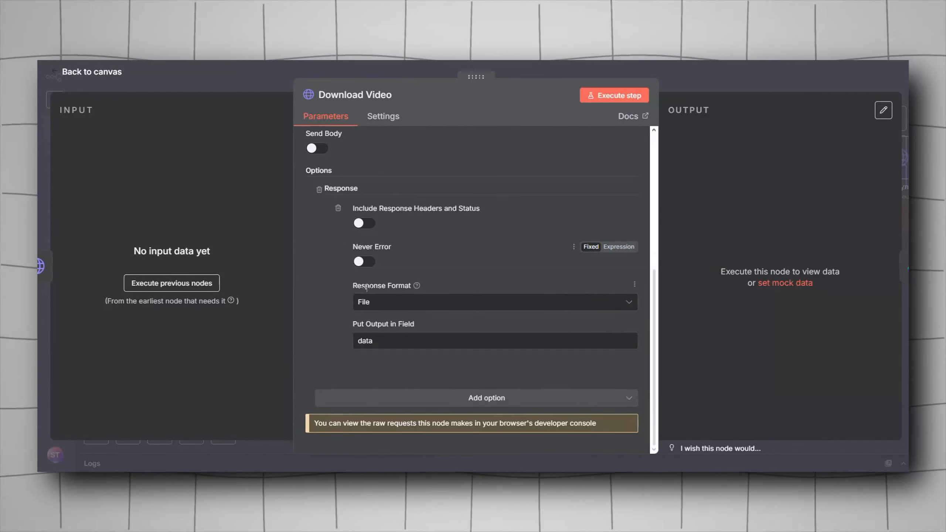
{"action": "left_click", "coordinate": [443, 402]}
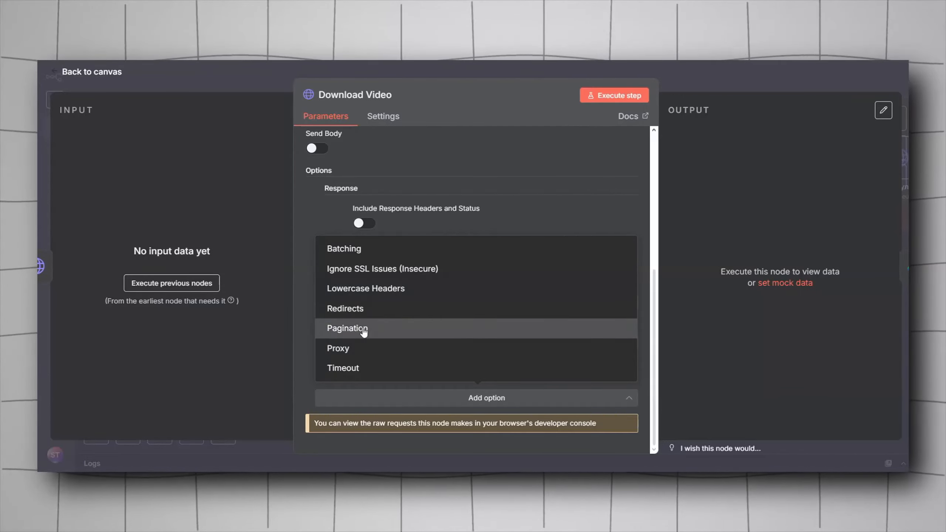
{"action": "left_click", "coordinate": [388, 402]}
{"action": "scroll", "coordinate": [350, 252], "scroll_direction": "up", "scroll_amount": 2}
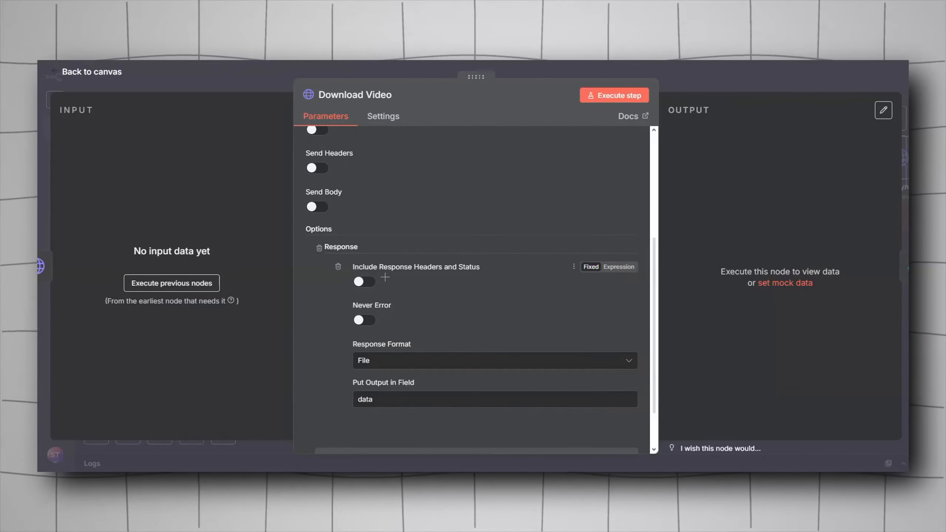
{"action": "left_click", "coordinate": [383, 362]}
{"action": "left_click", "coordinate": [382, 362]}
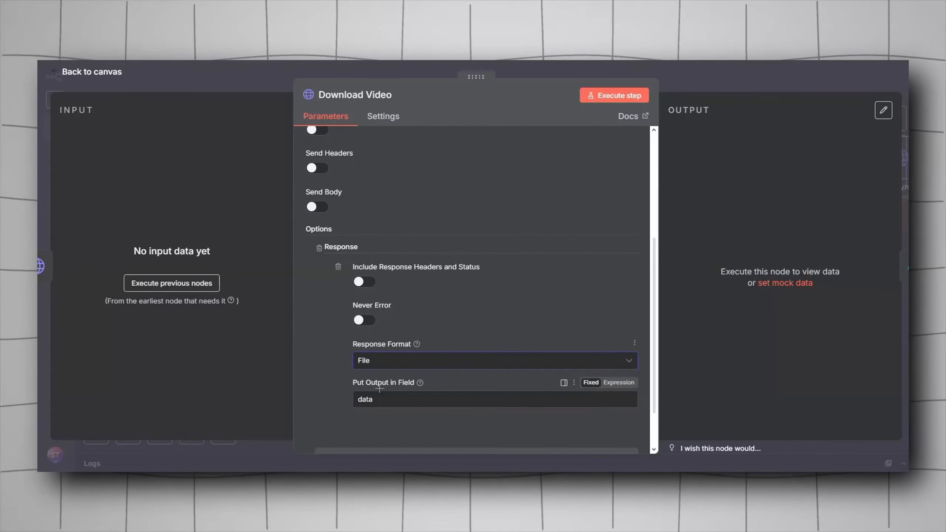
{"action": "key", "text": "Escape"}
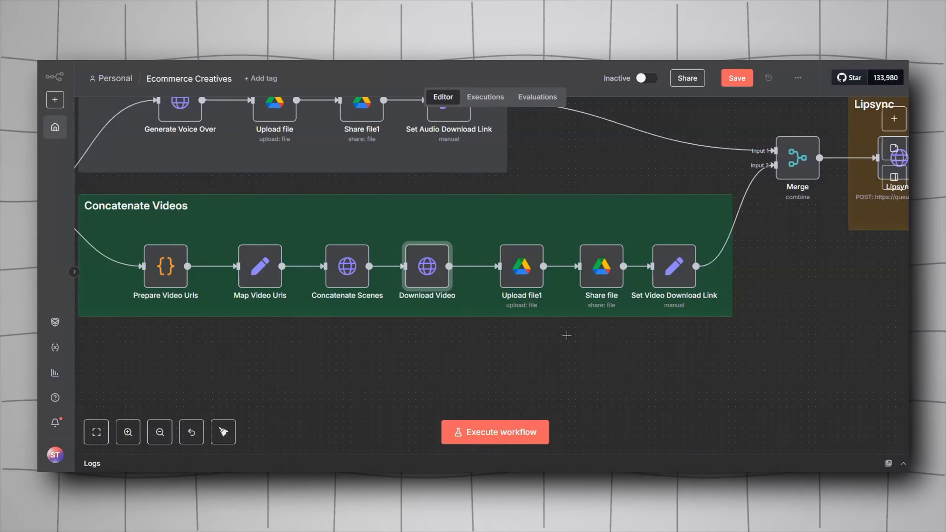
Step: Open Upload file1 and inspect its input data field name and file name settings
{"action": "left_click_drag", "start_coordinate": [567, 336], "coordinate": [462, 360]}
{"action": "mouse_move", "coordinate": [415, 296]}
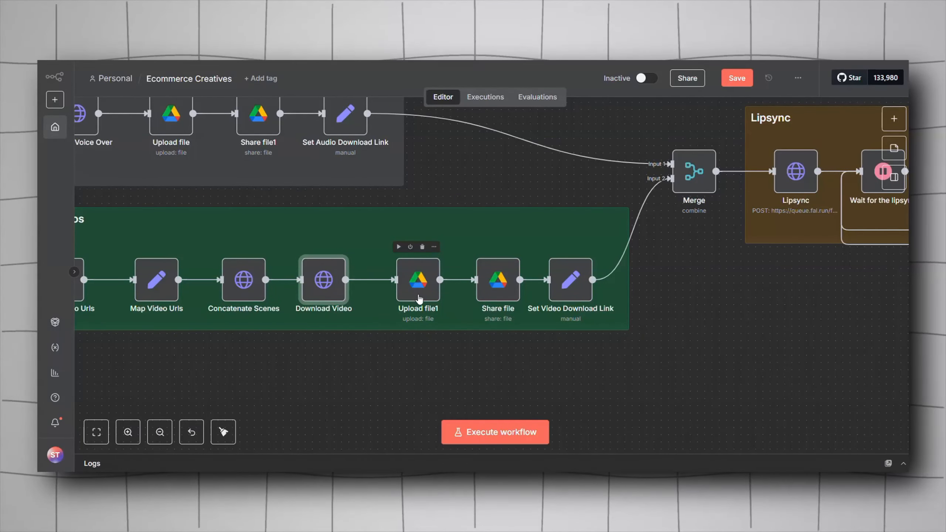
{"action": "double_click", "coordinate": [415, 296]}
{"action": "scroll", "coordinate": [412, 291], "scroll_direction": "down", "scroll_amount": 2}
{"action": "double_click", "coordinate": [312, 251]}
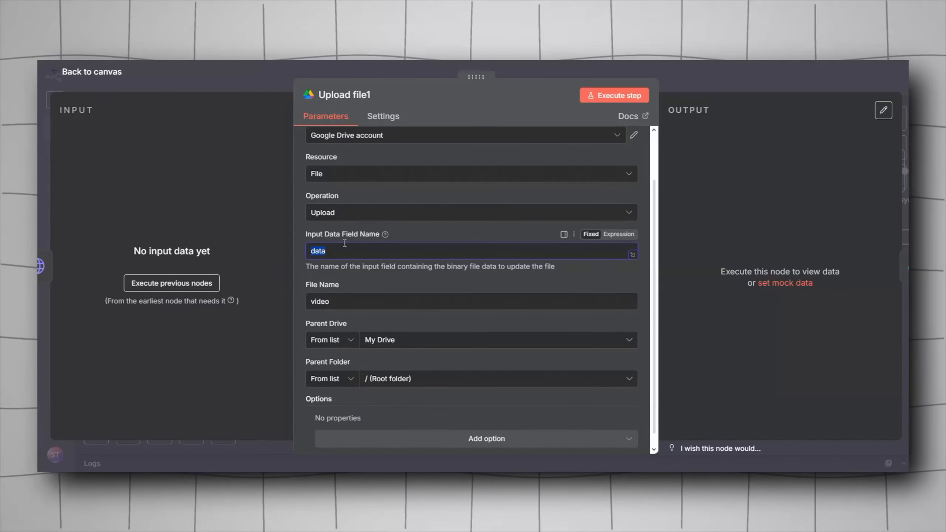
{"action": "double_click", "coordinate": [346, 300]}
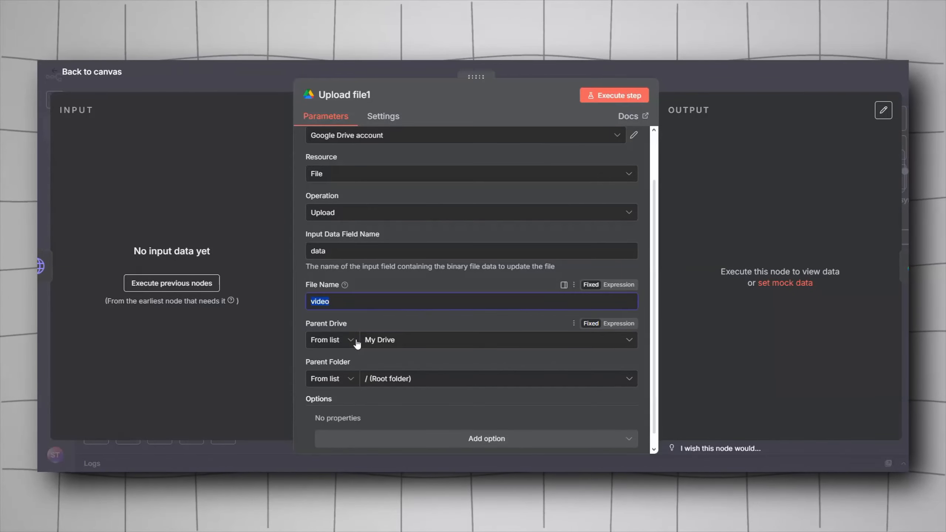
{"action": "key", "text": "Escape"}
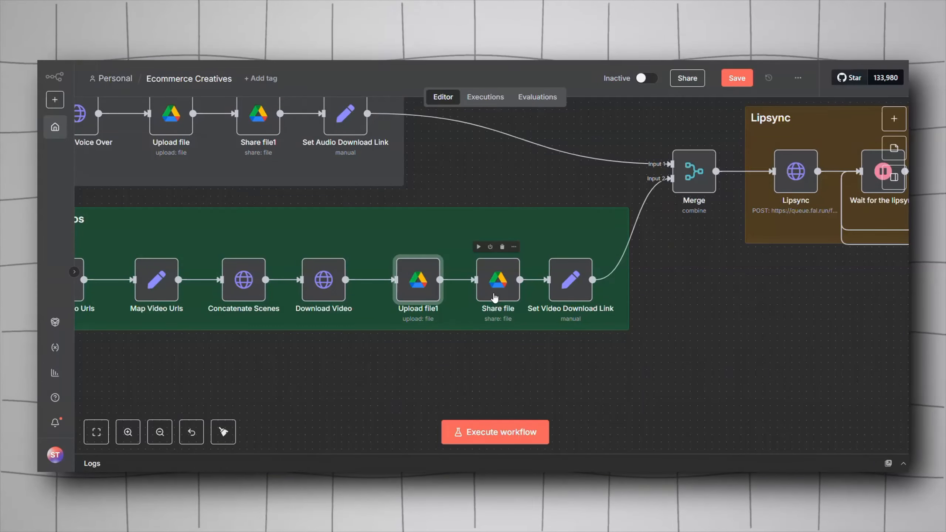
Step: Open Share file and review its file ID expression and Reader, Anyone permissions
{"action": "double_click", "coordinate": [494, 293]}
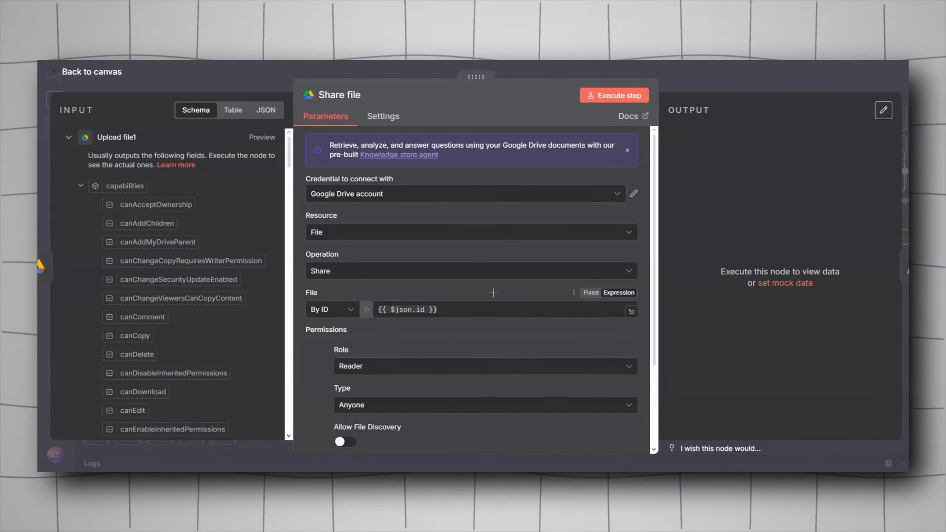
{"action": "key", "text": "Escape"}
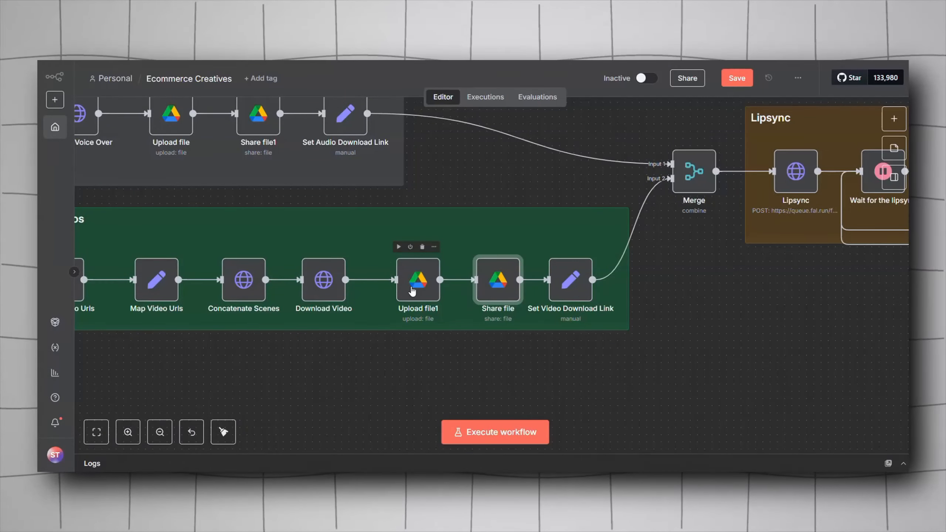
{"action": "double_click", "coordinate": [488, 287]}
{"action": "scroll", "coordinate": [345, 255], "scroll_direction": "down", "scroll_amount": 3}
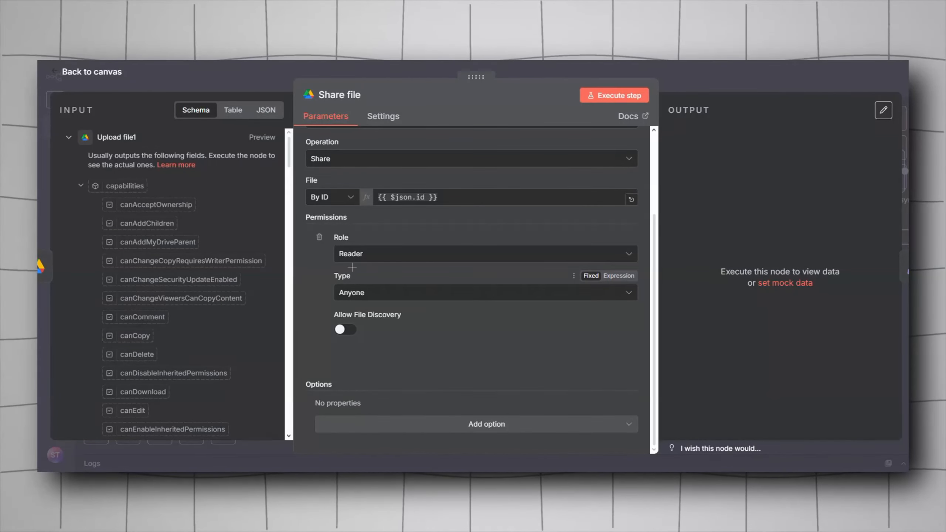
Step: Inspect the Google Drive download link expression in Set Video Download Link
{"action": "left_click_drag", "start_coordinate": [338, 225], "coordinate": [533, 224]}
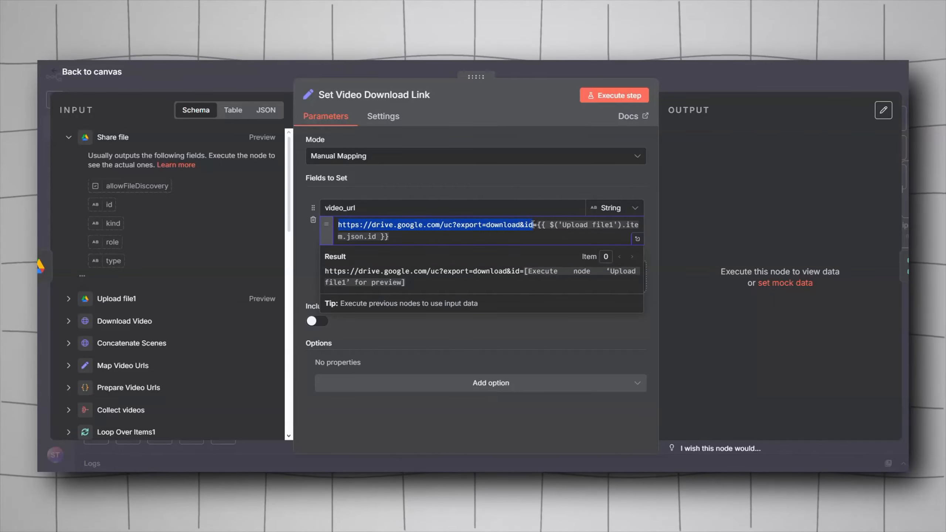
{"action": "left_click", "coordinate": [568, 230]}
{"action": "key", "text": "Escape"}
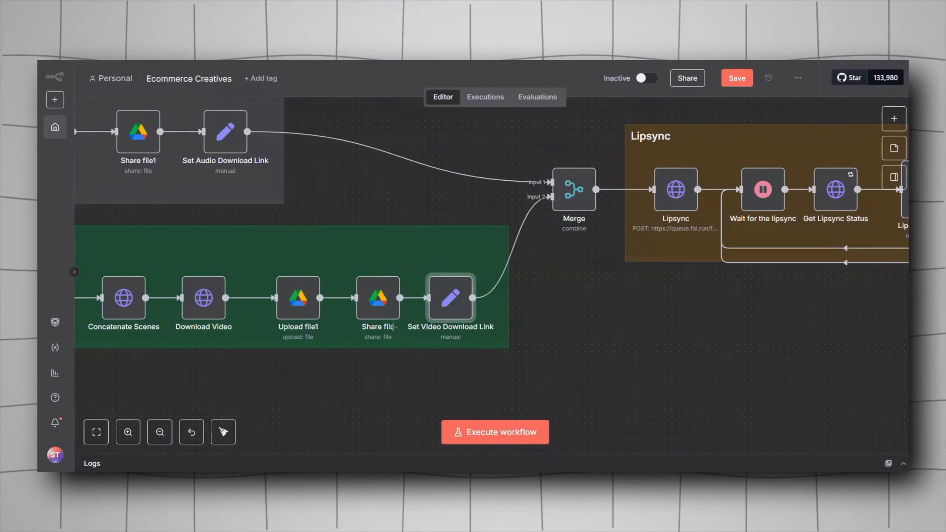
Step: Move over to the Merge node and review its Combine mode, combining by Position with 2 inputs
{"action": "double_click", "coordinate": [298, 298]}
{"action": "key", "text": "Escape"}
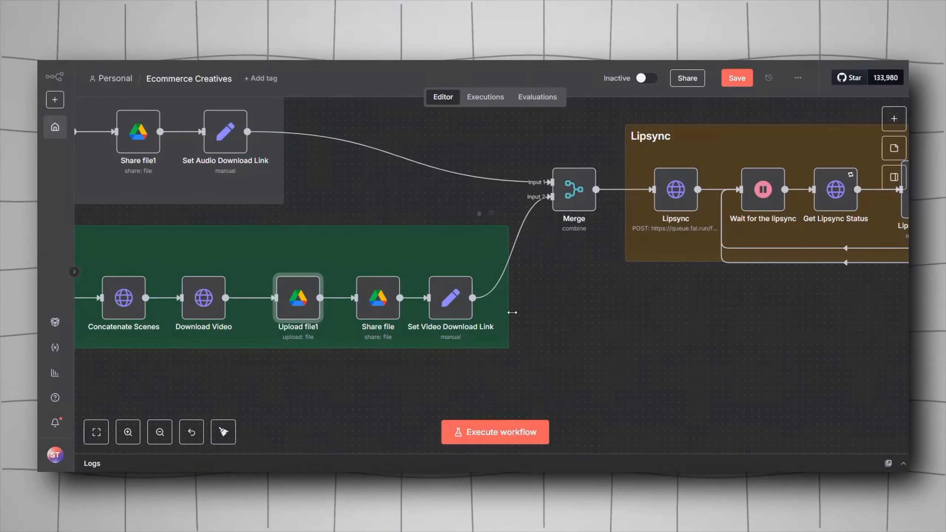
{"action": "scroll", "coordinate": [512, 313], "scroll_direction": "right", "scroll_amount": 5}
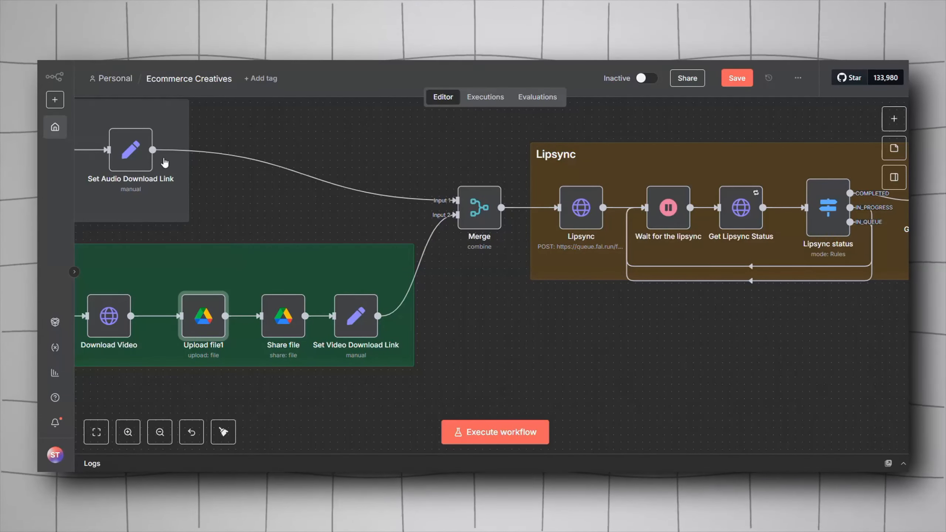
{"action": "left_click_drag", "start_coordinate": [433, 320], "coordinate": [411, 347]}
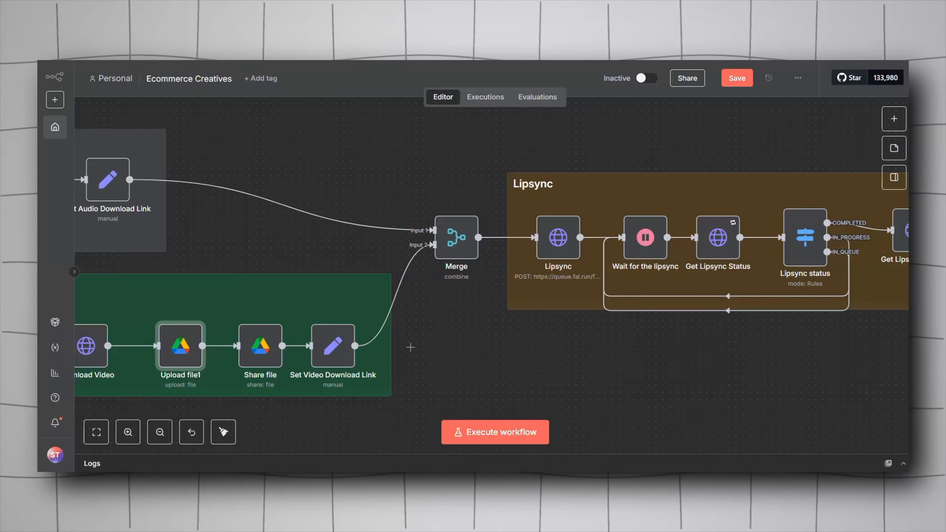
{"action": "left_click_drag", "start_coordinate": [480, 375], "coordinate": [462, 279]}
{"action": "right_click", "coordinate": [466, 330]}
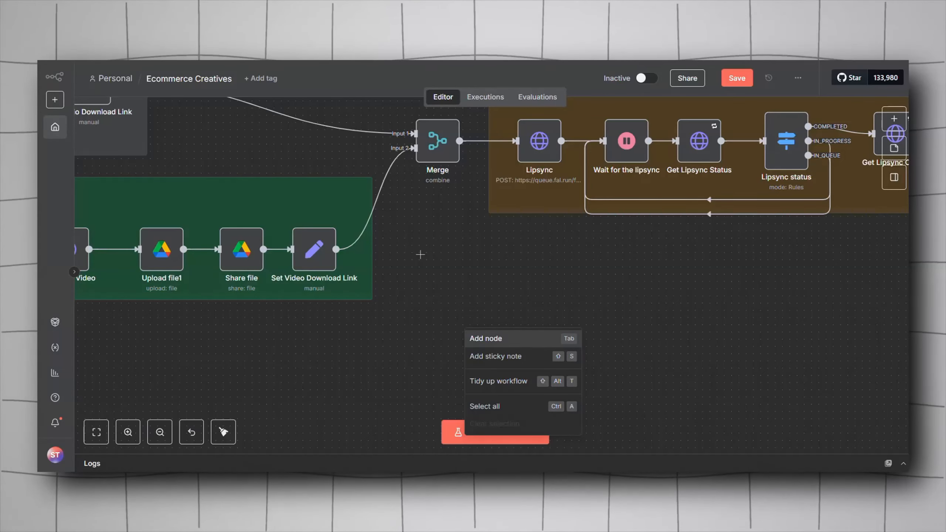
{"action": "left_click", "coordinate": [489, 345]}
{"action": "type", "text": "merge"}
{"action": "key", "text": "Return"}
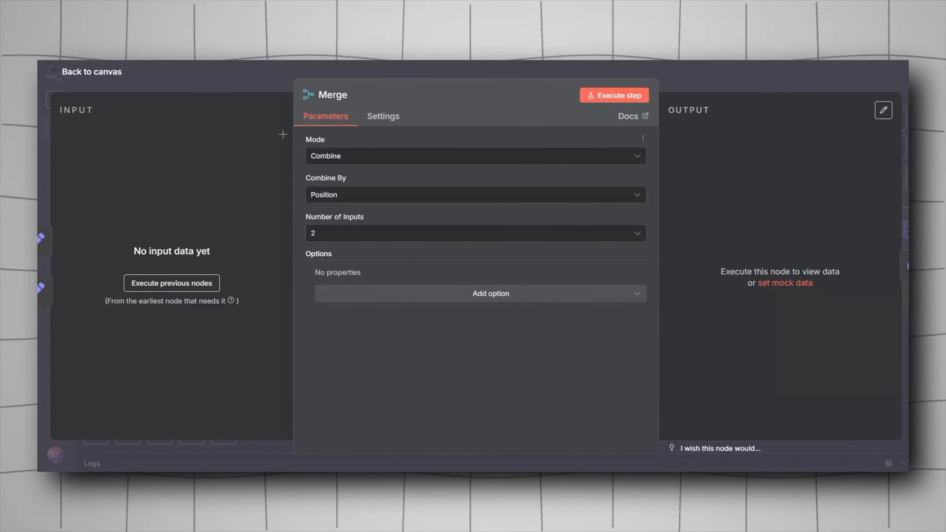
{"action": "left_click", "coordinate": [357, 163]}
{"action": "left_click", "coordinate": [372, 216]}
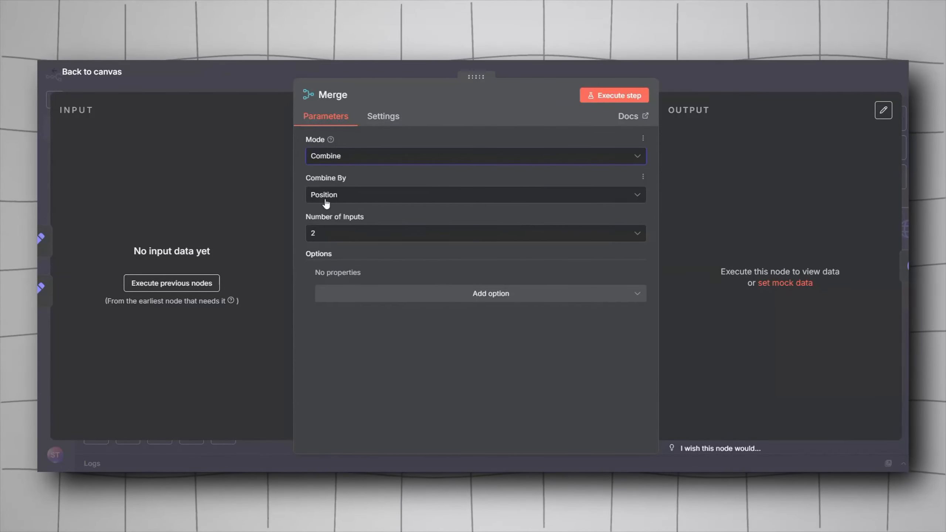
{"action": "left_click", "coordinate": [421, 198]}
{"action": "left_click", "coordinate": [304, 223]}
{"action": "key", "text": "Escape"}
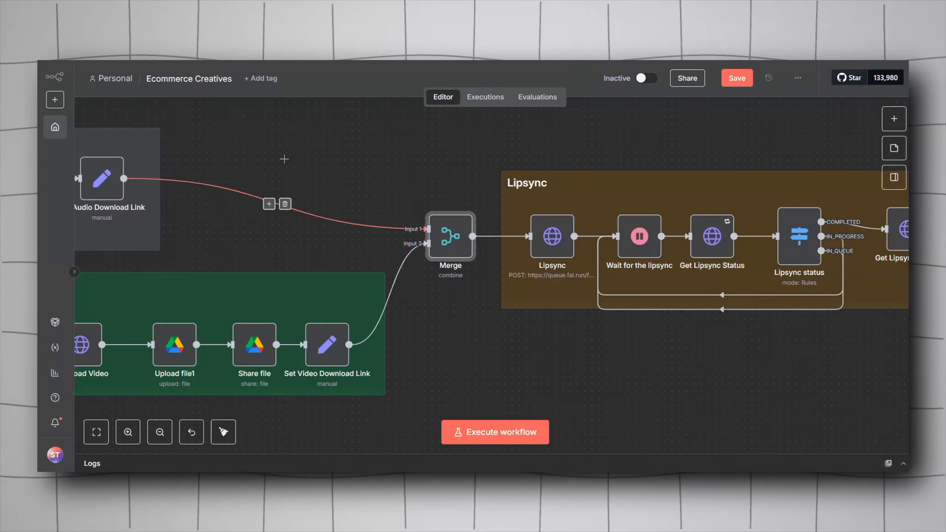
Step: Open the Lipsync node and copy the latentsync model name from its fal queue URL
{"action": "scroll", "coordinate": [335, 157], "scroll_direction": "left", "scroll_amount": 5}
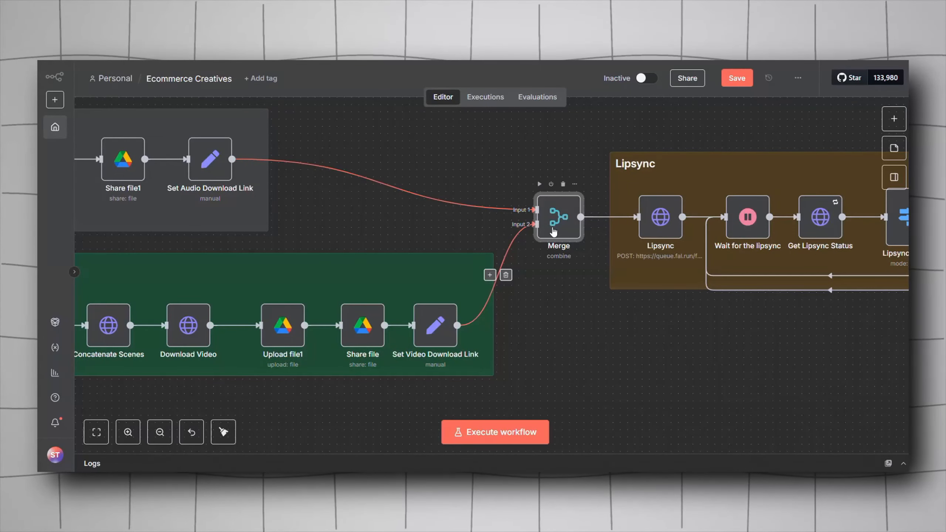
{"action": "scroll", "coordinate": [313, 323], "scroll_direction": "right", "scroll_amount": 8}
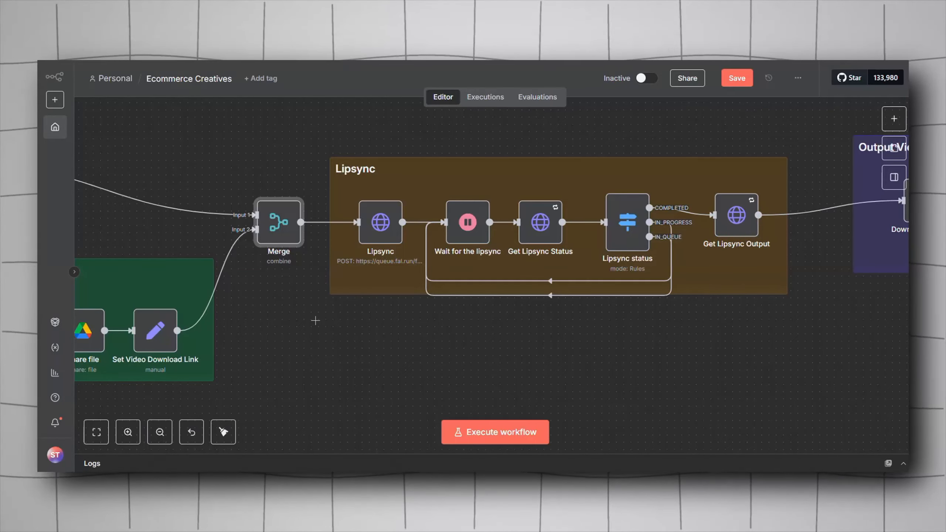
{"action": "double_click", "coordinate": [392, 216]}
{"action": "key", "text": "Escape"}
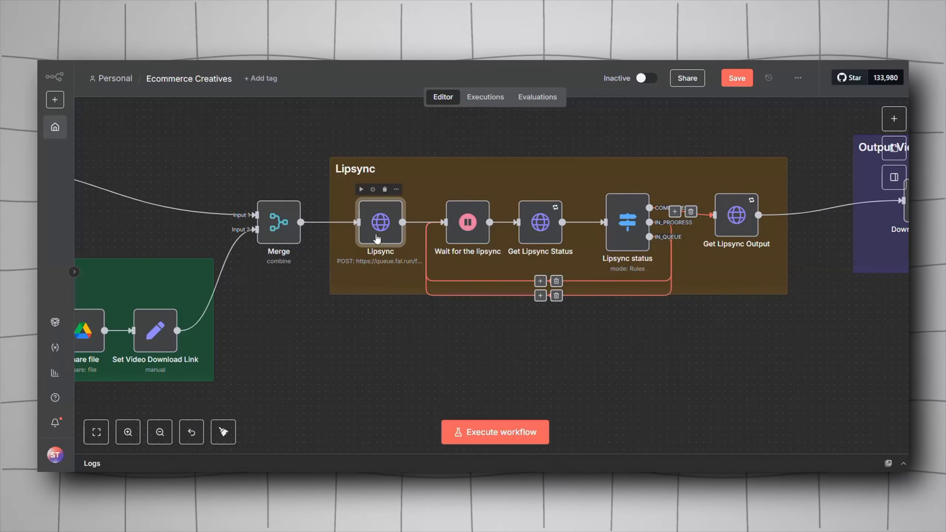
{"action": "double_click", "coordinate": [395, 224]}
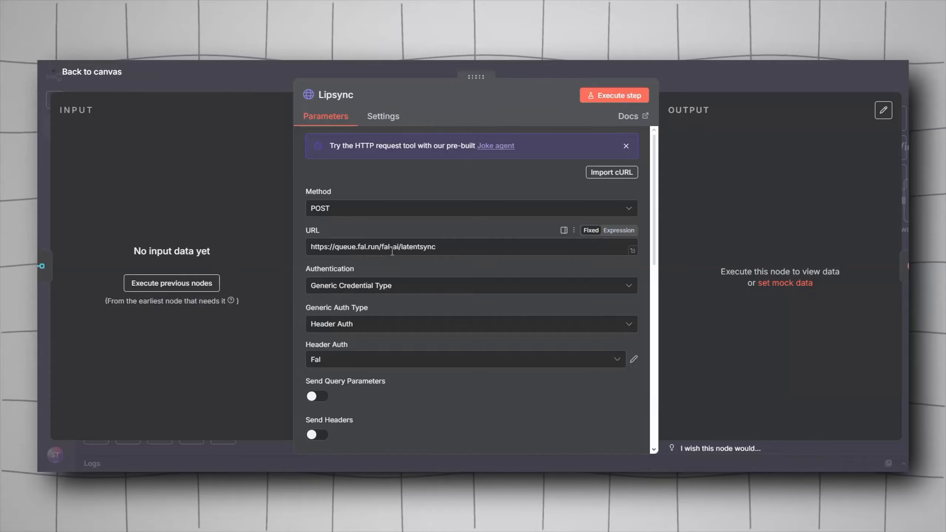
{"action": "left_click_drag", "start_coordinate": [397, 247], "coordinate": [332, 246]}
{"action": "double_click", "coordinate": [423, 247]}
{"action": "key", "text": "ctrl+c"}
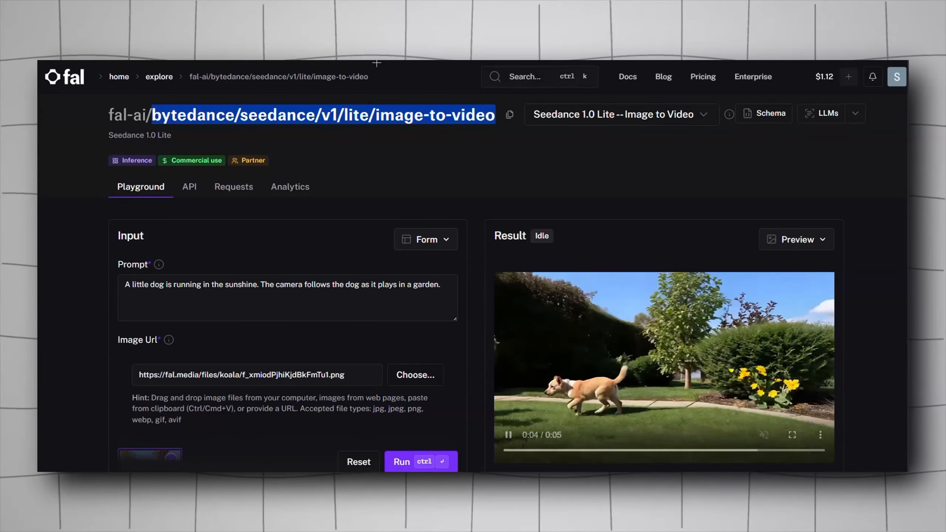
Step: Search fal for latentsync and open the fal-ai/latentsync model page
{"action": "left_click", "coordinate": [522, 76]}
{"action": "key", "text": "ctrl+v"}
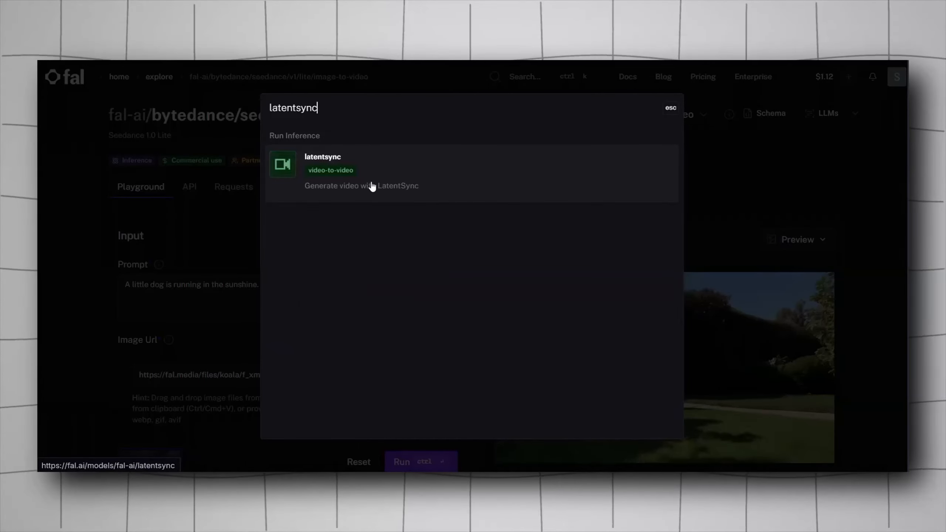
{"action": "left_click", "coordinate": [321, 186]}
{"action": "scroll", "coordinate": [184, 274], "scroll_direction": "down", "scroll_amount": 1}
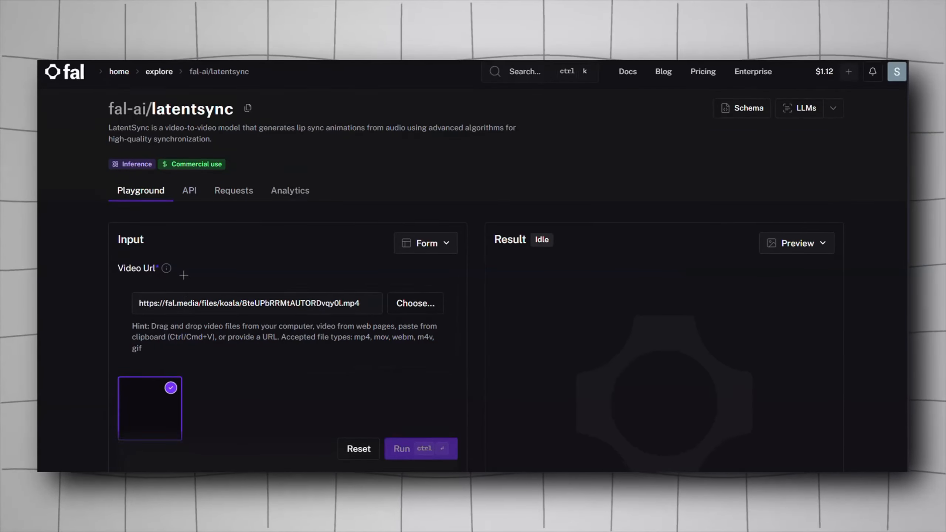
{"action": "scroll", "coordinate": [257, 254], "scroll_direction": "up", "scroll_amount": 1}
{"action": "left_click_drag", "start_coordinate": [149, 114], "coordinate": [187, 114]}
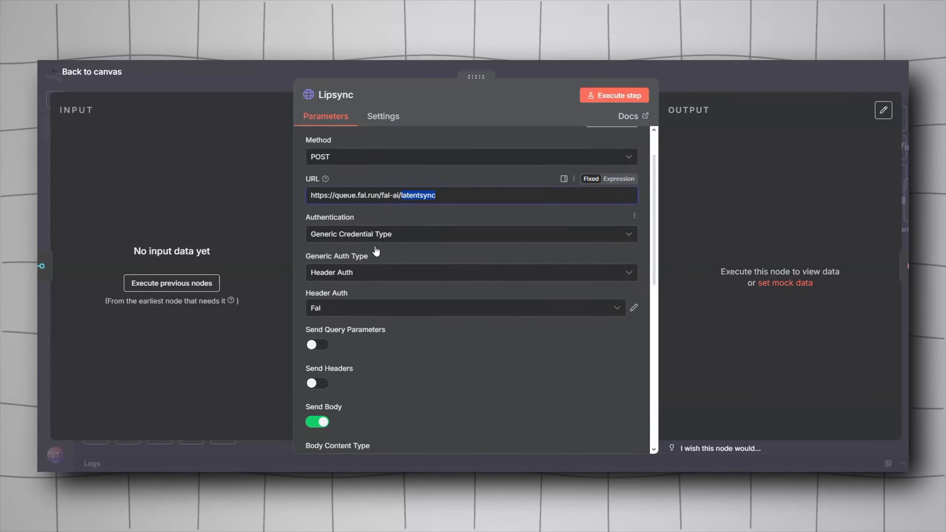
Step: Inspect the Lipsync node's JSON body, specified using fields below with video_url and audio_url expressions
{"action": "scroll", "coordinate": [376, 252], "scroll_direction": "down", "scroll_amount": 6}
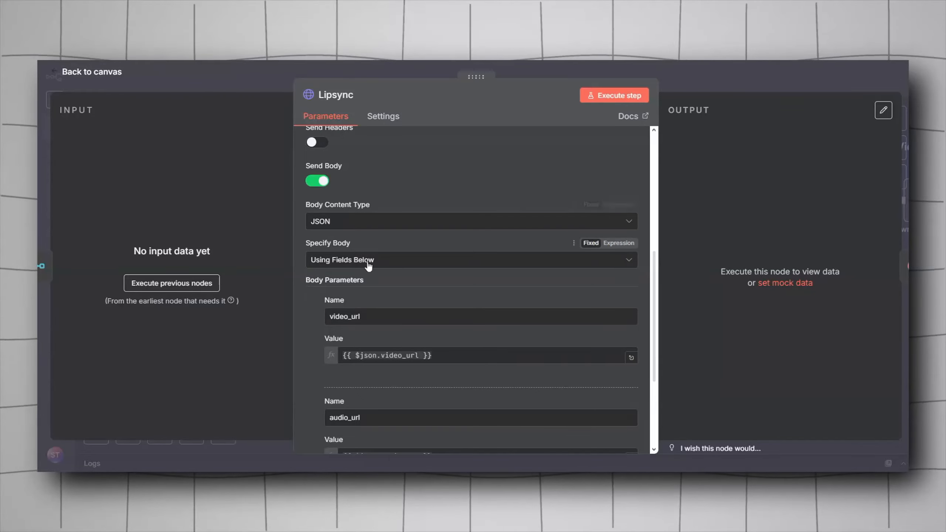
{"action": "left_click", "coordinate": [342, 265]}
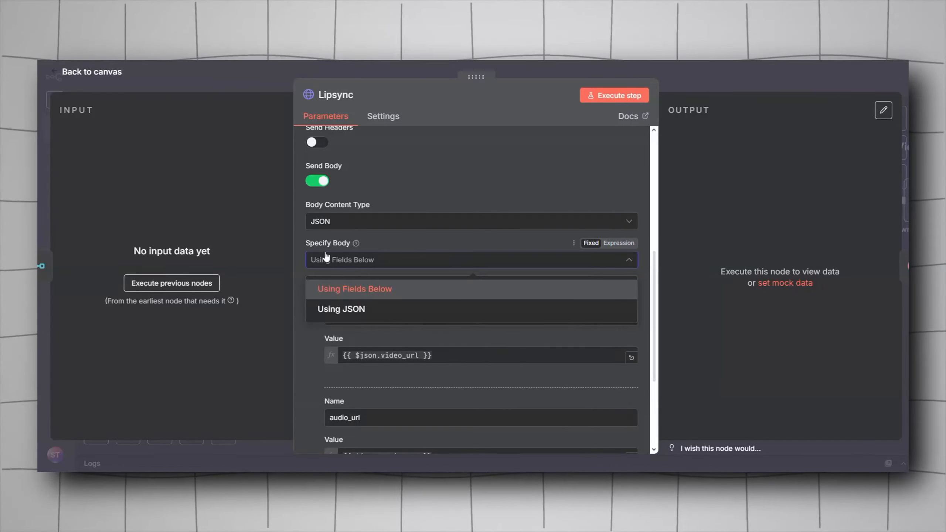
{"action": "left_click", "coordinate": [347, 289]}
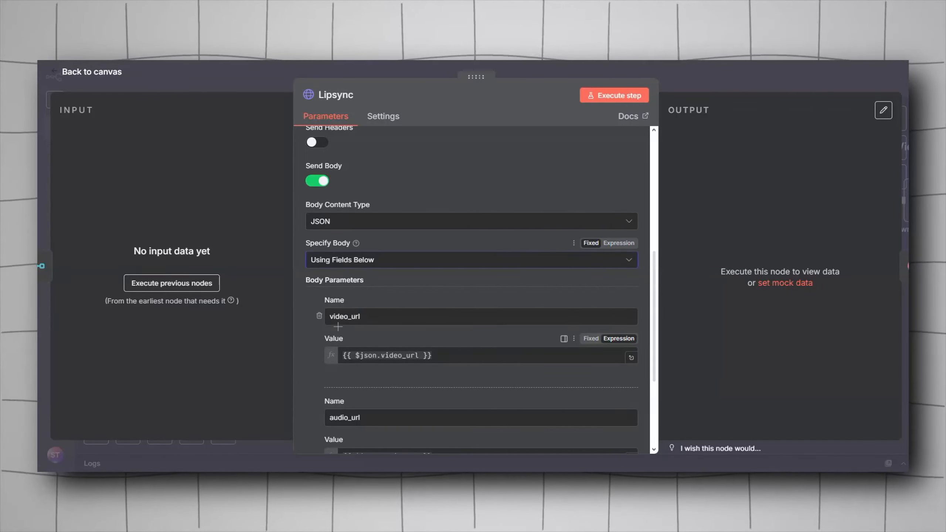
{"action": "scroll", "coordinate": [314, 247], "scroll_direction": "down", "scroll_amount": 2}
{"action": "key", "text": "Escape"}
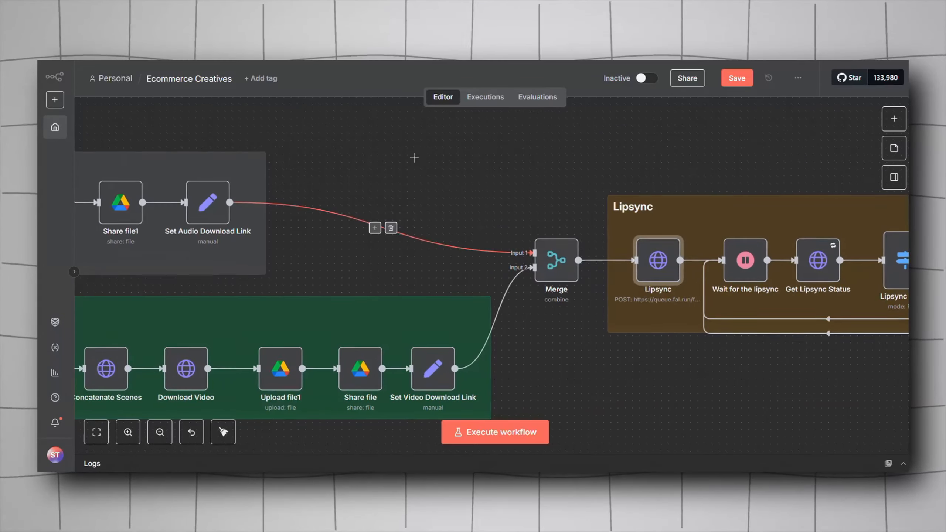
{"action": "scroll", "coordinate": [341, 260], "scroll_direction": "right", "scroll_amount": 10}
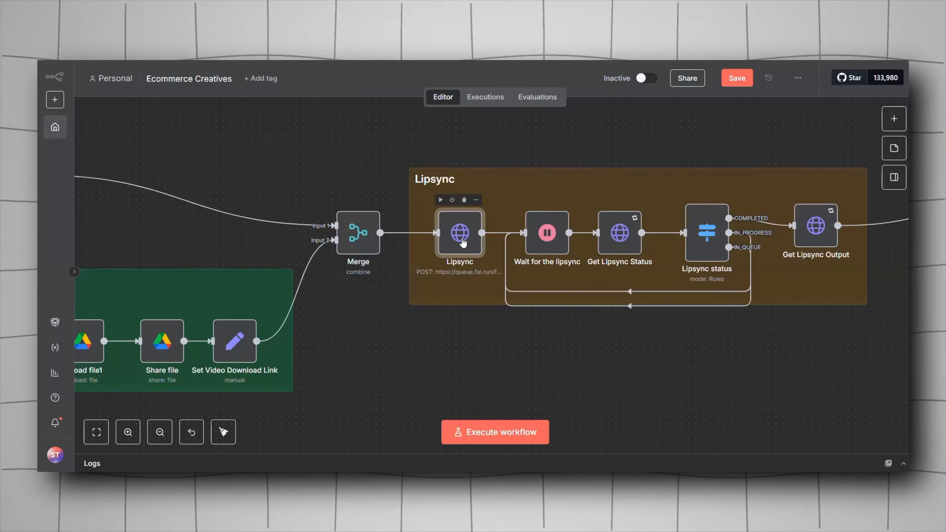
{"action": "double_click", "coordinate": [470, 249]}
{"action": "scroll", "coordinate": [431, 313], "scroll_direction": "down", "scroll_amount": 10}
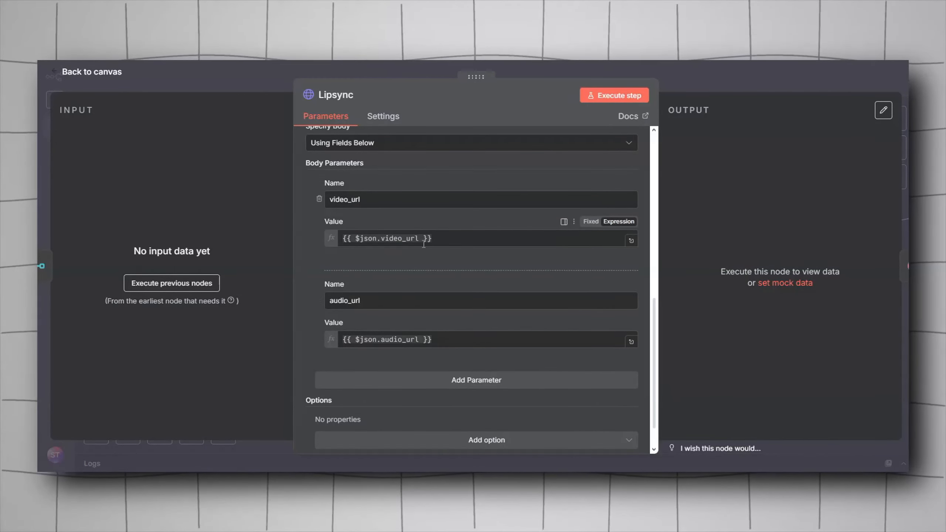
{"action": "key", "text": "Escape"}
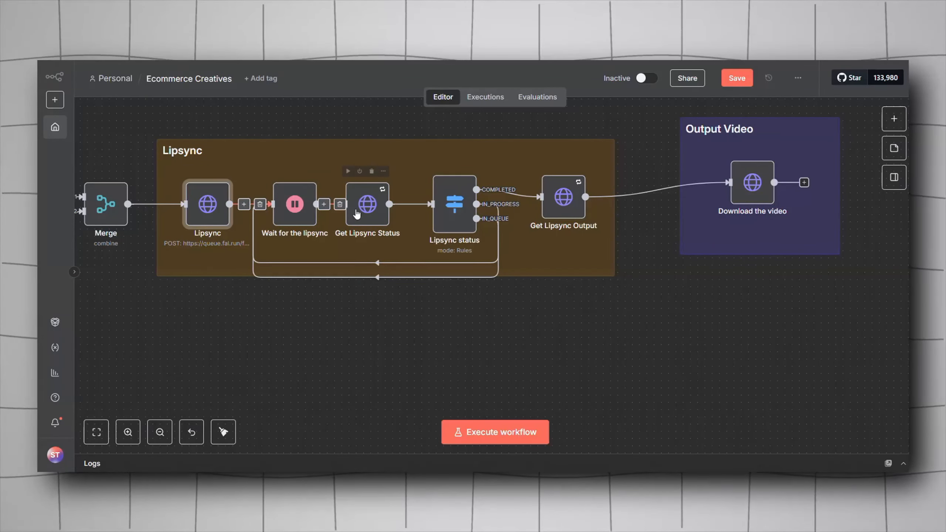
Step: Open Get Lipsync Status and review its GET request to the Lipsync status_url with Fal header auth
{"action": "double_click", "coordinate": [357, 213]}
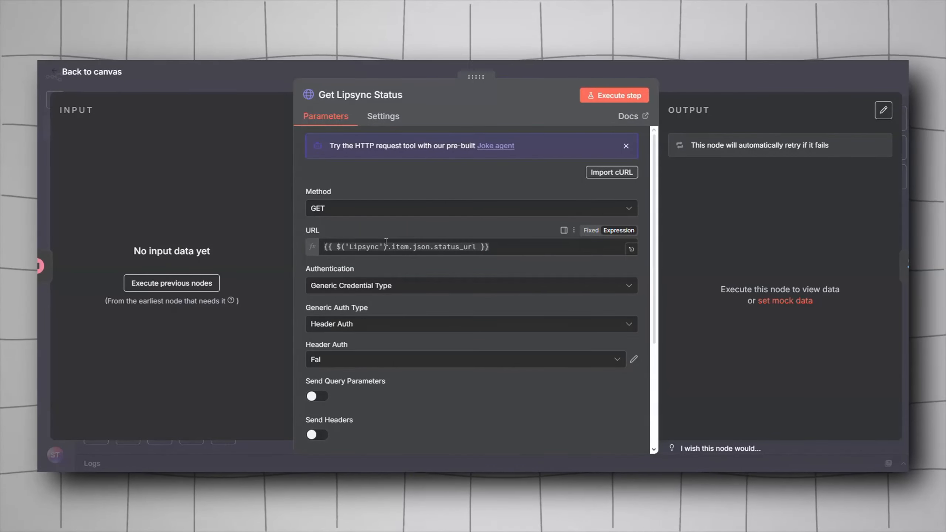
{"action": "scroll", "coordinate": [371, 290], "scroll_direction": "down", "scroll_amount": 5}
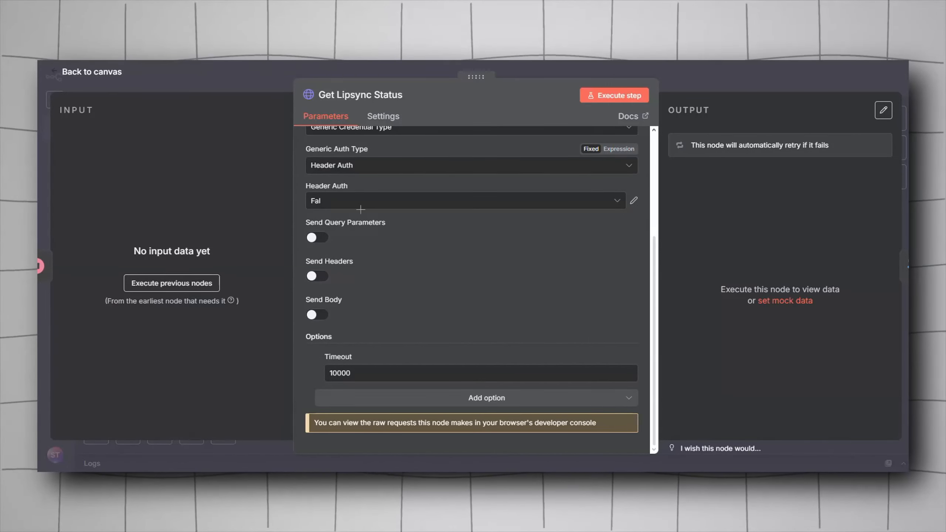
{"action": "key", "text": "Escape"}
Step: Open Get Lipsync Output and review its GET URL expression using the Lipsync response_url
{"action": "left_click", "coordinate": [297, 256]}
{"action": "scroll", "coordinate": [466, 305], "scroll_direction": "right", "scroll_amount": 2}
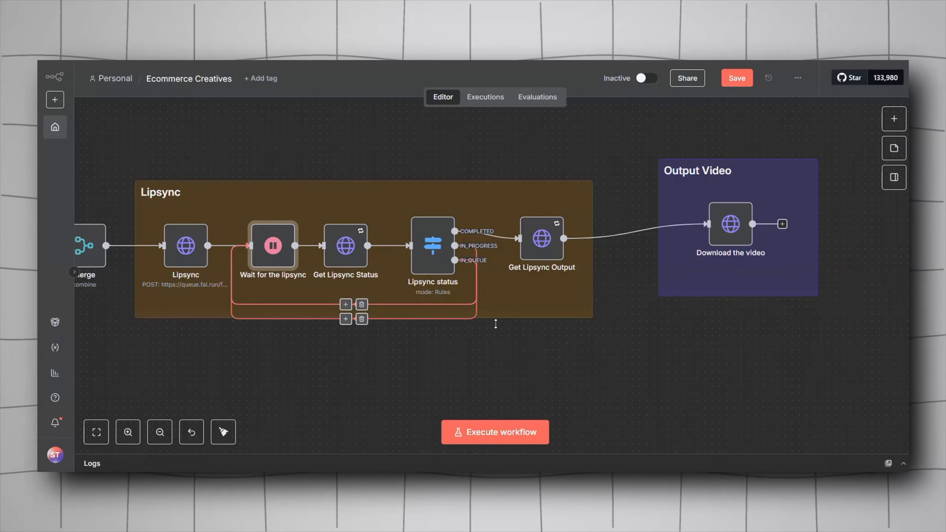
{"action": "scroll", "coordinate": [546, 381], "scroll_direction": "down", "scroll_amount": 2}
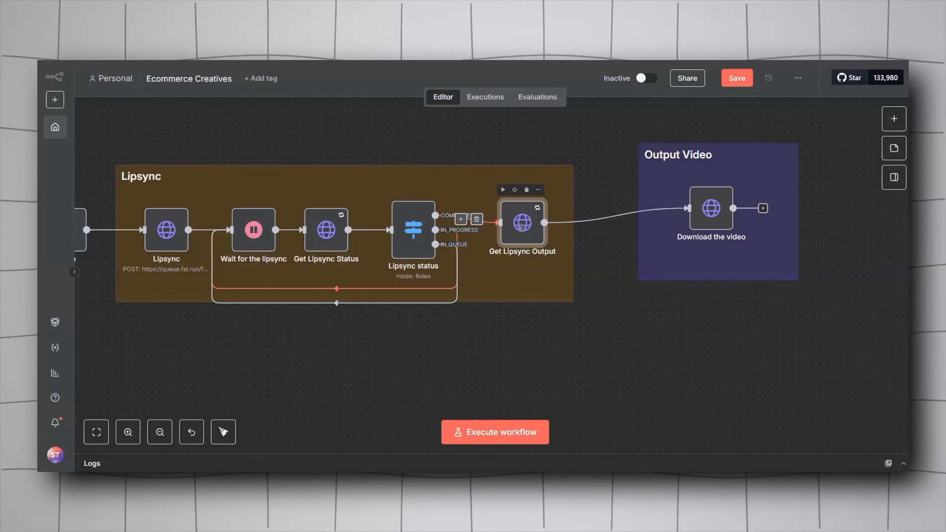
{"action": "double_click", "coordinate": [499, 233]}
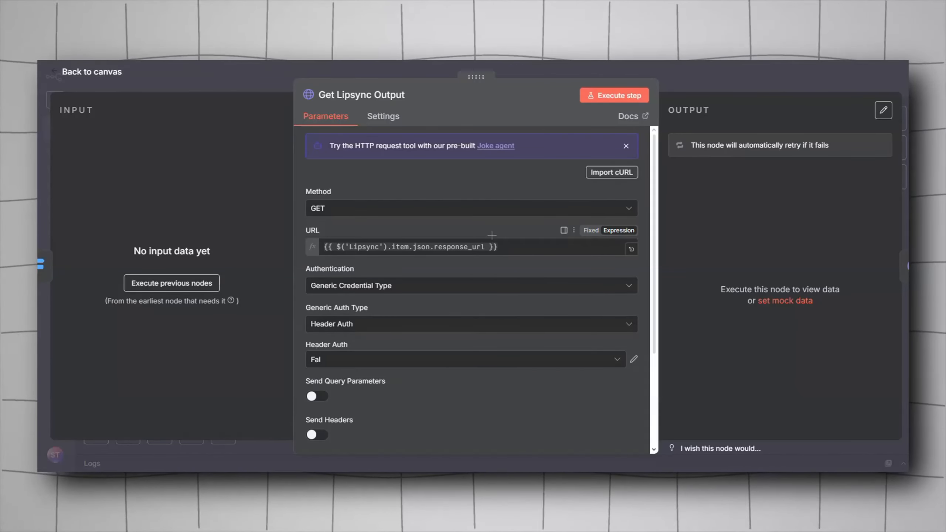
{"action": "key", "text": "Escape"}
Step: Open the Download the video node and review its GET request to the video URL expression
{"action": "scroll", "coordinate": [564, 322], "scroll_direction": "right", "scroll_amount": 5}
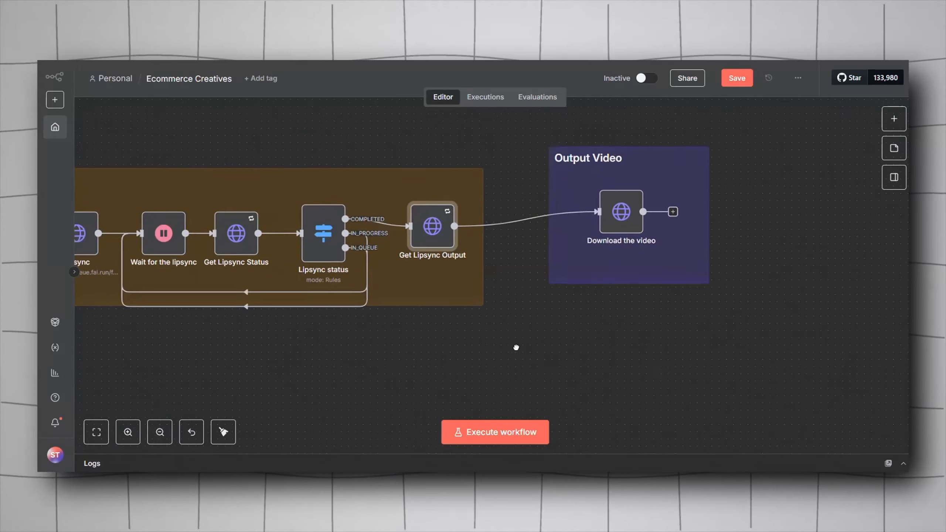
{"action": "scroll", "coordinate": [499, 336], "scroll_direction": "up", "scroll_amount": 2}
{"action": "scroll", "coordinate": [566, 356], "scroll_direction": "right", "scroll_amount": 2}
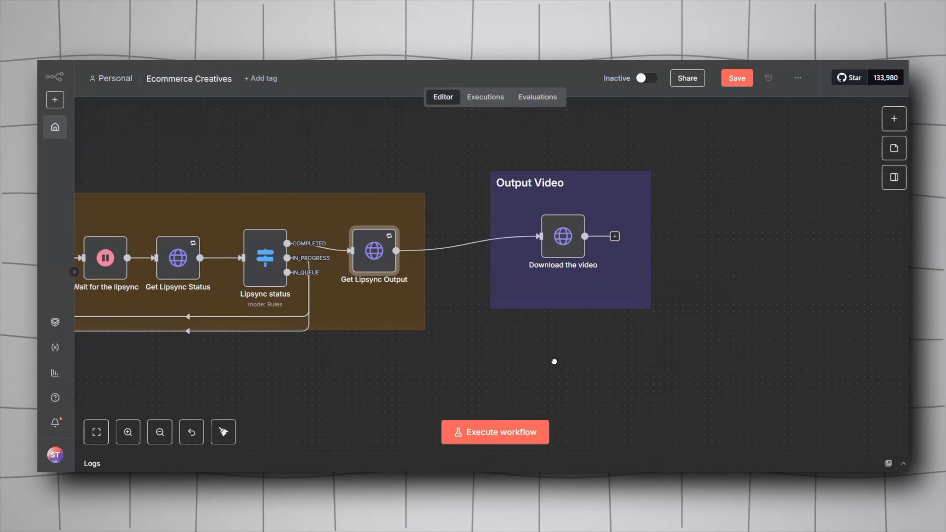
{"action": "scroll", "coordinate": [532, 320], "scroll_direction": "down", "scroll_amount": 1}
{"action": "scroll", "coordinate": [533, 320], "scroll_direction": "right", "scroll_amount": 1}
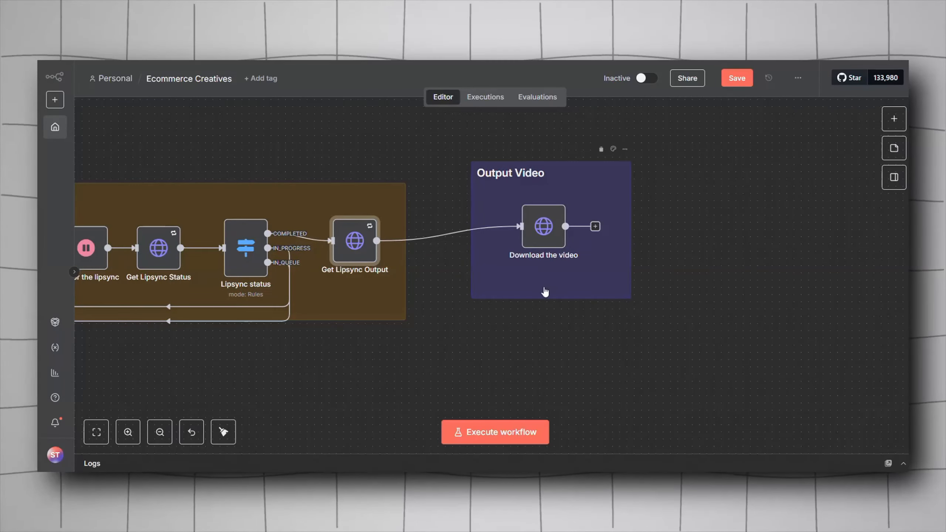
{"action": "double_click", "coordinate": [535, 226]}
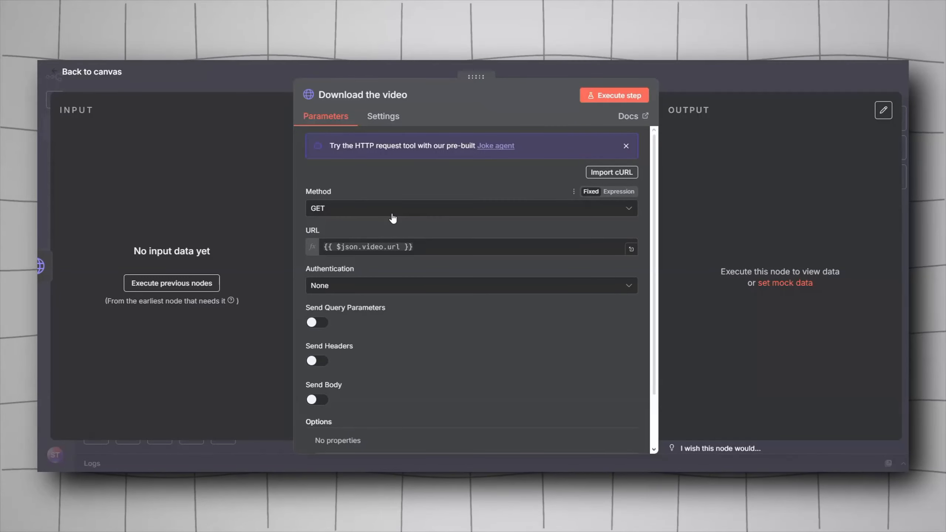
{"action": "key", "text": "Escape"}
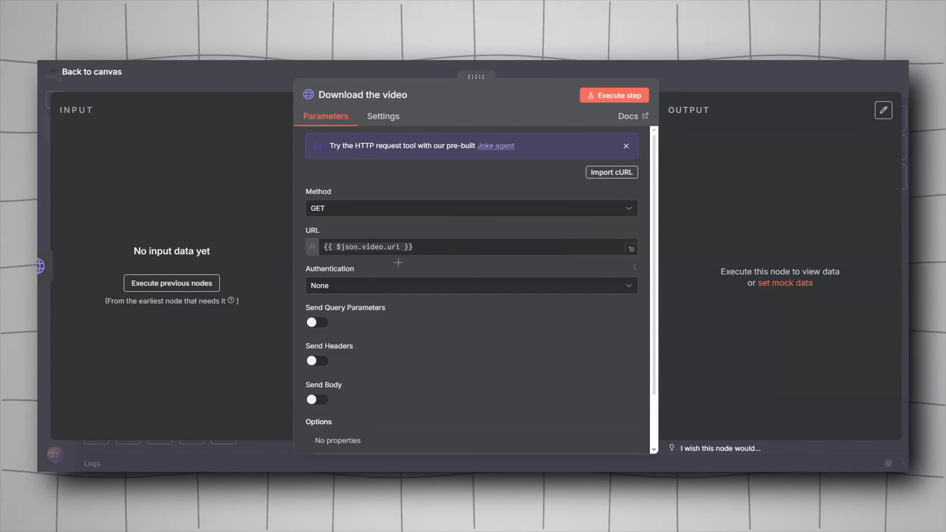
{"action": "scroll", "coordinate": [396, 263], "scroll_direction": "down", "scroll_amount": 2}
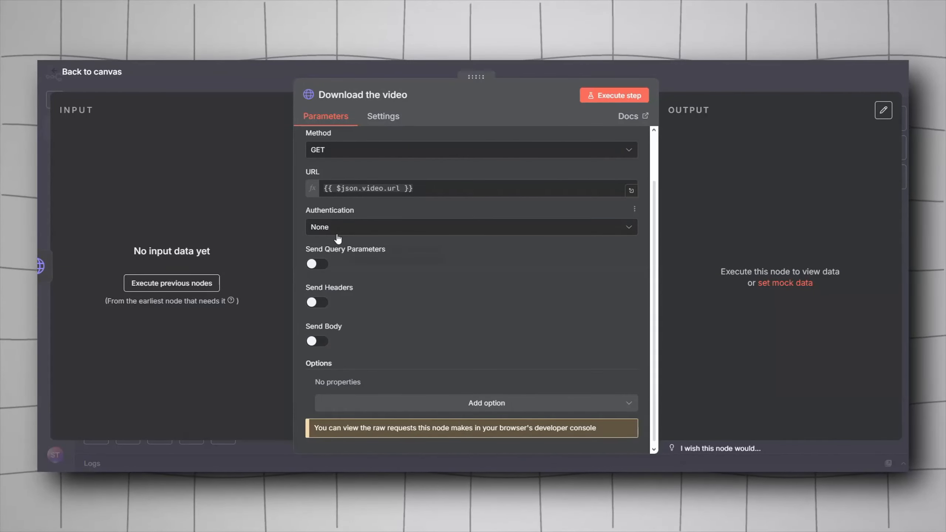
{"action": "scroll", "coordinate": [338, 239], "scroll_direction": "down", "scroll_amount": 1}
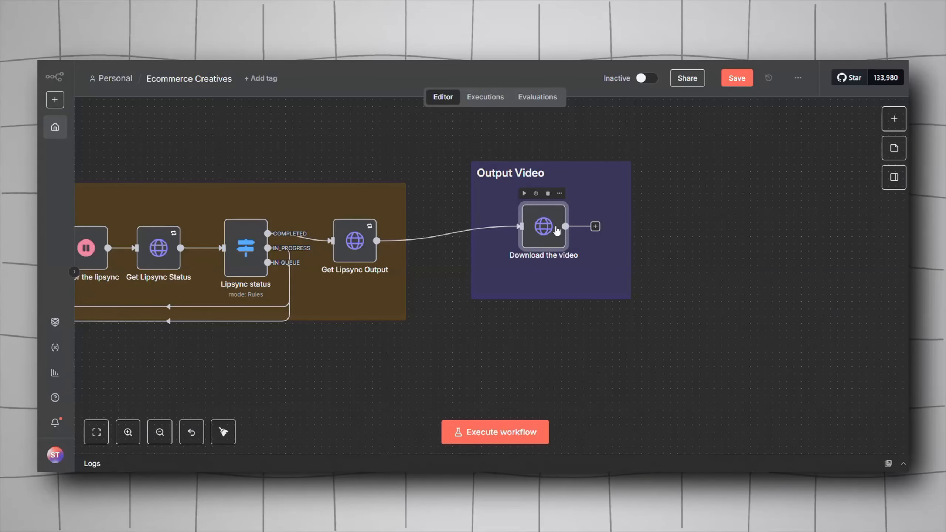
{"action": "double_click", "coordinate": [556, 229]}
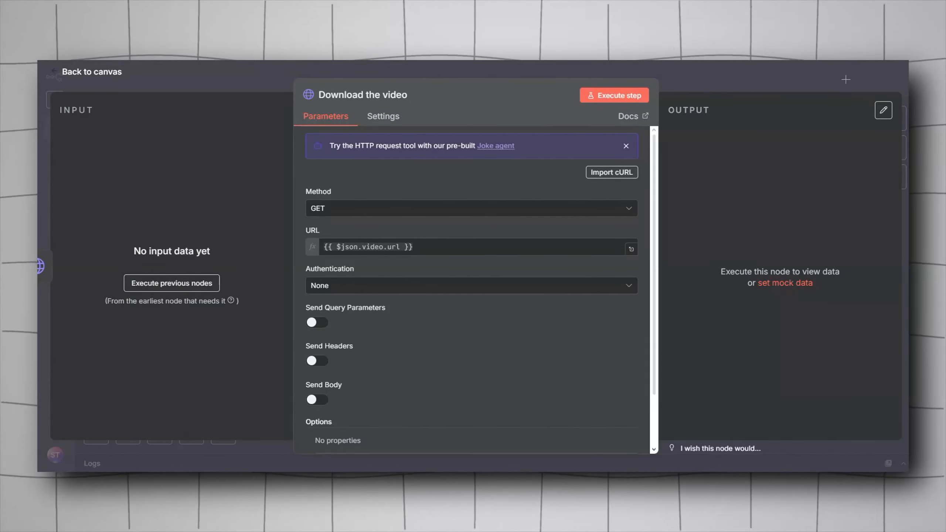
{"action": "left_click", "coordinate": [815, 70]}
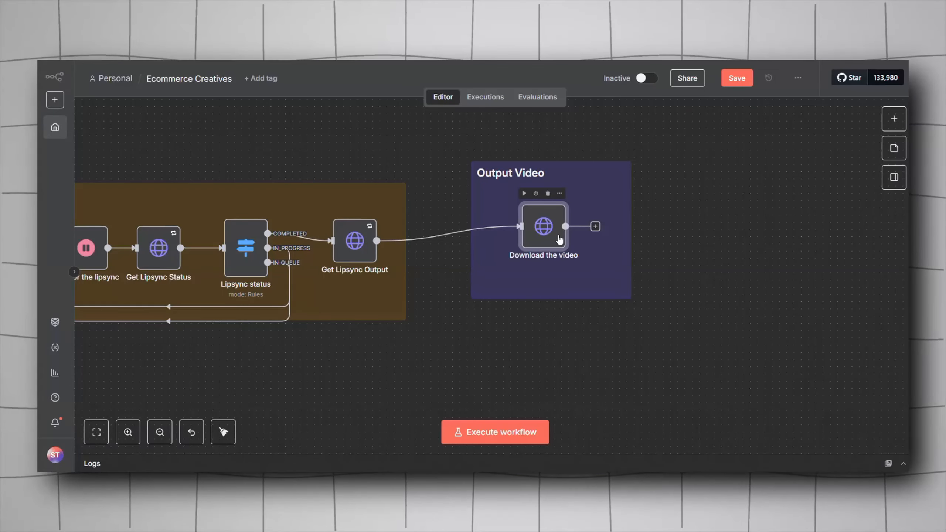
Step: Zoom out and pan to survey the entire Ecommerce Creatives workflow
{"action": "scroll", "coordinate": [536, 259], "scroll_direction": "down", "scroll_amount": 12}
{"action": "scroll", "coordinate": [391, 320], "scroll_direction": "up", "scroll_amount": 8}
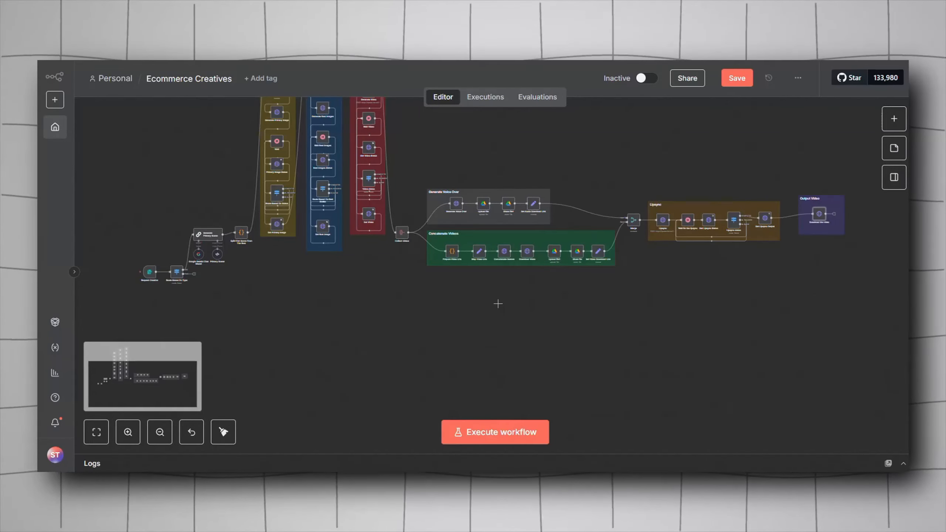
{"action": "left_click_drag", "start_coordinate": [542, 380], "coordinate": [501, 392]}
{"action": "left_click_drag", "start_coordinate": [462, 251], "coordinate": [444, 258]}
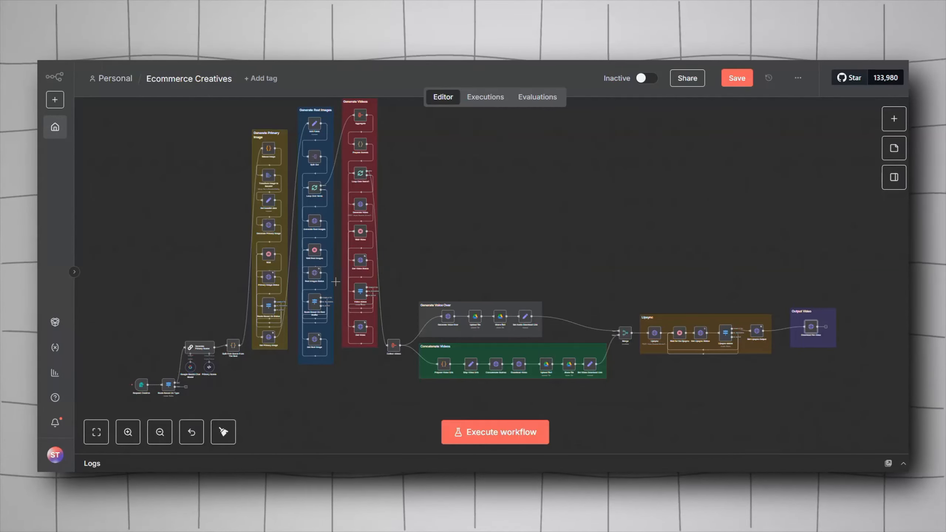
{"action": "scroll", "coordinate": [376, 211], "scroll_direction": "right", "scroll_amount": 3}
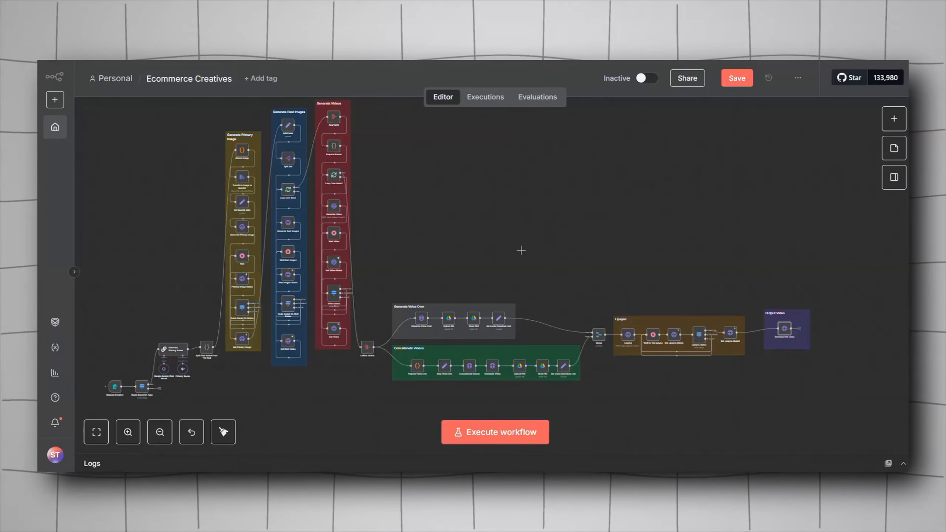
{"action": "scroll", "coordinate": [521, 250], "scroll_direction": "right", "scroll_amount": 3}
{"action": "scroll", "coordinate": [484, 226], "scroll_direction": "up", "scroll_amount": 3}
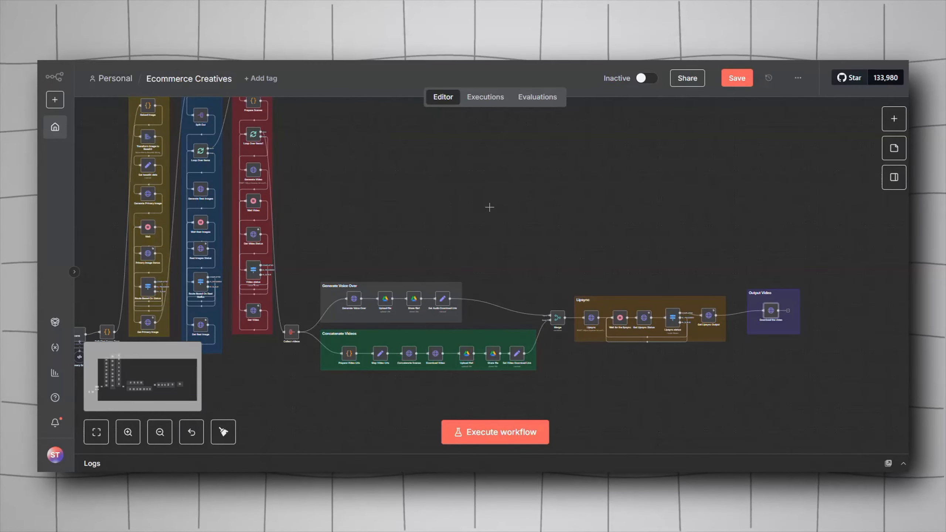
{"action": "scroll", "coordinate": [488, 207], "scroll_direction": "up", "scroll_amount": 2}
{"action": "left_click_drag", "start_coordinate": [489, 208], "coordinate": [490, 236]}
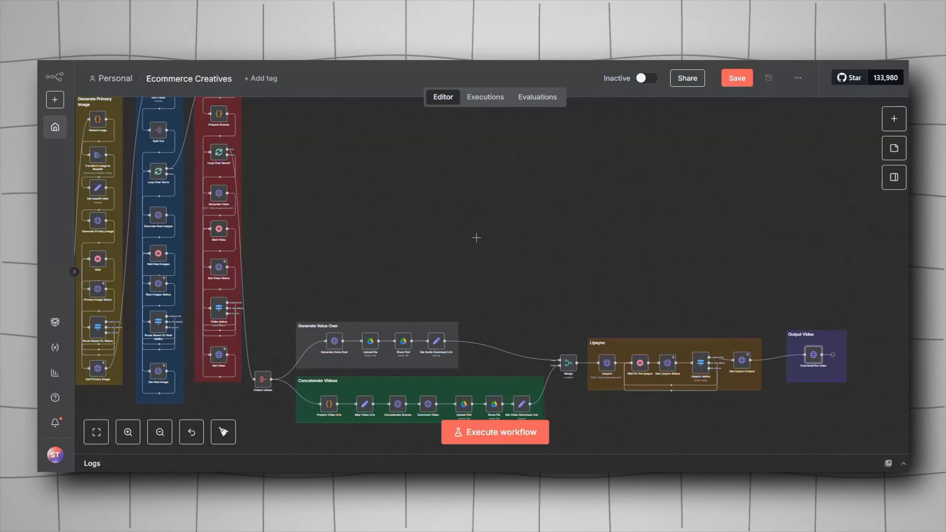
{"action": "left_click_drag", "start_coordinate": [434, 233], "coordinate": [434, 237]}
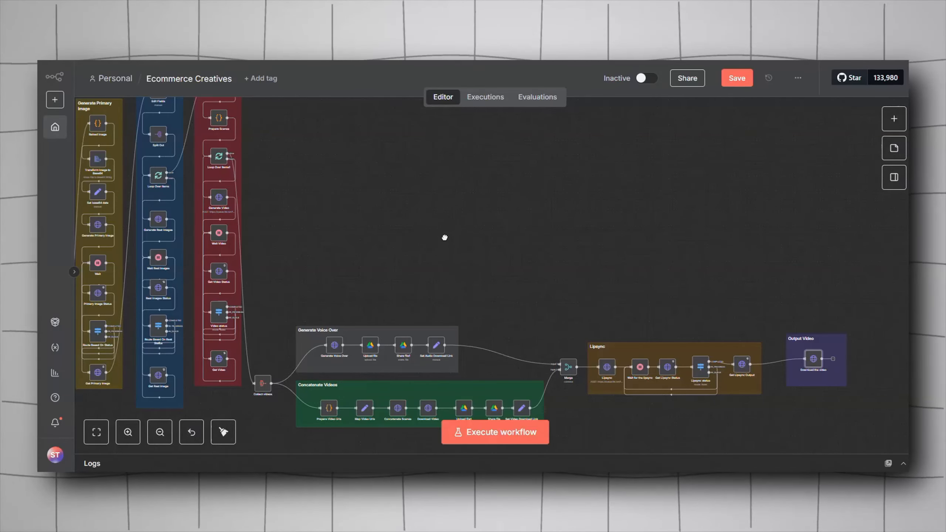
{"action": "left_click_drag", "start_coordinate": [444, 237], "coordinate": [371, 161]}
{"action": "scroll", "coordinate": [389, 186], "scroll_direction": "down", "scroll_amount": 3}
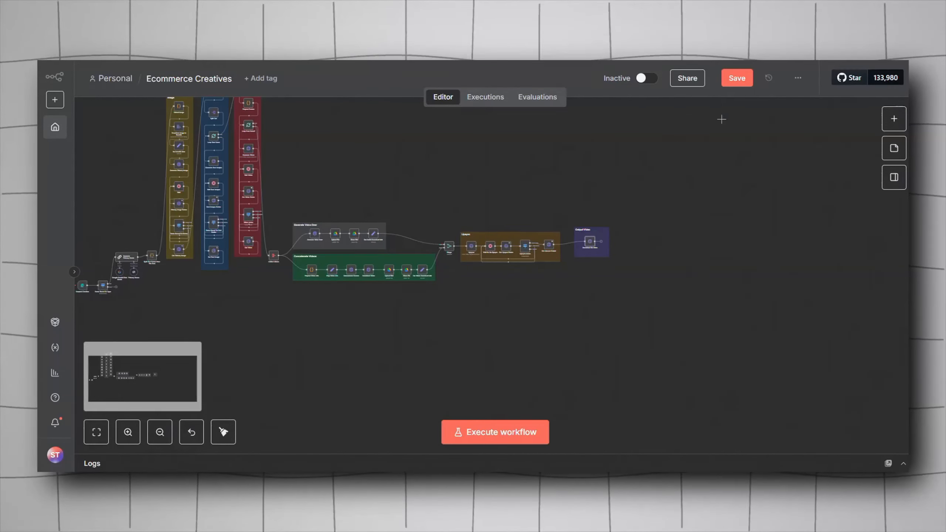
{"action": "left_click_drag", "start_coordinate": [503, 163], "coordinate": [649, 240]}
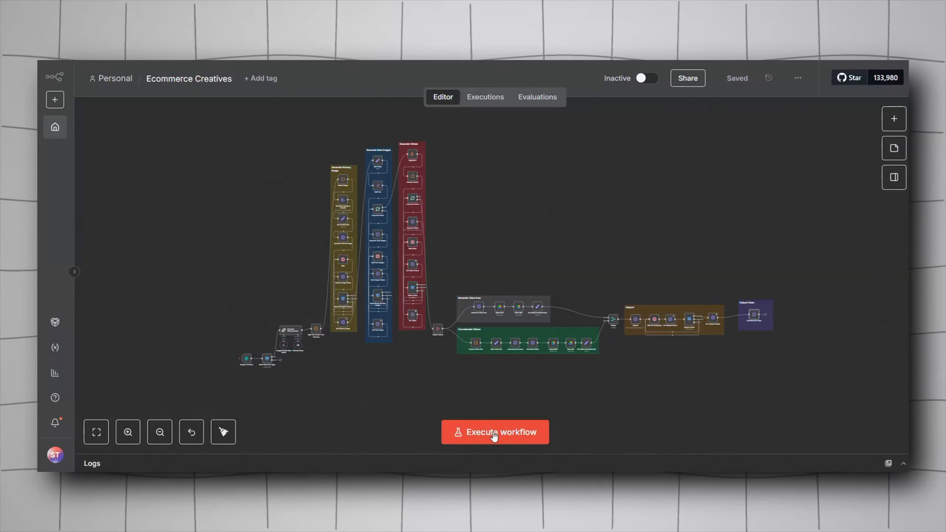
Step: Execute the workflow to open the Ecommerce Creative Generator test form
{"action": "left_click", "coordinate": [455, 440]}
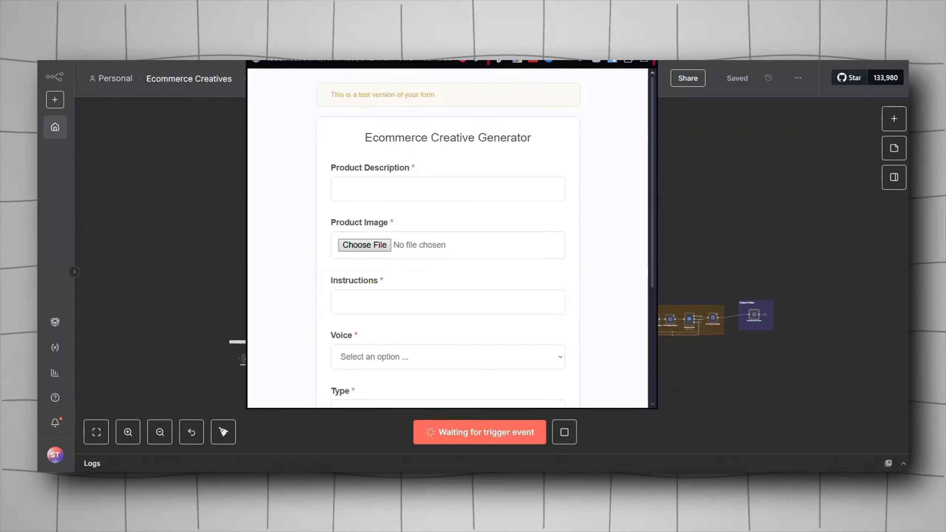
{"action": "scroll", "coordinate": [373, 209], "scroll_direction": "down", "scroll_amount": 3}
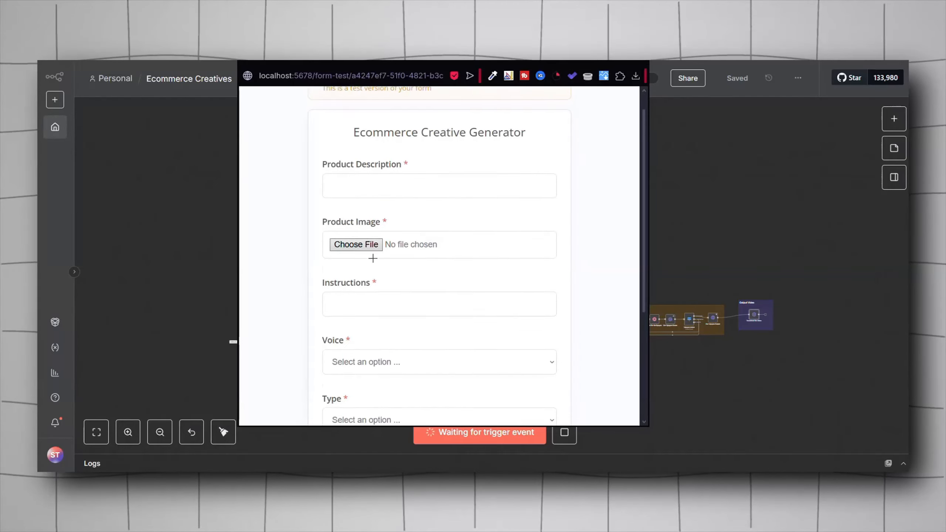
{"action": "scroll", "coordinate": [372, 257], "scroll_direction": "up", "scroll_amount": 2}
{"action": "scroll", "coordinate": [372, 242], "scroll_direction": "up", "scroll_amount": 2}
Step: Paste the ChocoLuxe Bar text into the Product Description field
{"action": "left_click", "coordinate": [380, 213]}
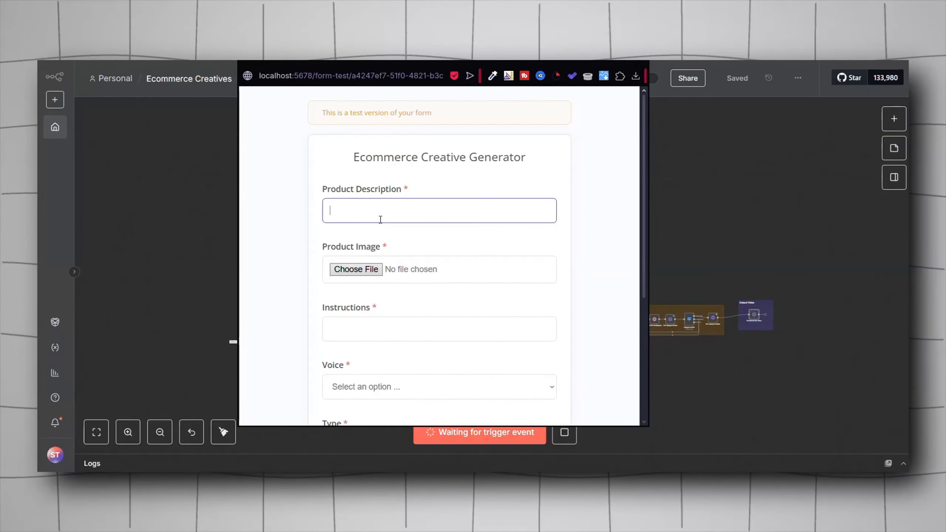
{"action": "left_click", "coordinate": [337, 169]}
{"action": "left_click", "coordinate": [380, 208]}
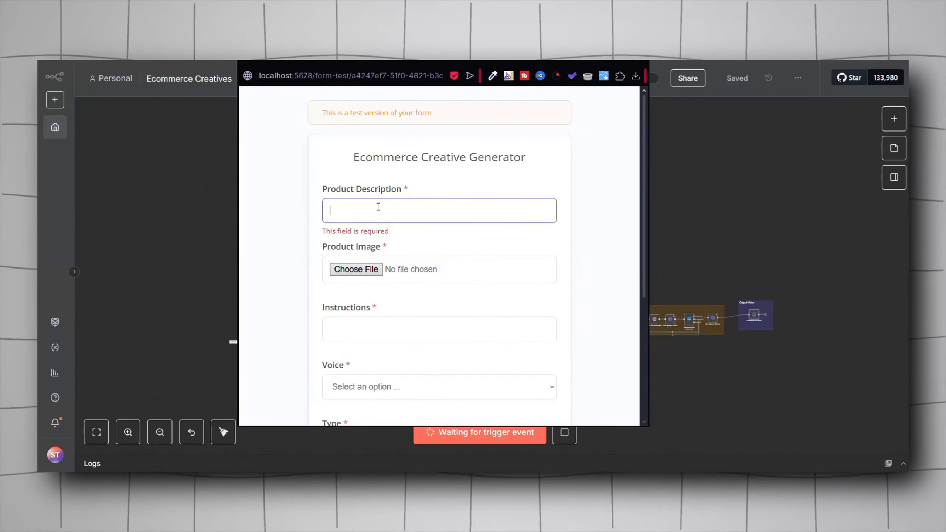
{"action": "key", "text": "ctrl+v"}
{"action": "left_click", "coordinate": [384, 172]}
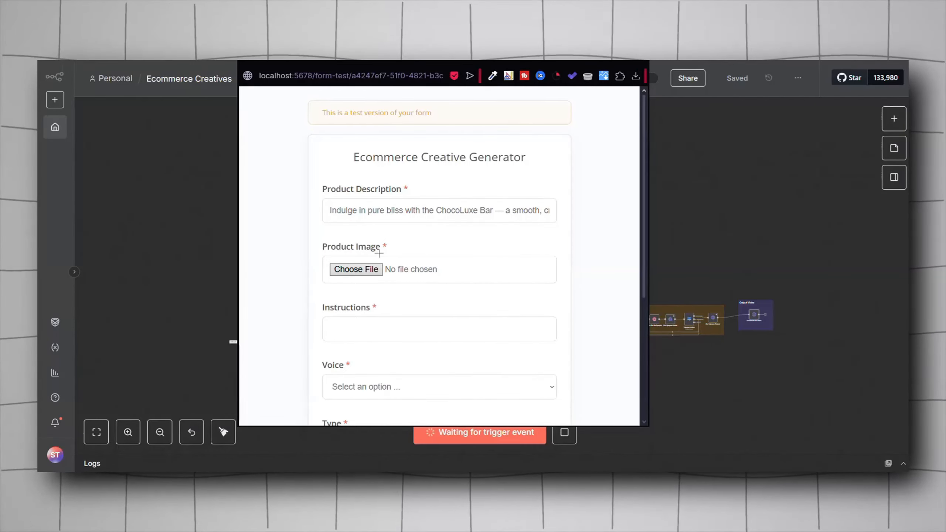
Step: Attach the chocolate bar image file as the Product Image
{"action": "left_click", "coordinate": [359, 269]}
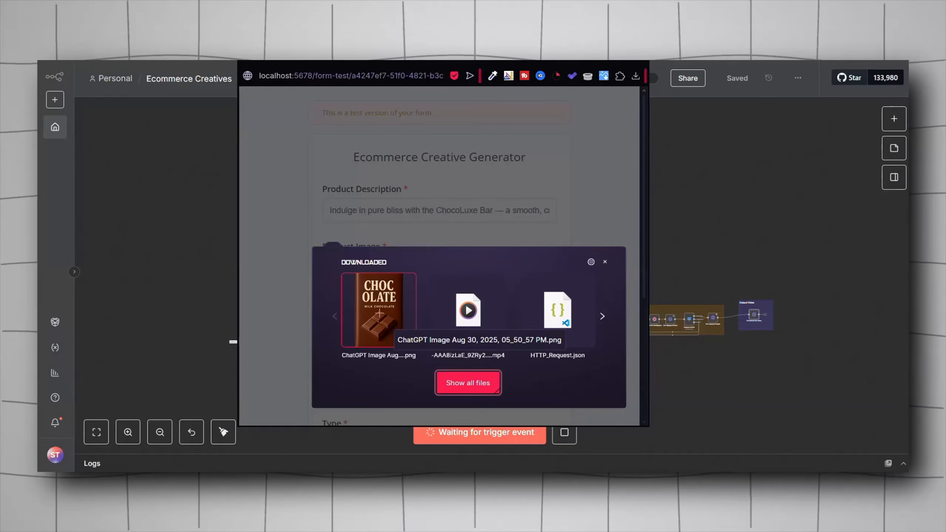
{"action": "left_click", "coordinate": [379, 313]}
{"action": "scroll", "coordinate": [380, 298], "scroll_direction": "down", "scroll_amount": 3}
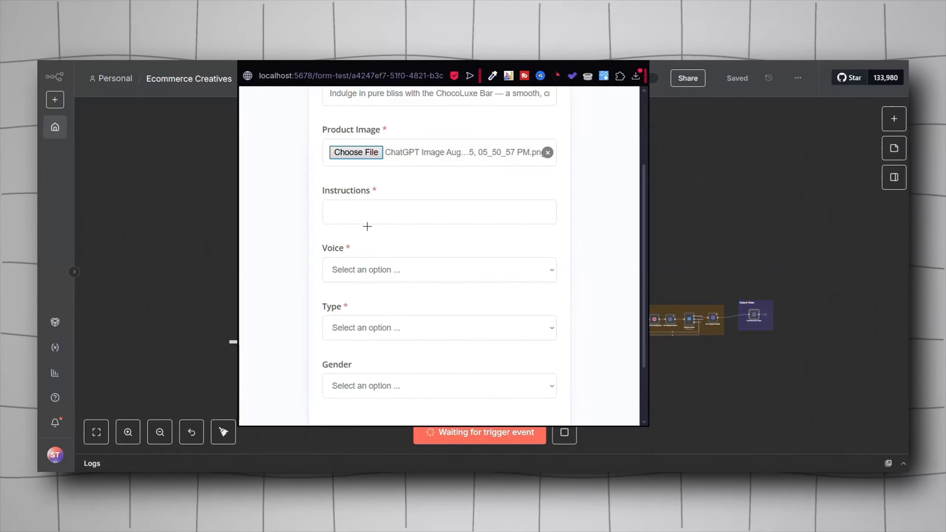
Step: Enter "nothing" as the Instructions and choose af_jessica as the Voice
{"action": "left_click", "coordinate": [359, 215]}
{"action": "type", "text": "nothing"}
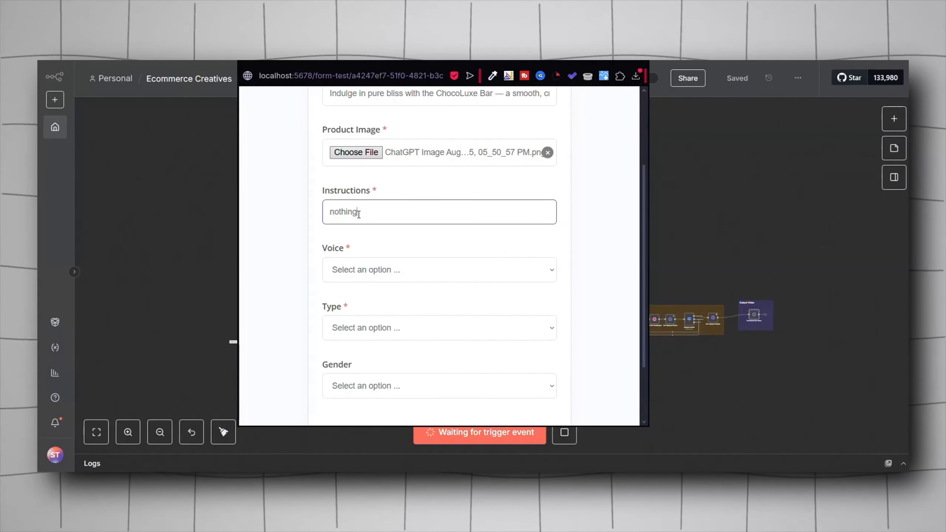
{"action": "left_click", "coordinate": [397, 271]}
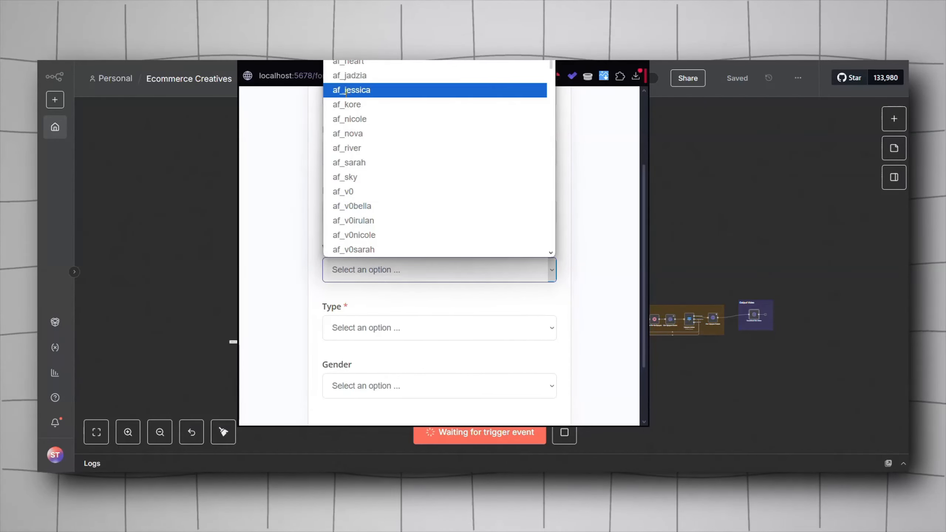
{"action": "left_click", "coordinate": [376, 90]}
Step: Set the Type to UGC Ad and the Gender to Female, and submit the test form
{"action": "scroll", "coordinate": [388, 306], "scroll_direction": "down", "scroll_amount": 2}
{"action": "left_click", "coordinate": [385, 278]}
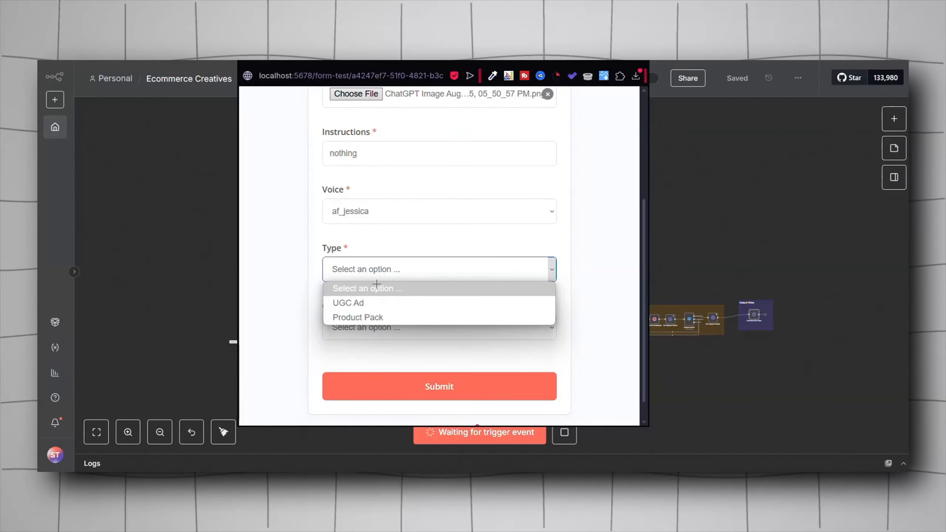
{"action": "left_click", "coordinate": [373, 305]}
{"action": "left_click", "coordinate": [373, 323]}
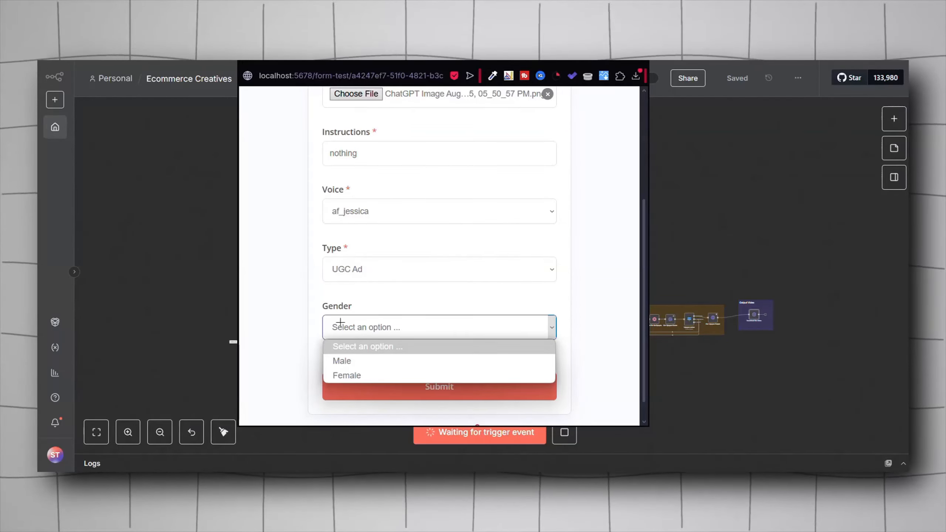
{"action": "left_click", "coordinate": [352, 375]}
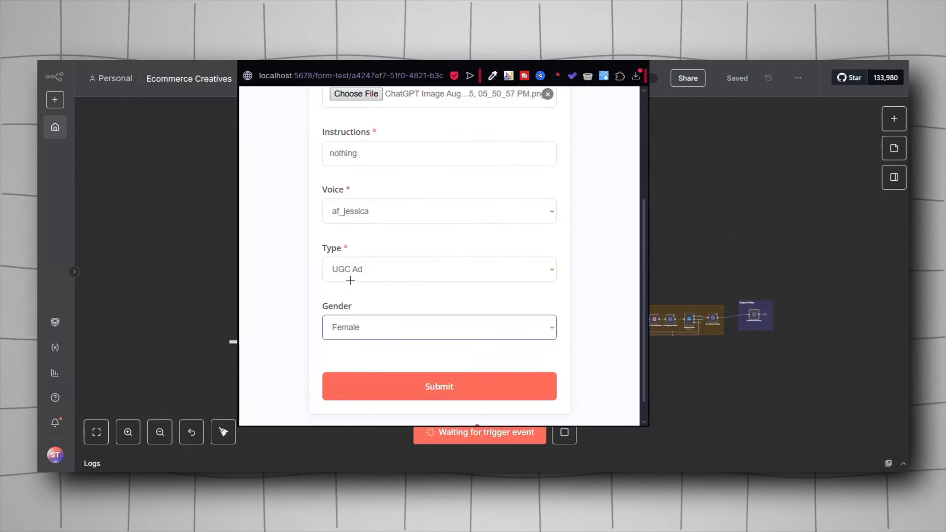
{"action": "left_click", "coordinate": [373, 394]}
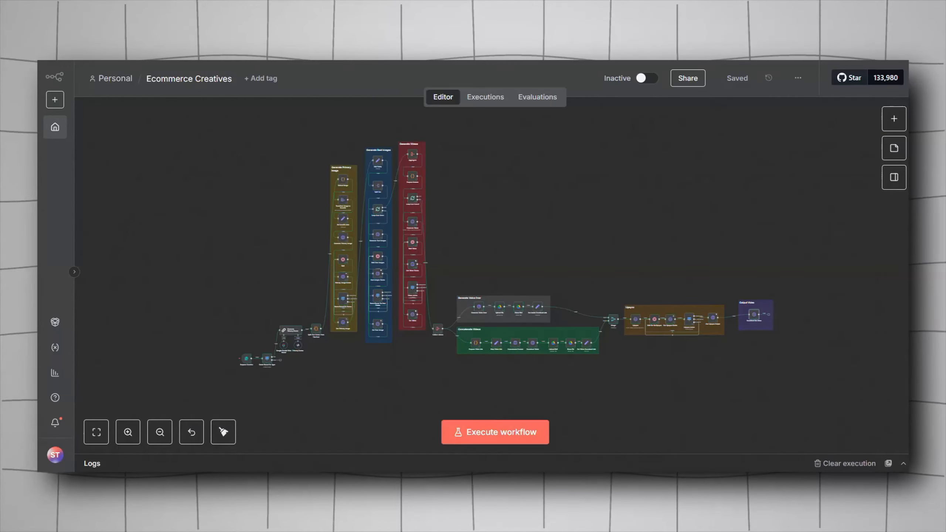
Step: Open the Download the video node's output and play the generated chocolate bar video
{"action": "scroll", "coordinate": [725, 313], "scroll_direction": "up", "scroll_amount": 4}
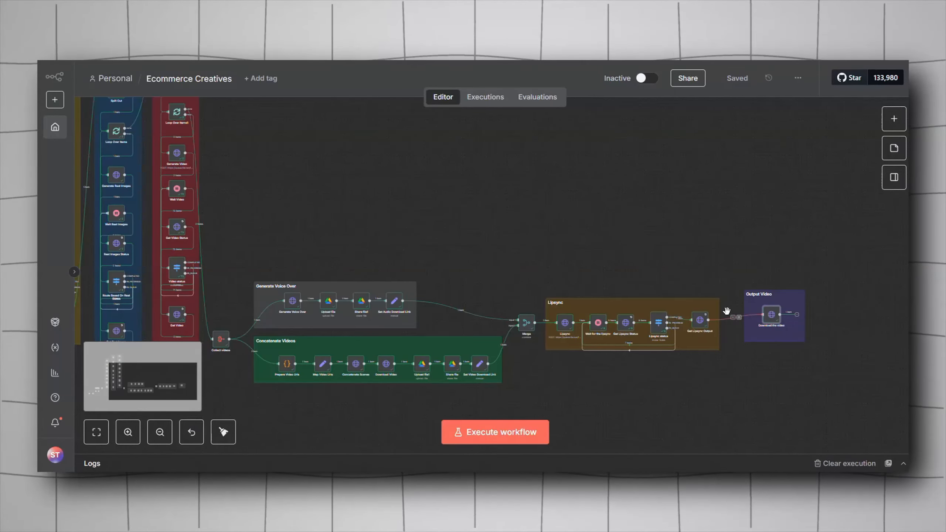
{"action": "left_click_drag", "start_coordinate": [665, 249], "coordinate": [604, 233]}
{"action": "scroll", "coordinate": [604, 233], "scroll_direction": "up", "scroll_amount": 5}
{"action": "left_click_drag", "start_coordinate": [332, 148], "coordinate": [551, 146]}
{"action": "left_click_drag", "start_coordinate": [492, 186], "coordinate": [555, 160]}
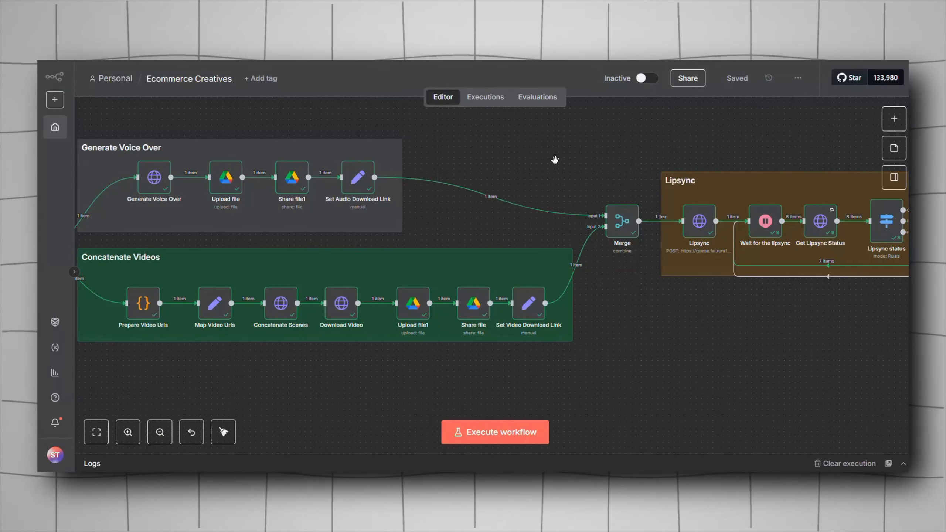
{"action": "scroll", "coordinate": [556, 160], "scroll_direction": "right", "scroll_amount": 10}
{"action": "scroll", "coordinate": [499, 197], "scroll_direction": "right", "scroll_amount": 5}
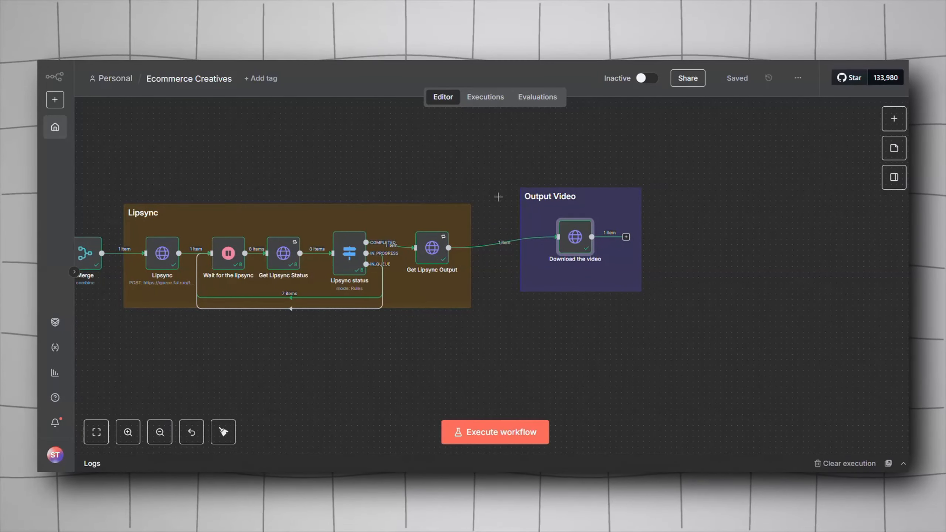
{"action": "mouse_move", "coordinate": [576, 255]}
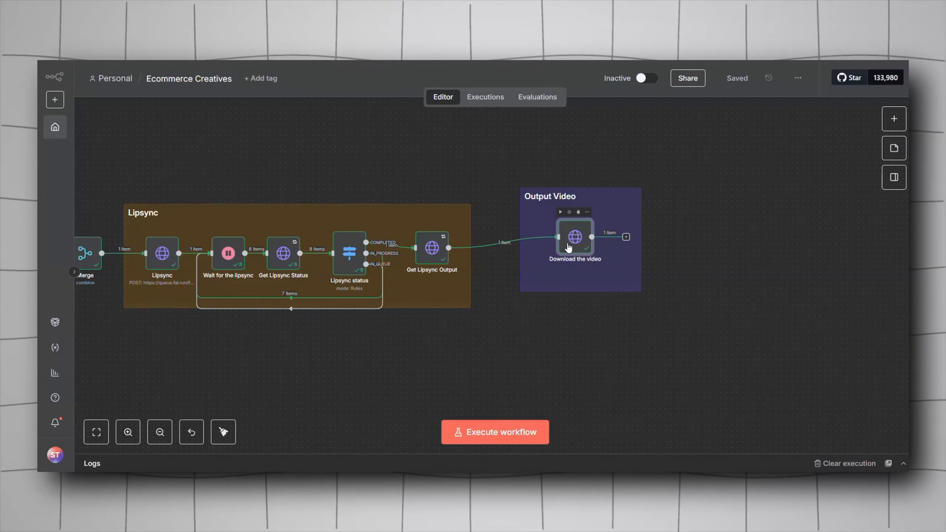
{"action": "left_click_drag", "start_coordinate": [661, 312], "coordinate": [498, 164]}
{"action": "left_click", "coordinate": [731, 223]}
{"action": "mouse_move", "coordinate": [576, 238]}
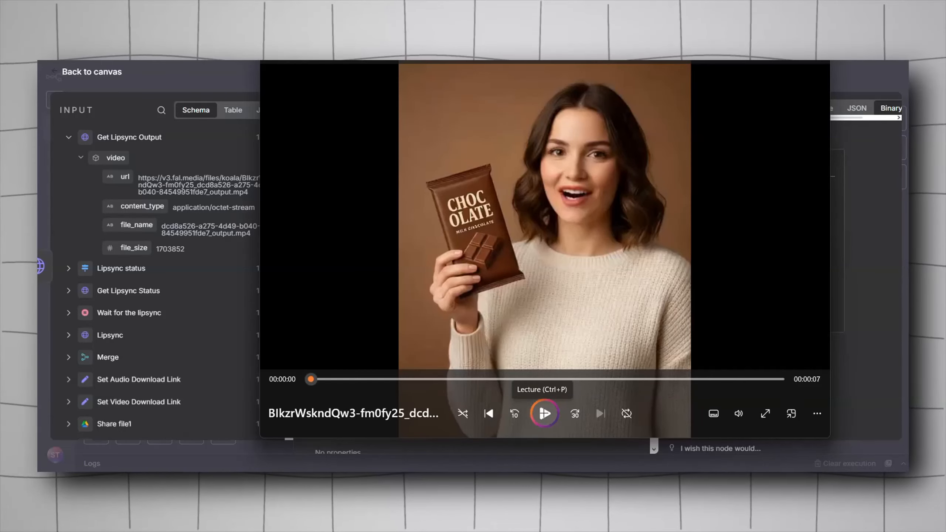
{"action": "left_click_drag", "start_coordinate": [371, 380], "coordinate": [421, 380]}
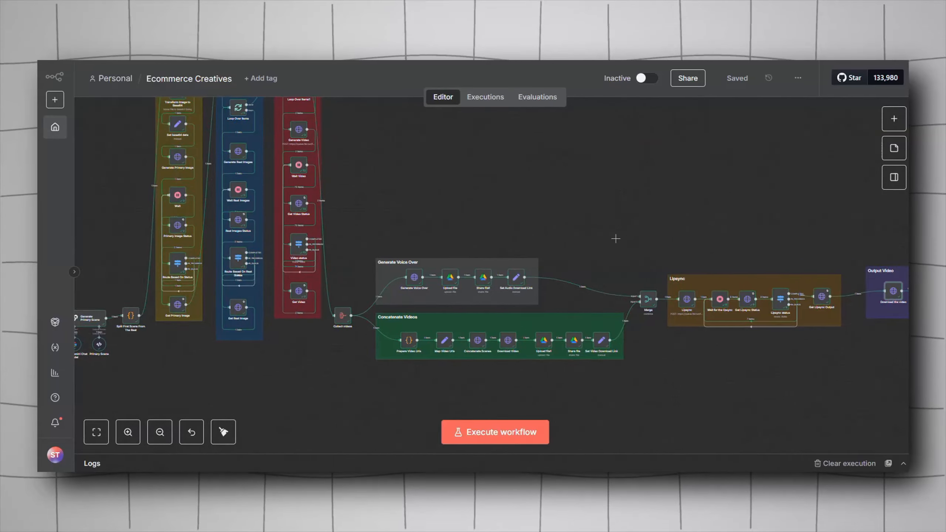
{"action": "scroll", "coordinate": [597, 214], "scroll_direction": "down", "scroll_amount": 4}
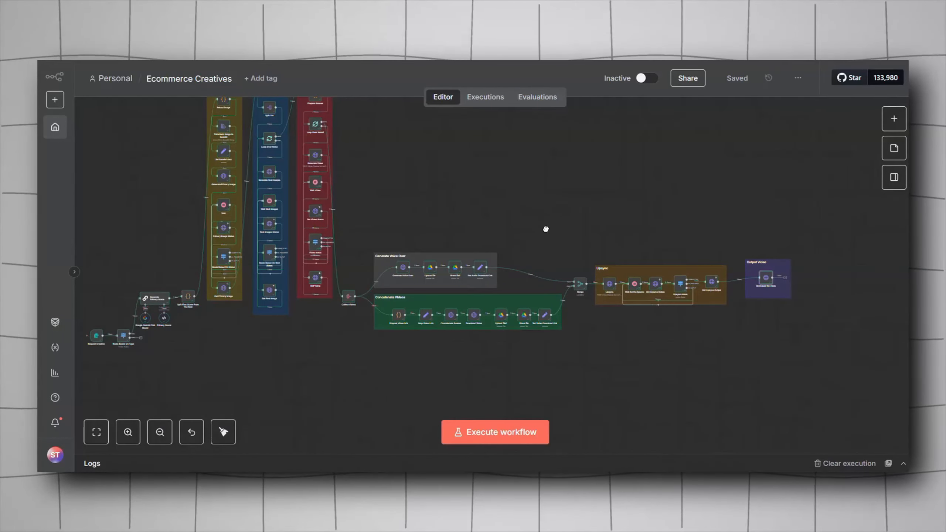
{"action": "left_click_drag", "start_coordinate": [546, 227], "coordinate": [528, 274]}
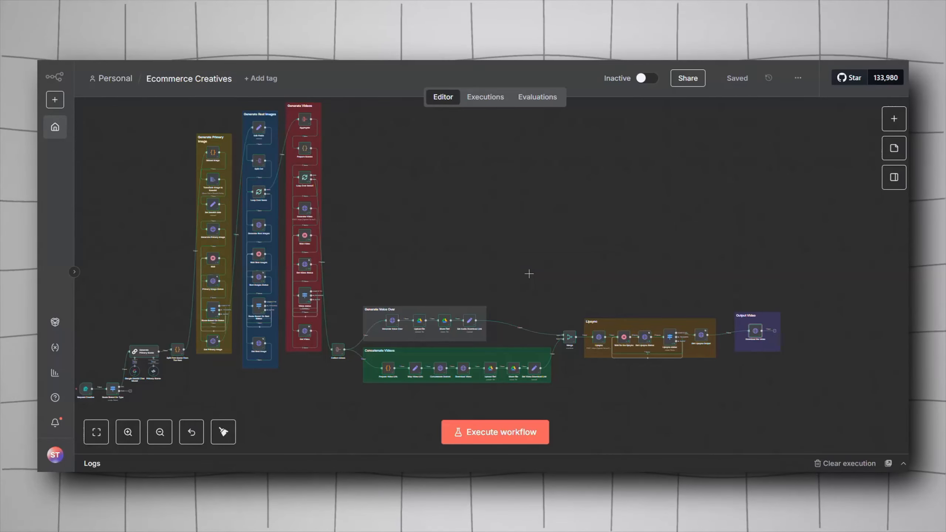
{"action": "left_click_drag", "start_coordinate": [529, 274], "coordinate": [581, 265]}
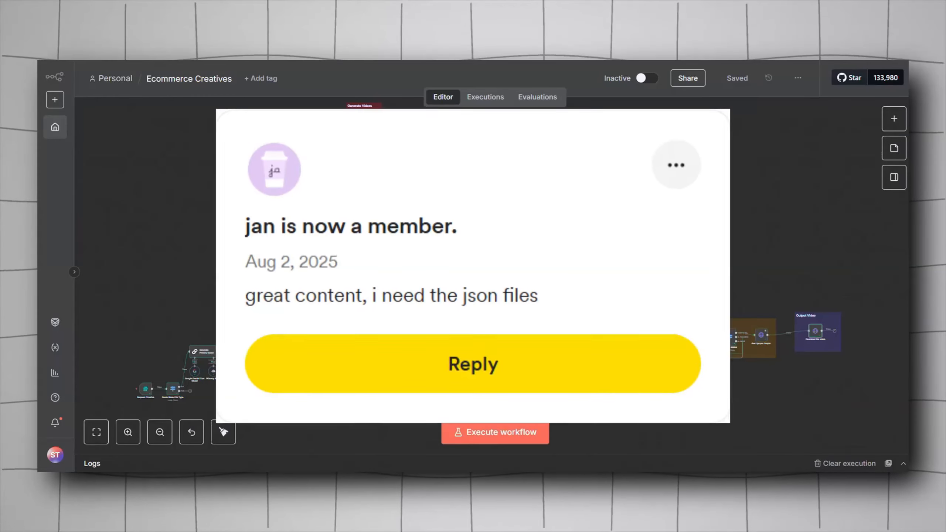
{"action": "mouse_move", "coordinate": [521, 317]}
{"action": "left_mouse_down"}
{"action": "mouse_move", "coordinate": [498, 301]}
{"action": "mouse_move", "coordinate": [514, 327]}
{"action": "left_mouse_up"}
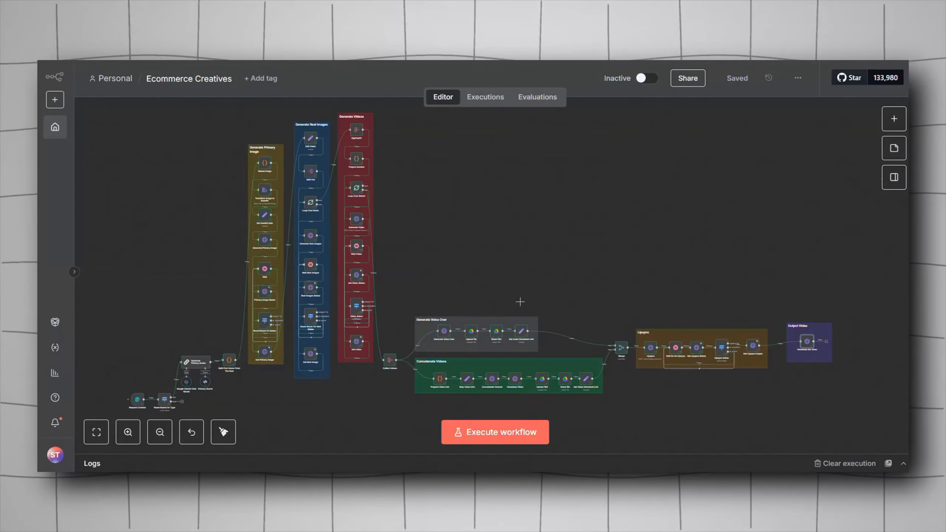
{"action": "left_click_drag", "start_coordinate": [522, 303], "coordinate": [525, 282]}
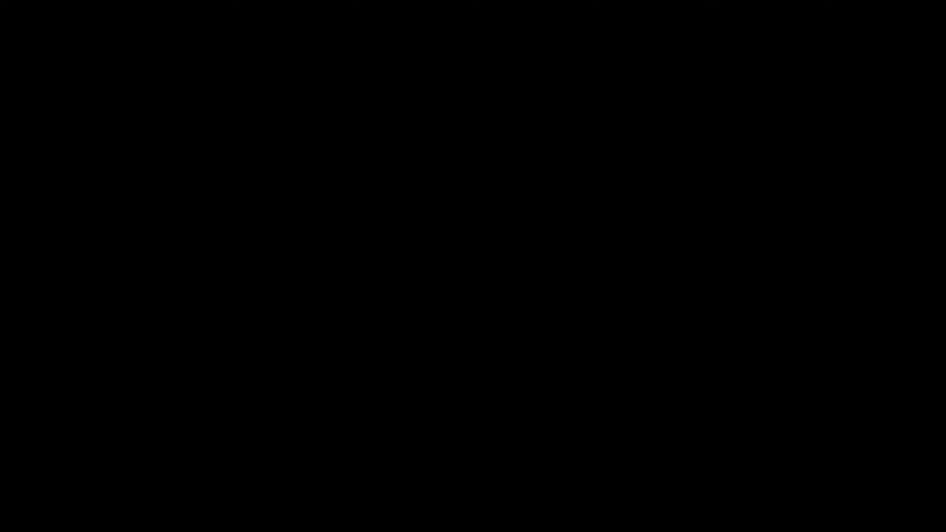